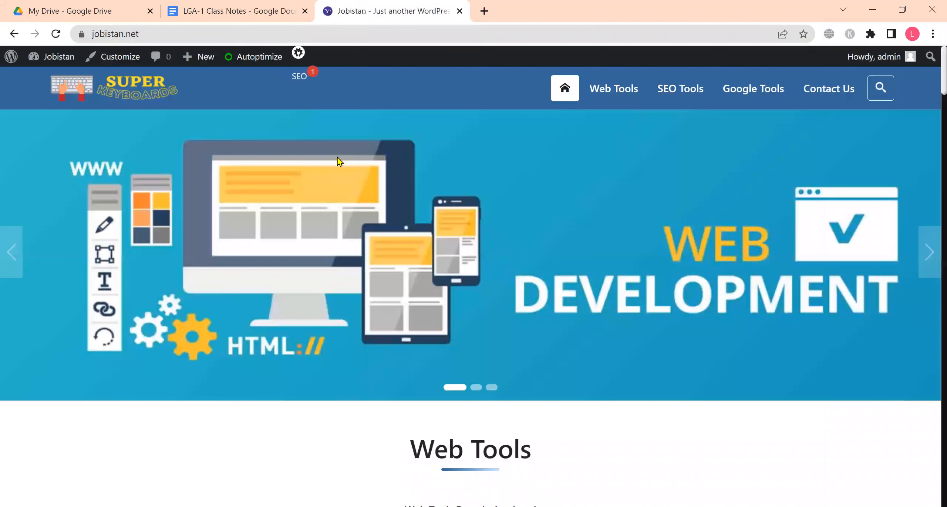
{"action": "scroll", "coordinate": [338, 159], "scroll_direction": "down", "scroll_amount": 10}
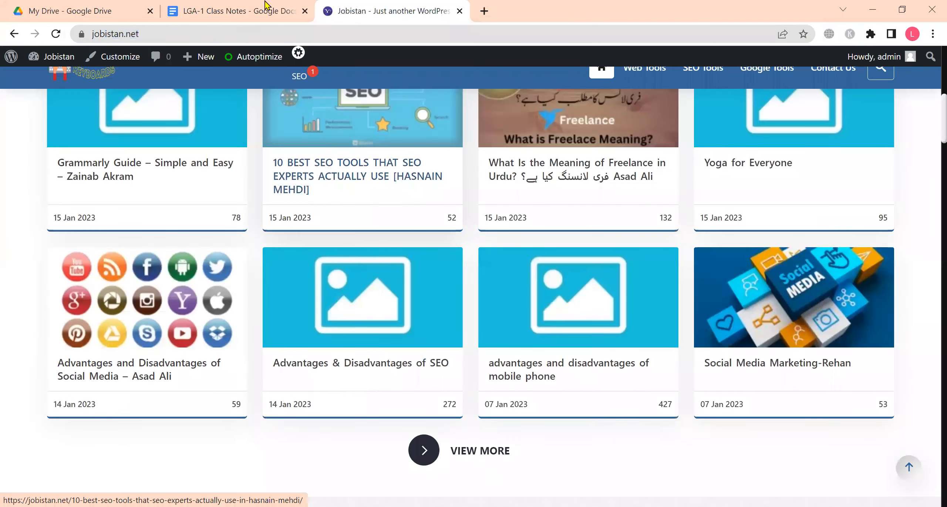
{"action": "left_click", "coordinate": [265, 5]}
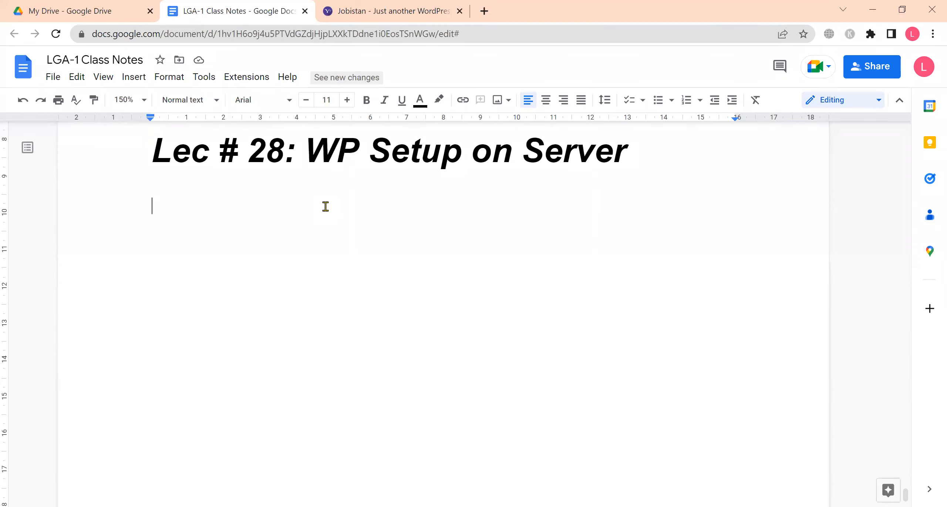
{"action": "left_click", "coordinate": [401, 11]}
{"action": "left_click", "coordinate": [228, 5]}
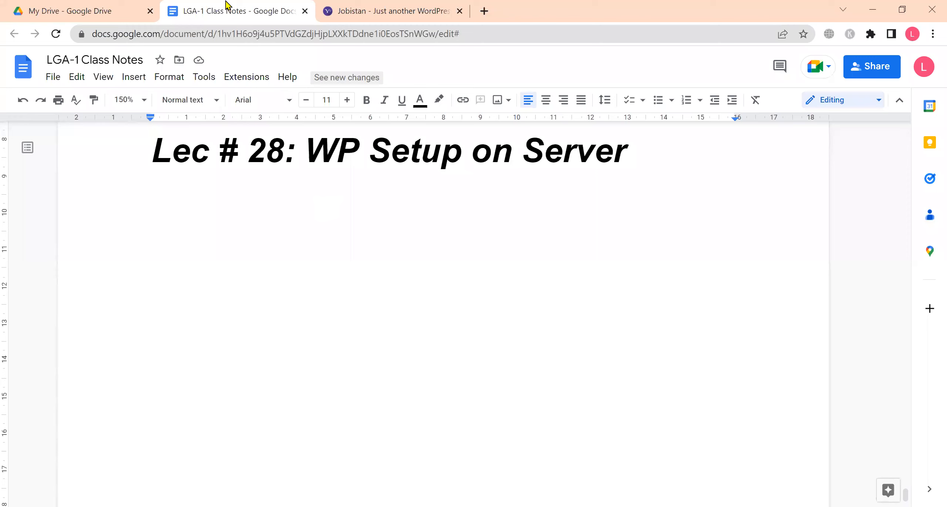
{"action": "left_click", "coordinate": [392, 4]}
{"action": "left_click", "coordinate": [284, 6]}
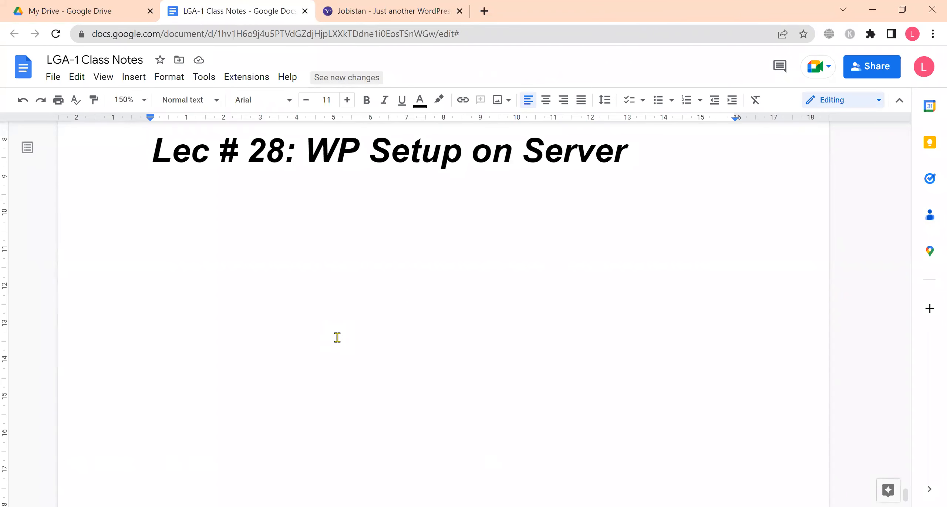
{"action": "type", "text": "Affiliate:"}
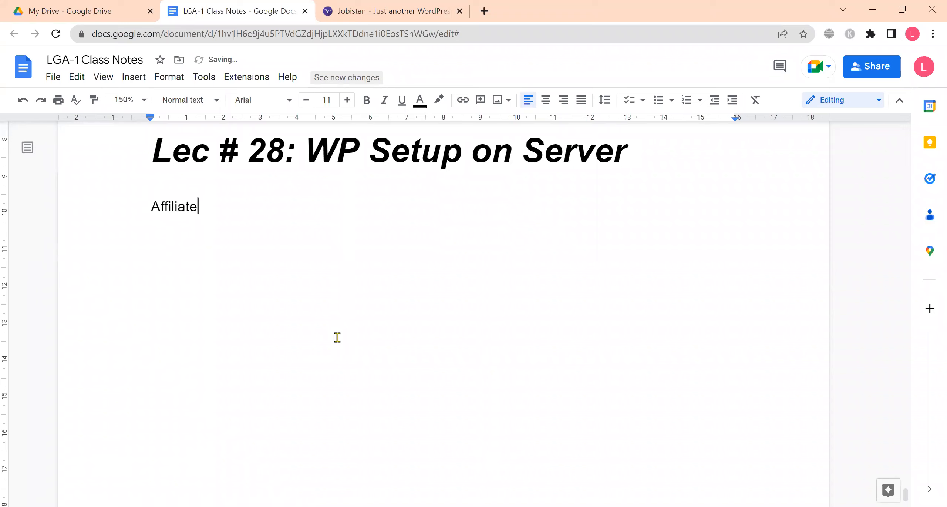
{"action": "key", "text": "BackSpace"}
{"action": "key", "text": "BackSpace"}
{"action": "type", "text": "Link: https:/"}
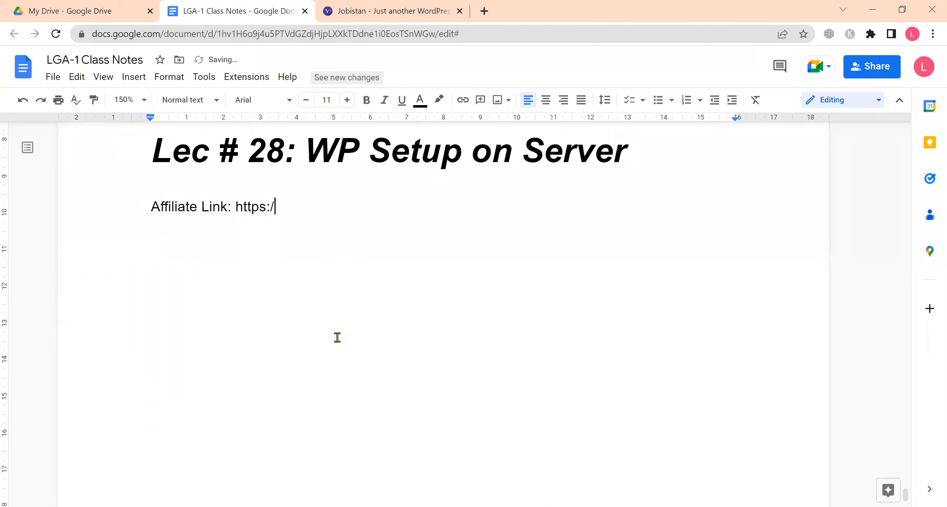
{"action": "type", "text": "/dgaps.com/hosting"}
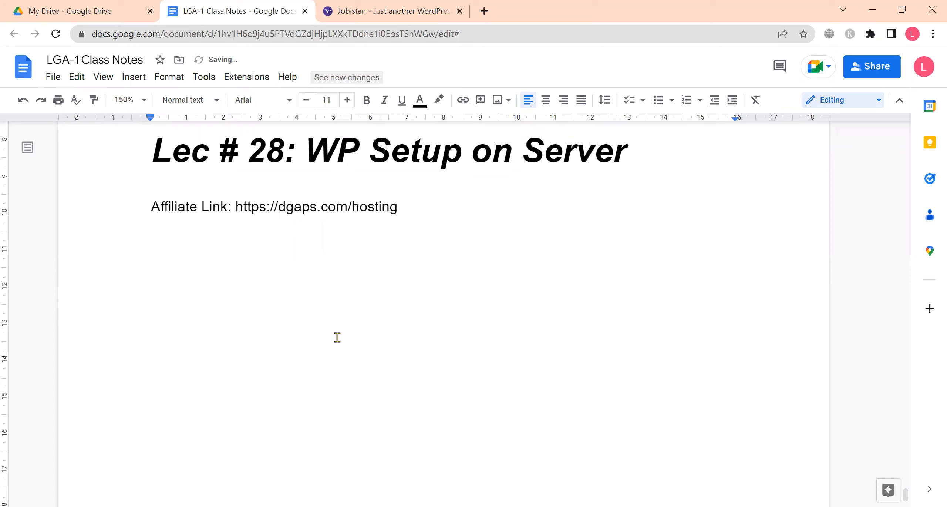
{"action": "key", "text": "Return"}
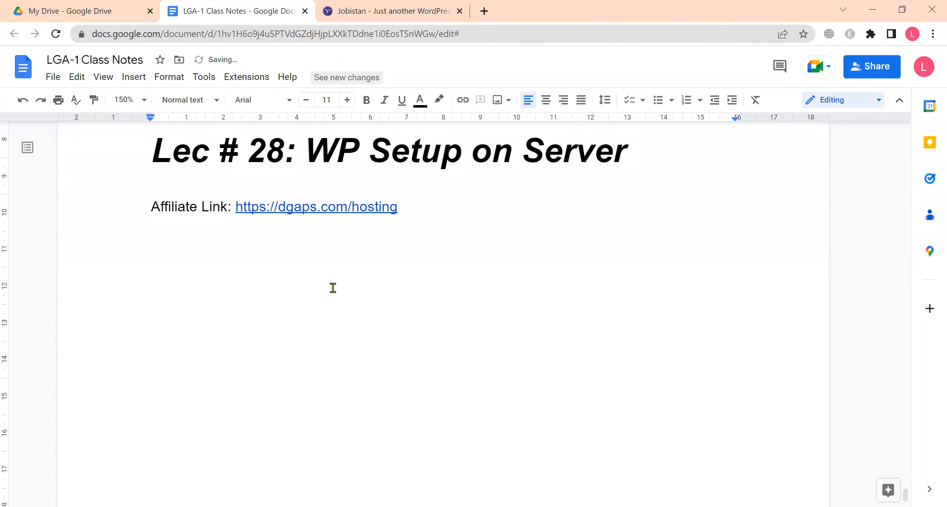
Add the line "Coupon Code: LearnWithGA" below the affiliate link
{"action": "type", "text": "Couo"}
{"action": "key", "text": "BackSpace"}
{"action": "type", "text": "pon Code: "}
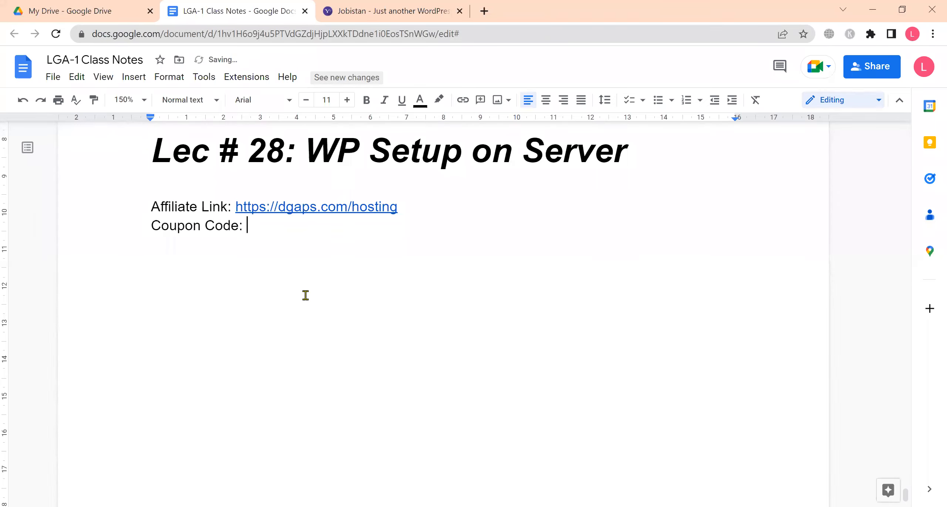
{"action": "type", "text": "LearnWithGA"}
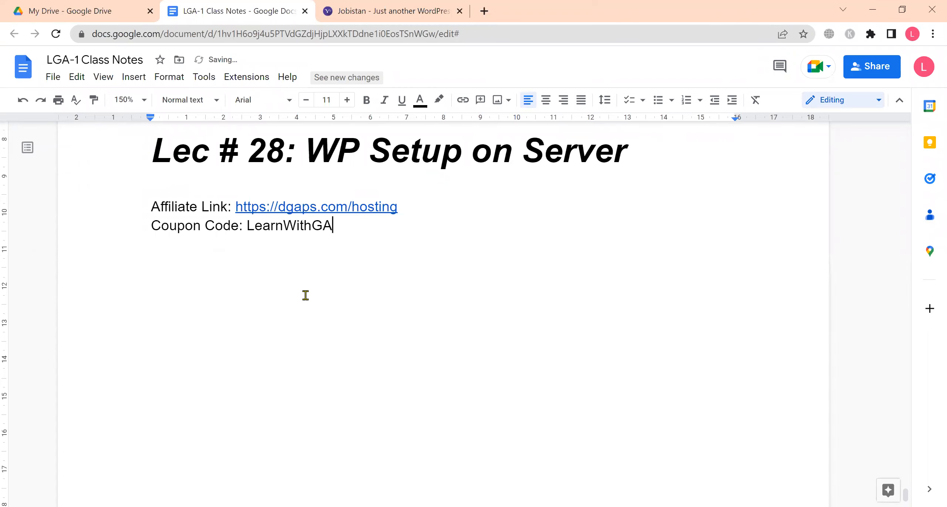
Open the affiliate hosting link from the class notes and close the Jobistan website
{"action": "left_click", "coordinate": [335, 206]}
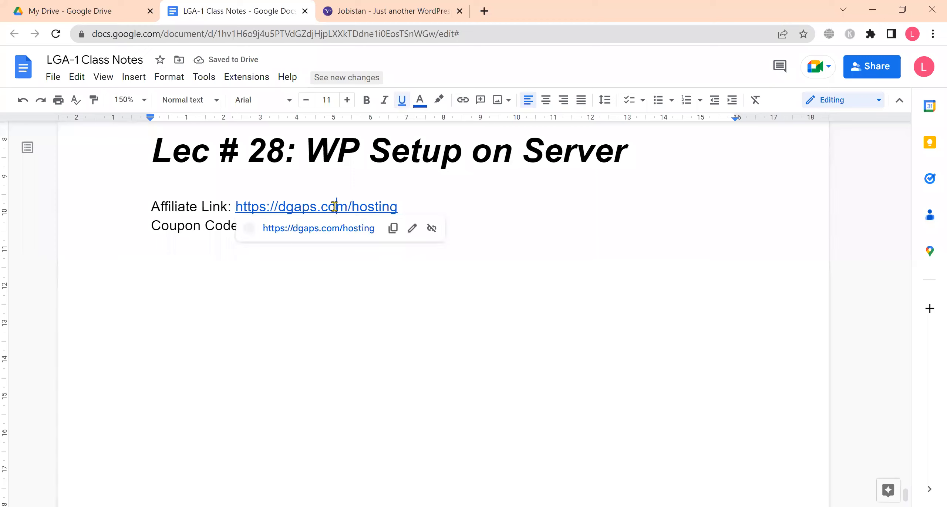
{"action": "left_click", "coordinate": [325, 228]}
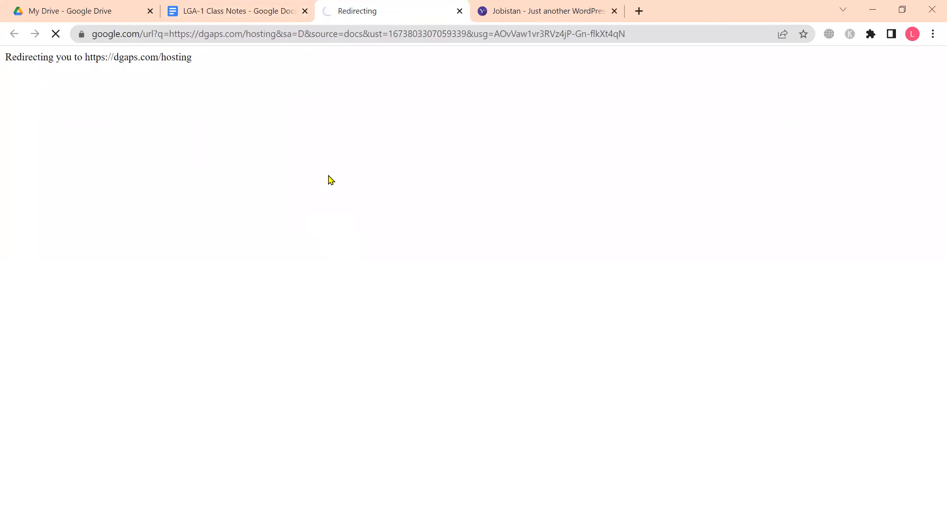
{"action": "left_click", "coordinate": [585, 7]}
{"action": "left_click", "coordinate": [614, 11]}
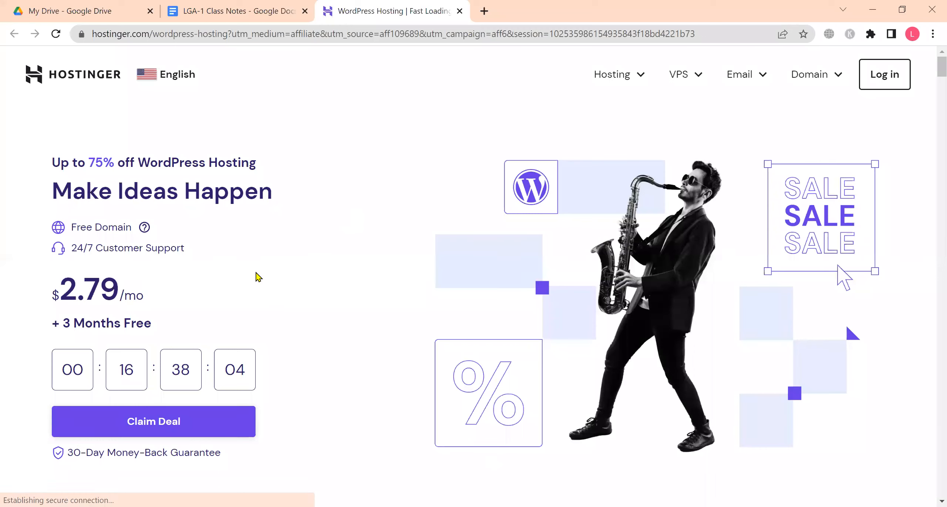
{"action": "scroll", "coordinate": [296, 281], "scroll_direction": "down", "scroll_amount": 2}
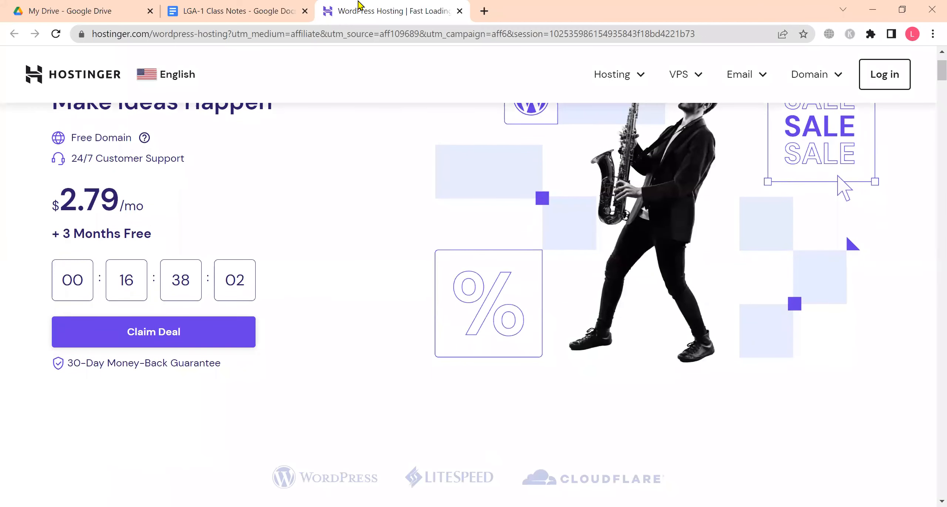
{"action": "left_click", "coordinate": [275, 10]}
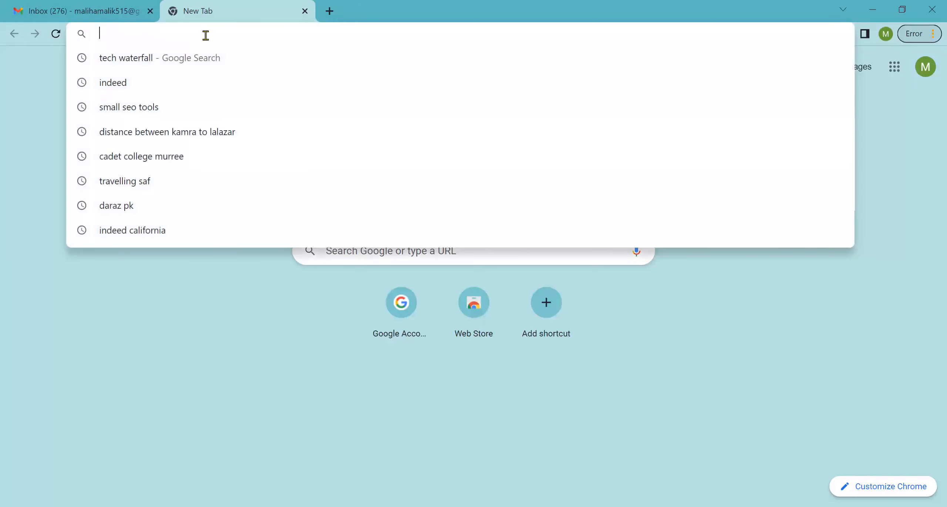
{"action": "type", "text": "https://"}
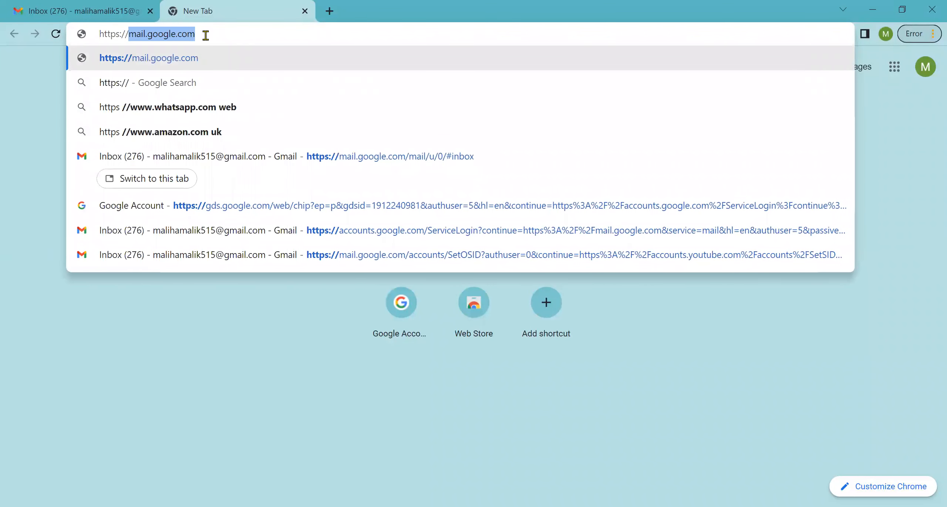
{"action": "type", "text": "dgaps.com"}
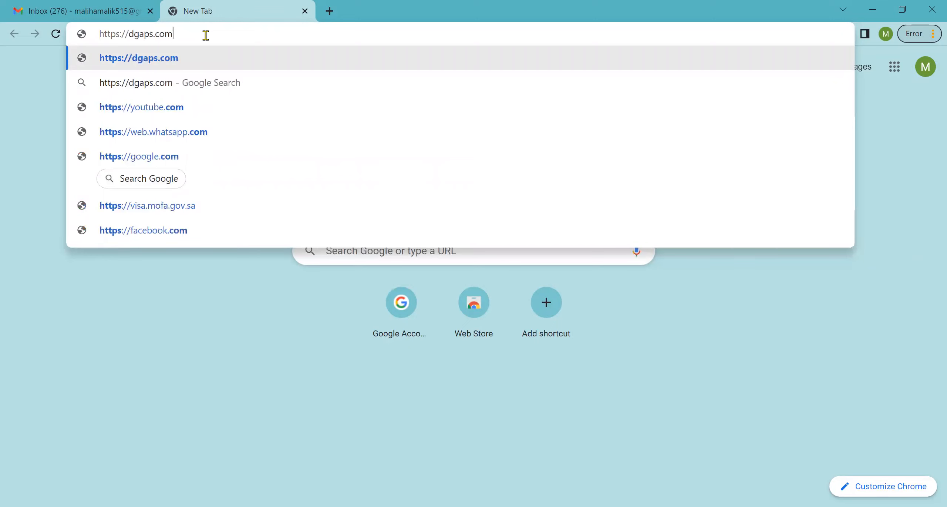
{"action": "type", "text": "/"}
{"action": "type", "text": "hosting"}
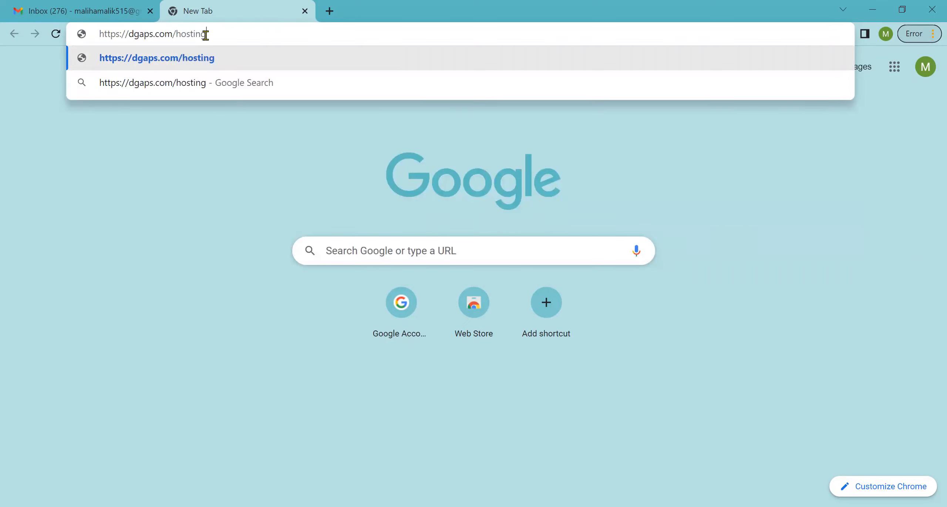
{"action": "key", "text": "Return"}
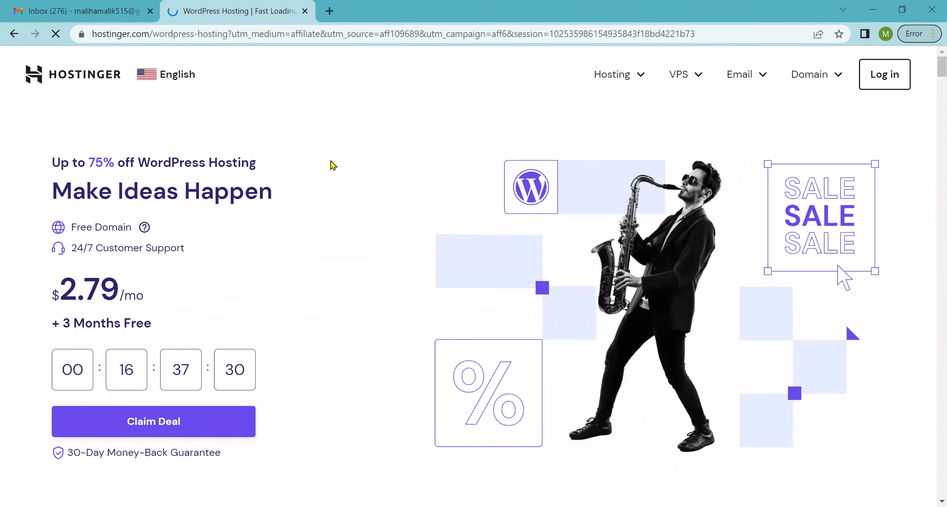
Compare the prices, resources, security, bonuses and support of the four WordPress hosting plans
{"action": "scroll", "coordinate": [333, 165], "scroll_direction": "down", "scroll_amount": 2}
{"action": "scroll", "coordinate": [333, 165], "scroll_direction": "down", "scroll_amount": 1}
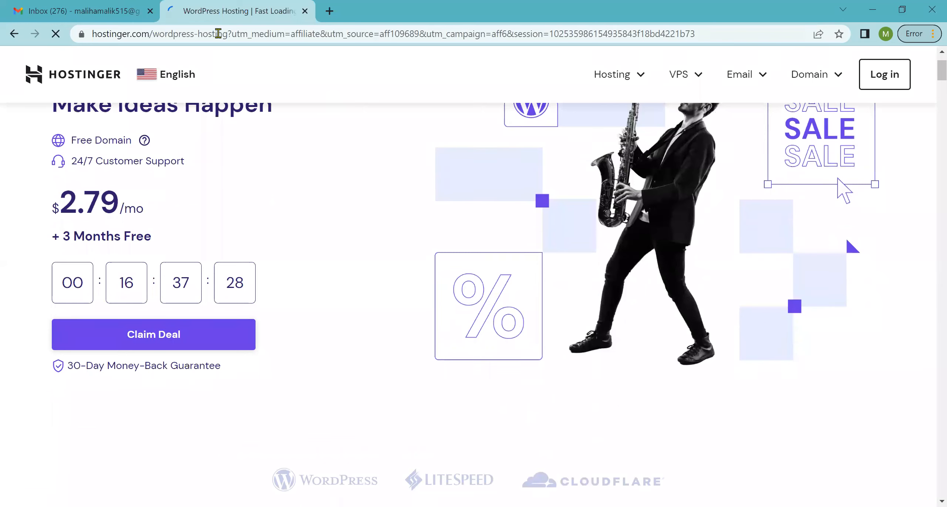
{"action": "scroll", "coordinate": [324, 283], "scroll_direction": "down", "scroll_amount": 15}
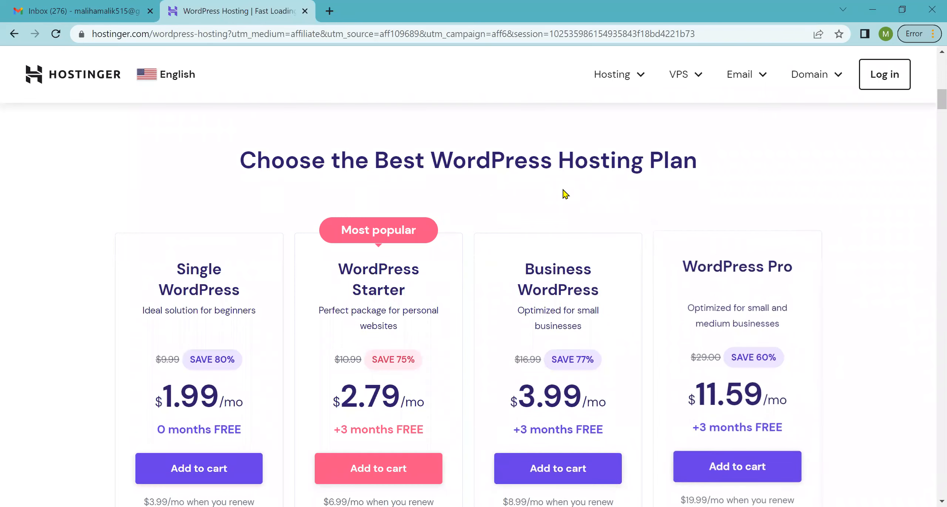
{"action": "scroll", "coordinate": [563, 193], "scroll_direction": "down", "scroll_amount": 2}
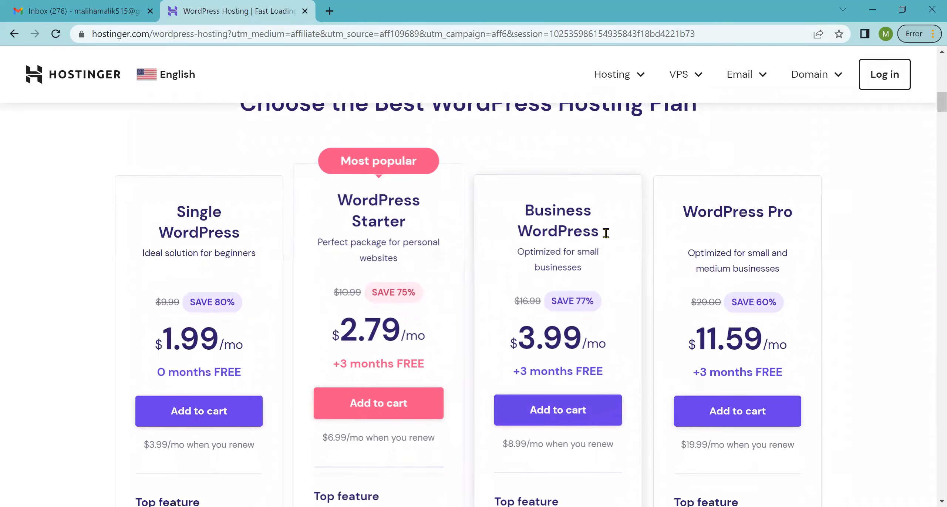
{"action": "scroll", "coordinate": [739, 288], "scroll_direction": "down", "scroll_amount": 1}
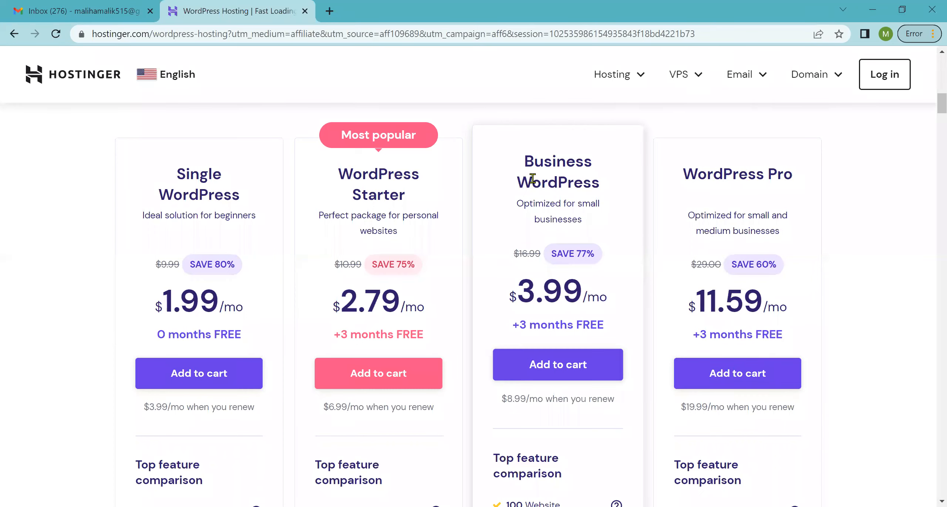
{"action": "scroll", "coordinate": [540, 251], "scroll_direction": "down", "scroll_amount": 10}
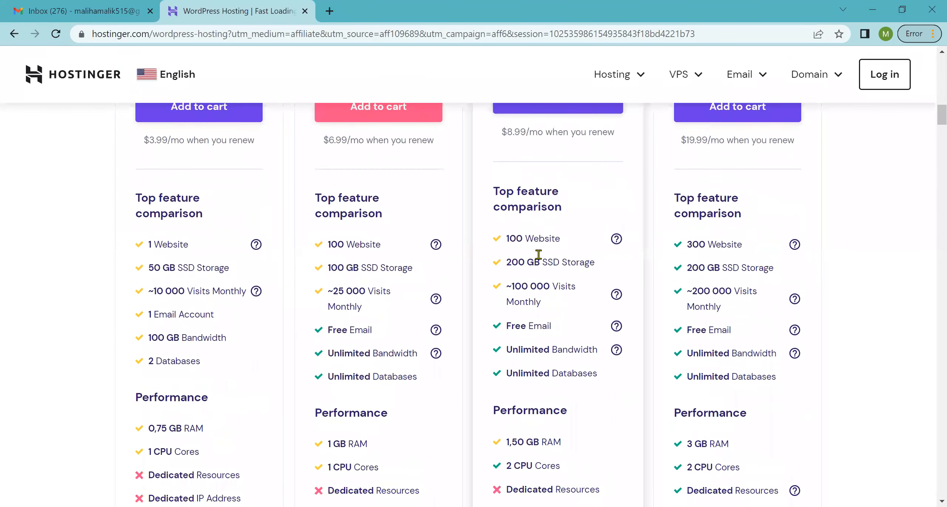
{"action": "scroll", "coordinate": [540, 259], "scroll_direction": "down", "scroll_amount": 4}
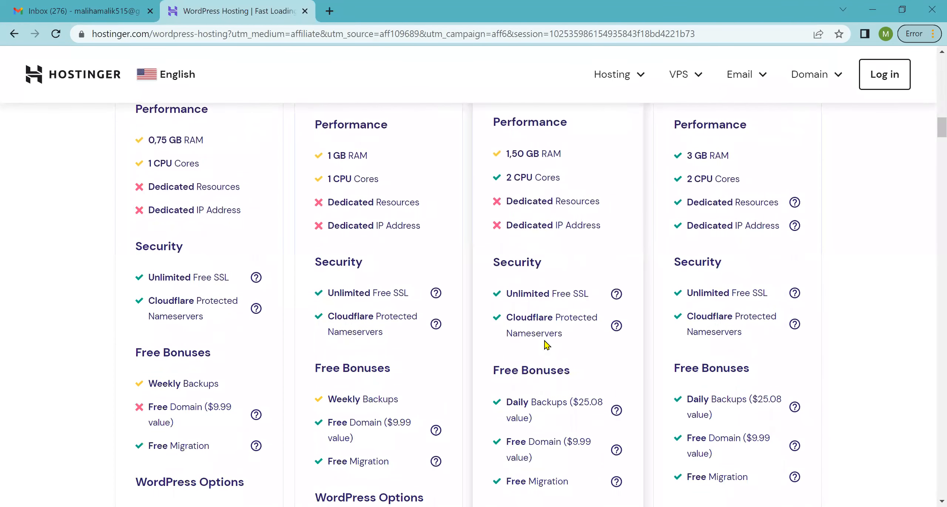
{"action": "scroll", "coordinate": [546, 345], "scroll_direction": "down", "scroll_amount": 4}
{"action": "scroll", "coordinate": [547, 344], "scroll_direction": "down", "scroll_amount": 4}
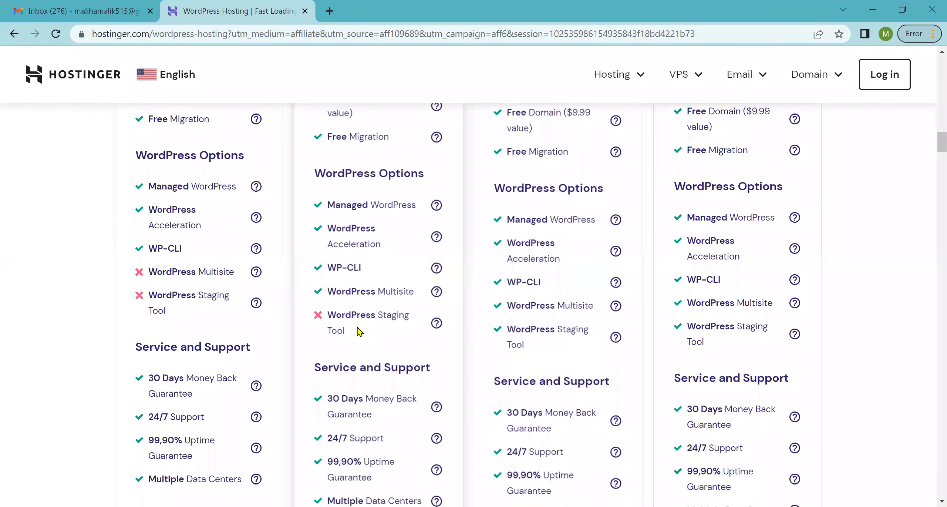
{"action": "scroll", "coordinate": [547, 320], "scroll_direction": "up", "scroll_amount": 15}
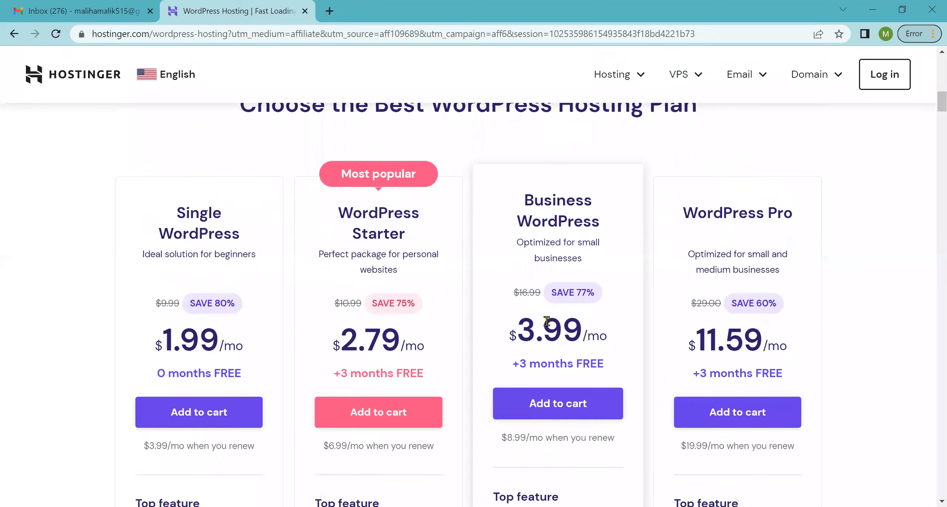
Add the WordPress Starter plan to the cart and review the billing periods offered for it
{"action": "scroll", "coordinate": [546, 320], "scroll_direction": "down", "scroll_amount": 2}
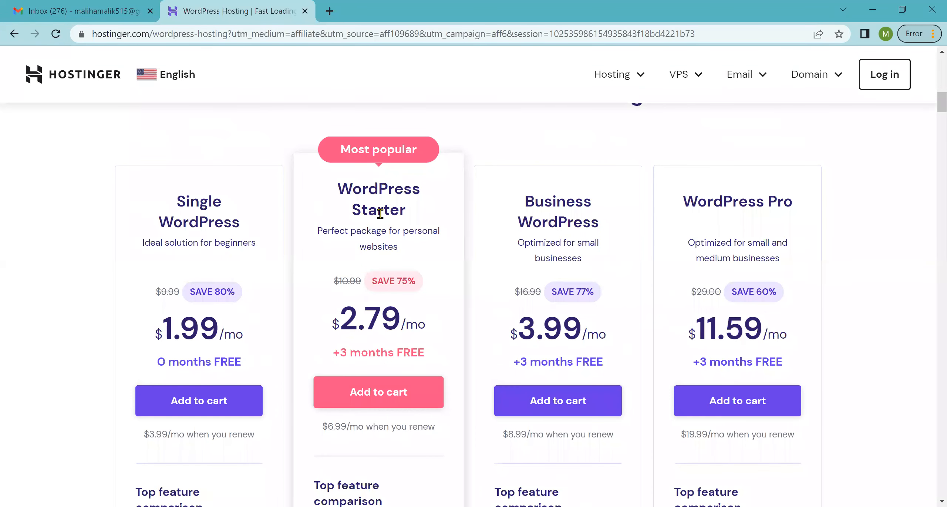
{"action": "scroll", "coordinate": [380, 214], "scroll_direction": "down", "scroll_amount": 2}
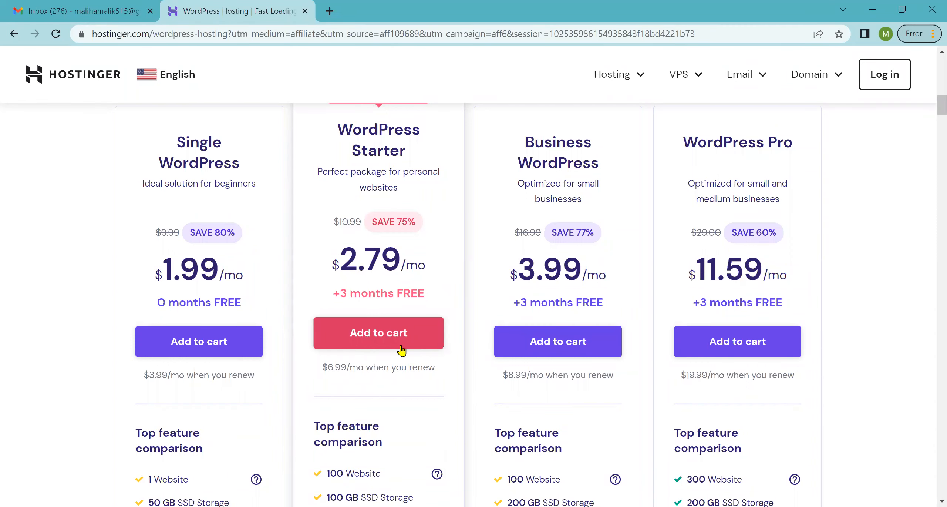
{"action": "left_click", "coordinate": [377, 337]}
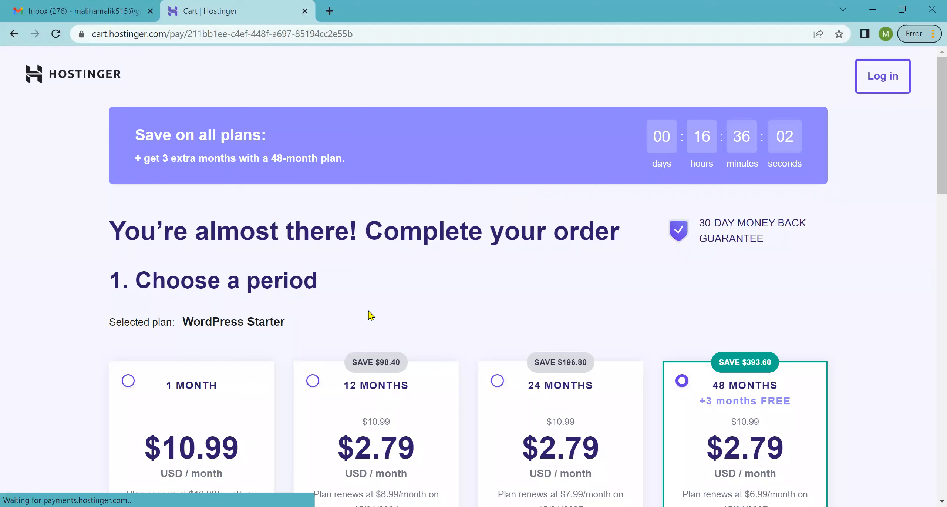
{"action": "scroll", "coordinate": [372, 281], "scroll_direction": "down", "scroll_amount": 3}
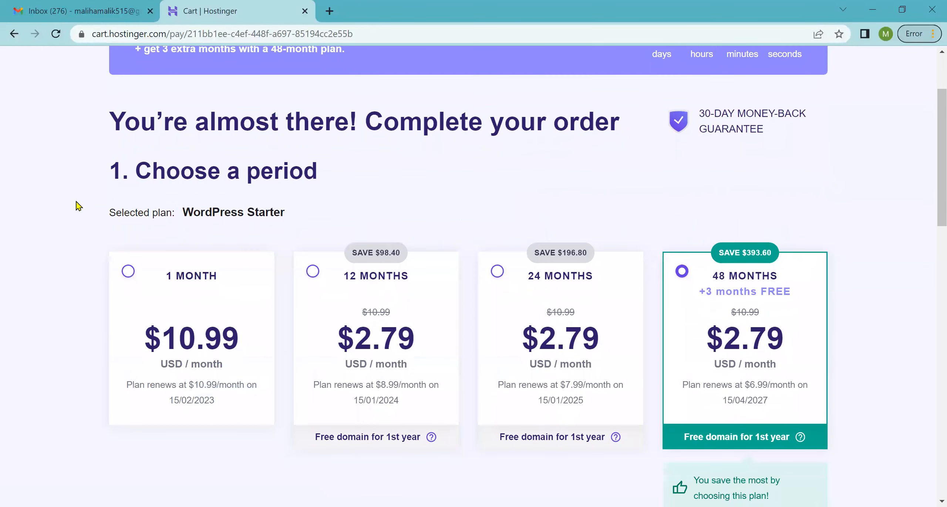
{"action": "triple_click", "coordinate": [203, 168]}
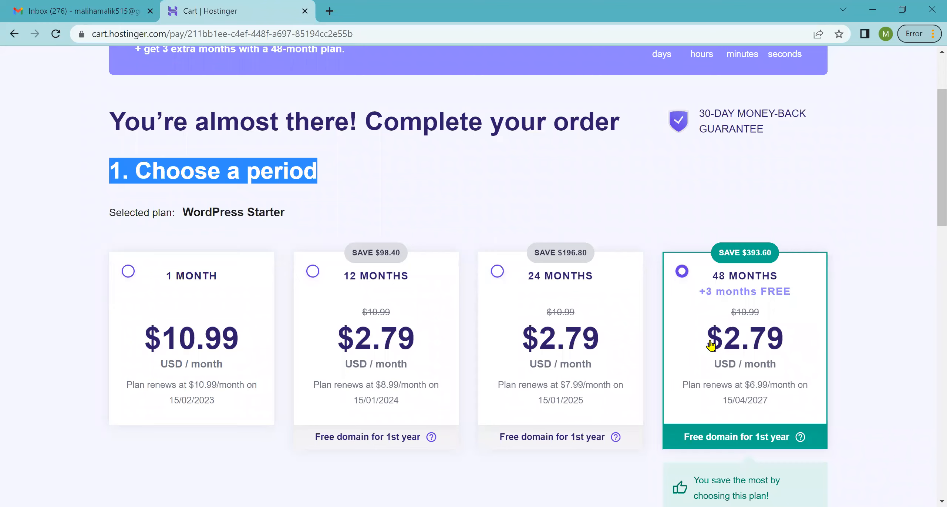
{"action": "scroll", "coordinate": [710, 344], "scroll_direction": "down", "scroll_amount": 2}
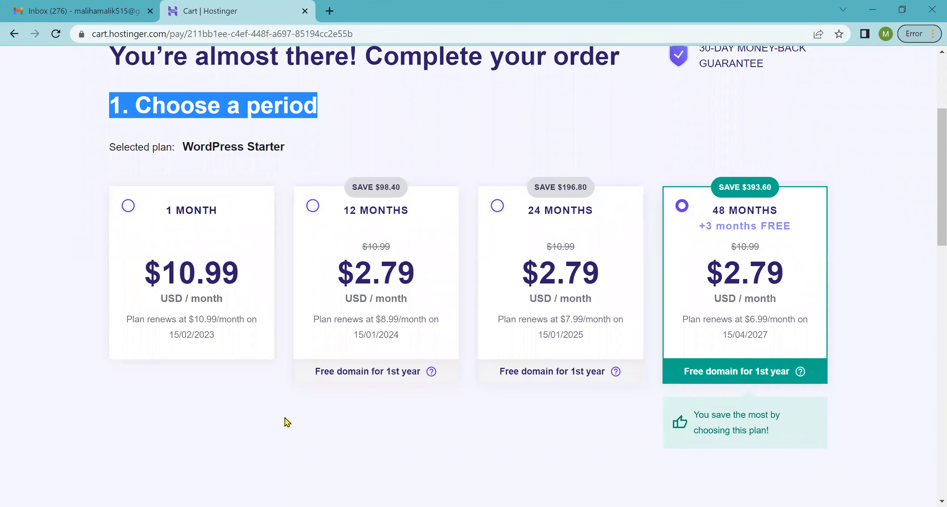
{"action": "scroll", "coordinate": [287, 421], "scroll_direction": "down", "scroll_amount": 1}
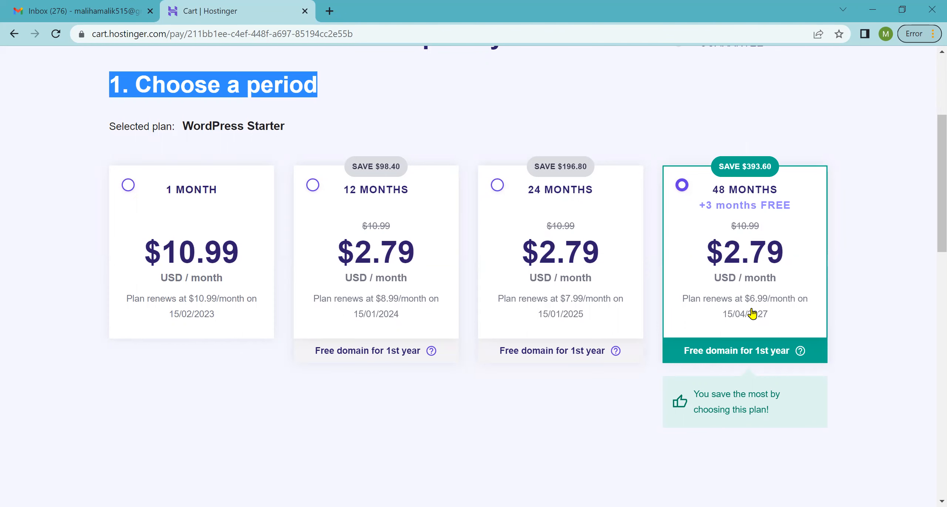
{"action": "scroll", "coordinate": [750, 318], "scroll_direction": "up", "scroll_amount": 3}
{"action": "scroll", "coordinate": [750, 318], "scroll_direction": "up", "scroll_amount": 1}
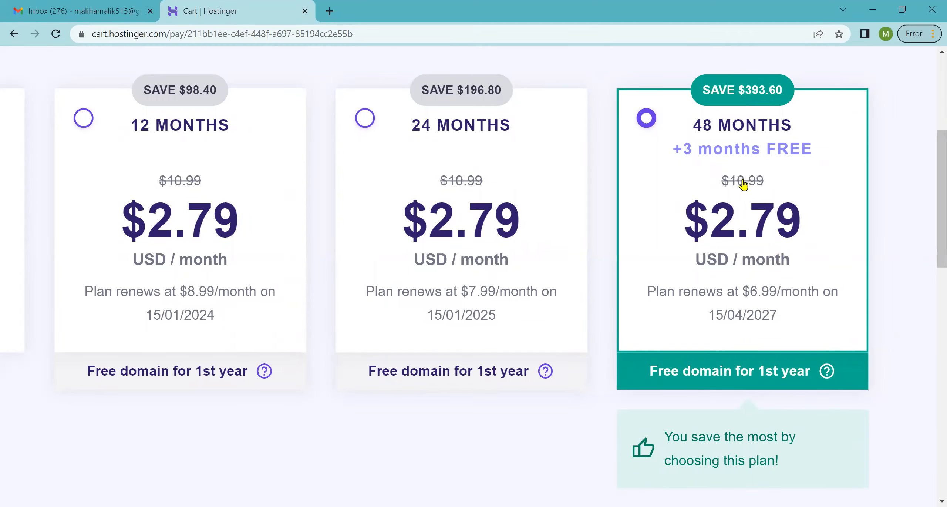
Choose the 12-month billing period for the WordPress Starter plan
{"action": "left_click", "coordinate": [186, 228]}
{"action": "key", "text": "ctrl+minus"}
{"action": "key", "text": "ctrl+minus"}
{"action": "key", "text": "ctrl+minus"}
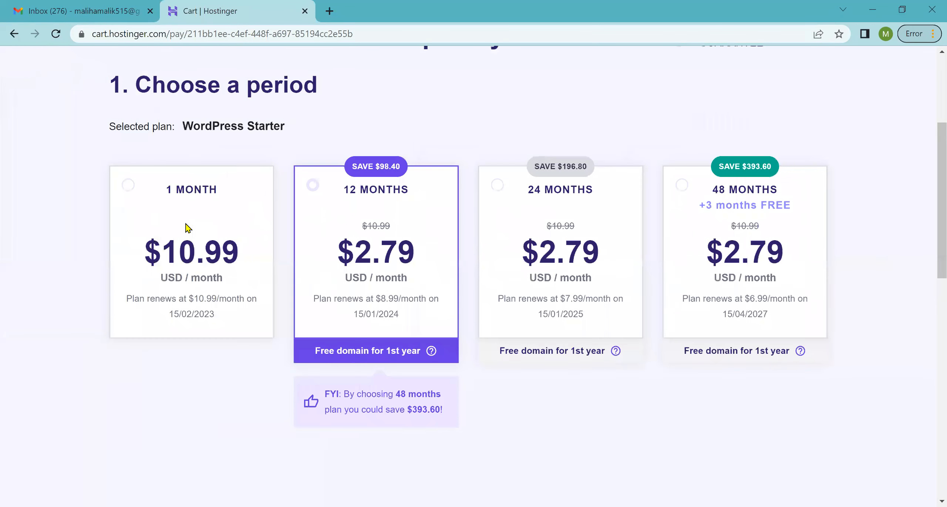
{"action": "scroll", "coordinate": [395, 292], "scroll_direction": "down", "scroll_amount": 2}
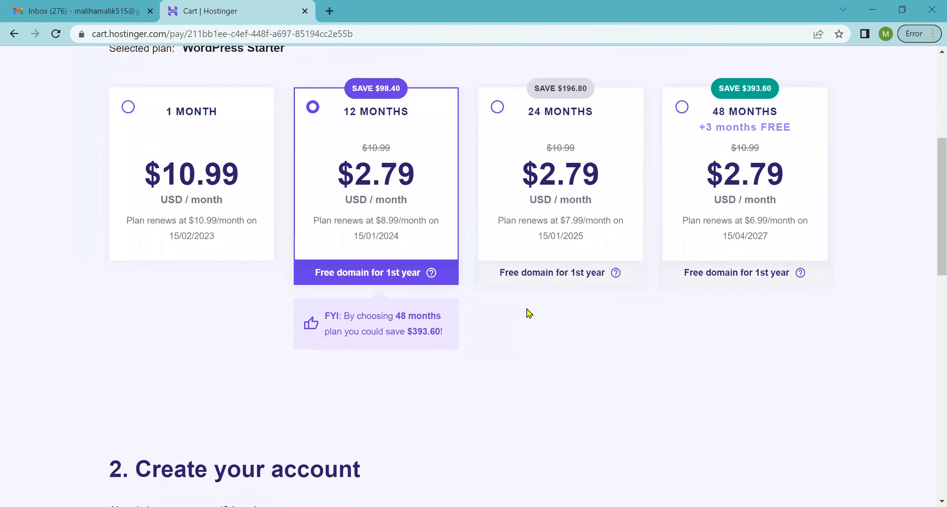
{"action": "scroll", "coordinate": [624, 339], "scroll_direction": "down", "scroll_amount": 1}
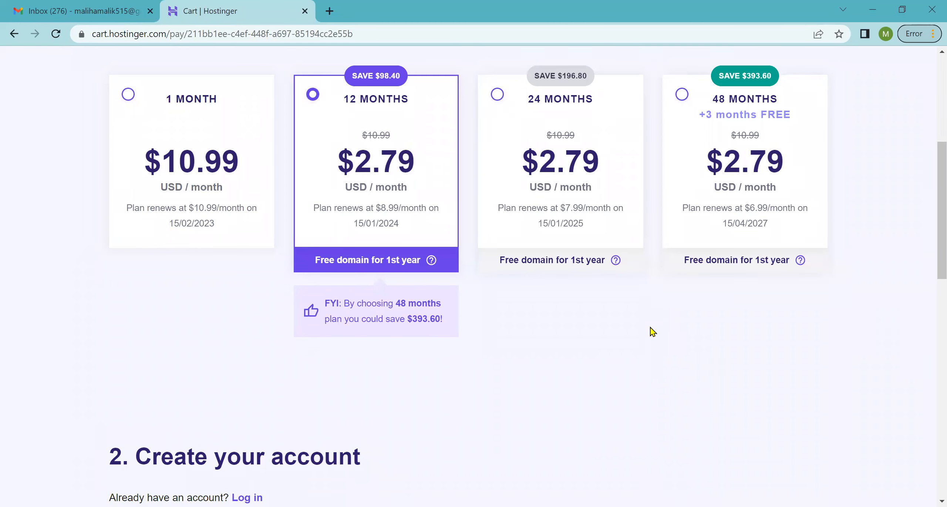
{"action": "scroll", "coordinate": [653, 331], "scroll_direction": "up", "scroll_amount": 1}
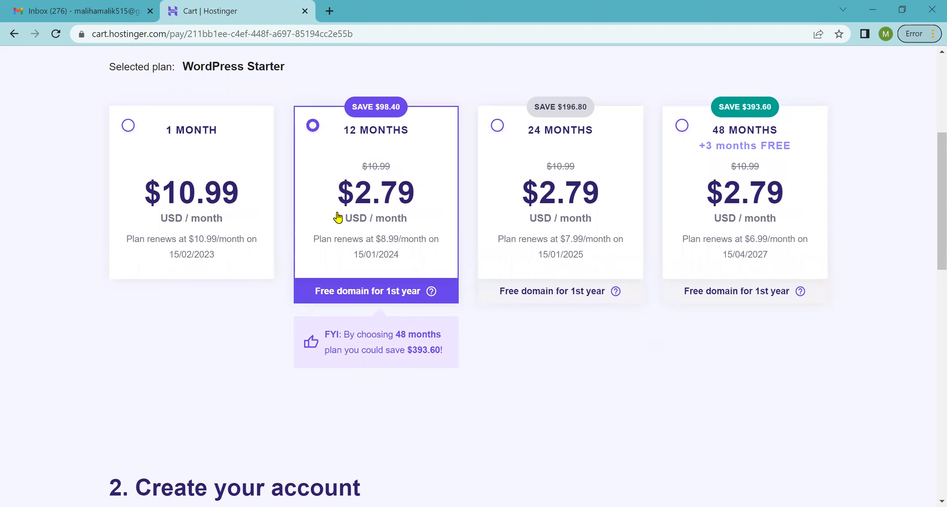
{"action": "scroll", "coordinate": [337, 217], "scroll_direction": "up", "scroll_amount": 3}
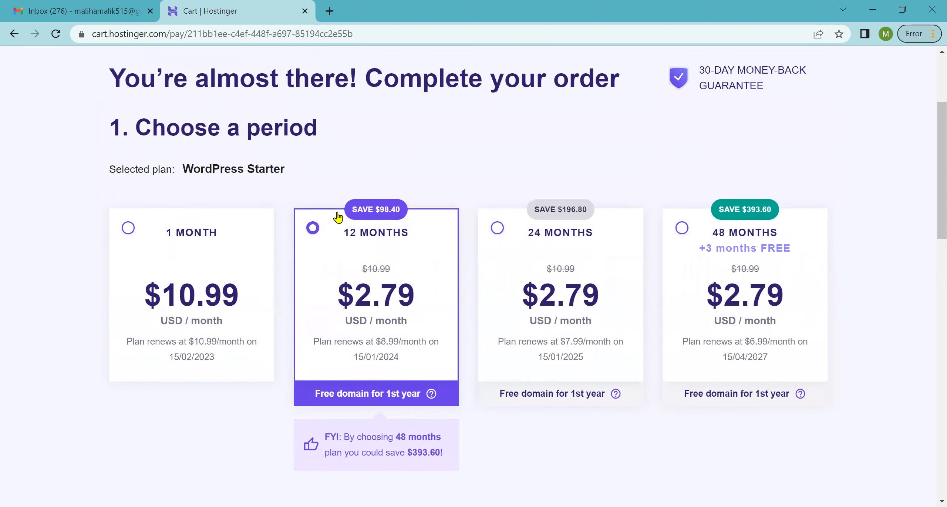
{"action": "double_click", "coordinate": [274, 168]}
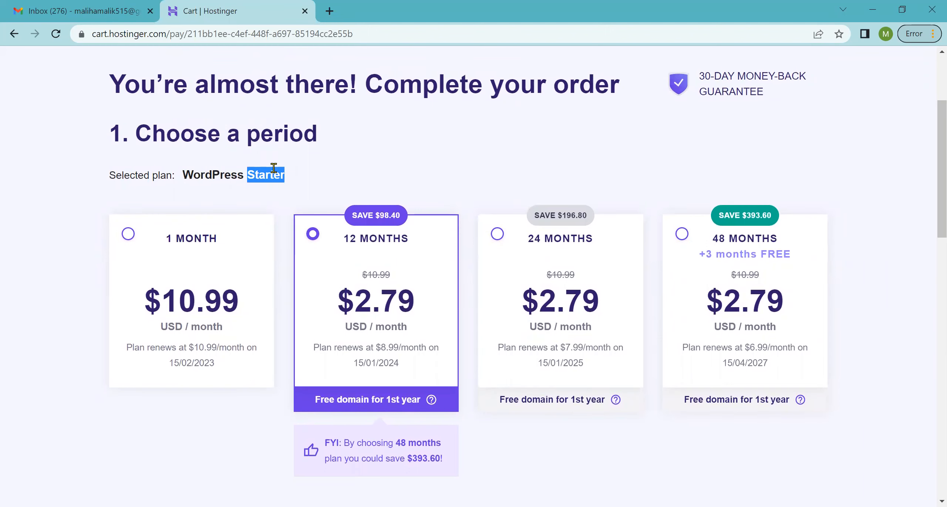
{"action": "scroll", "coordinate": [274, 168], "scroll_direction": "down", "scroll_amount": 4}
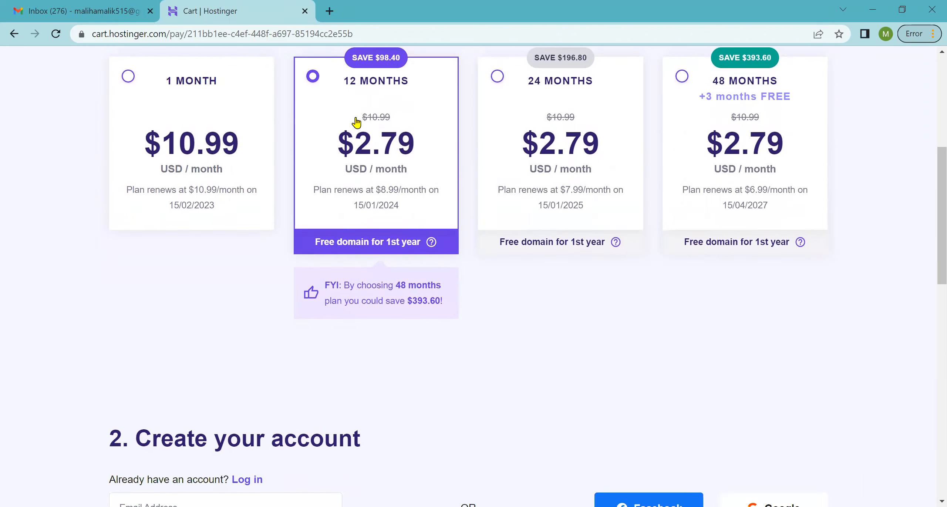
Fill in the account's e-mail address in the account creation section
{"action": "scroll", "coordinate": [351, 235], "scroll_direction": "down", "scroll_amount": 6}
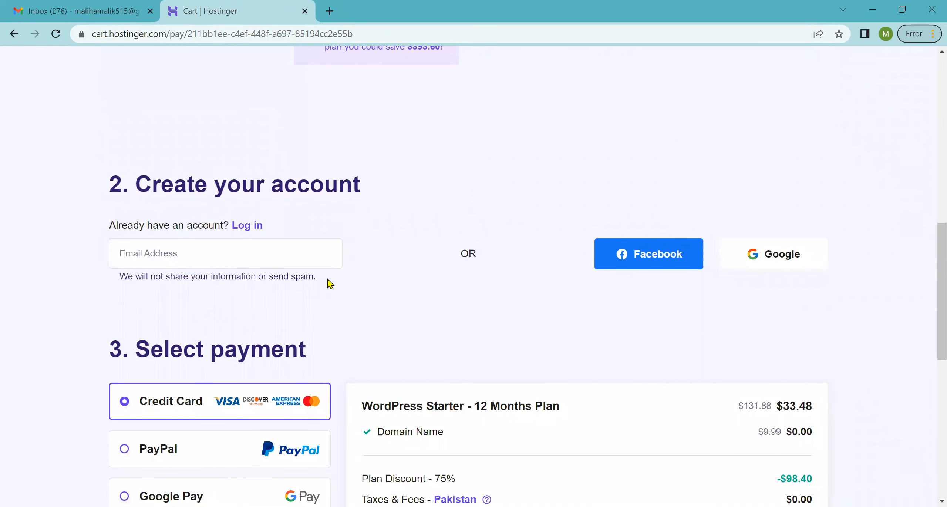
{"action": "left_click", "coordinate": [214, 253]}
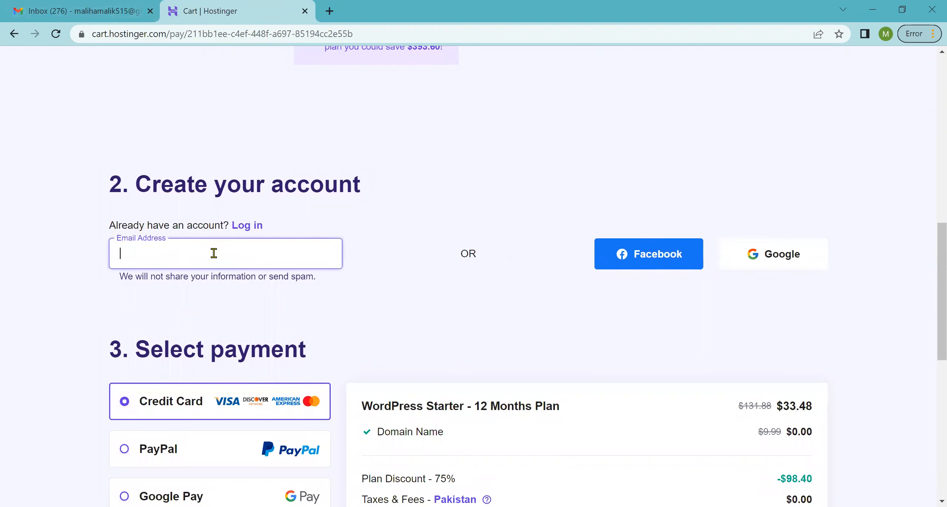
{"action": "key", "text": "ctrl+v"}
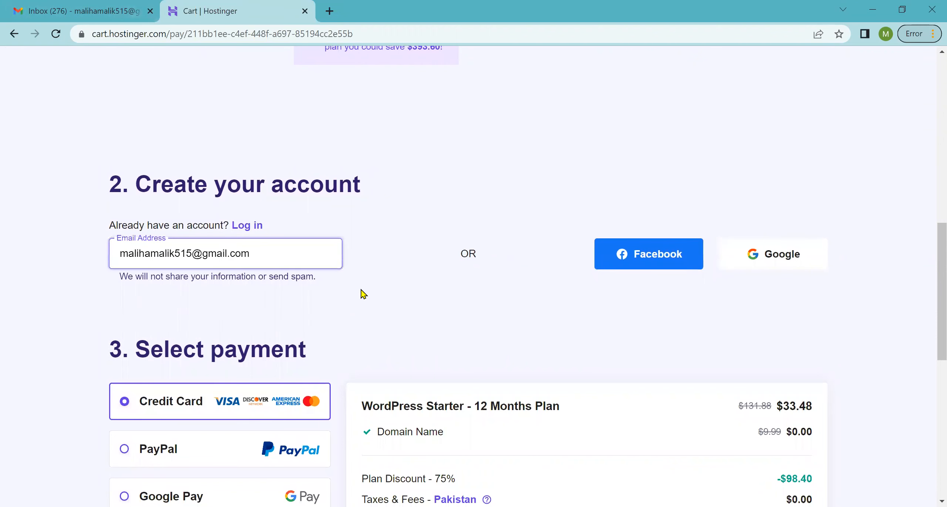
Review the plan price, domain, discount, taxes and total in the 12-month order summary
{"action": "scroll", "coordinate": [362, 293], "scroll_direction": "down", "scroll_amount": 2}
{"action": "scroll", "coordinate": [362, 293], "scroll_direction": "down", "scroll_amount": 2}
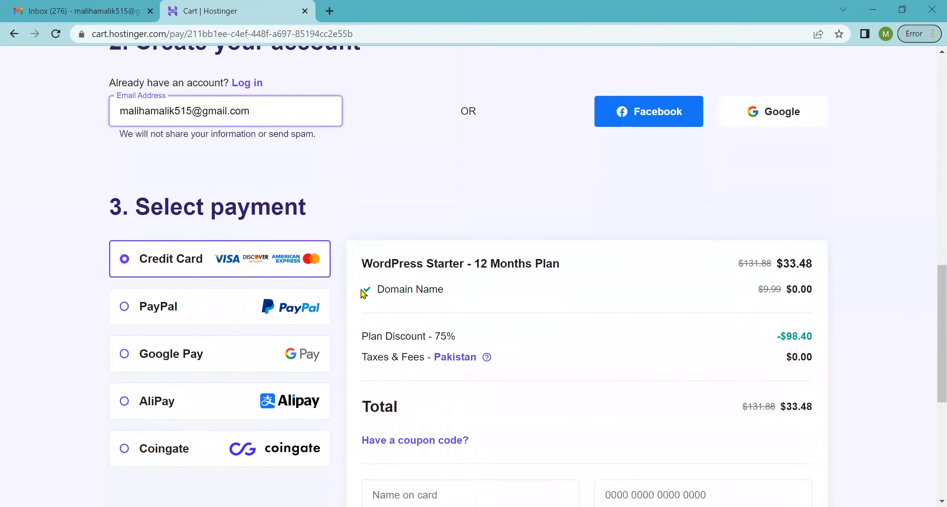
{"action": "scroll", "coordinate": [362, 293], "scroll_direction": "down", "scroll_amount": 4}
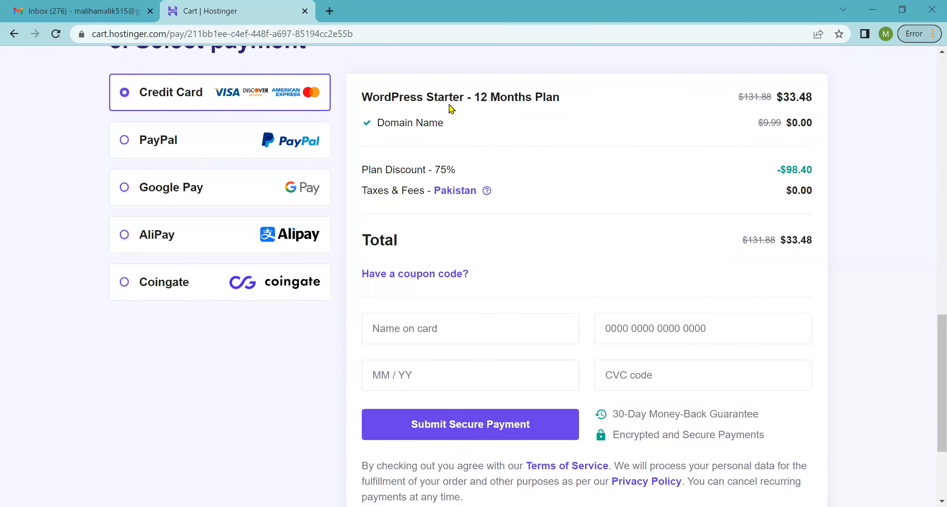
{"action": "scroll", "coordinate": [761, 107], "scroll_direction": "up", "scroll_amount": 5}
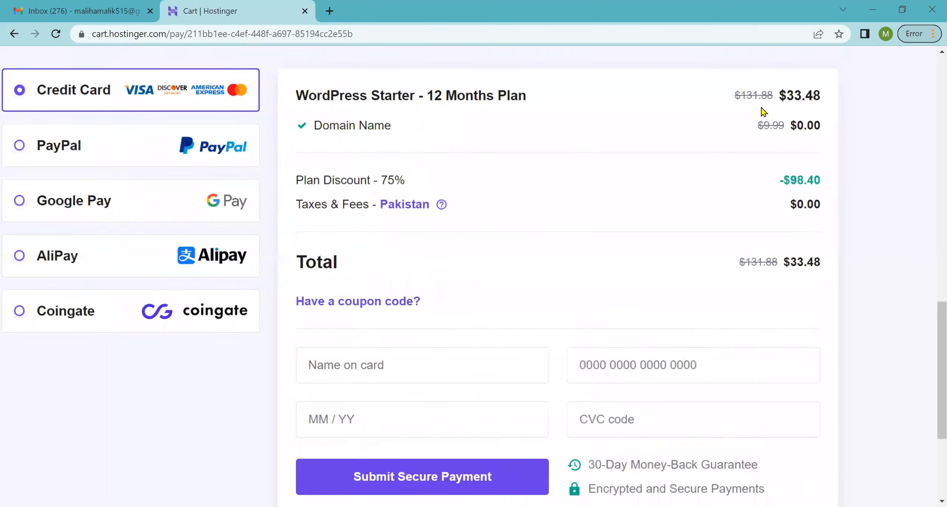
{"action": "scroll", "coordinate": [762, 109], "scroll_direction": "down", "scroll_amount": 2}
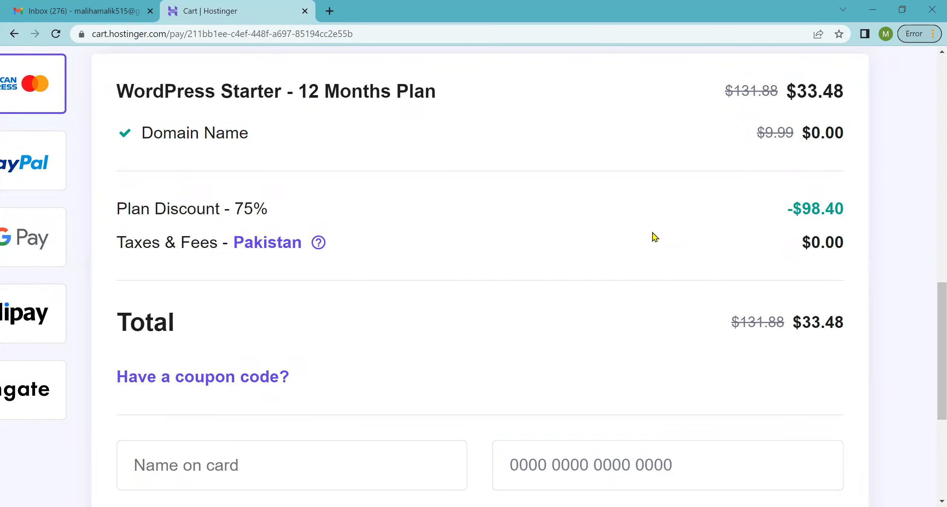
{"action": "scroll", "coordinate": [652, 237], "scroll_direction": "down", "scroll_amount": 2}
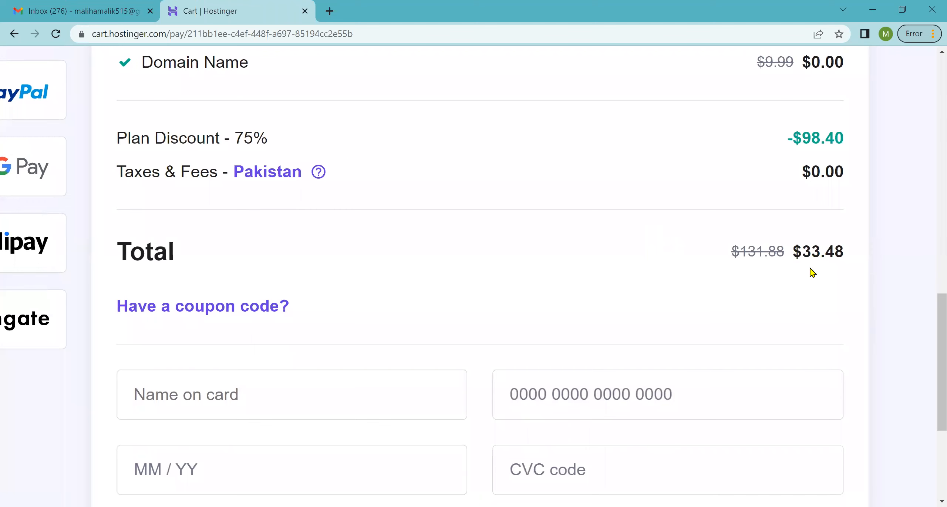
{"action": "scroll", "coordinate": [810, 268], "scroll_direction": "down", "scroll_amount": 2}
{"action": "scroll", "coordinate": [809, 268], "scroll_direction": "down", "scroll_amount": 1}
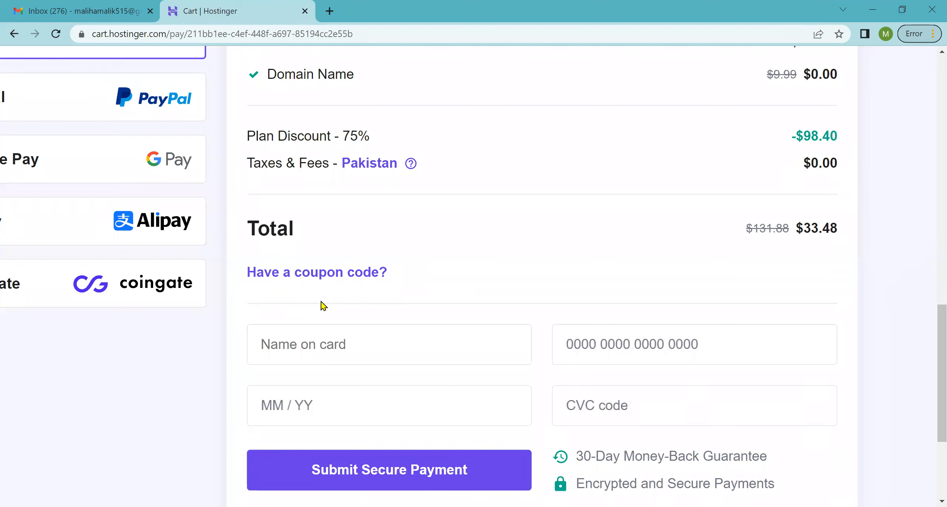
Apply the coupon code LEARNWITHGA to the order
{"action": "left_click", "coordinate": [372, 284]}
{"action": "left_click", "coordinate": [398, 317]}
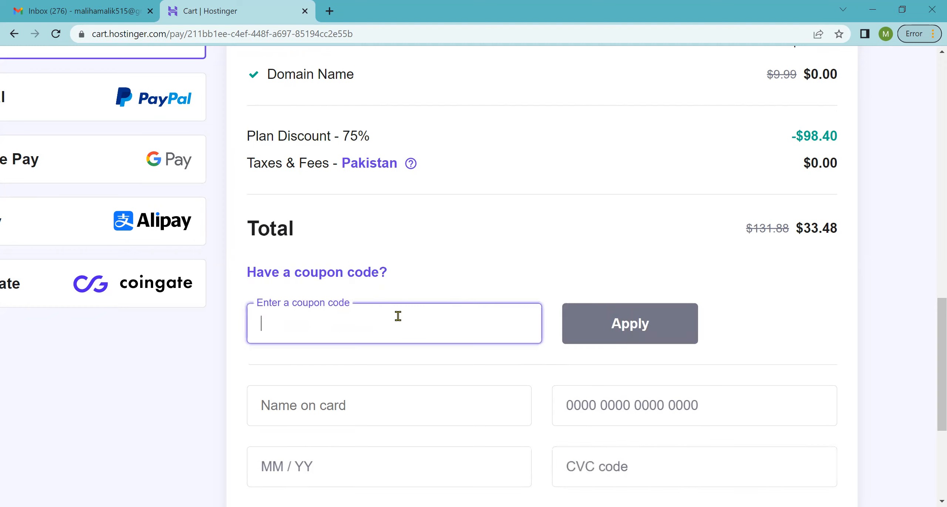
{"action": "type", "text": "LEARNWITHGA"}
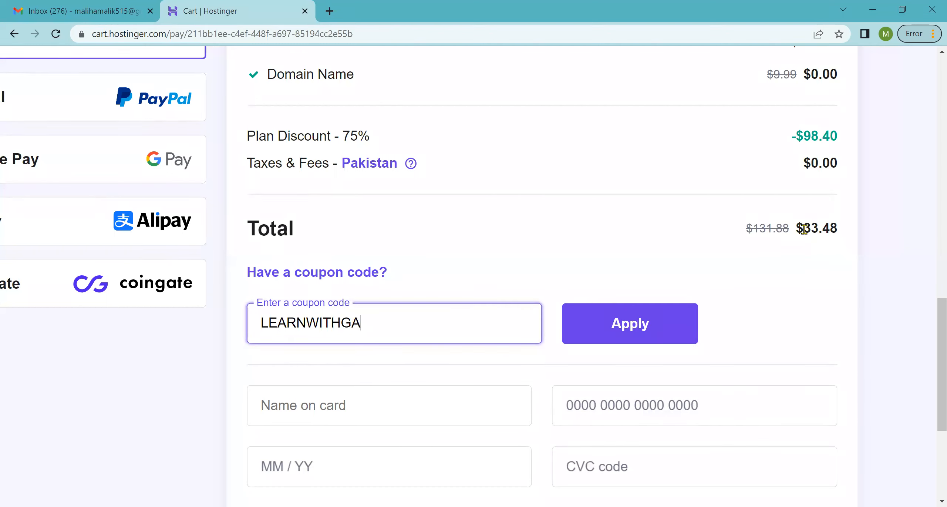
{"action": "left_click_drag", "start_coordinate": [804, 228], "coordinate": [849, 233]}
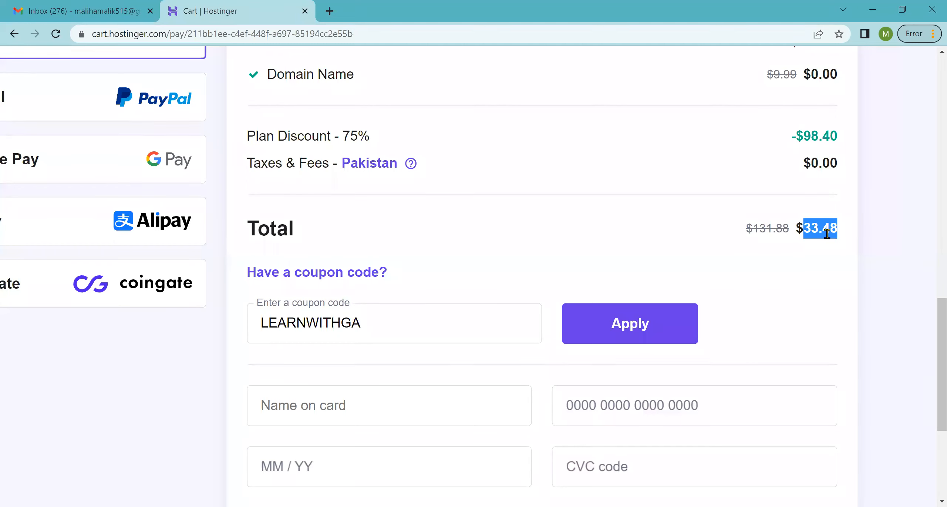
{"action": "left_click", "coordinate": [811, 257]}
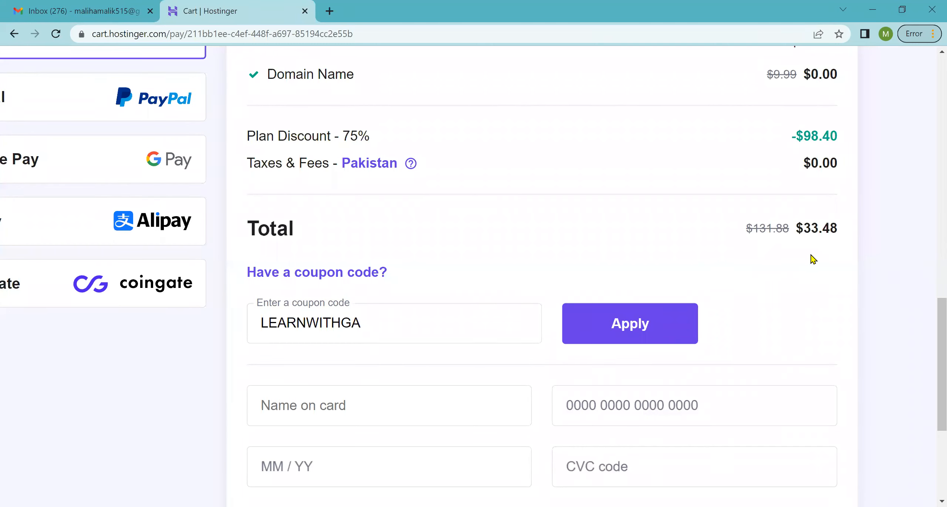
{"action": "left_click", "coordinate": [638, 325]}
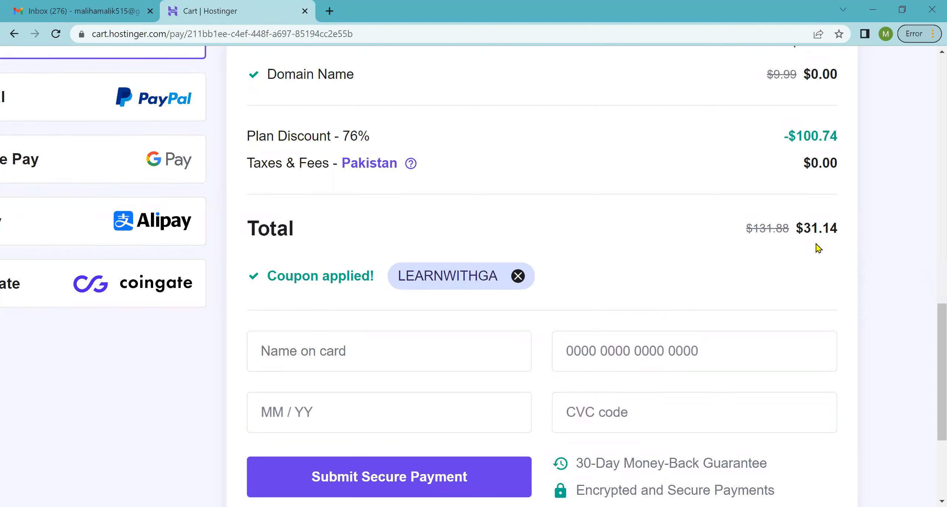
Compare the coupon's effect on the order total and on the monthly prices of the billing periods
{"action": "scroll", "coordinate": [817, 247], "scroll_direction": "up", "scroll_amount": 10}
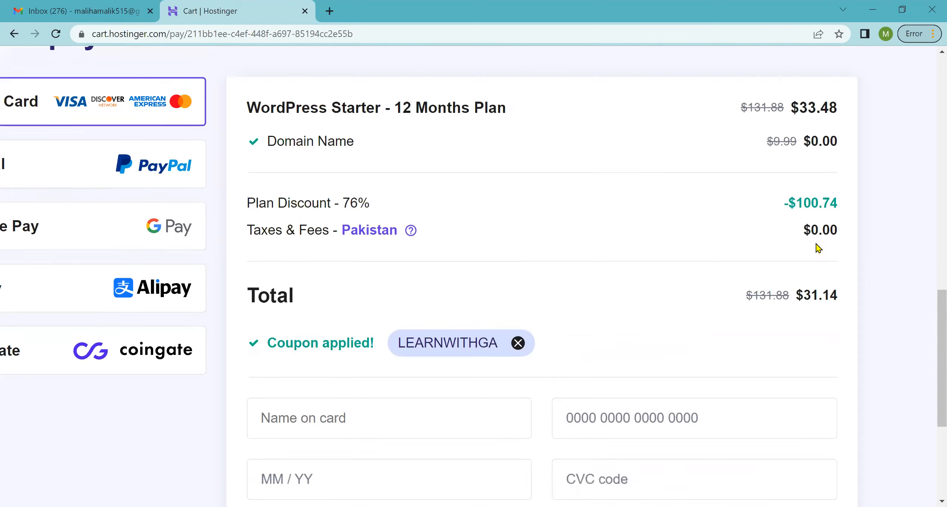
{"action": "scroll", "coordinate": [818, 247], "scroll_direction": "down", "scroll_amount": 5}
{"action": "scroll", "coordinate": [817, 248], "scroll_direction": "down", "scroll_amount": 2}
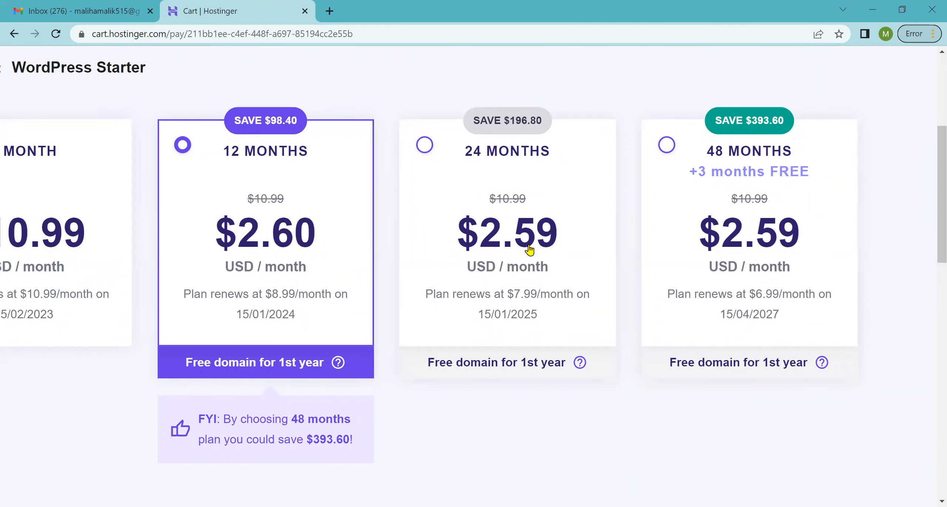
{"action": "scroll", "coordinate": [528, 248], "scroll_direction": "down", "scroll_amount": 20}
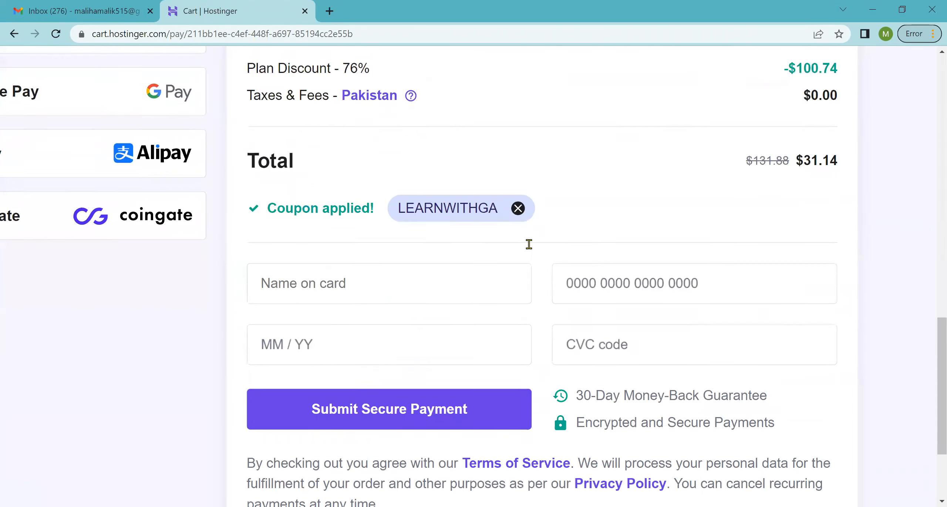
{"action": "scroll", "coordinate": [529, 244], "scroll_direction": "down", "scroll_amount": 1}
{"action": "scroll", "coordinate": [529, 244], "scroll_direction": "up", "scroll_amount": 20}
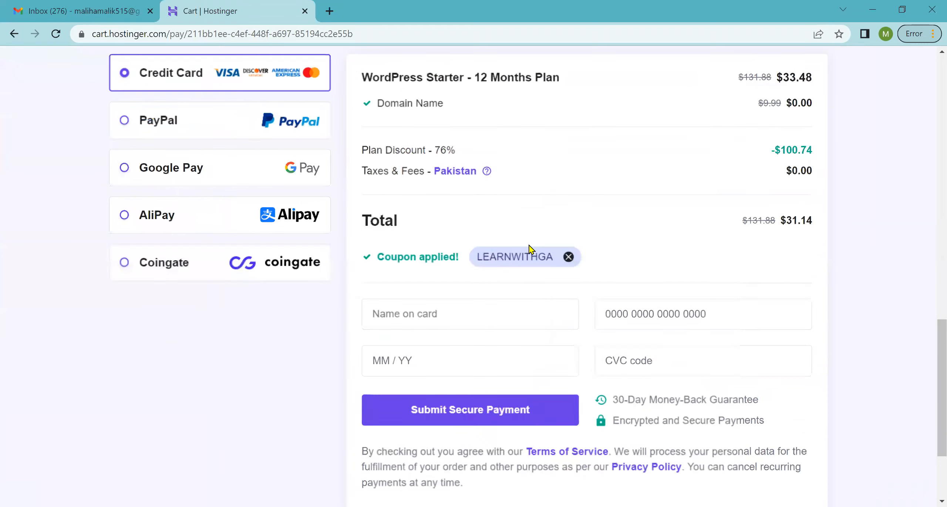
Examine the payment methods offered for the order
{"action": "scroll", "coordinate": [529, 244], "scroll_direction": "down", "scroll_amount": 20}
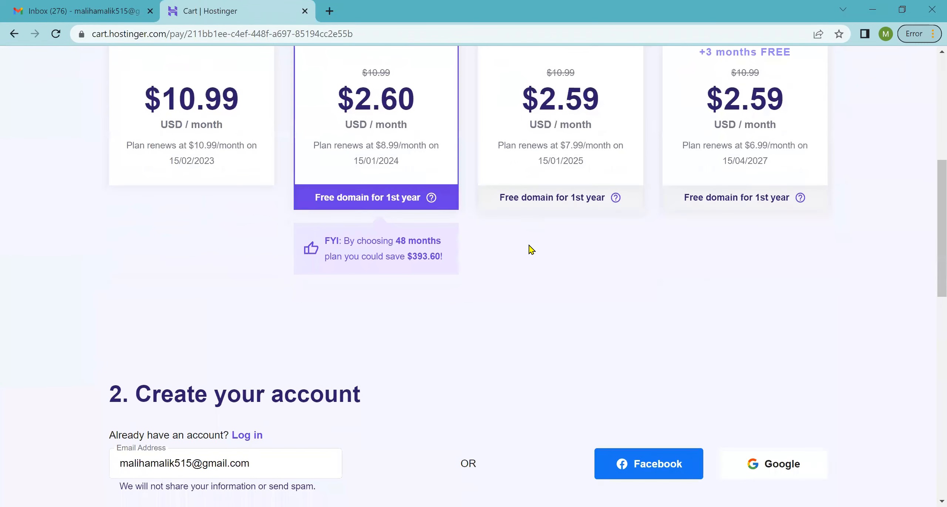
{"action": "scroll", "coordinate": [529, 248], "scroll_direction": "down", "scroll_amount": 2}
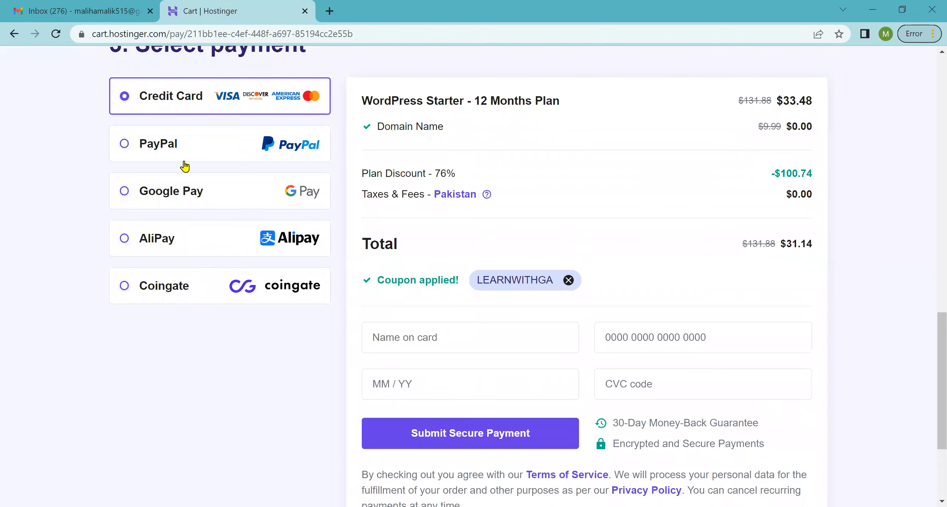
{"action": "scroll", "coordinate": [185, 165], "scroll_direction": "up", "scroll_amount": 1}
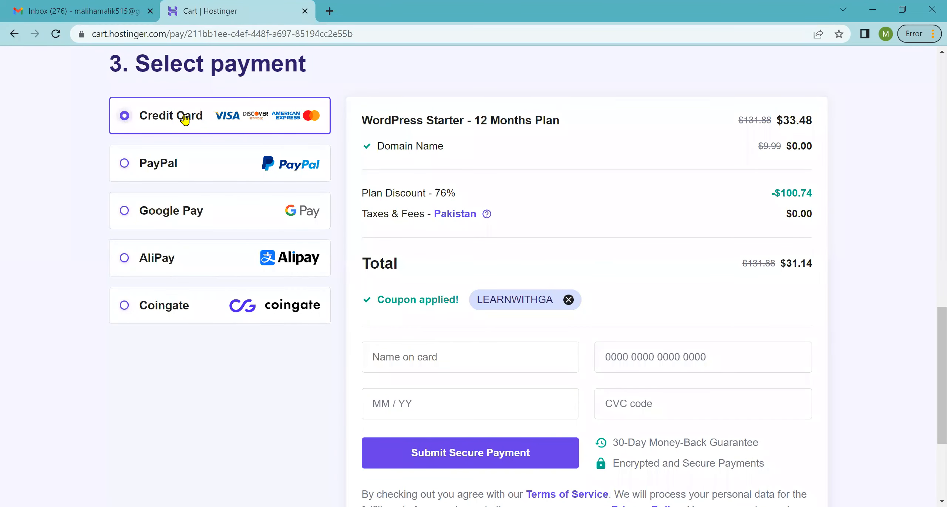
{"action": "scroll", "coordinate": [125, 116], "scroll_direction": "down", "scroll_amount": 1}
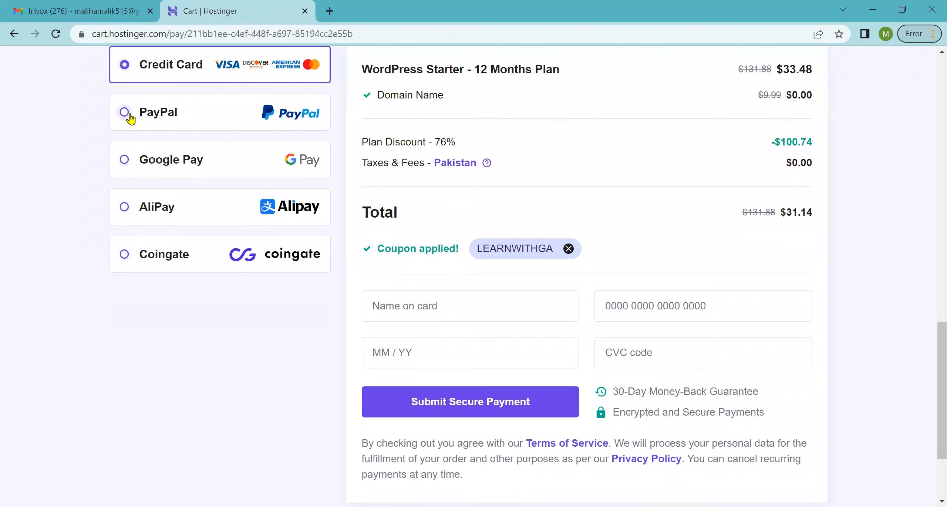
{"action": "scroll", "coordinate": [420, 241], "scroll_direction": "down", "scroll_amount": 1}
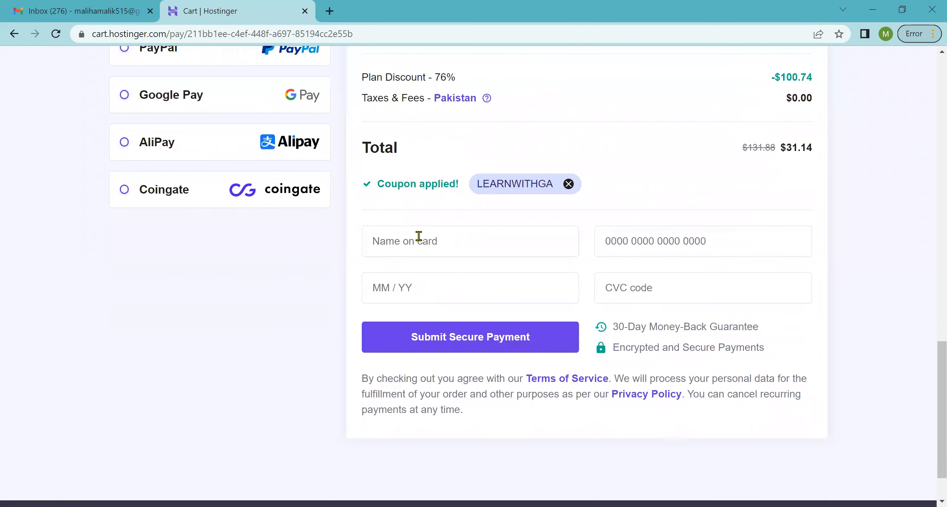
Go through the credit card form's fields for the name on card, card number, expiry date and CVC code
{"action": "scroll", "coordinate": [389, 260], "scroll_direction": "up", "scroll_amount": 2}
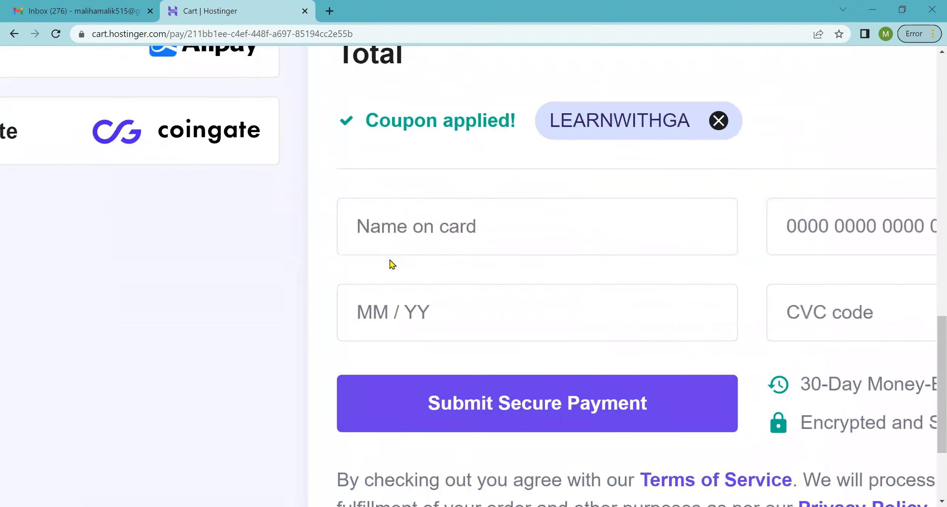
{"action": "scroll", "coordinate": [389, 260], "scroll_direction": "right", "scroll_amount": 6}
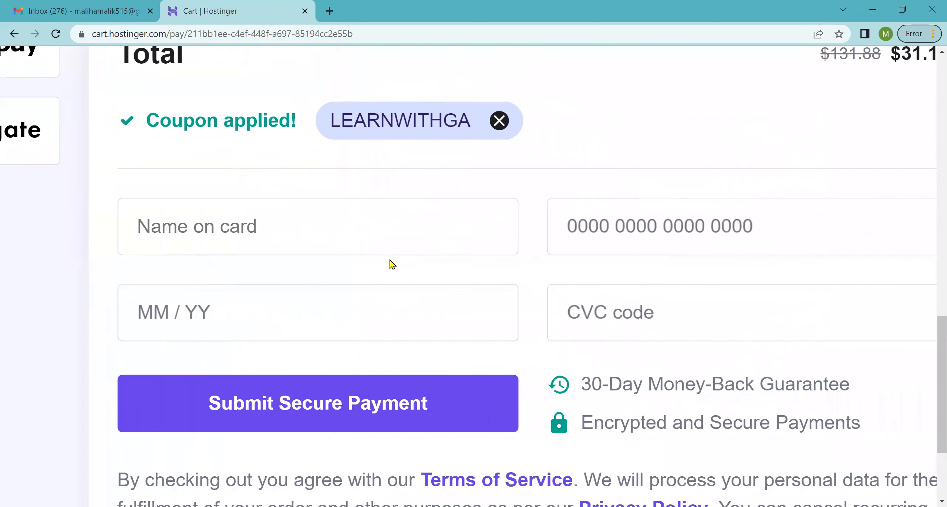
{"action": "left_click", "coordinate": [343, 240]}
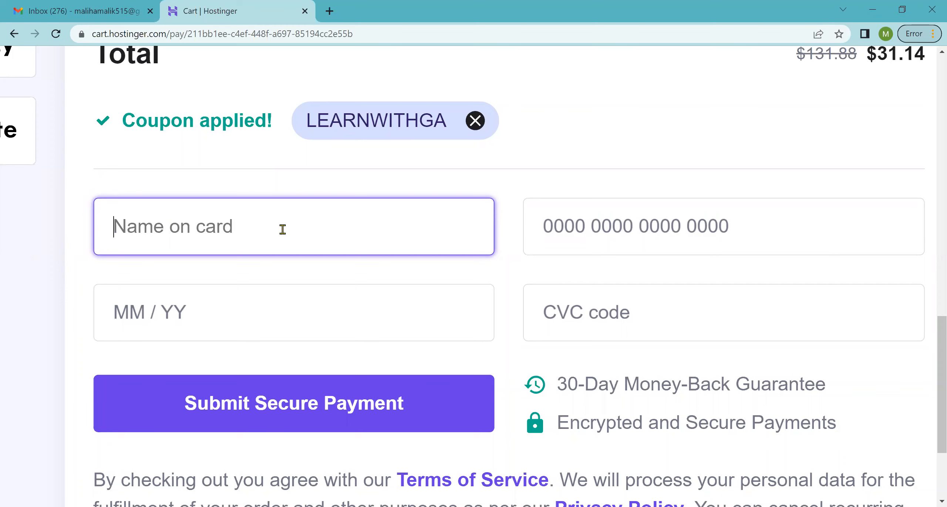
{"action": "left_click", "coordinate": [584, 224]}
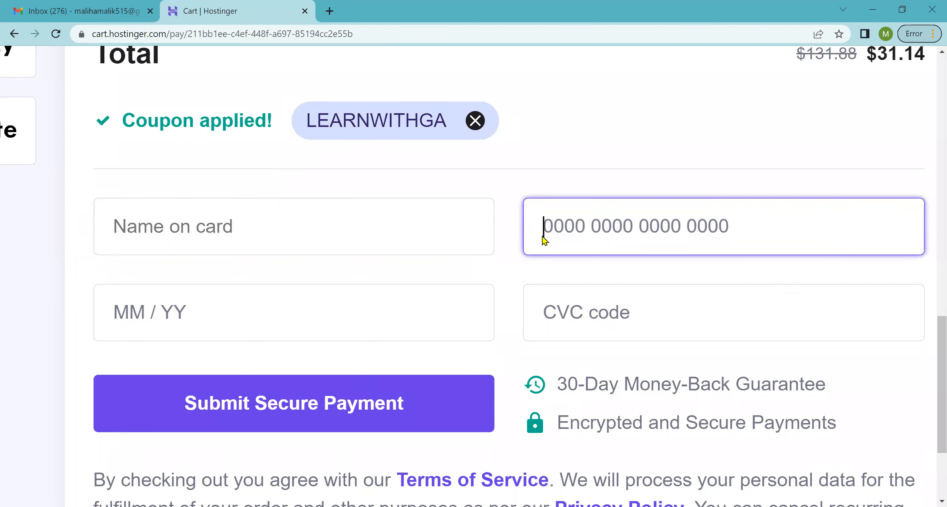
{"action": "left_click", "coordinate": [360, 319]}
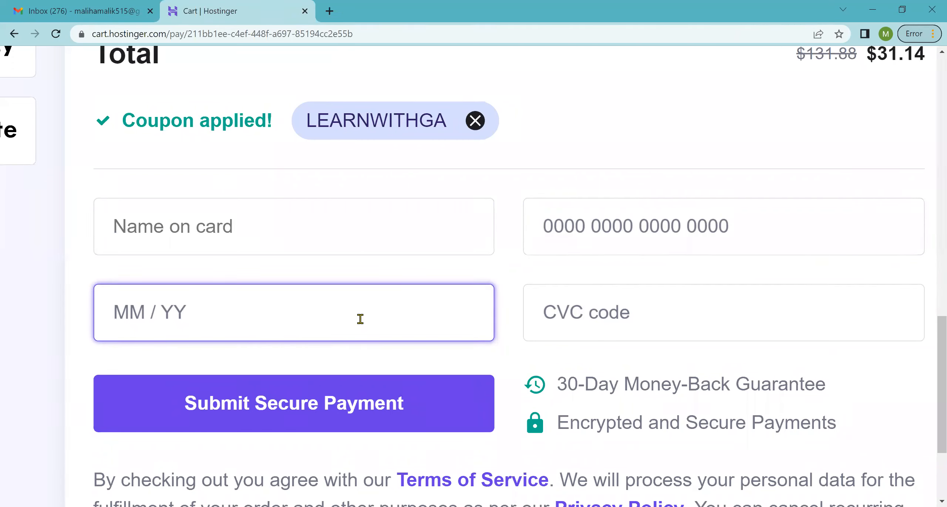
{"action": "left_click", "coordinate": [565, 320]}
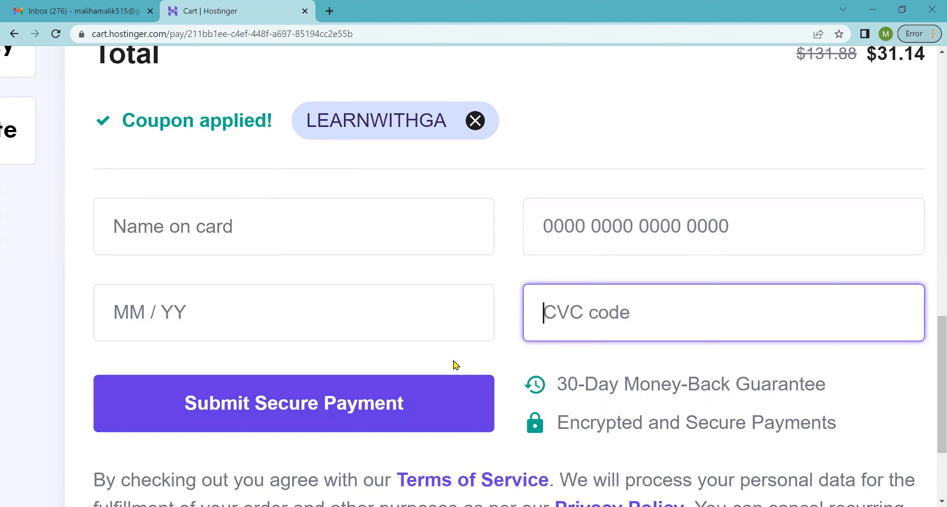
{"action": "scroll", "coordinate": [453, 361], "scroll_direction": "down", "scroll_amount": 5}
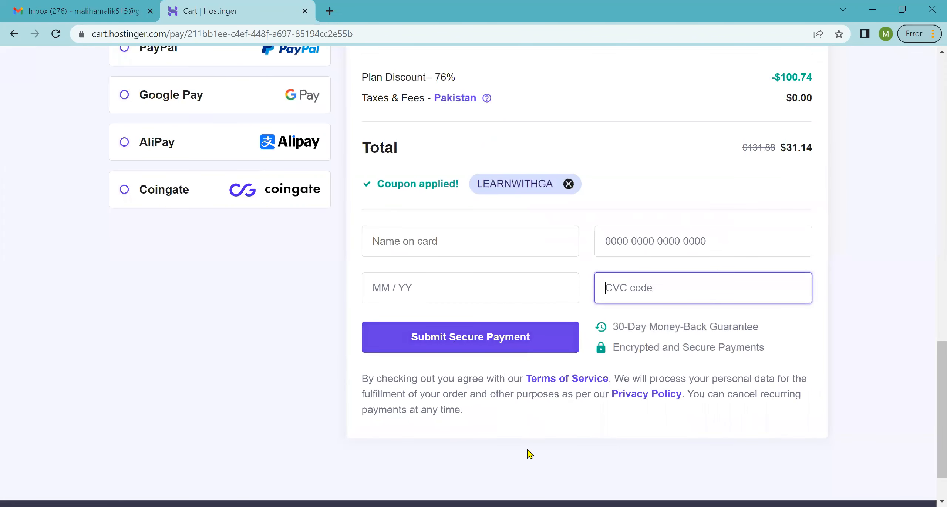
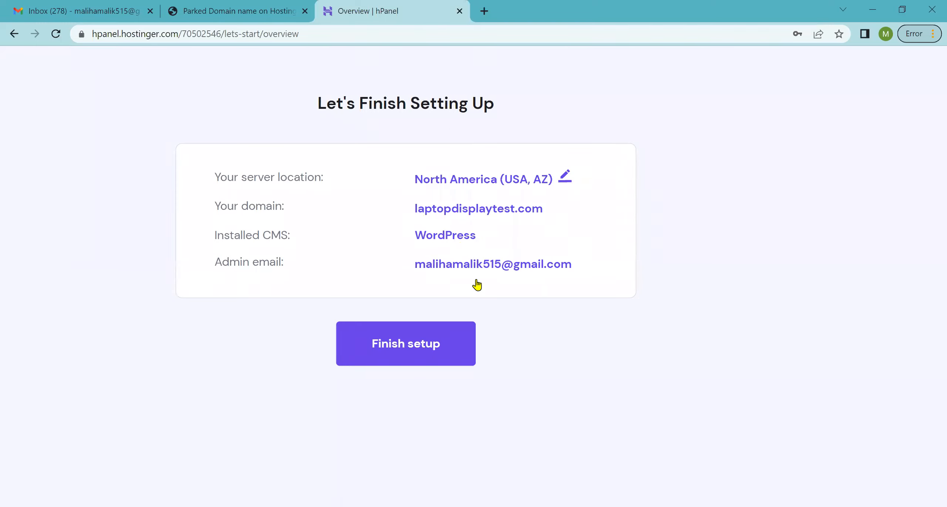
Finish the WordPress setup for laptopdisplaytest.com and flip through the feature slides while the site is being built
{"action": "left_click", "coordinate": [437, 350]}
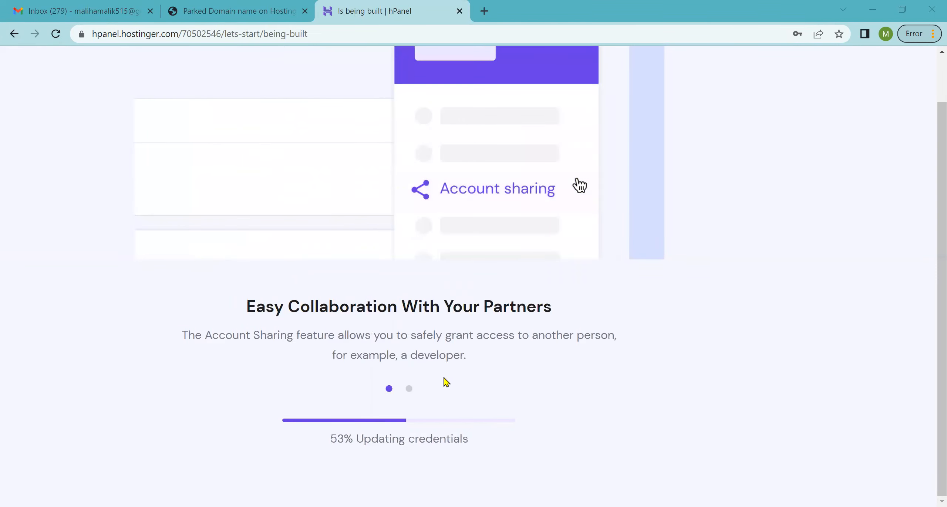
{"action": "left_click", "coordinate": [407, 390]}
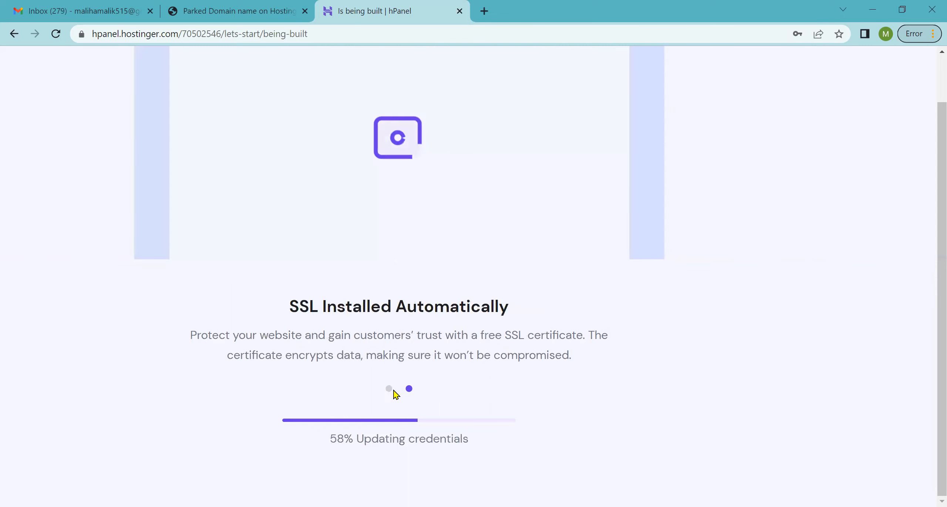
{"action": "left_click", "coordinate": [387, 394]}
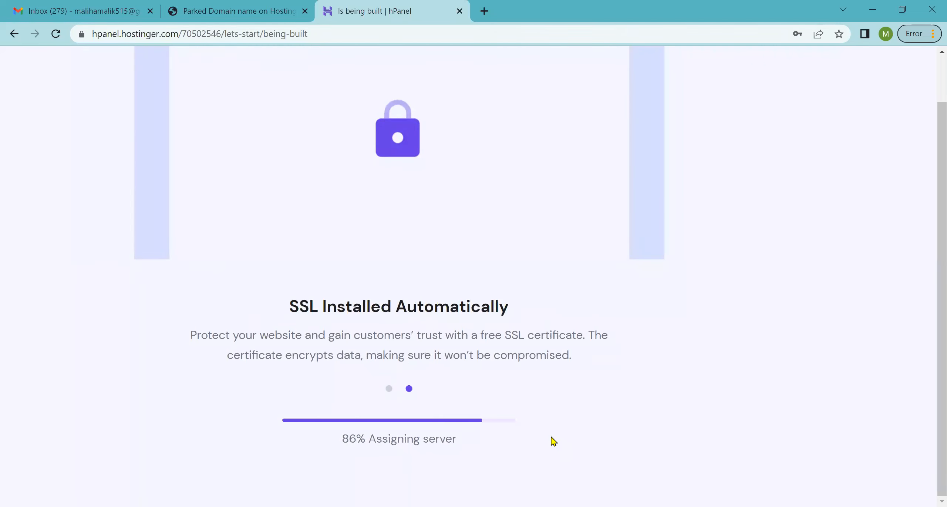
Reload laptopdisplaytest.com to check whether the site is live, and return to the hPanel setup page
{"action": "left_click", "coordinate": [233, 12]}
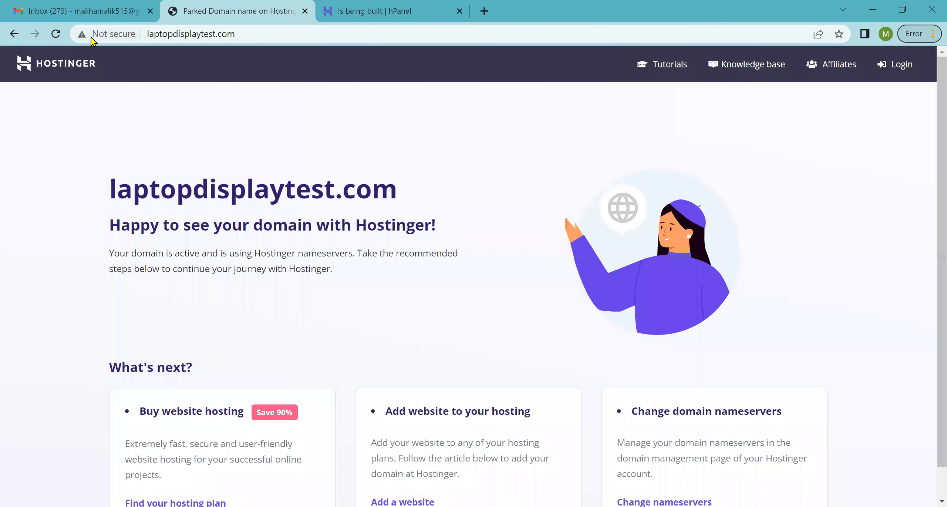
{"action": "left_click", "coordinate": [56, 33]}
{"action": "left_click", "coordinate": [113, 5]}
{"action": "left_click", "coordinate": [326, 4]}
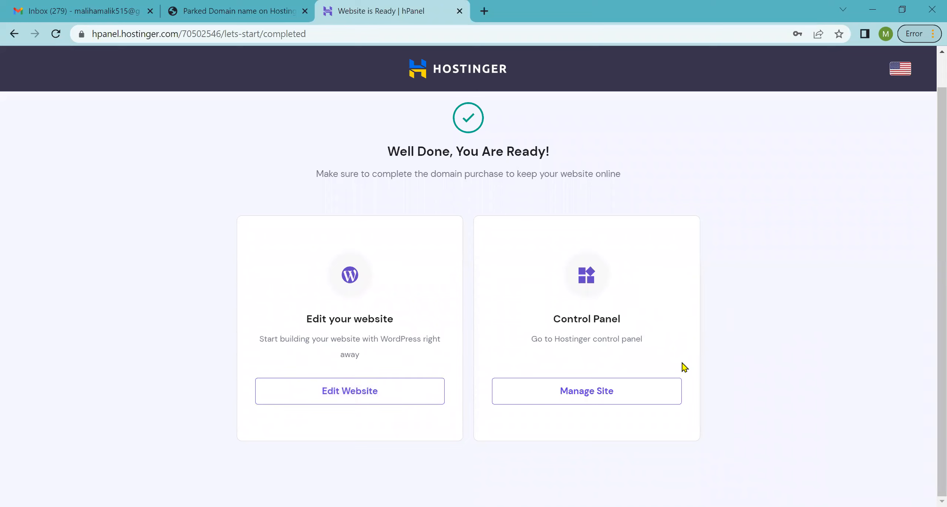
Open the site's hosting dashboard, visit laptopdisplaytest.com from it, and return to the setup completion page
{"action": "left_click", "coordinate": [629, 394]}
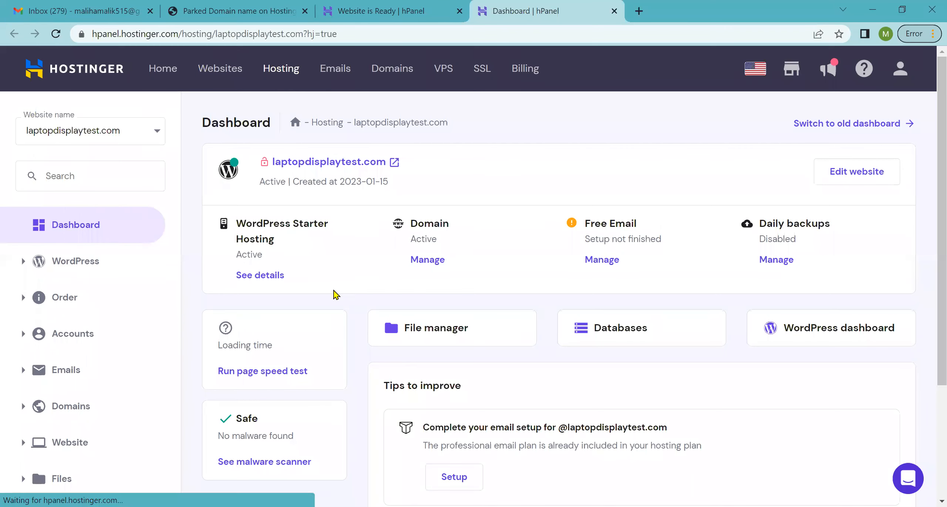
{"action": "left_click", "coordinate": [380, 165]}
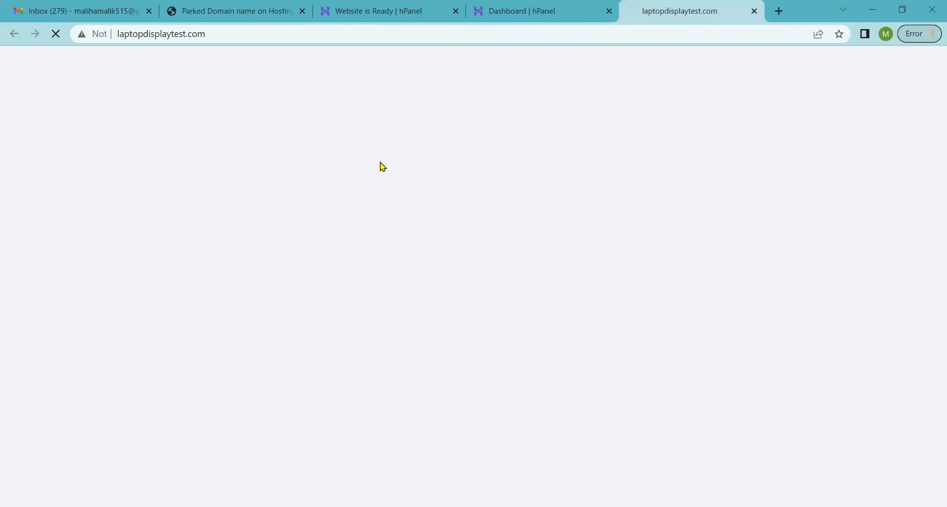
{"action": "left_click", "coordinate": [536, 7]}
{"action": "left_click", "coordinate": [374, 5]}
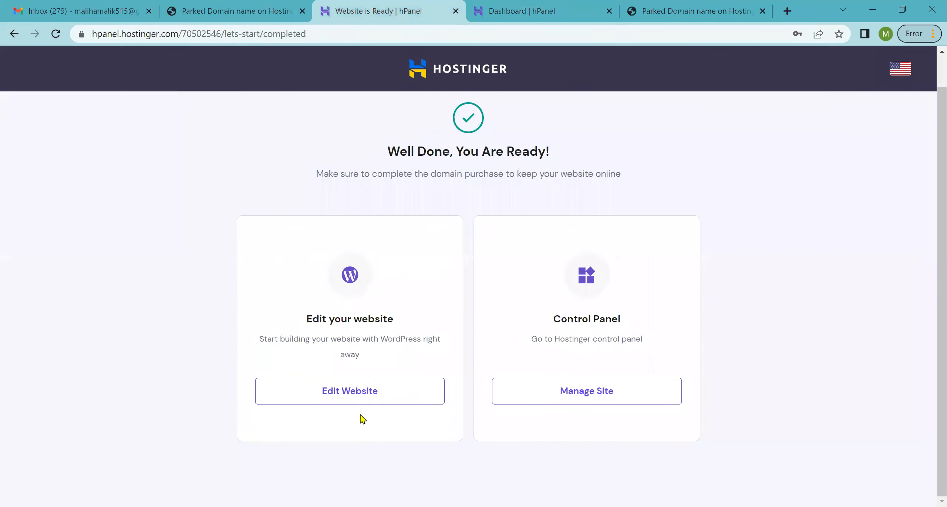
Try to open the website for editing in WordPress from the setup completion page, retrying once
{"action": "left_click", "coordinate": [345, 390]}
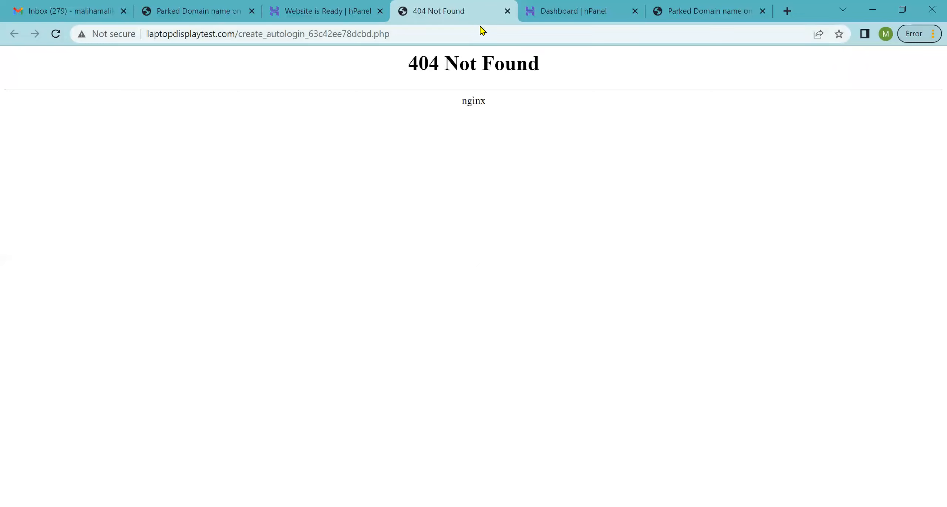
{"action": "left_click", "coordinate": [508, 11]}
{"action": "left_click_drag", "start_coordinate": [466, 6], "coordinate": [366, 5]}
{"action": "left_click", "coordinate": [453, 8]}
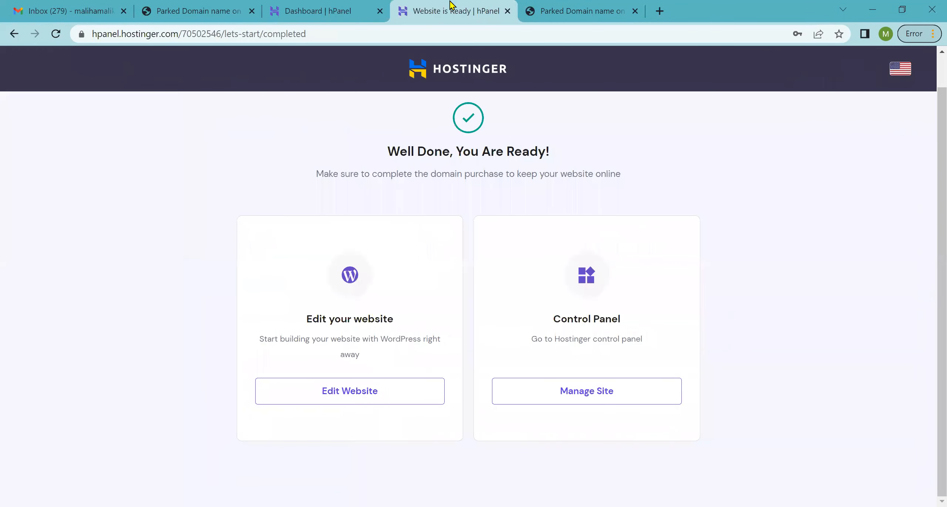
{"action": "left_click", "coordinate": [368, 399]}
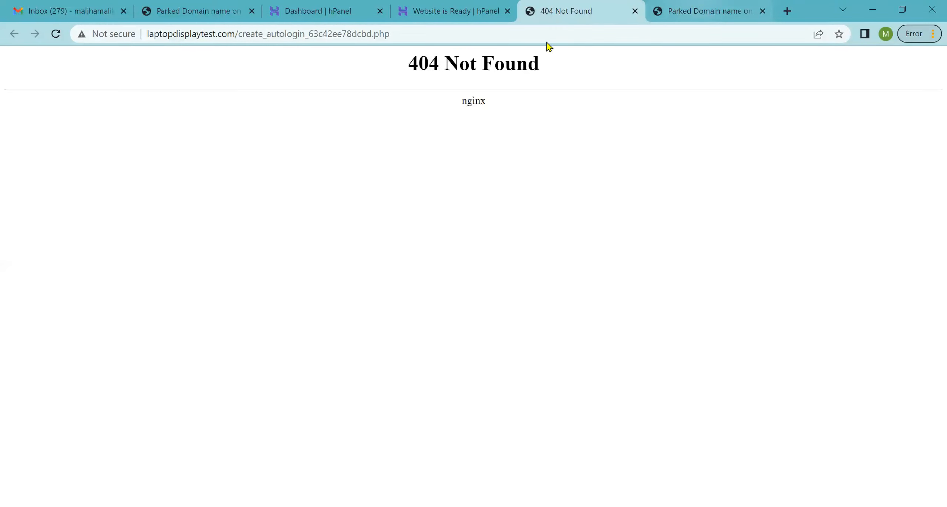
Try to load the WordPress login page at laptopdisplaytest.com/wp-login.php, then close that page
{"action": "left_click_drag", "start_coordinate": [238, 34], "coordinate": [465, 37]}
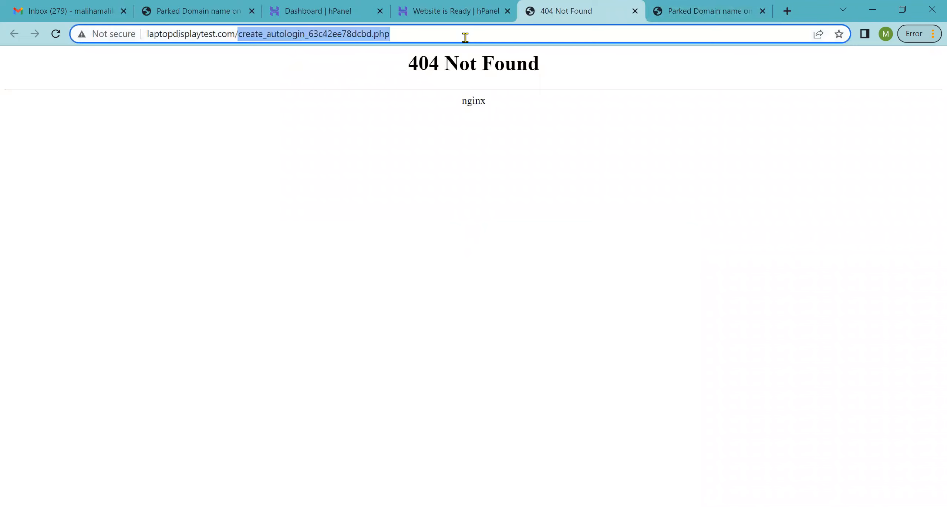
{"action": "type", "text": "wp-l"}
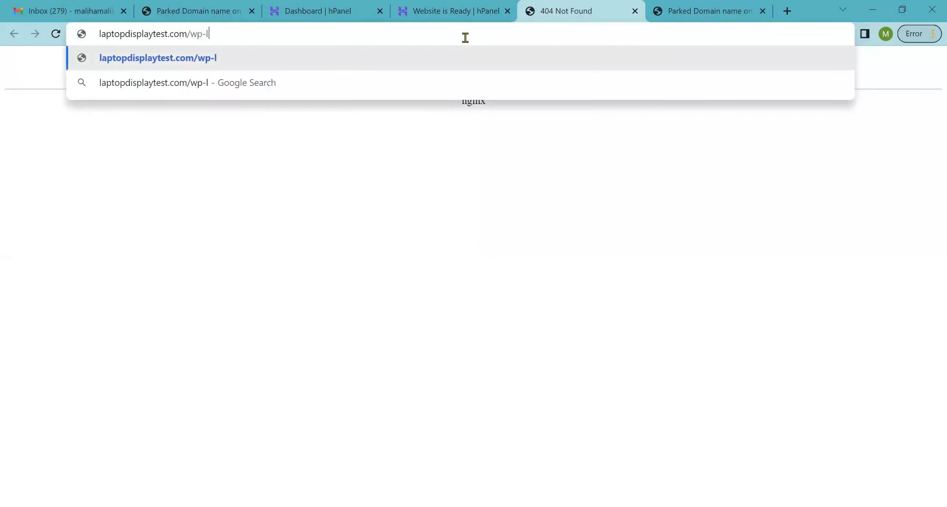
{"action": "type", "text": "ogin.php"}
{"action": "key", "text": "Return"}
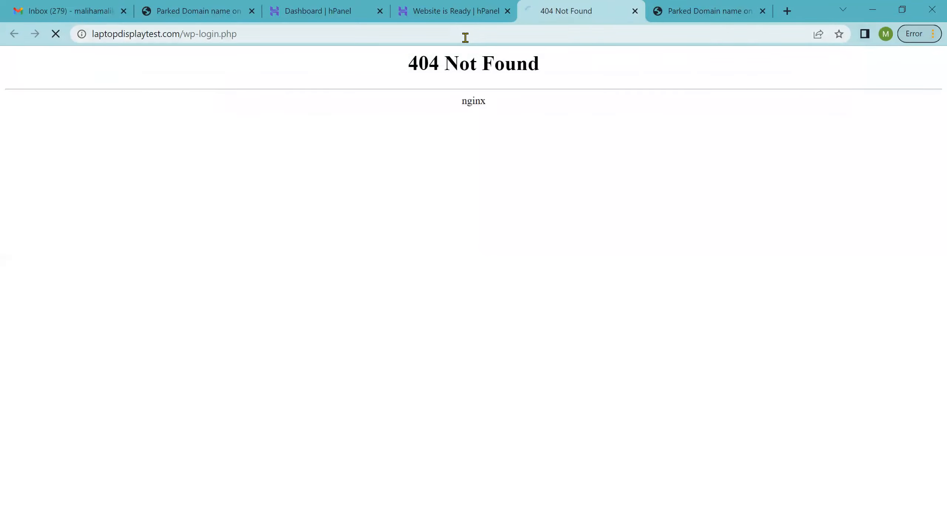
{"action": "left_click_drag", "start_coordinate": [603, 4], "coordinate": [731, 5]}
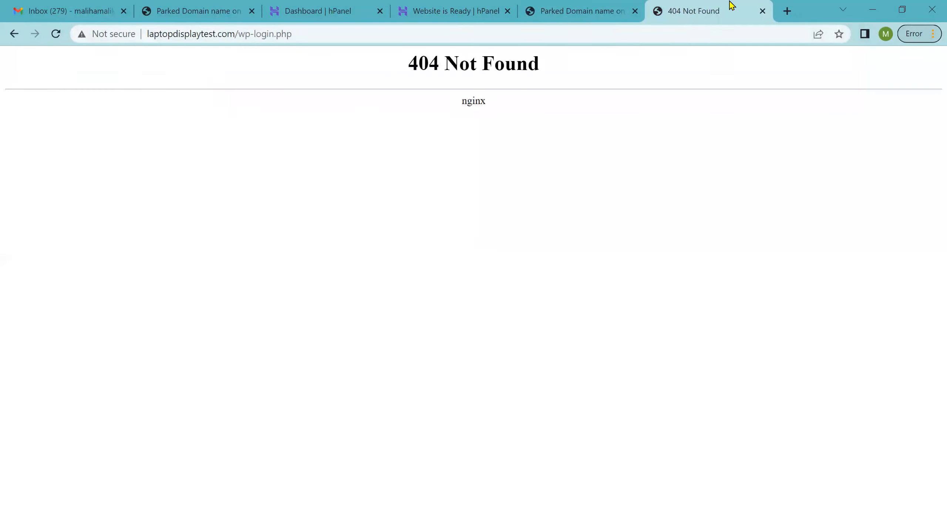
{"action": "left_click", "coordinate": [763, 11]}
Look over the parked domain page and go from the setup completion page to the hPanel home page
{"action": "scroll", "coordinate": [528, 241], "scroll_direction": "down", "scroll_amount": 1}
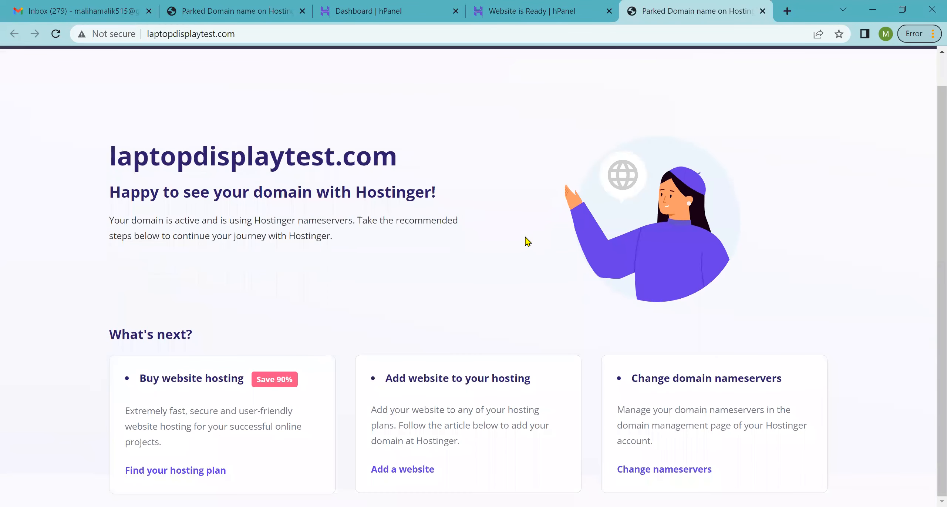
{"action": "scroll", "coordinate": [497, 310], "scroll_direction": "up", "scroll_amount": 1}
{"action": "left_click", "coordinate": [543, 6]}
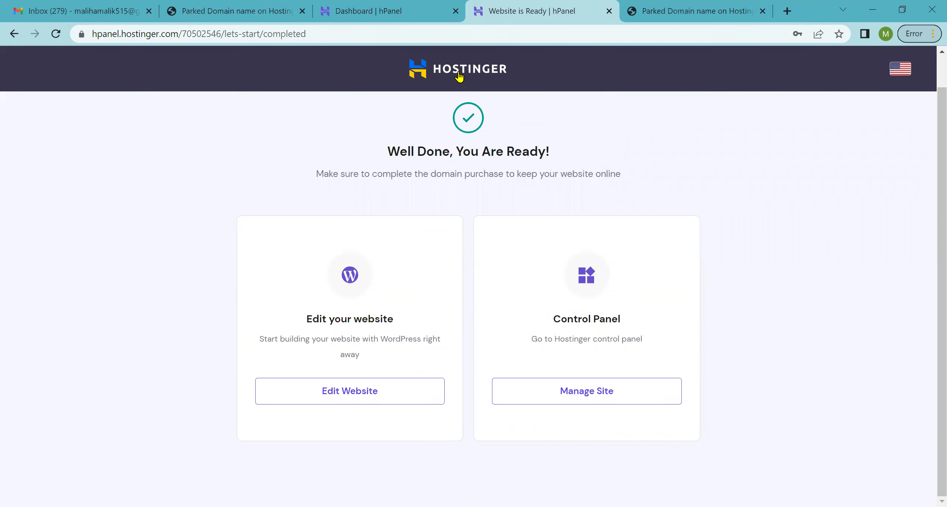
{"action": "left_click", "coordinate": [459, 76]}
Reload the laptopdisplaytest.com page to check the website again
{"action": "left_click", "coordinate": [672, 11]}
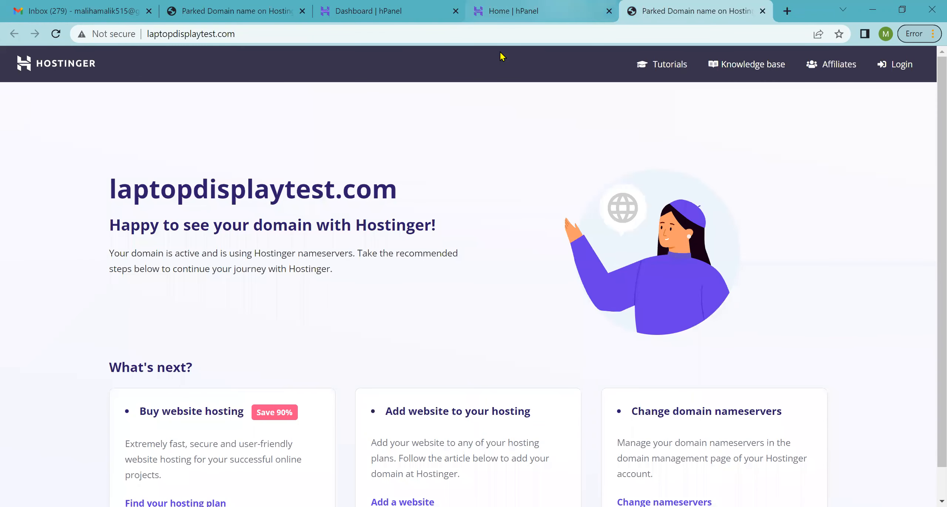
{"action": "left_click", "coordinate": [484, 32]}
{"action": "key", "text": "Return"}
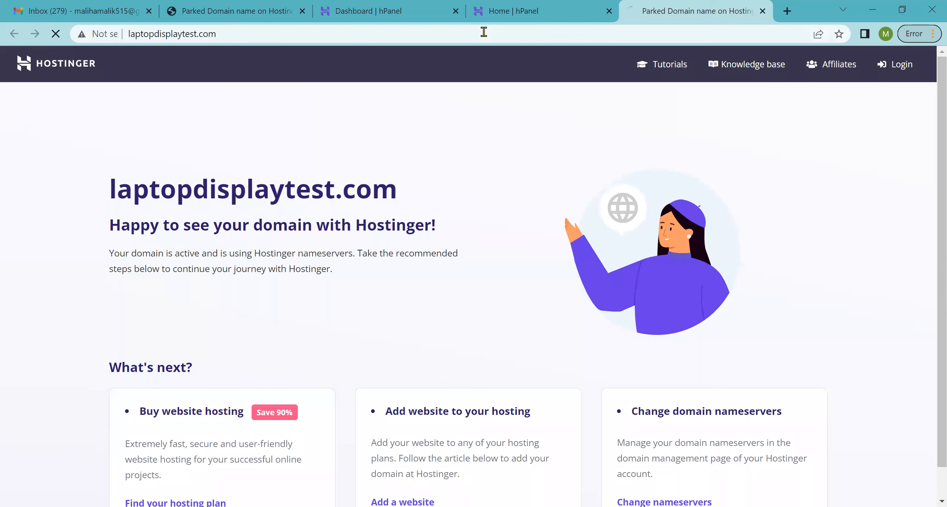
{"action": "left_click", "coordinate": [58, 32]}
Close the extra hosting dashboard page and review the hosting, domain and email entries on the hPanel home page
{"action": "left_click", "coordinate": [461, 5]}
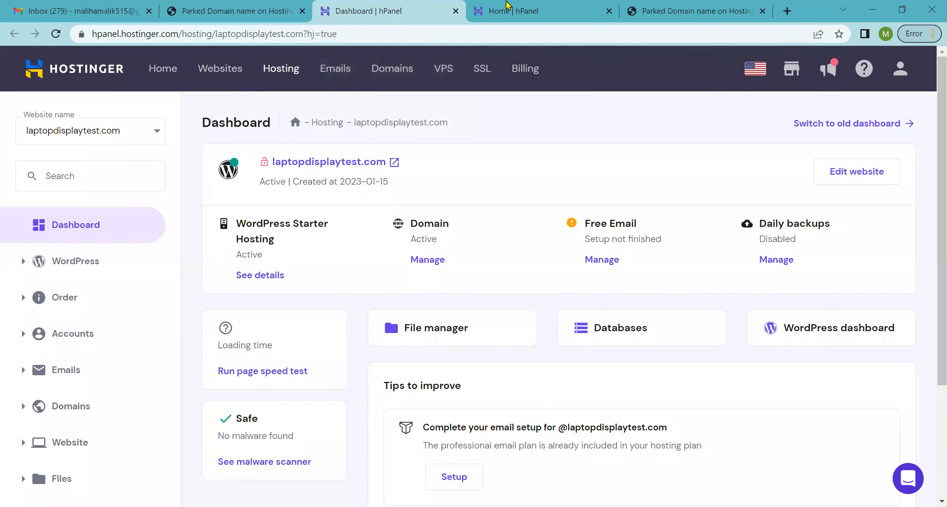
{"action": "left_click", "coordinate": [456, 10]}
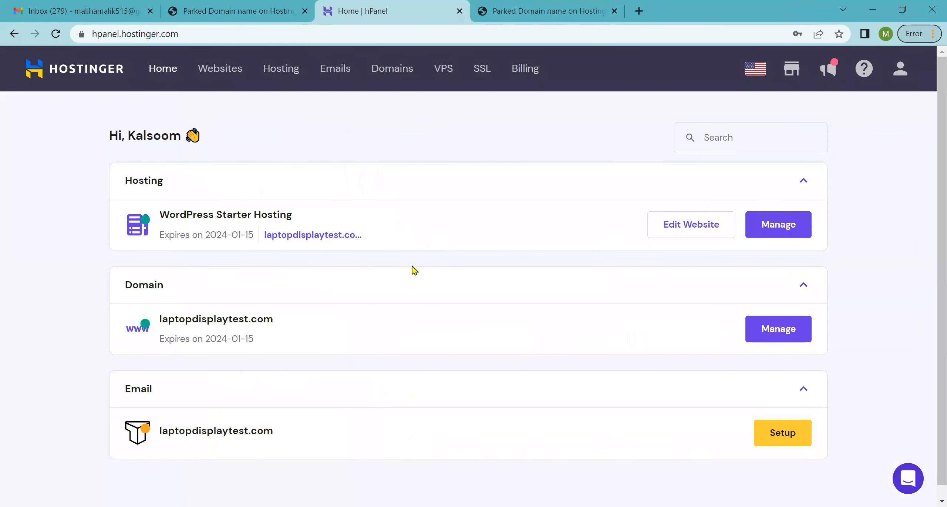
{"action": "scroll", "coordinate": [536, 339], "scroll_direction": "down", "scroll_amount": 1}
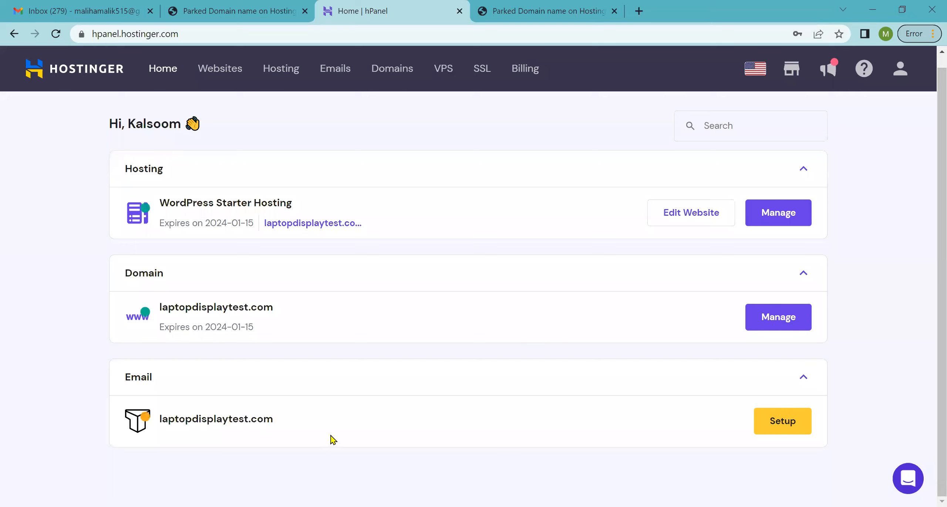
{"action": "scroll", "coordinate": [517, 424], "scroll_direction": "up", "scroll_amount": 1}
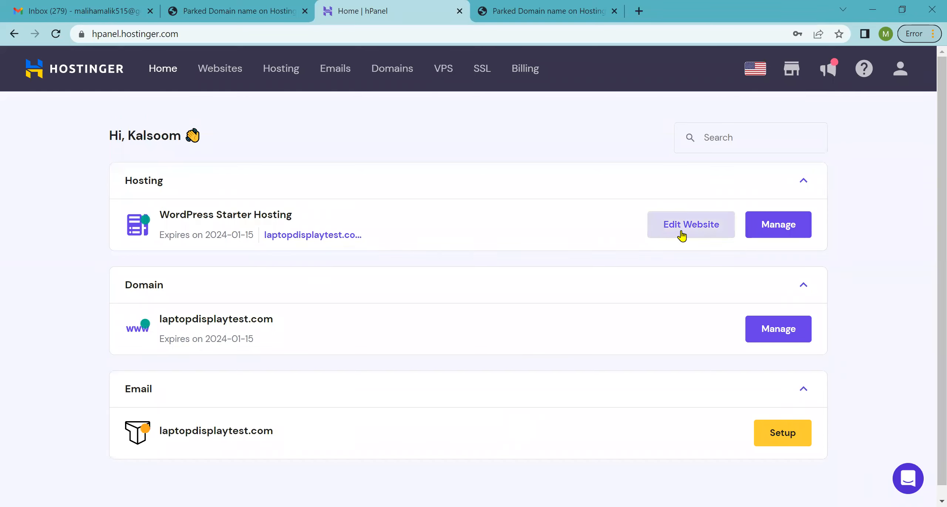
Open the WordPress Starter Hosting site for editing and examine the WordPress dashboard's core, security, install, backup and version settings
{"action": "left_click", "coordinate": [681, 235]}
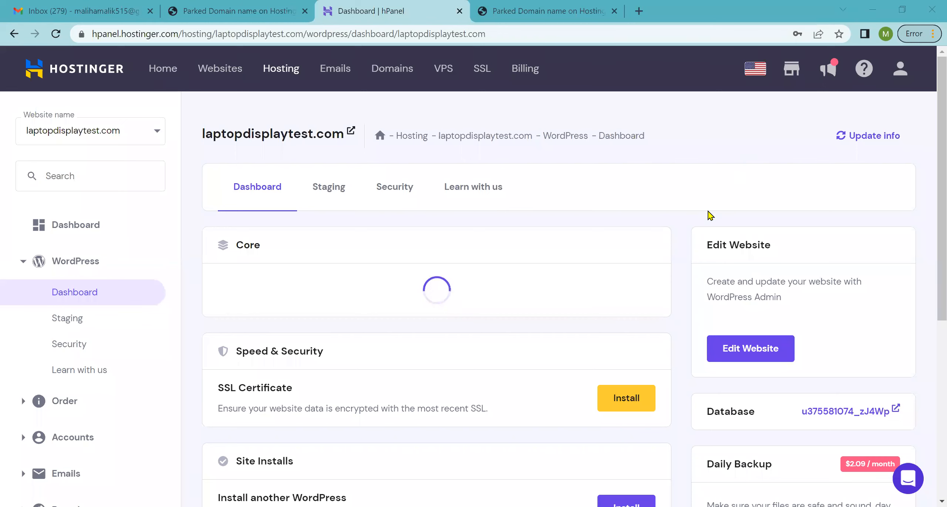
{"action": "scroll", "coordinate": [685, 271], "scroll_direction": "down", "scroll_amount": 6}
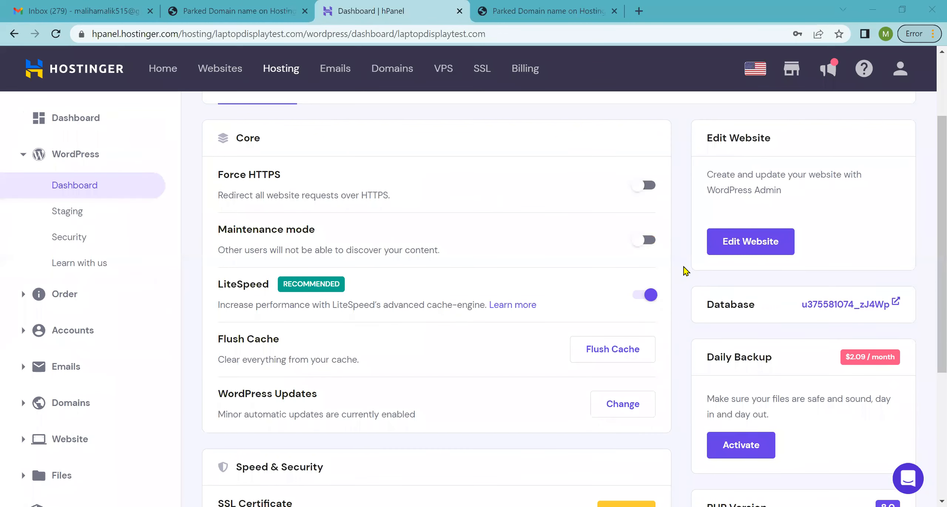
{"action": "scroll", "coordinate": [685, 271], "scroll_direction": "down", "scroll_amount": 3}
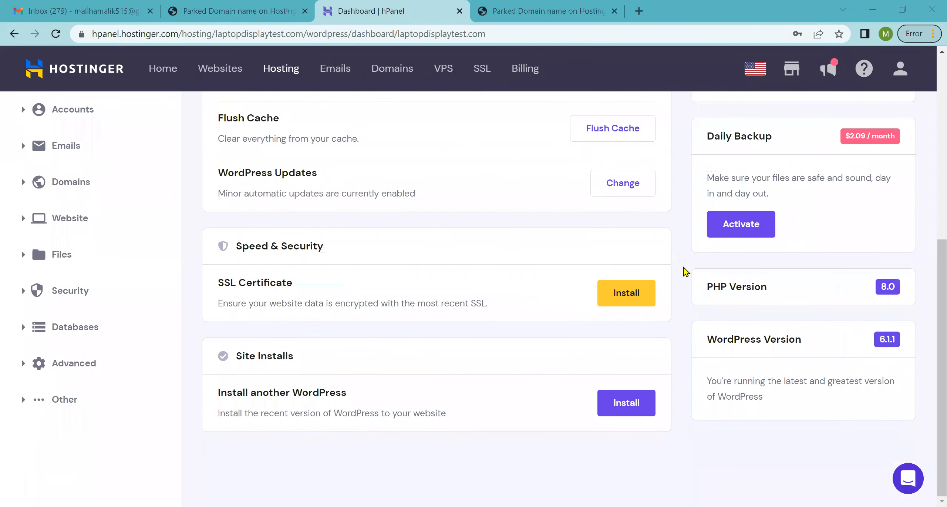
{"action": "scroll", "coordinate": [685, 271], "scroll_direction": "up", "scroll_amount": 8}
{"action": "scroll", "coordinate": [684, 271], "scroll_direction": "down", "scroll_amount": 7}
{"action": "scroll", "coordinate": [407, 273], "scroll_direction": "up", "scroll_amount": 9}
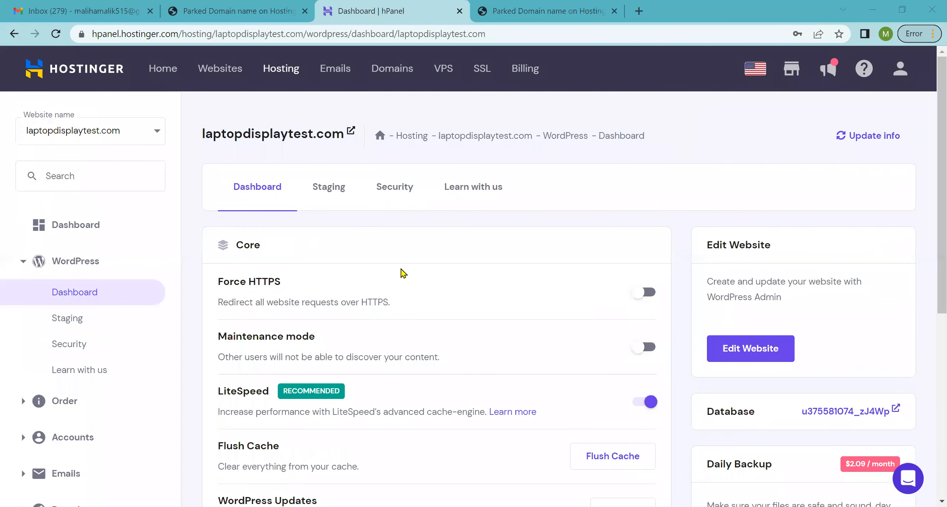
Look through the hosting and websites lists, then open the laptopdisplaytest.com management dashboard and examine its website choices and status sections
{"action": "left_click", "coordinate": [278, 78]}
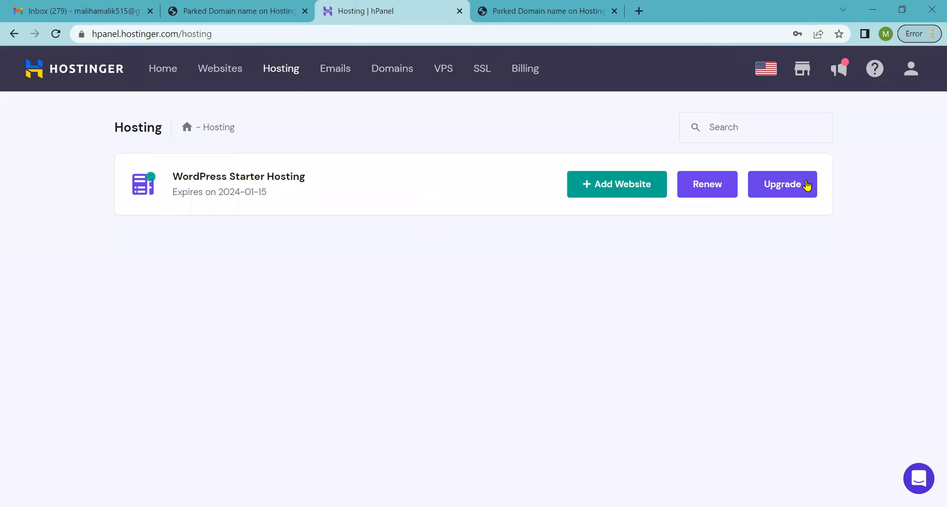
{"action": "left_click", "coordinate": [218, 74]}
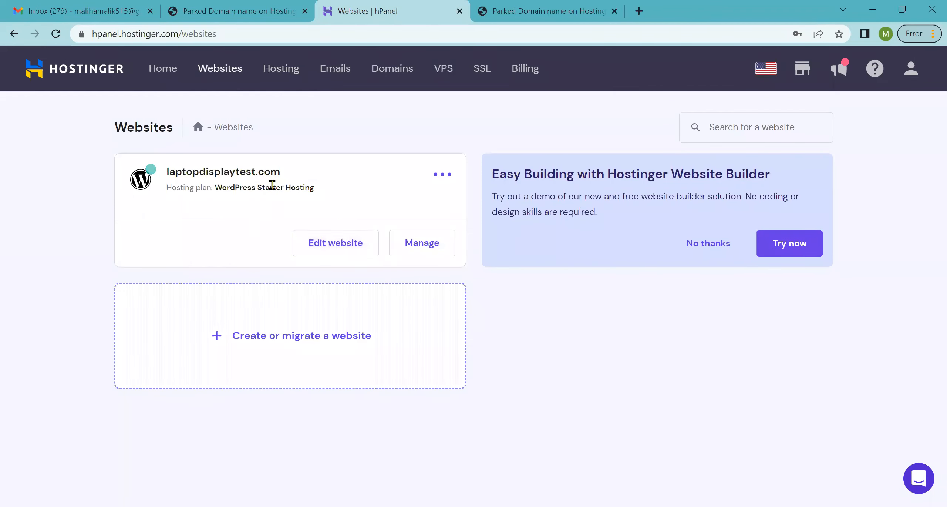
{"action": "left_click", "coordinate": [425, 252]}
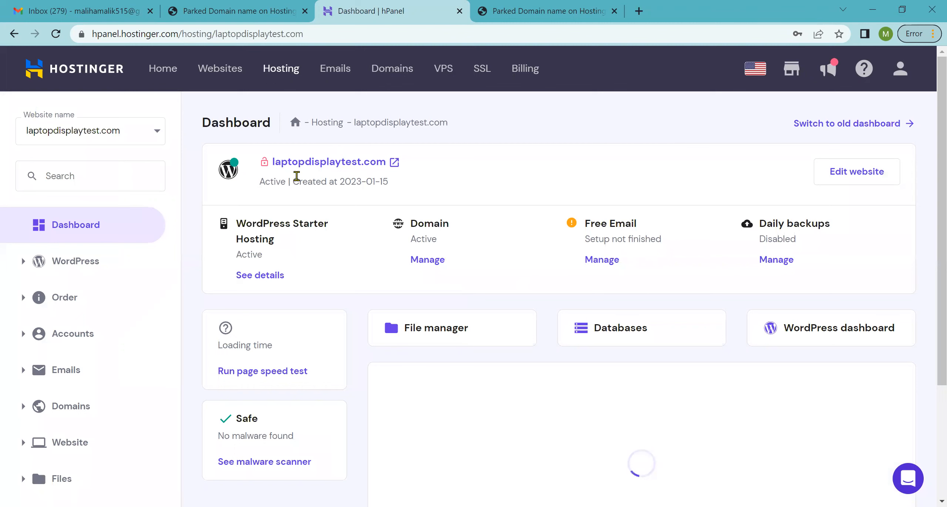
{"action": "left_click", "coordinate": [154, 137]}
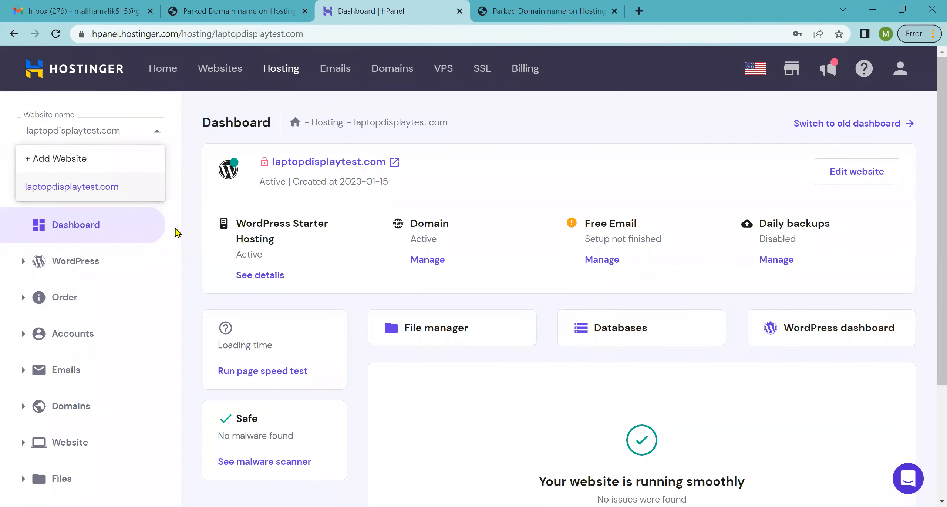
{"action": "left_click", "coordinate": [452, 209]}
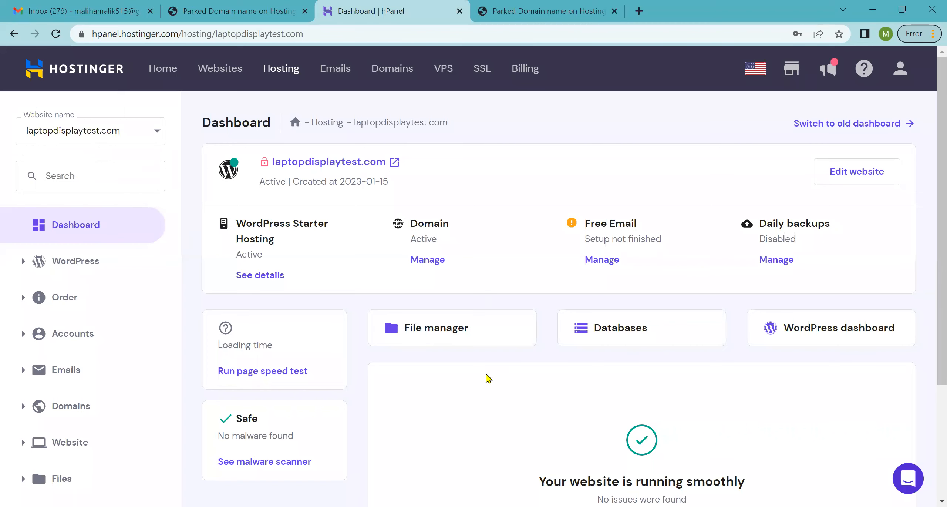
{"action": "scroll", "coordinate": [488, 377], "scroll_direction": "down", "scroll_amount": 5}
{"action": "scroll", "coordinate": [488, 377], "scroll_direction": "up", "scroll_amount": 5}
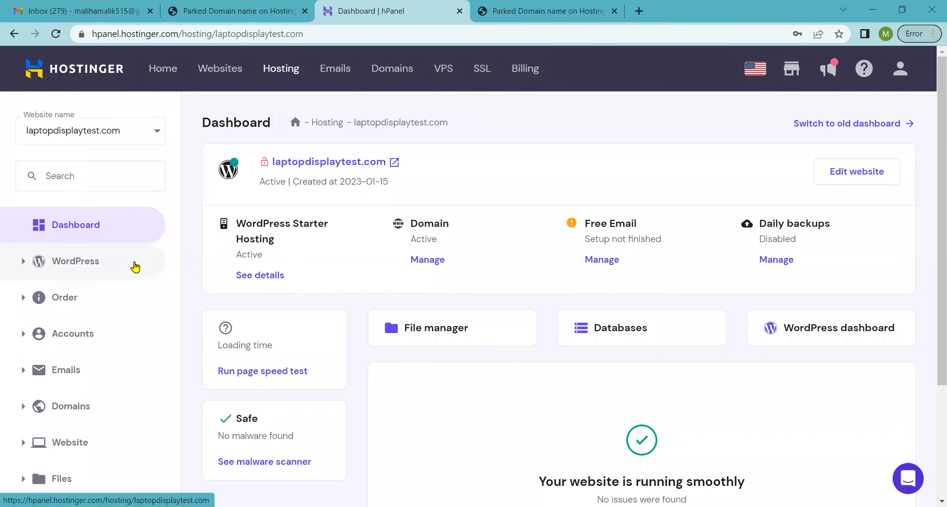
{"action": "scroll", "coordinate": [463, 355], "scroll_direction": "down", "scroll_amount": 5}
{"action": "scroll", "coordinate": [462, 355], "scroll_direction": "up", "scroll_amount": 5}
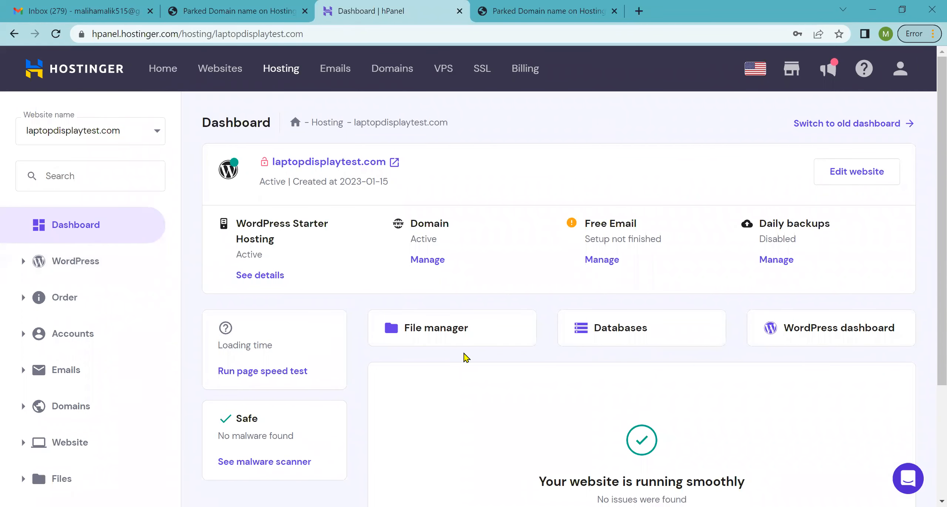
Open the WordPress staging page for laptopdisplaytest.com and examine the staging environment option and the other management sections
{"action": "left_click", "coordinate": [102, 271]}
{"action": "scroll", "coordinate": [143, 353], "scroll_direction": "down", "scroll_amount": 5}
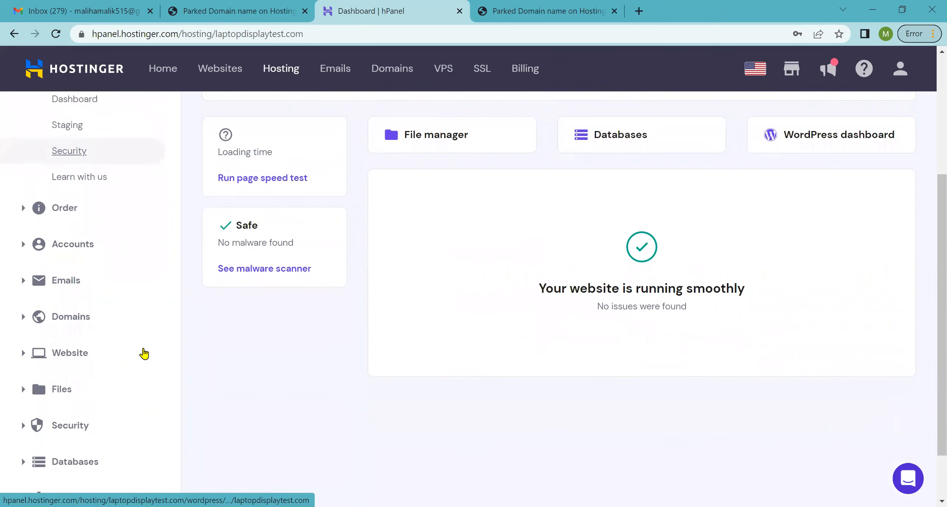
{"action": "scroll", "coordinate": [144, 353], "scroll_direction": "up", "scroll_amount": 3}
{"action": "left_click", "coordinate": [85, 211]}
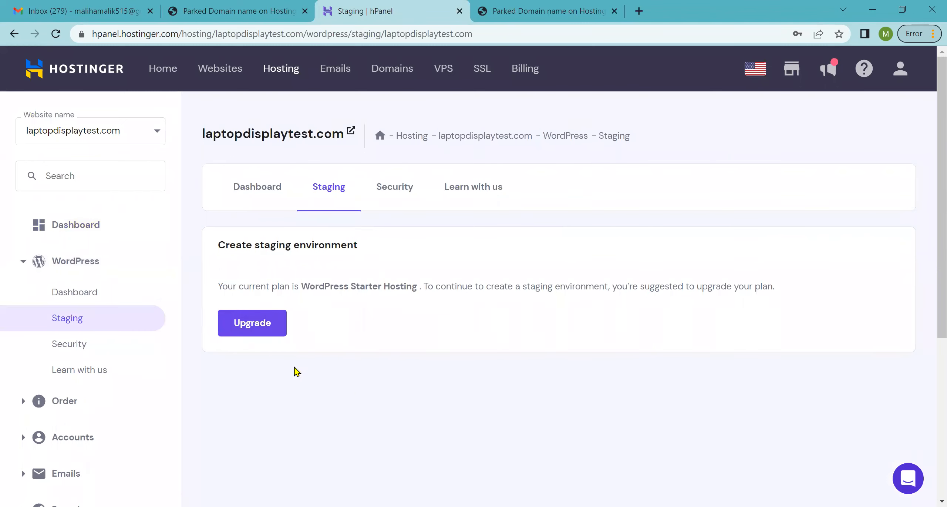
{"action": "scroll", "coordinate": [152, 404], "scroll_direction": "down", "scroll_amount": 5}
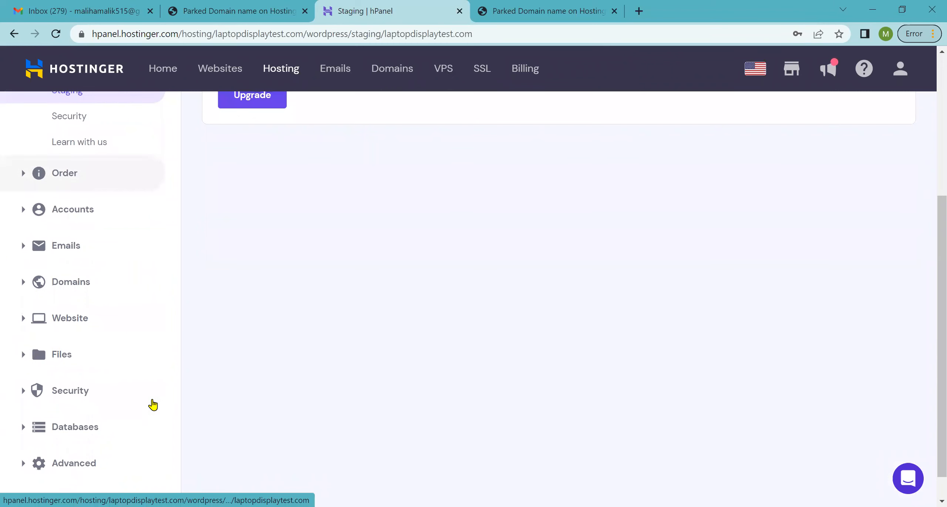
{"action": "scroll", "coordinate": [105, 393], "scroll_direction": "up", "scroll_amount": 5}
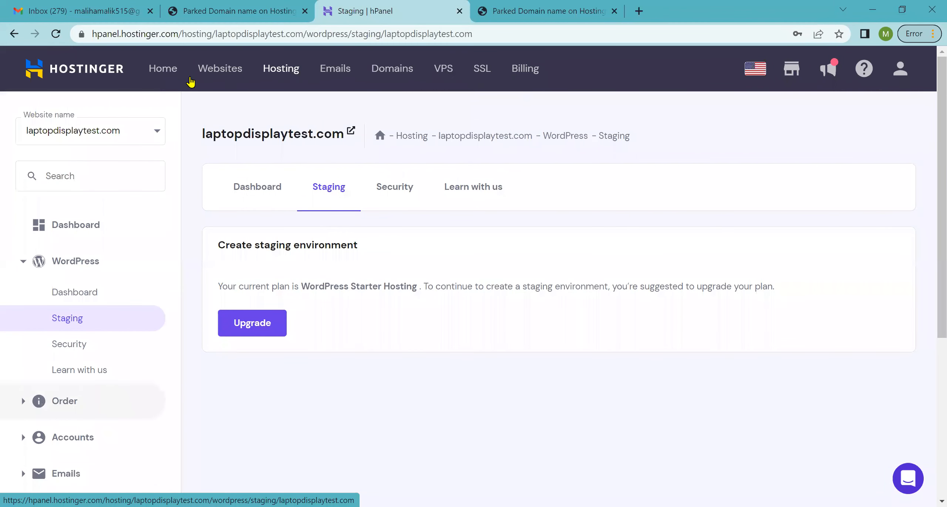
Return to the hPanel home page, reopen management of the WordPress Starter Hosting plan and review its dashboard
{"action": "left_click", "coordinate": [164, 77]}
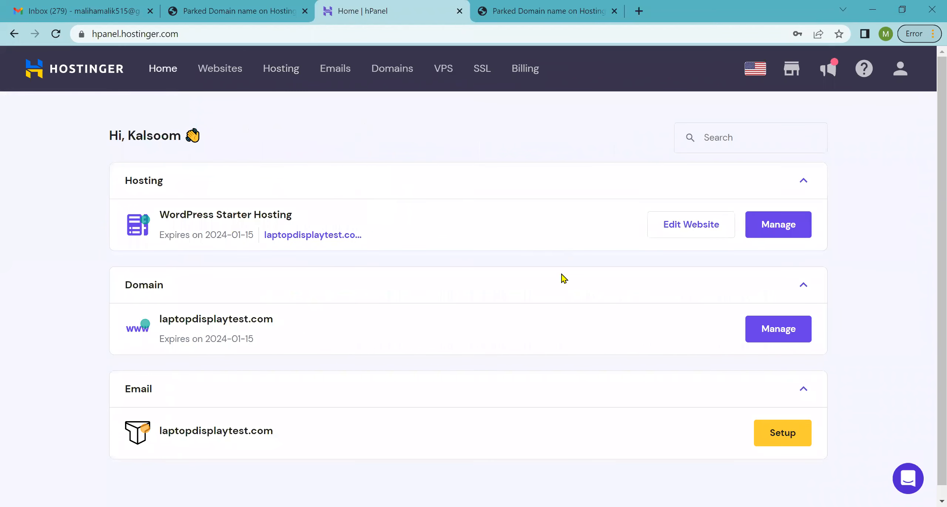
{"action": "left_click", "coordinate": [806, 231]}
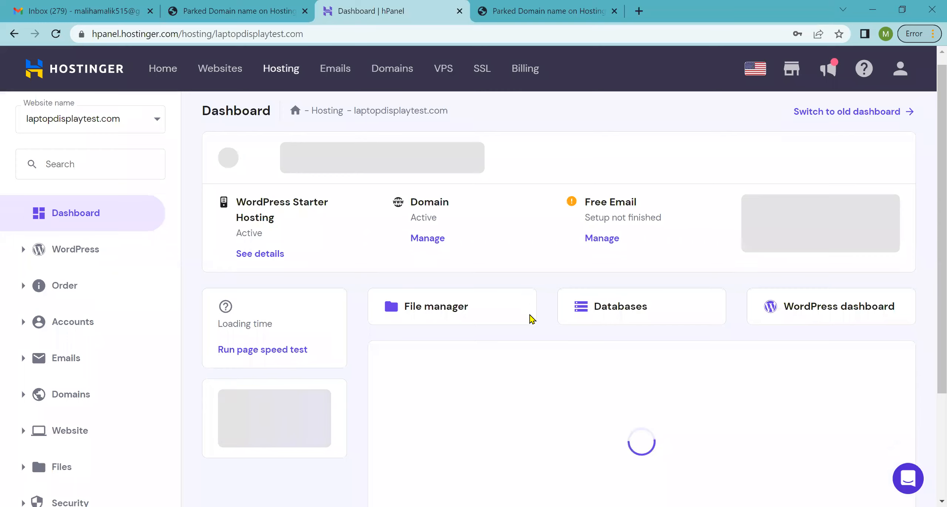
{"action": "scroll", "coordinate": [531, 319], "scroll_direction": "down", "scroll_amount": 3}
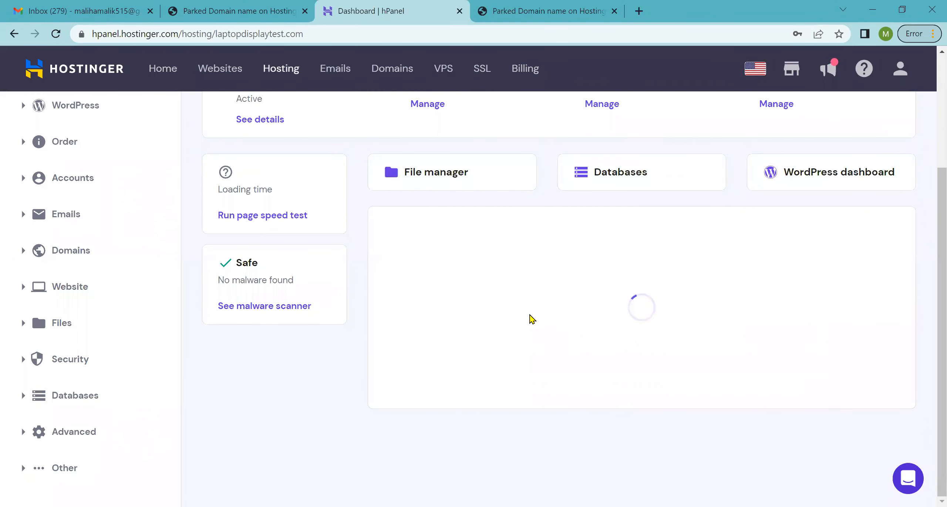
{"action": "scroll", "coordinate": [539, 345], "scroll_direction": "up", "scroll_amount": 4}
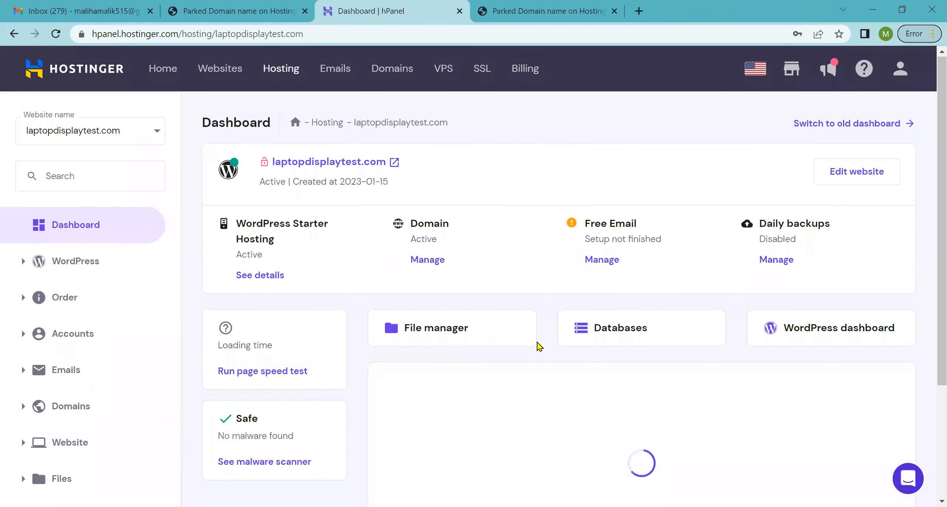
{"action": "scroll", "coordinate": [539, 346], "scroll_direction": "down", "scroll_amount": 2}
{"action": "scroll", "coordinate": [539, 346], "scroll_direction": "up", "scroll_amount": 2}
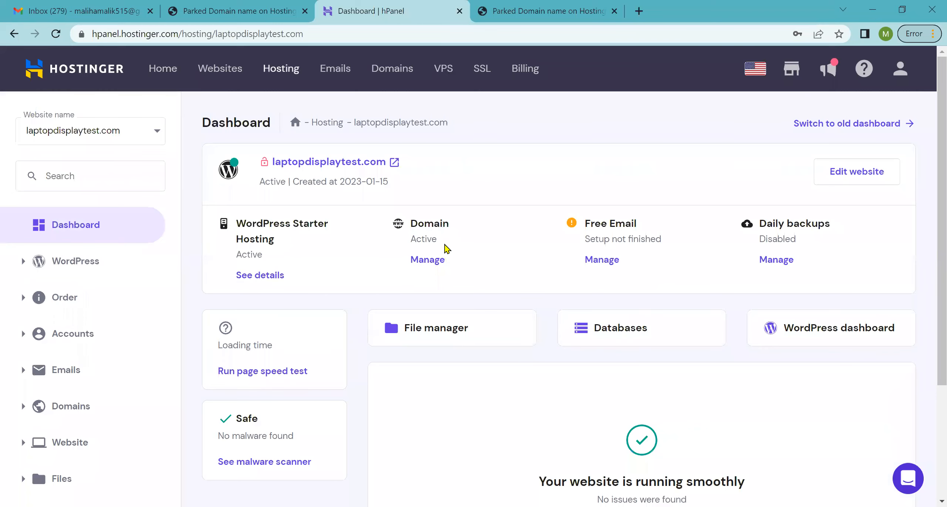
Open laptopdisplaytest.com from the dashboard to check the live site, then return and look at the dashboard's Security options
{"action": "left_click", "coordinate": [393, 163]}
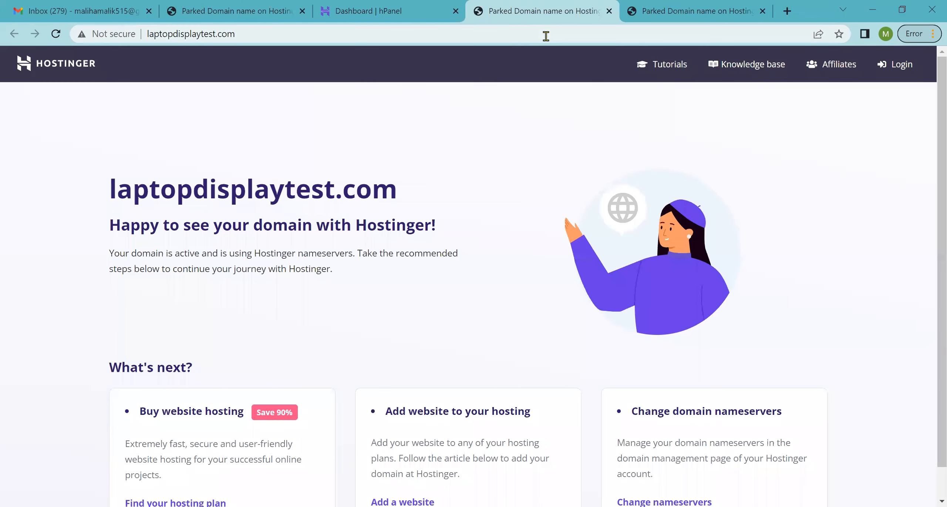
{"action": "left_click", "coordinate": [408, 9]}
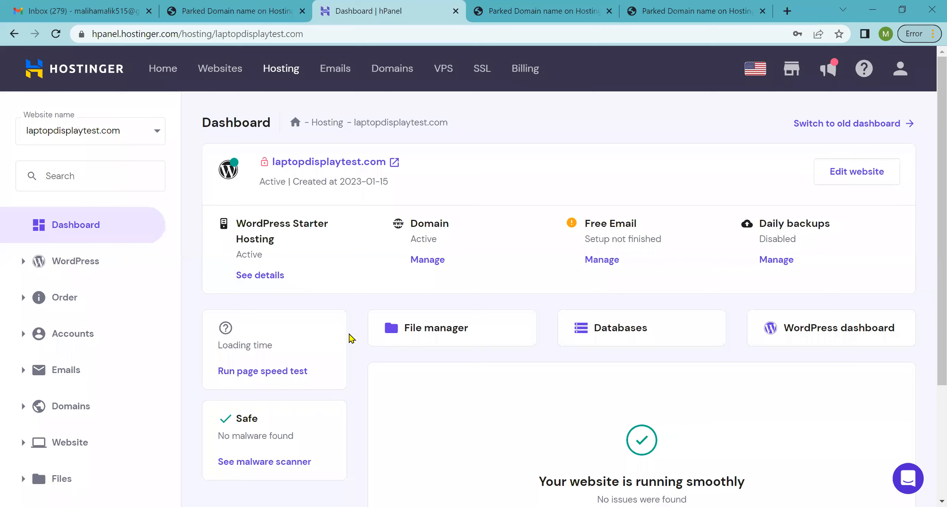
{"action": "scroll", "coordinate": [367, 350], "scroll_direction": "down", "scroll_amount": 4}
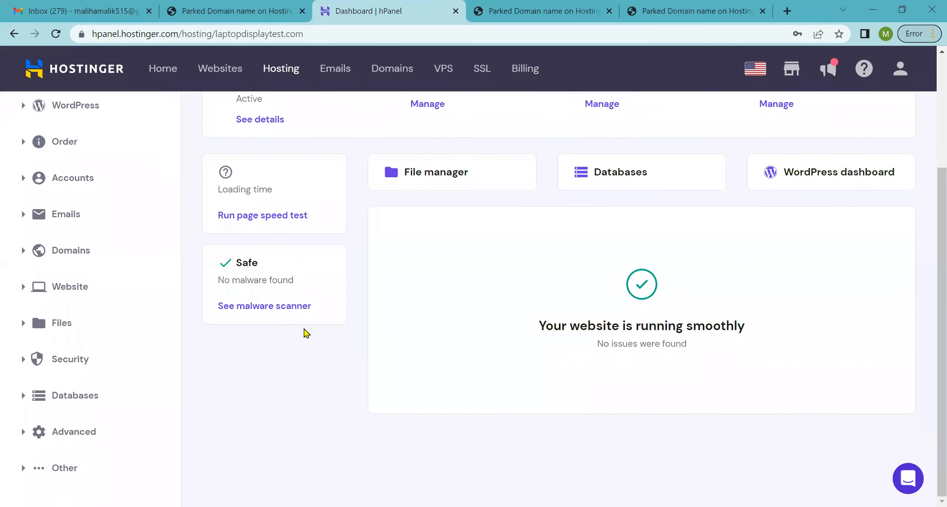
{"action": "left_click", "coordinate": [121, 363]}
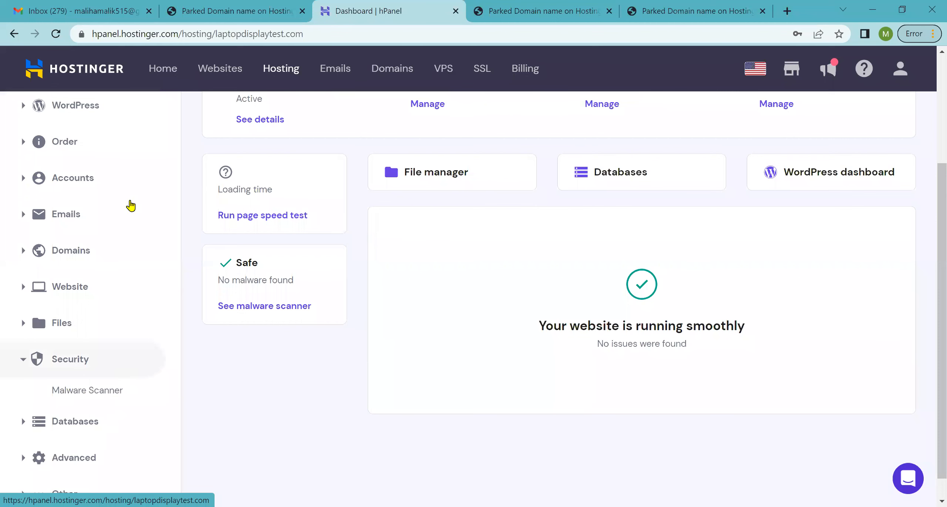
{"action": "scroll", "coordinate": [138, 186], "scroll_direction": "up", "scroll_amount": 5}
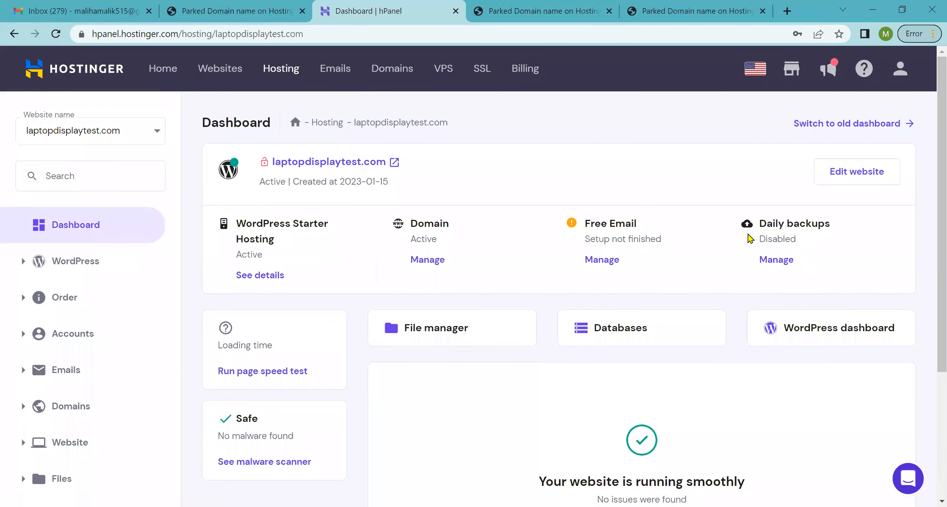
Switch to the old hosting dashboard, dismiss its availability notice, and go to the websites list
{"action": "left_click", "coordinate": [854, 124]}
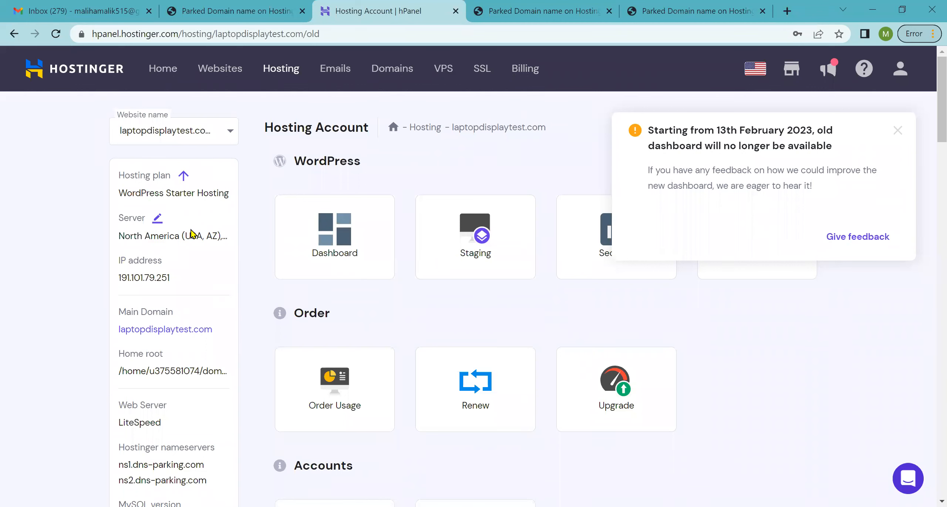
{"action": "left_click", "coordinate": [897, 130]}
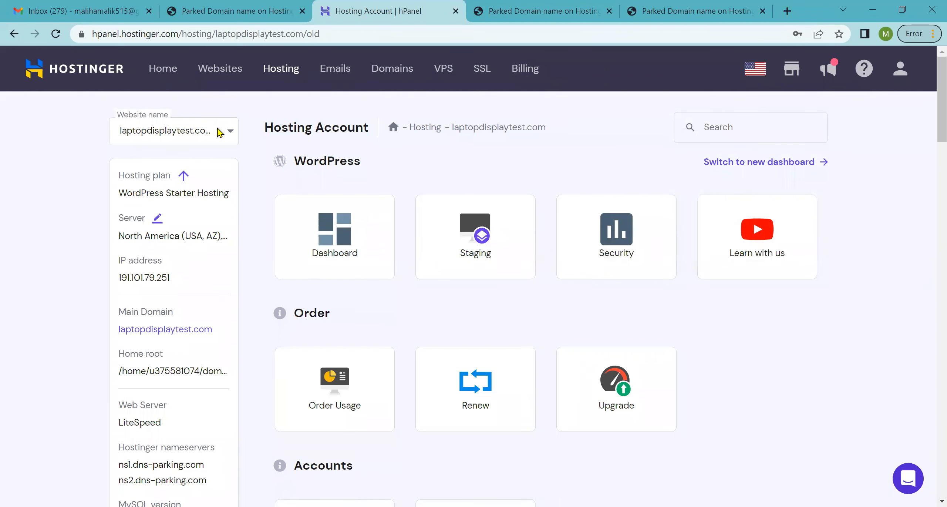
{"action": "left_click", "coordinate": [207, 73]}
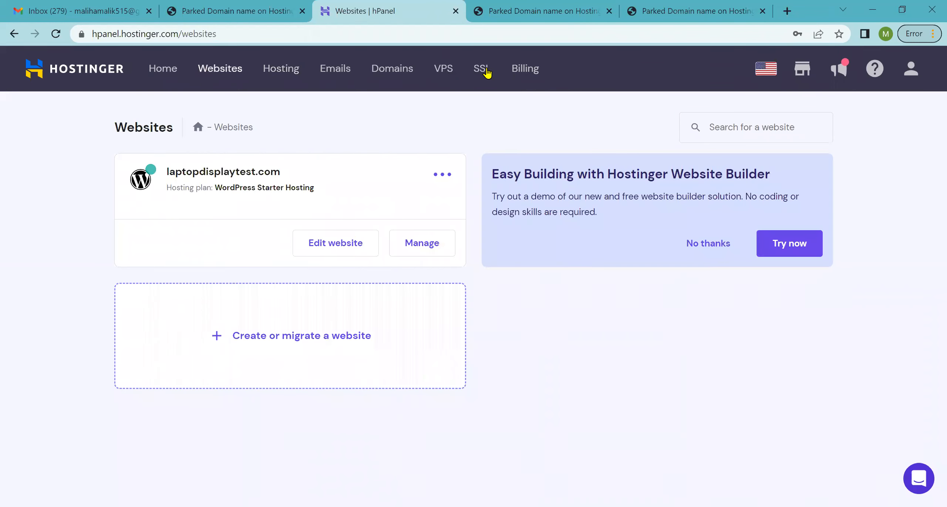
Reinstall the Lifetime SSL (Let's Encrypt) certificate for laptopdisplaytest.com and close the installation notice
{"action": "left_click", "coordinate": [485, 71]}
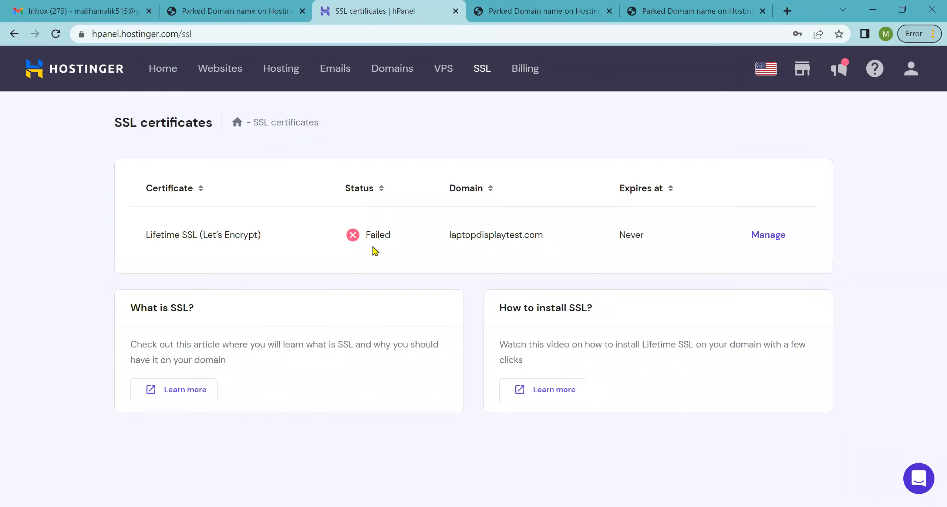
{"action": "left_click", "coordinate": [770, 238]}
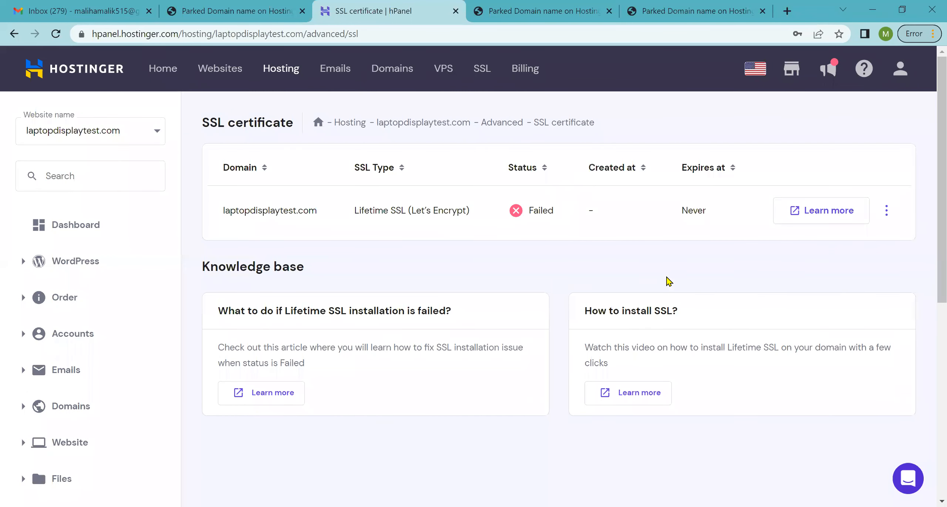
{"action": "left_click", "coordinate": [886, 214]}
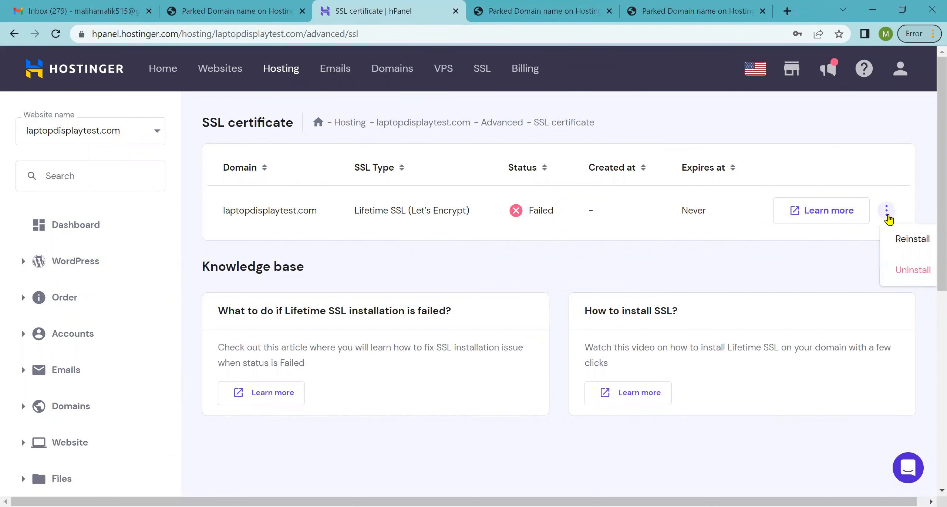
{"action": "left_click", "coordinate": [893, 241]}
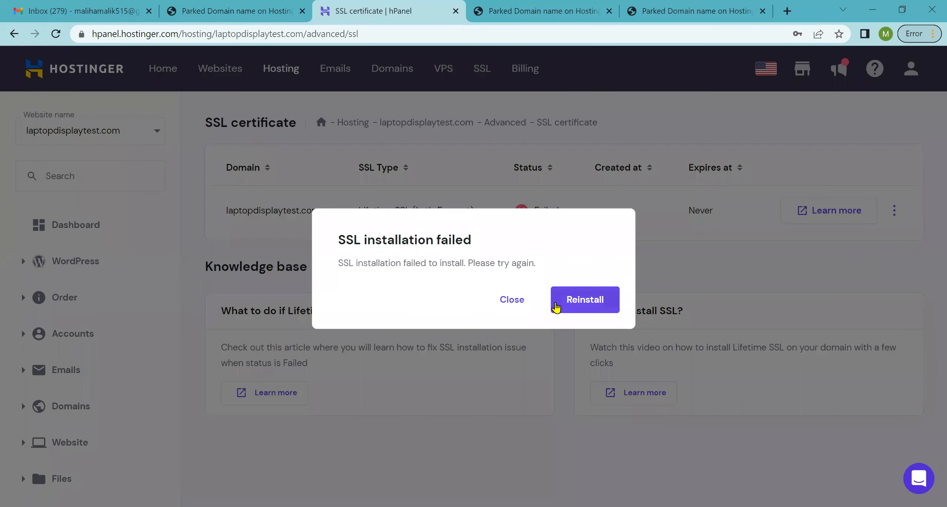
{"action": "left_click", "coordinate": [573, 308]}
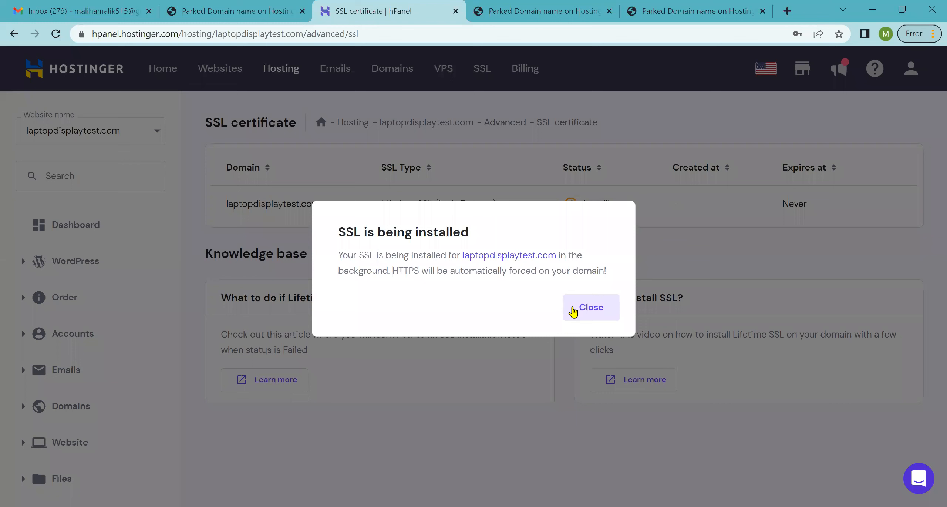
{"action": "left_click_drag", "start_coordinate": [338, 256], "coordinate": [573, 256]}
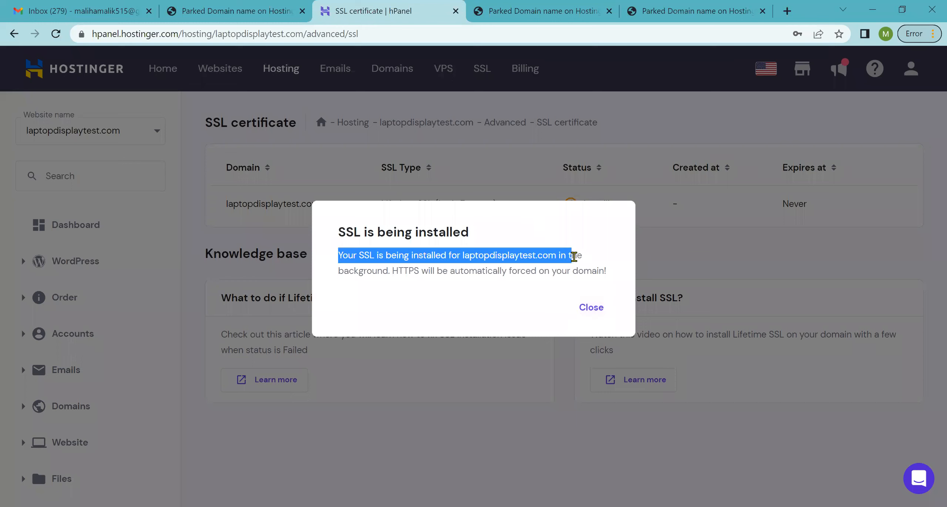
{"action": "left_click", "coordinate": [593, 256]}
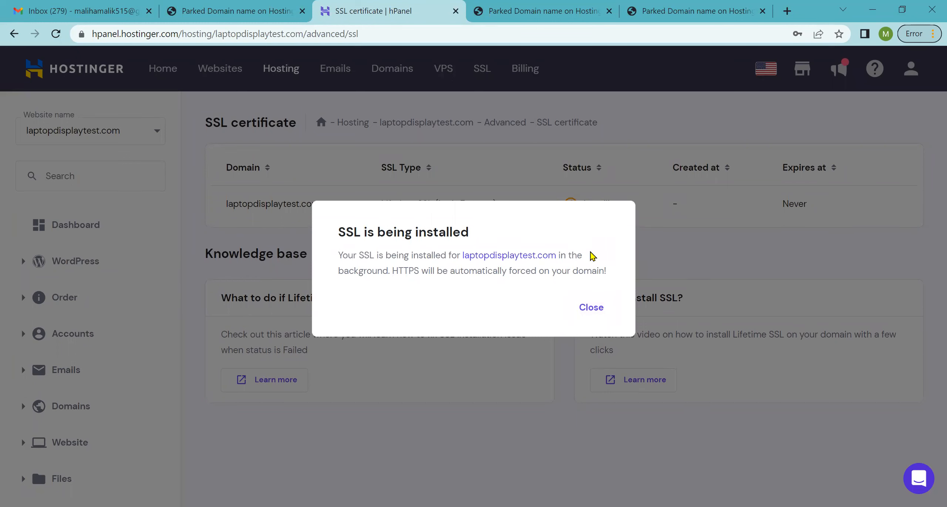
{"action": "left_click", "coordinate": [605, 313]}
Check the certificate's status in the SSL certificates list, then go through the websites list to the hPanel home page
{"action": "mouse_move", "coordinate": [585, 209]}
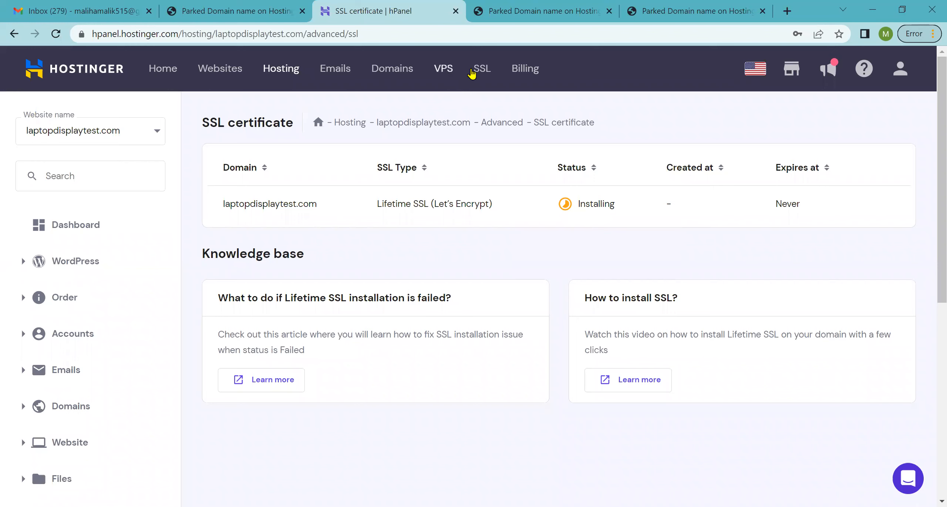
{"action": "left_click", "coordinate": [475, 71]}
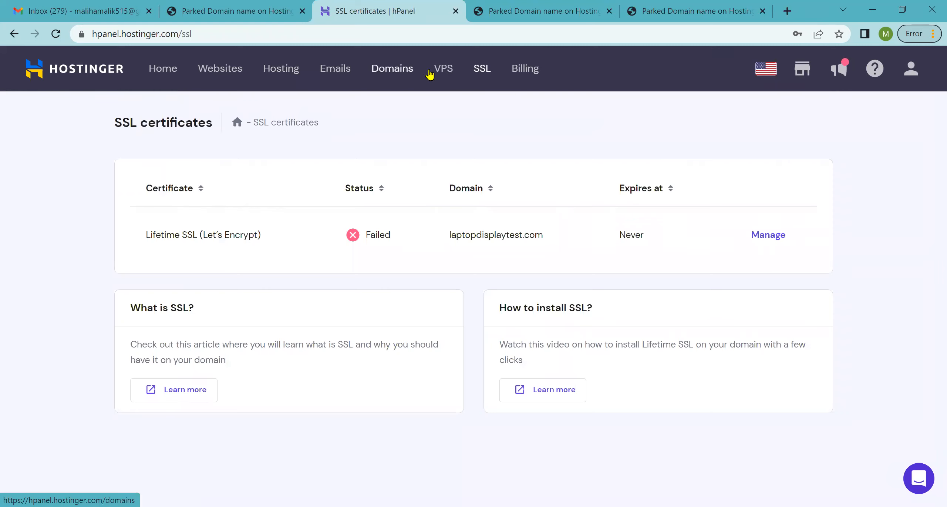
{"action": "left_click", "coordinate": [212, 76]}
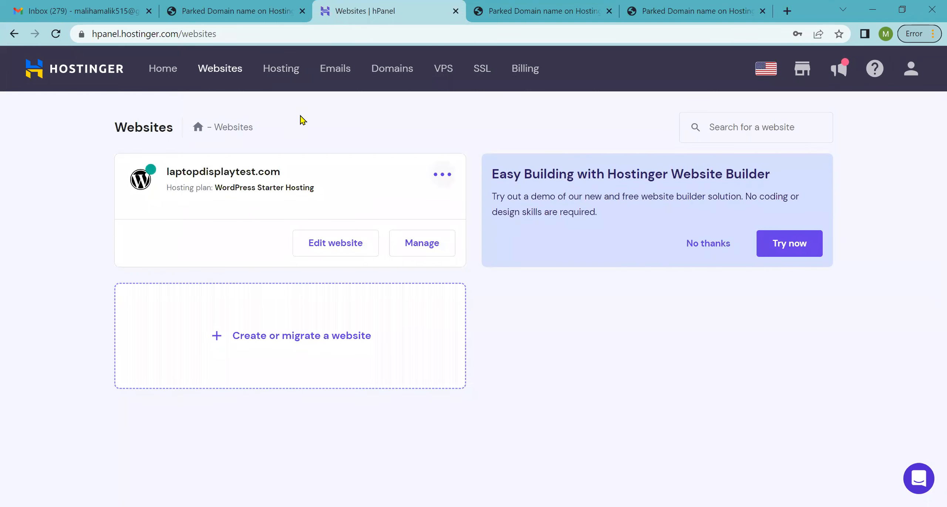
{"action": "left_click", "coordinate": [169, 73]}
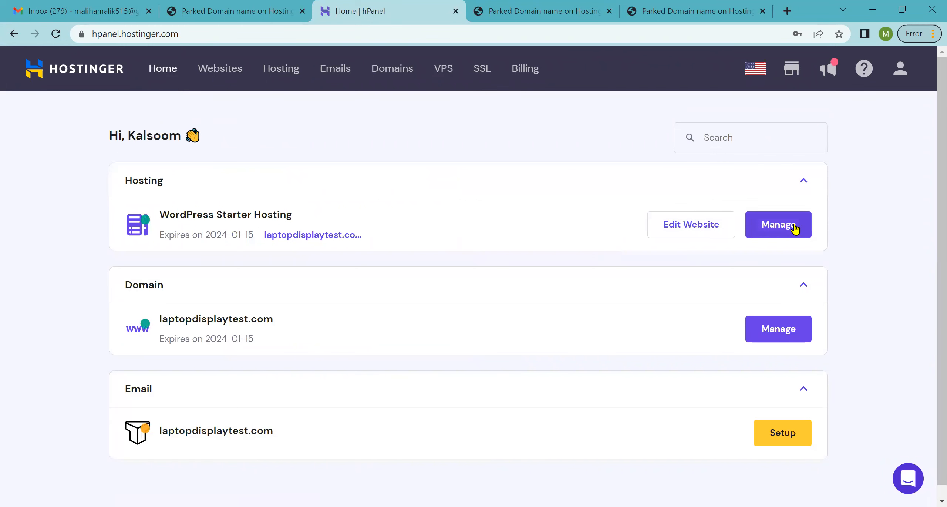
Open the management page of the WordPress Starter Hosting plan and switch to the new dashboard to review its overview
{"action": "left_click", "coordinate": [794, 228]}
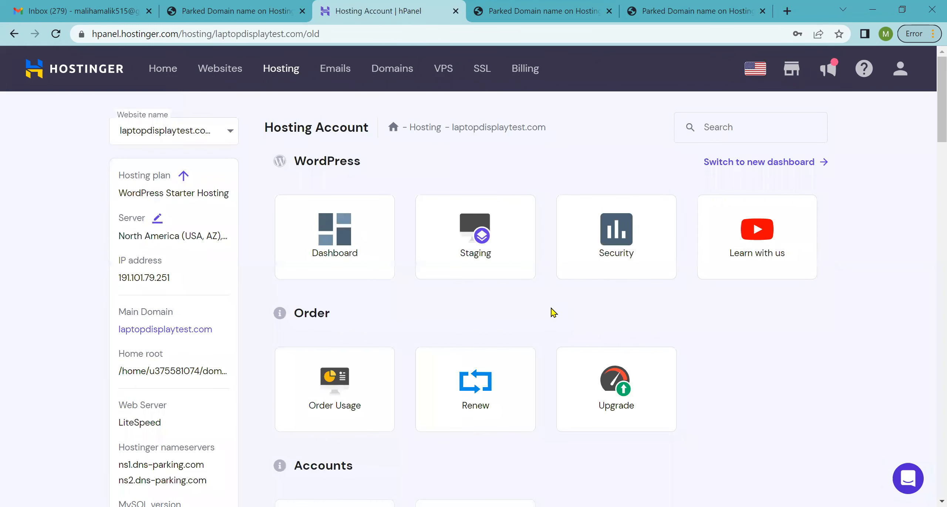
{"action": "left_click", "coordinate": [799, 161]}
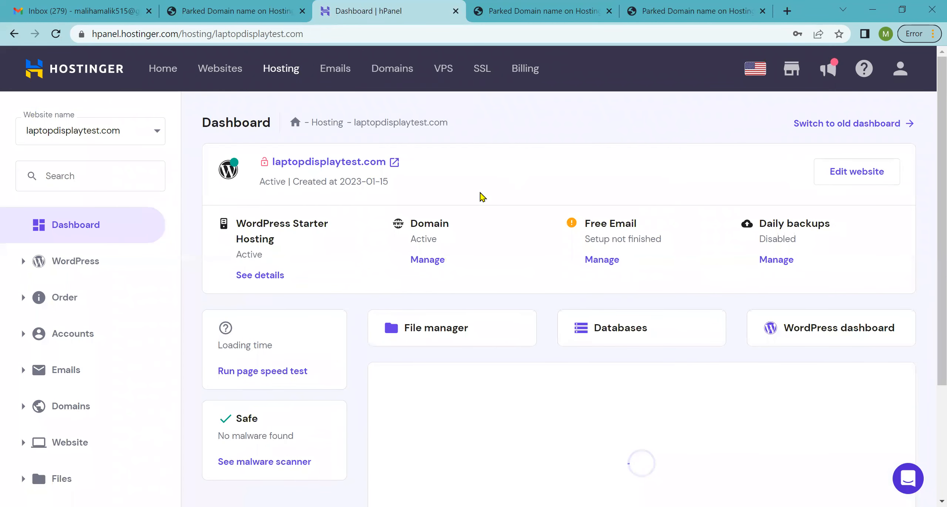
{"action": "scroll", "coordinate": [482, 196], "scroll_direction": "down", "scroll_amount": 3}
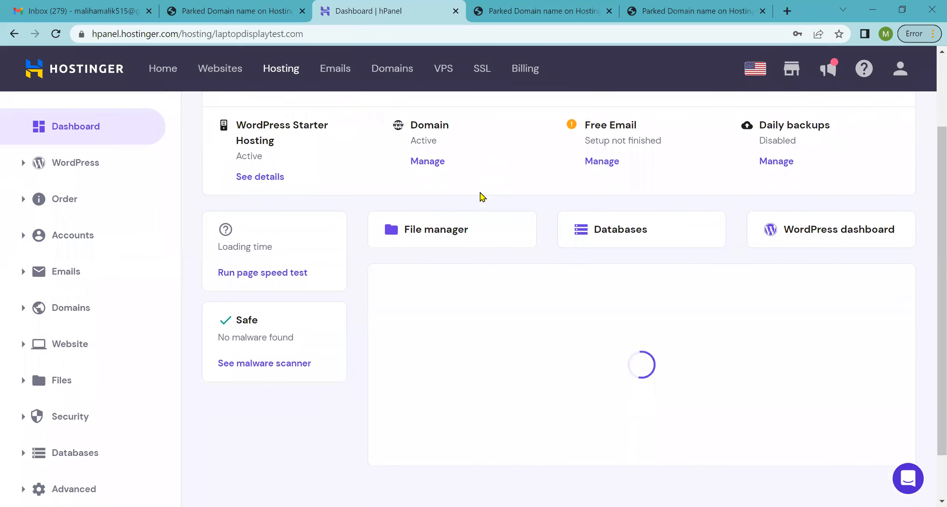
{"action": "scroll", "coordinate": [482, 196], "scroll_direction": "down", "scroll_amount": 2}
{"action": "scroll", "coordinate": [482, 196], "scroll_direction": "up", "scroll_amount": 5}
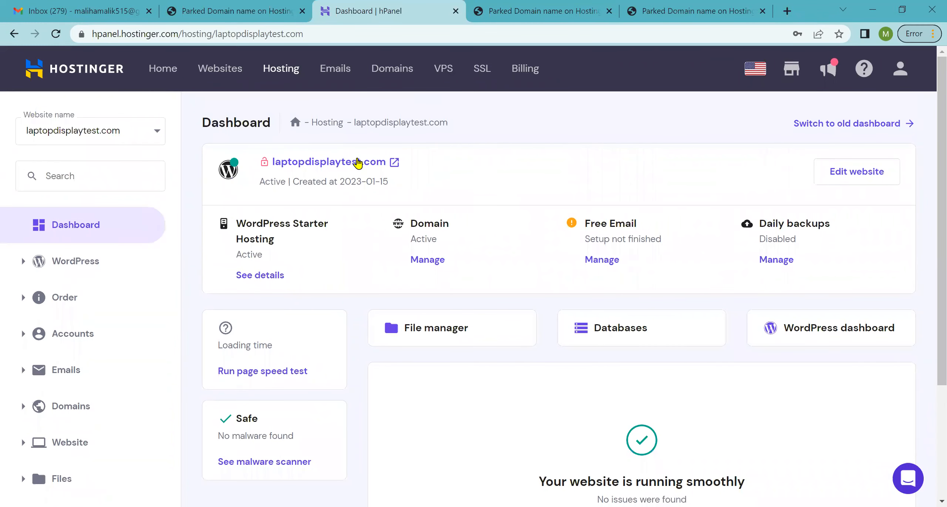
Check the live laptopdisplaytest.com site from the dashboard, then inspect the domain's SSL certificate installation status in hPanel
{"action": "left_click", "coordinate": [360, 162]}
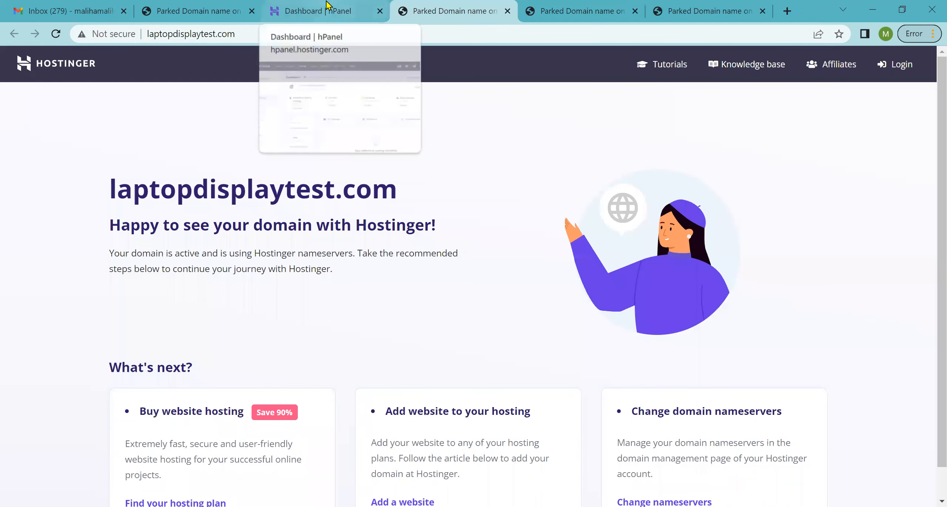
{"action": "left_click", "coordinate": [367, 5]}
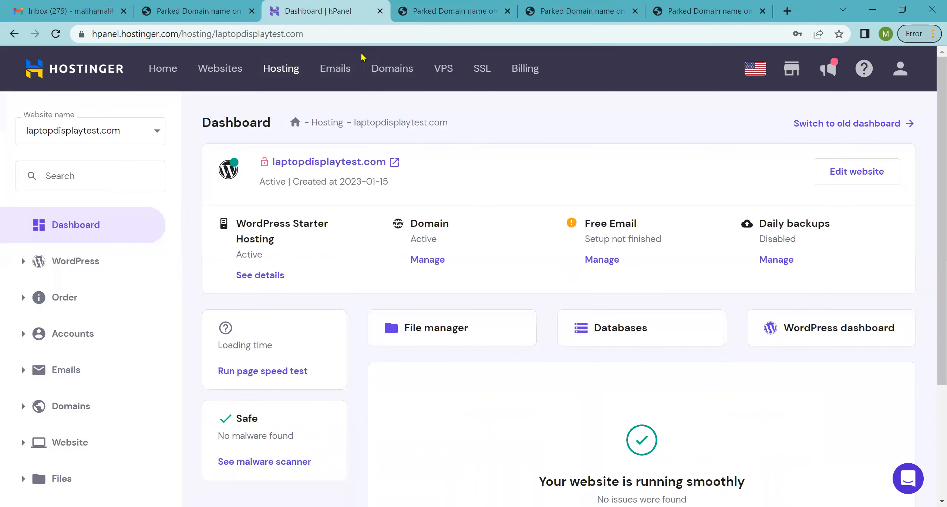
{"action": "left_click", "coordinate": [479, 70]}
{"action": "left_click", "coordinate": [773, 237]}
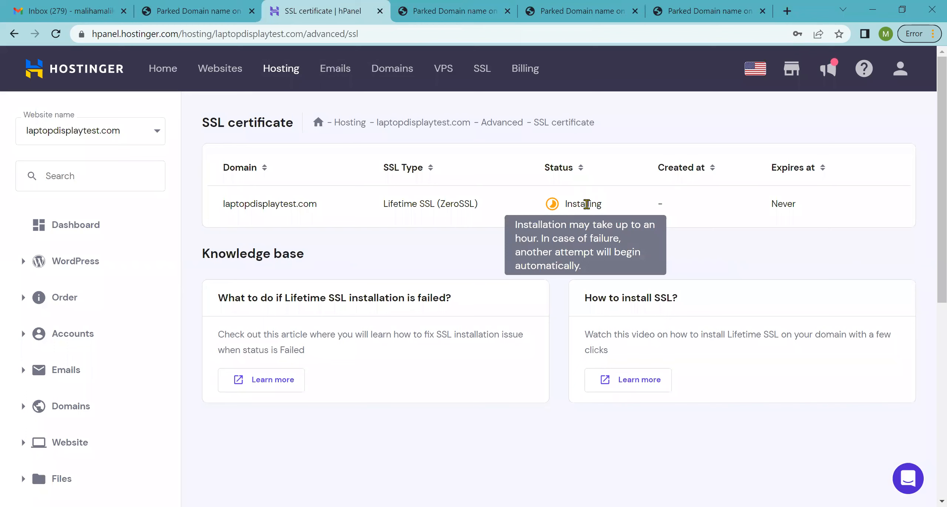
Try to open the WordPress login page at laptopdisplaytest.com/wp-login in the live site's browser tab
{"action": "left_click", "coordinate": [453, 7]}
{"action": "left_click", "coordinate": [412, 37]}
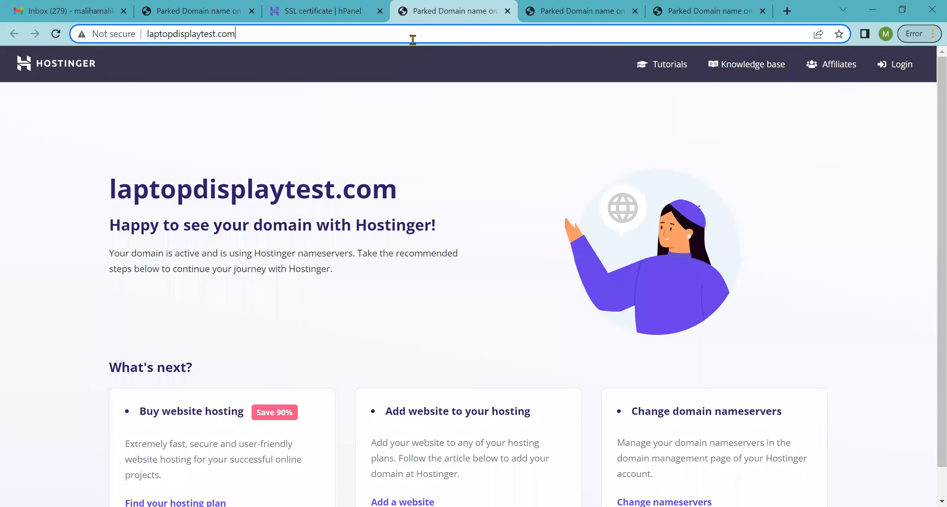
{"action": "left_click", "coordinate": [415, 39]}
{"action": "type", "text": "/w"}
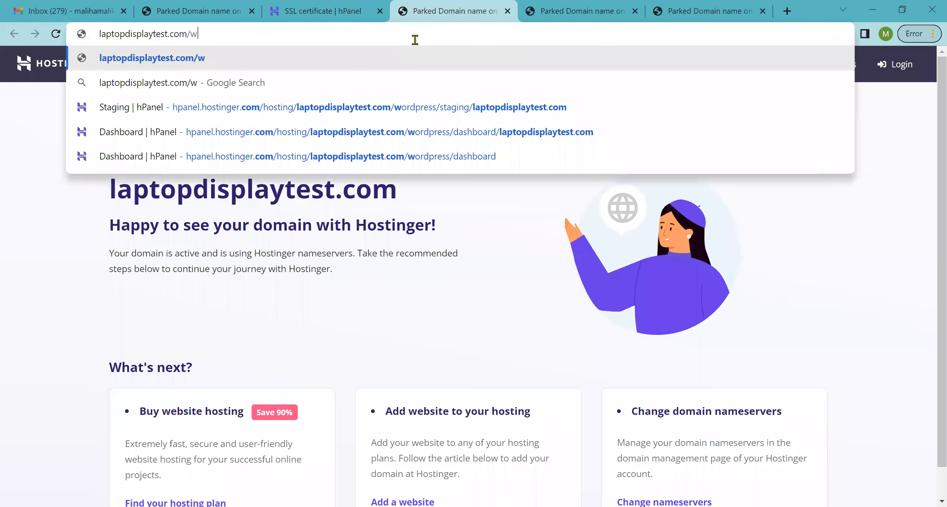
{"action": "type", "text": "p-a"}
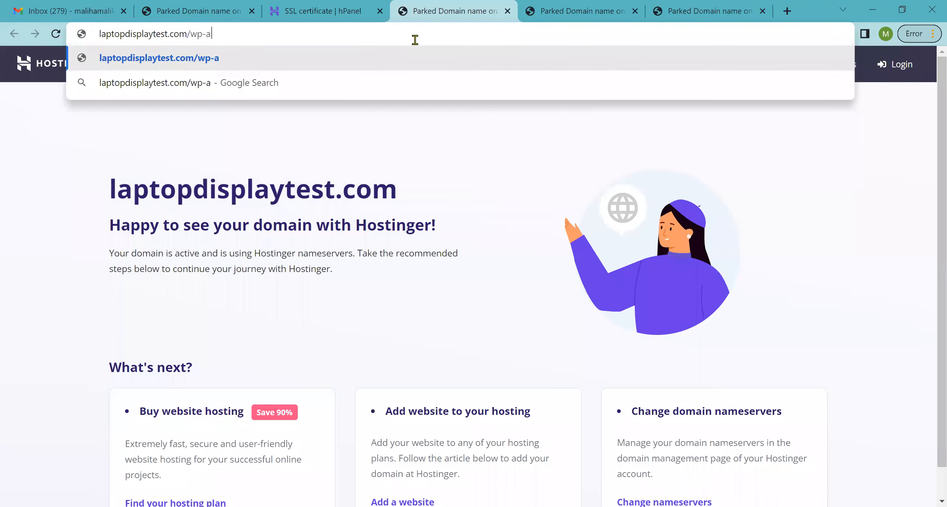
{"action": "key", "text": "BackSpace"}
{"action": "type", "text": "login"}
{"action": "key", "text": "Return"}
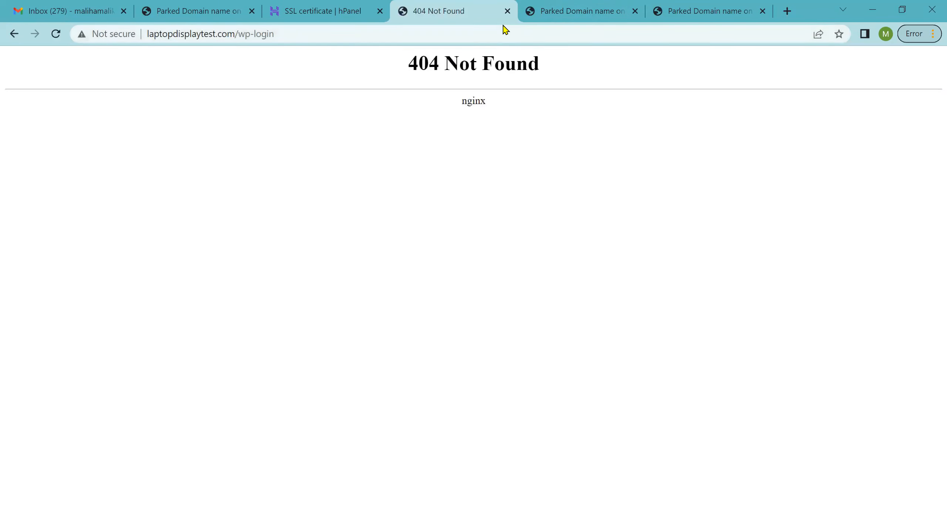
Close the login page and the surplus parked-domain browser tabs, and return to the hPanel SSL certificate page
{"action": "left_click", "coordinate": [507, 12]}
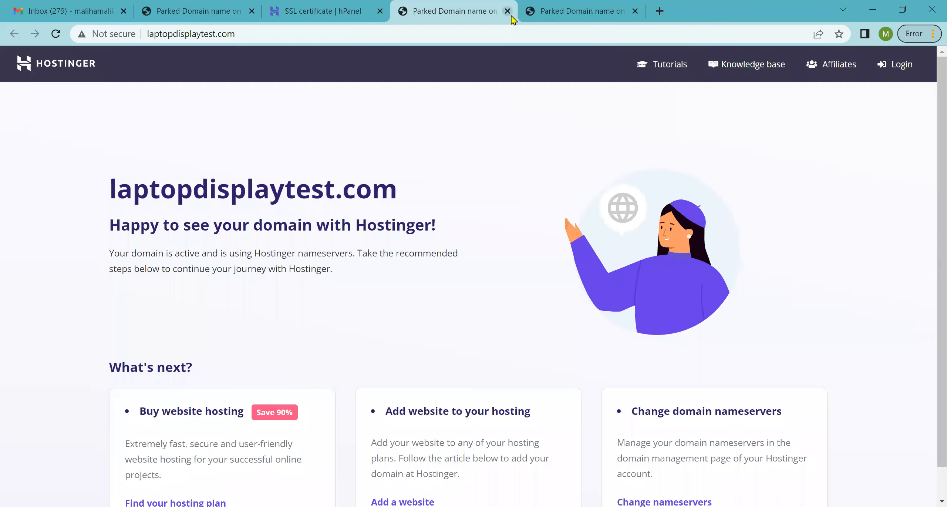
{"action": "left_click", "coordinate": [577, 12]}
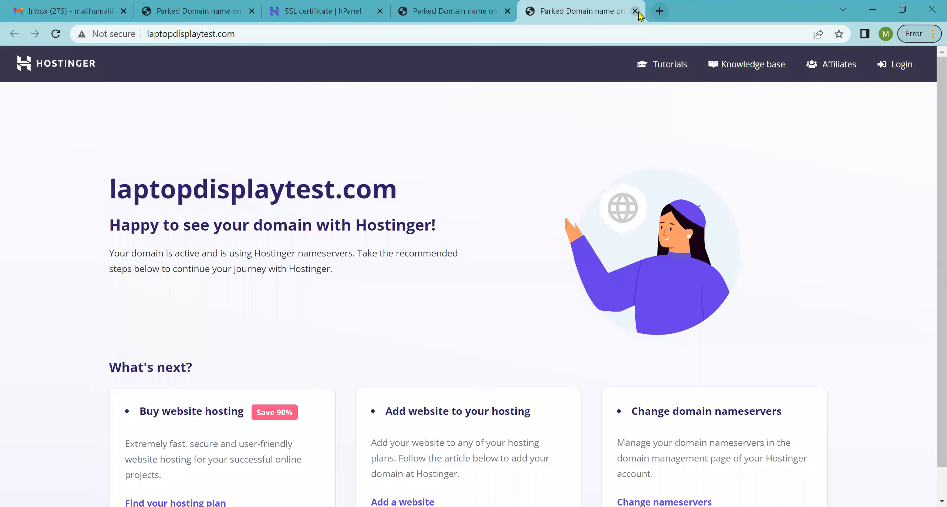
{"action": "left_click", "coordinate": [635, 11]}
{"action": "left_click", "coordinate": [406, 5]}
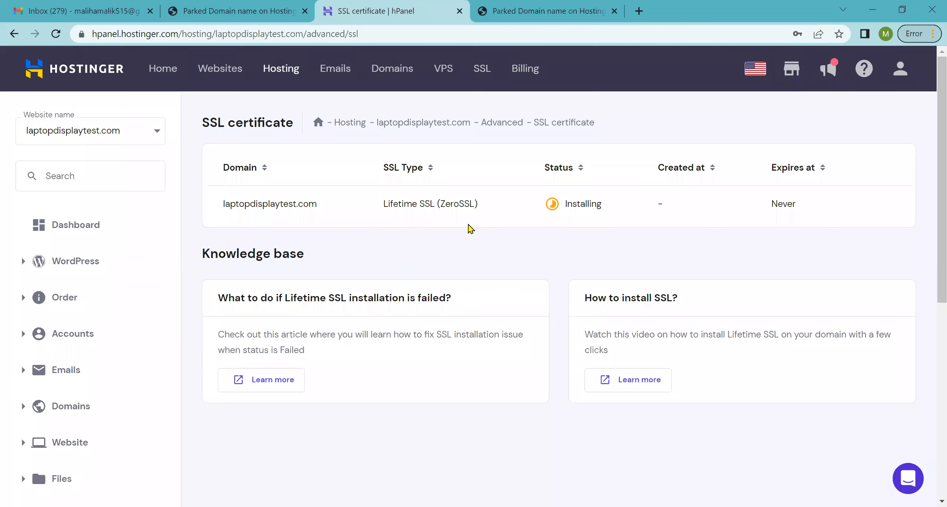
Open the WordPress dashboard of laptopdisplaytest.com in hPanel and review its Core, Speed & Security and Site Installs settings
{"action": "left_click", "coordinate": [73, 259]}
{"action": "left_click", "coordinate": [94, 298]}
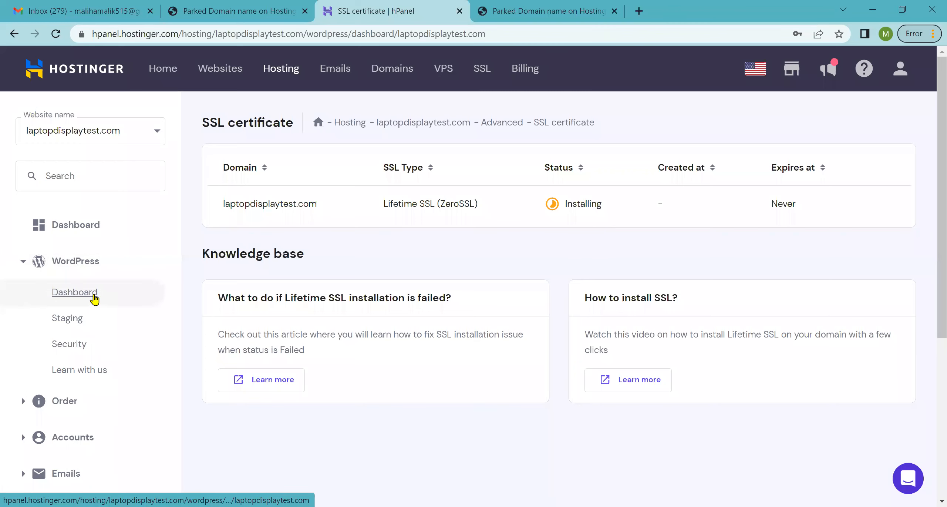
{"action": "scroll", "coordinate": [492, 304], "scroll_direction": "down", "scroll_amount": 1}
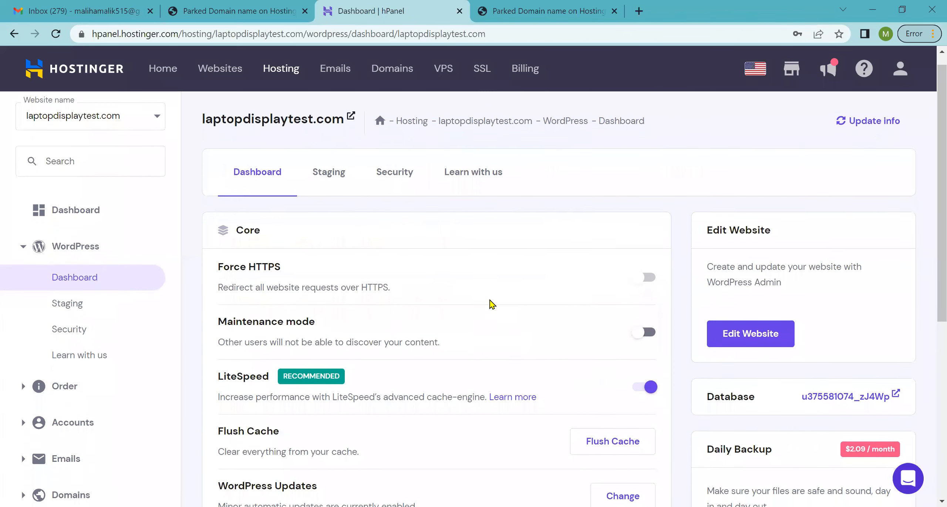
{"action": "scroll", "coordinate": [588, 281], "scroll_direction": "down", "scroll_amount": 3}
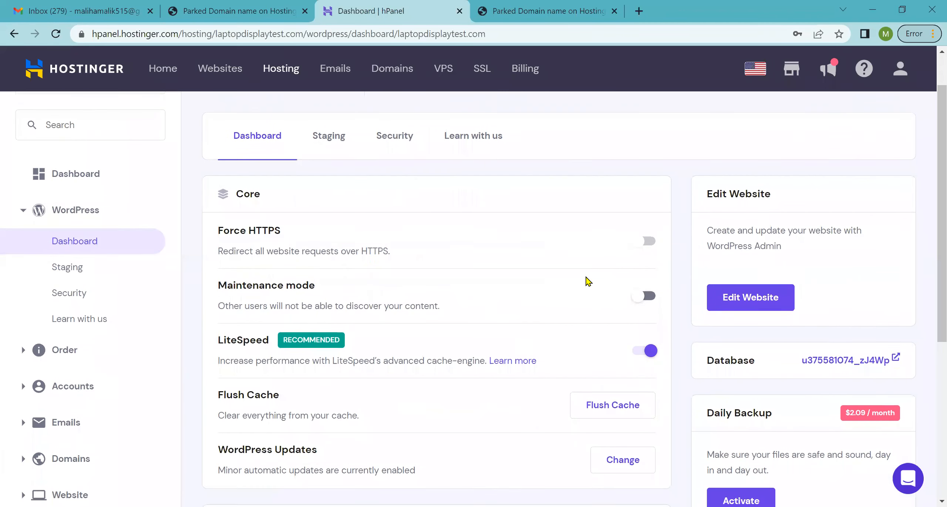
{"action": "scroll", "coordinate": [587, 281], "scroll_direction": "down", "scroll_amount": 5}
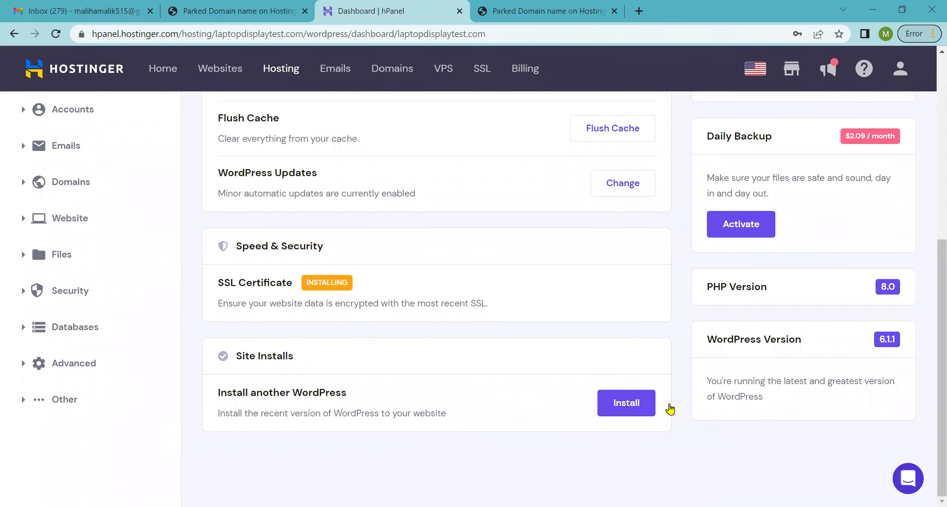
{"action": "scroll", "coordinate": [633, 421], "scroll_direction": "up", "scroll_amount": 2}
{"action": "scroll", "coordinate": [633, 422], "scroll_direction": "up", "scroll_amount": 7}
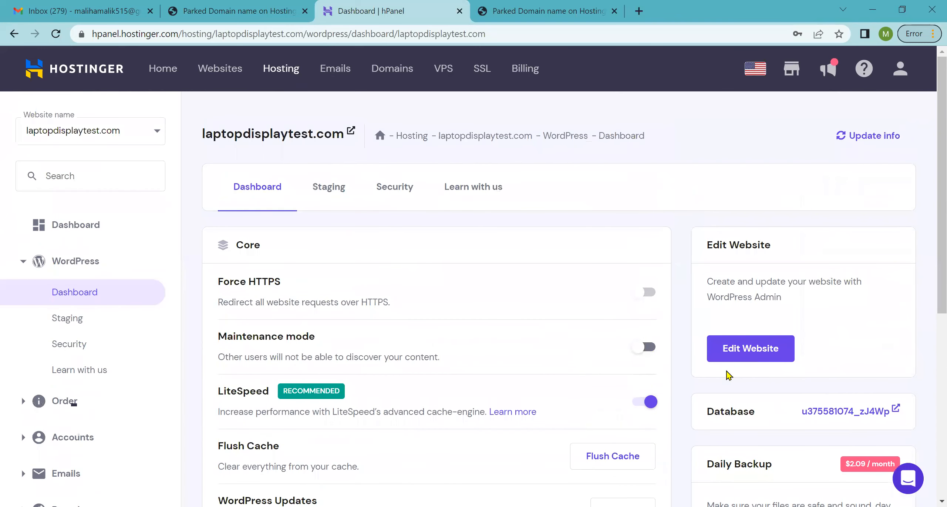
Open the website for editing in WordPress, close the spare parked-domain tab, and dismiss the block editor's welcome dialog
{"action": "left_click", "coordinate": [759, 356]}
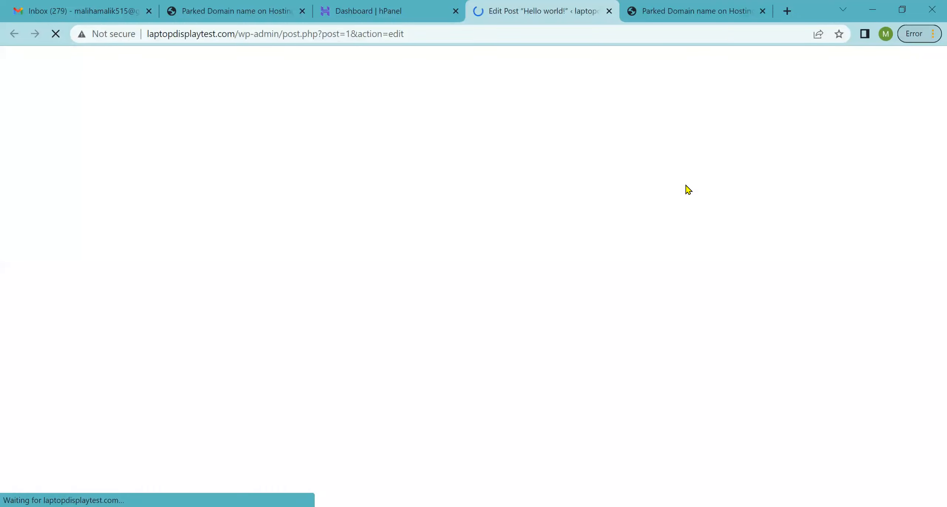
{"action": "left_click", "coordinate": [749, 5]}
{"action": "left_click", "coordinate": [762, 11]}
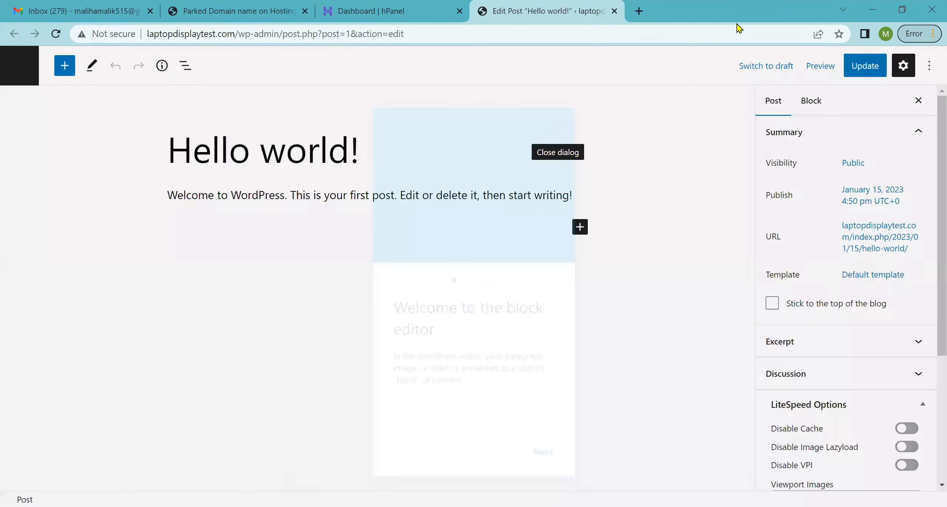
{"action": "left_click", "coordinate": [556, 117]}
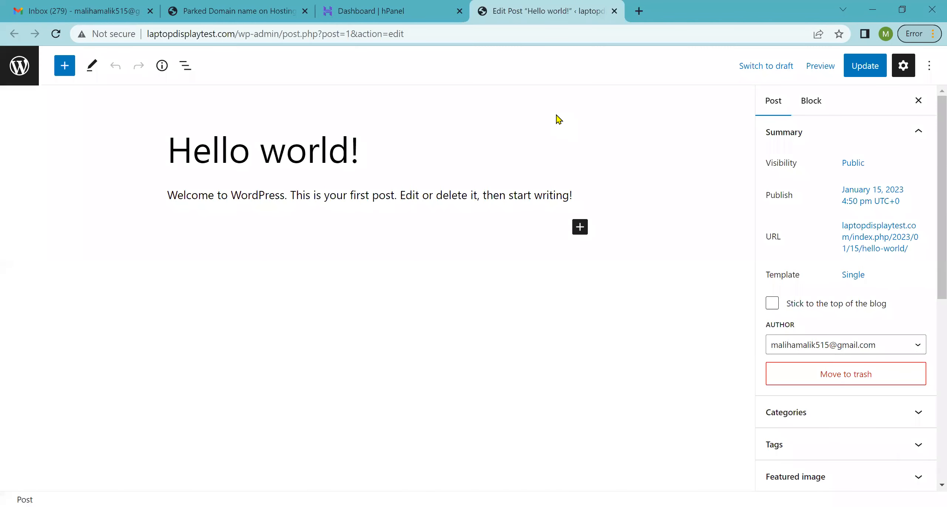
Leave the Hello world! post for the Posts list, open the live site in a new browser tab, and return to the admin
{"action": "left_click", "coordinate": [22, 72]}
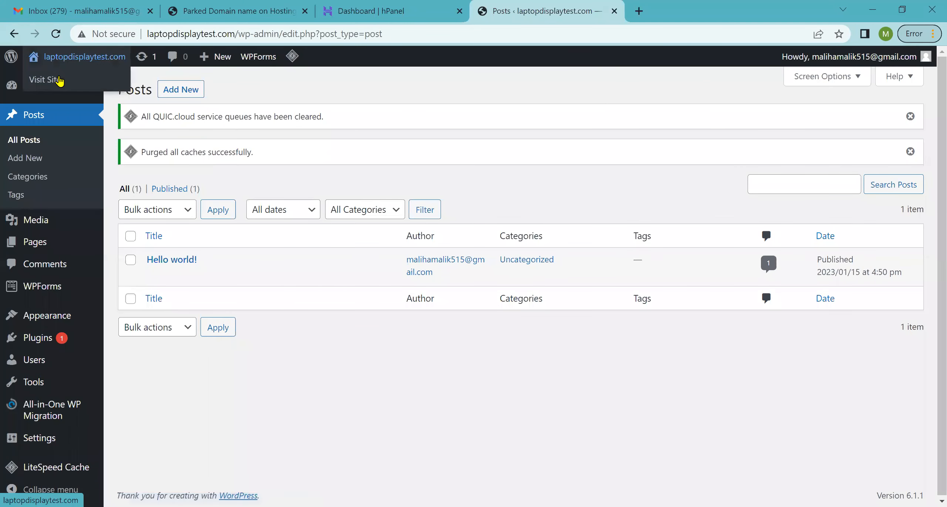
{"action": "right_click", "coordinate": [60, 80]}
{"action": "left_click", "coordinate": [71, 88]}
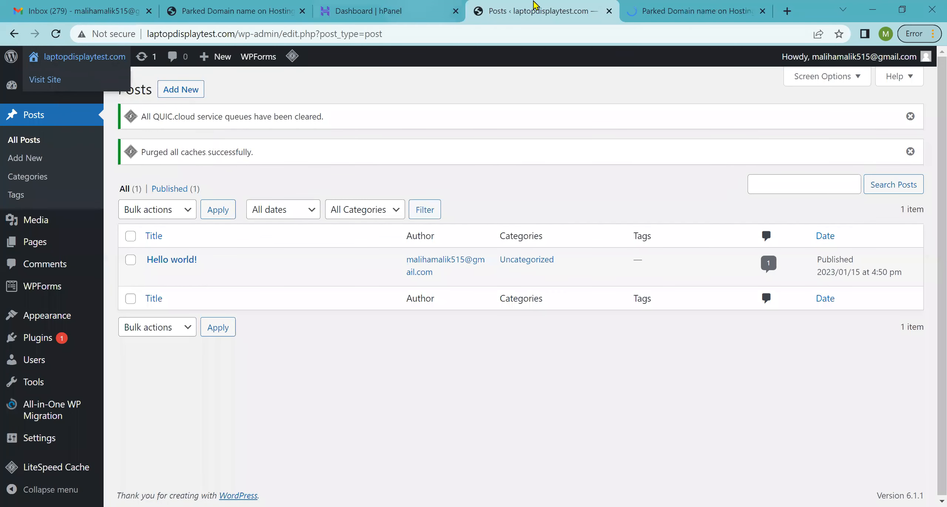
{"action": "left_click", "coordinate": [645, 10]}
{"action": "left_click", "coordinate": [573, 6]}
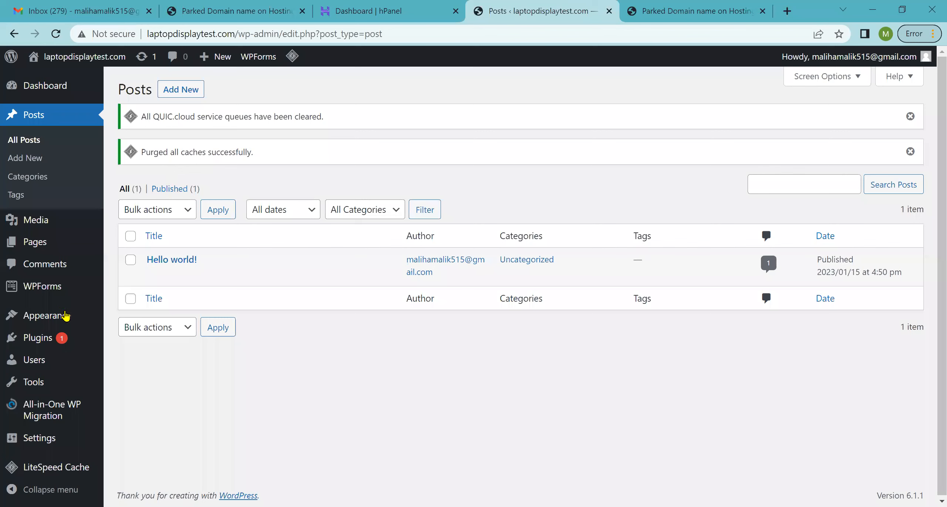
Go to the installed WordPress themes and view the details of the active Twenty Twenty-Three theme, then close them
{"action": "mouse_move", "coordinate": [64, 316]}
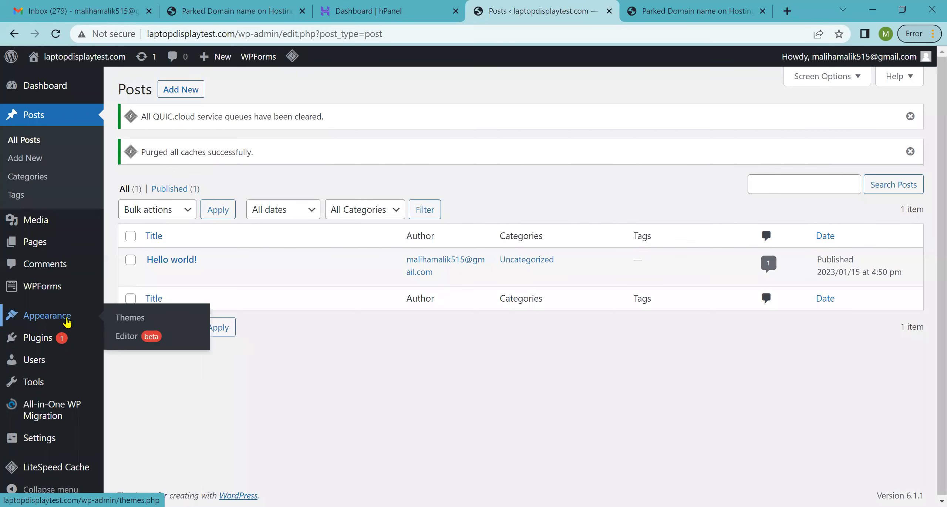
{"action": "left_click", "coordinate": [131, 321]}
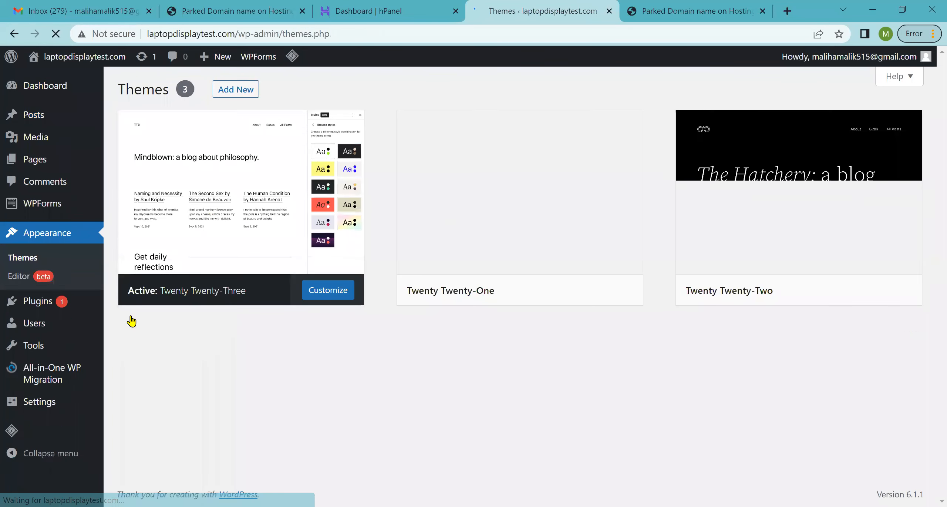
{"action": "left_click", "coordinate": [259, 227]}
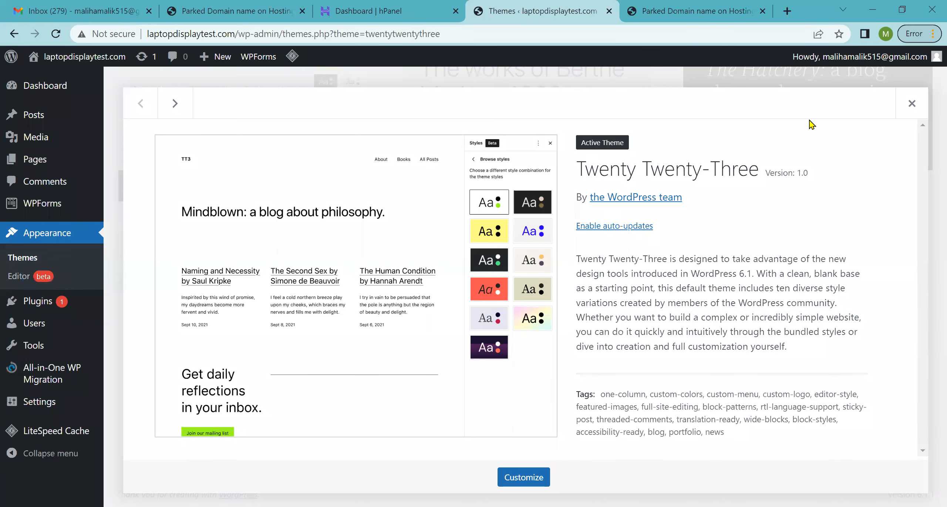
{"action": "left_click", "coordinate": [912, 104]}
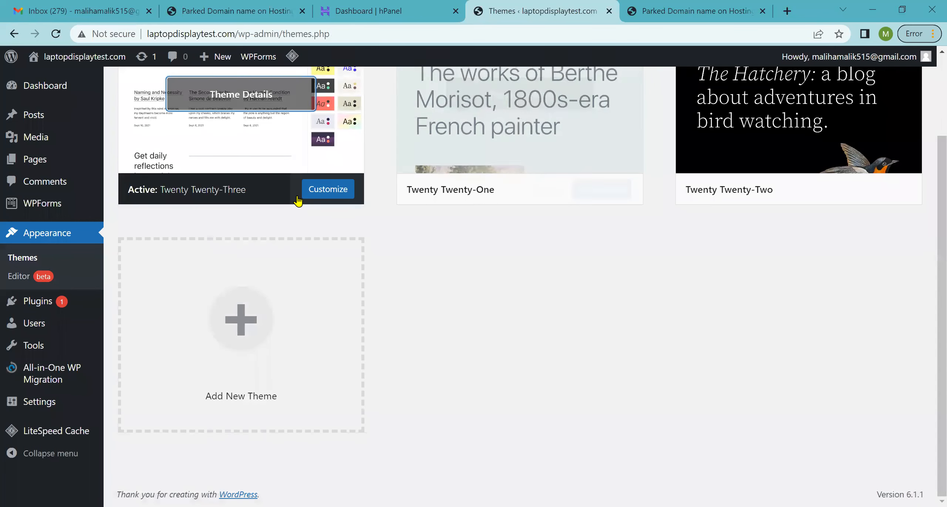
{"action": "scroll", "coordinate": [303, 201], "scroll_direction": "up", "scroll_amount": 1}
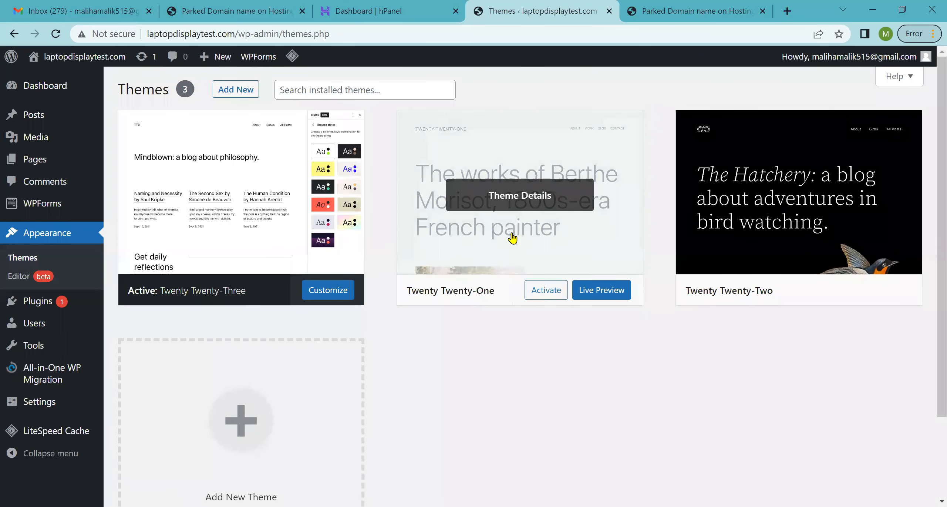
Activate the Twenty Twenty-One theme and reload the live laptopdisplaytest.com page
{"action": "left_click", "coordinate": [552, 290]}
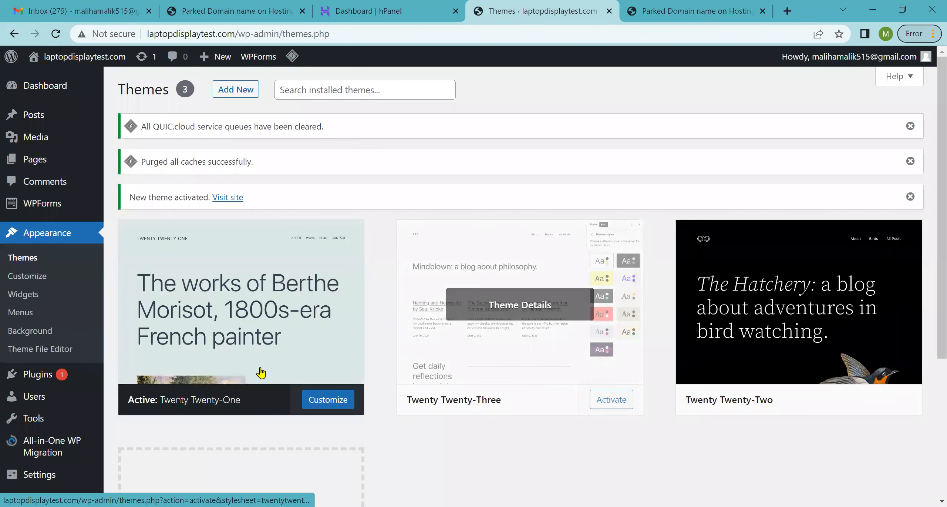
{"action": "left_click", "coordinate": [663, 10]}
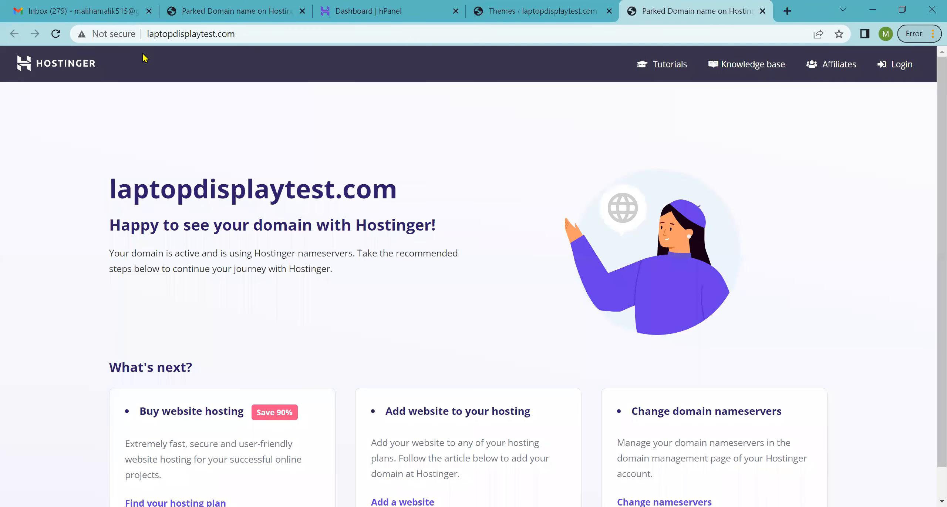
{"action": "left_click", "coordinate": [56, 35]}
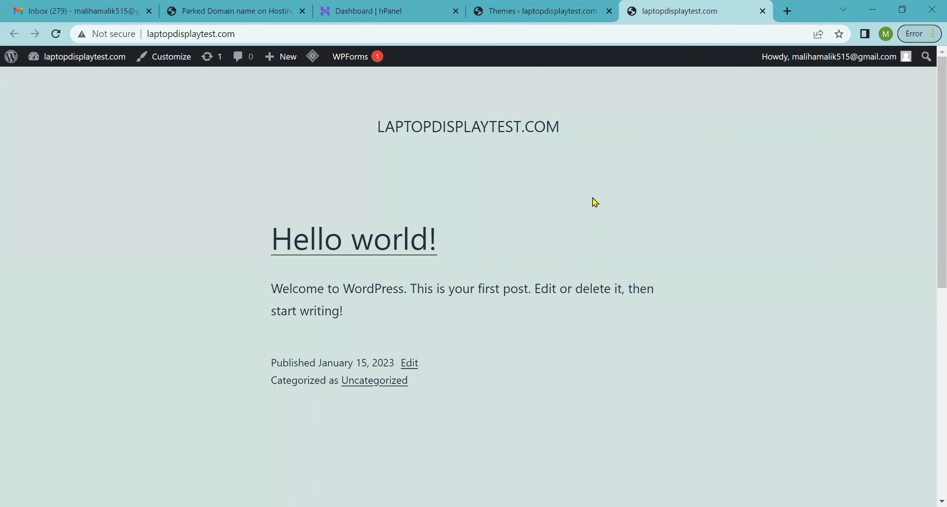
Compare the parked-domain page in the older browser tab with the reloaded laptopdisplaytest.com site
{"action": "left_click", "coordinate": [247, 11]}
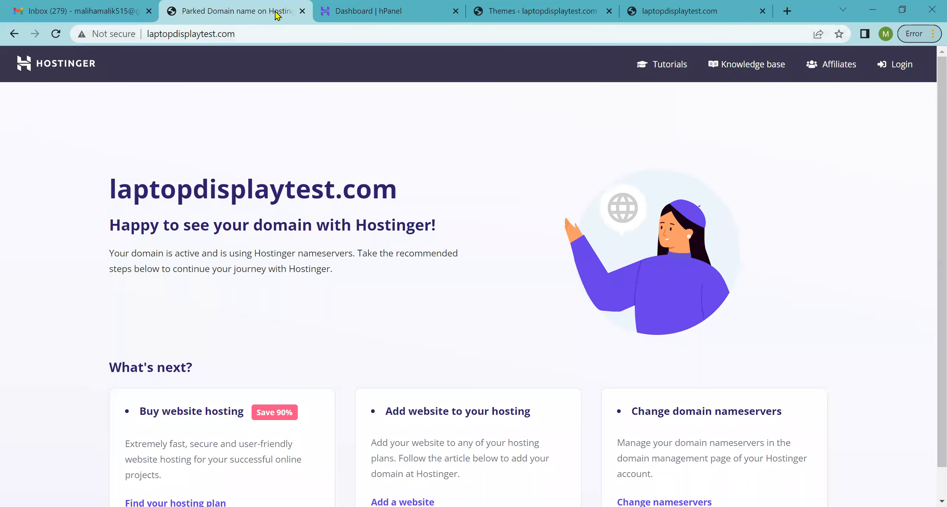
{"action": "scroll", "coordinate": [292, 309], "scroll_direction": "down", "scroll_amount": 1}
{"action": "scroll", "coordinate": [292, 310], "scroll_direction": "up", "scroll_amount": 1}
{"action": "left_click", "coordinate": [700, 5]}
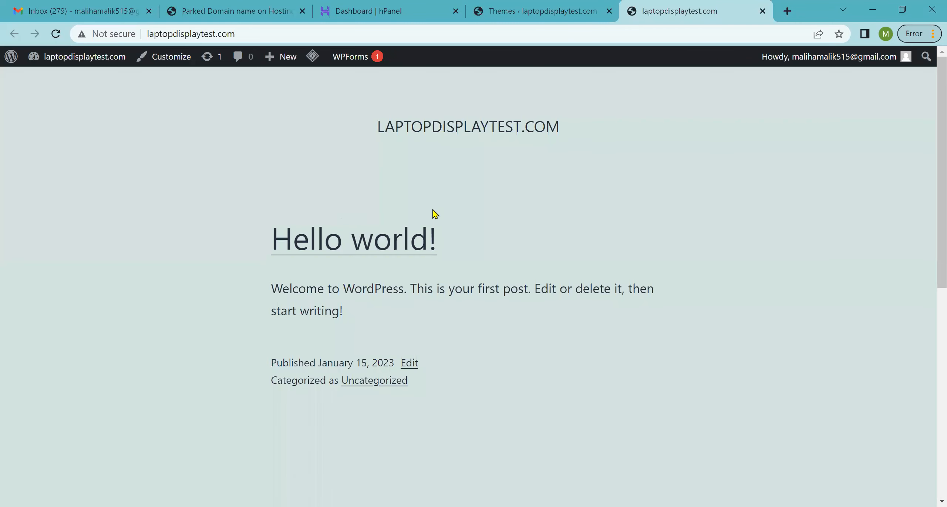
Compare the Themes page in the WordPress admin with the full live laptopdisplaytest.com homepage, ending back on the Themes page
{"action": "left_click", "coordinate": [550, 10]}
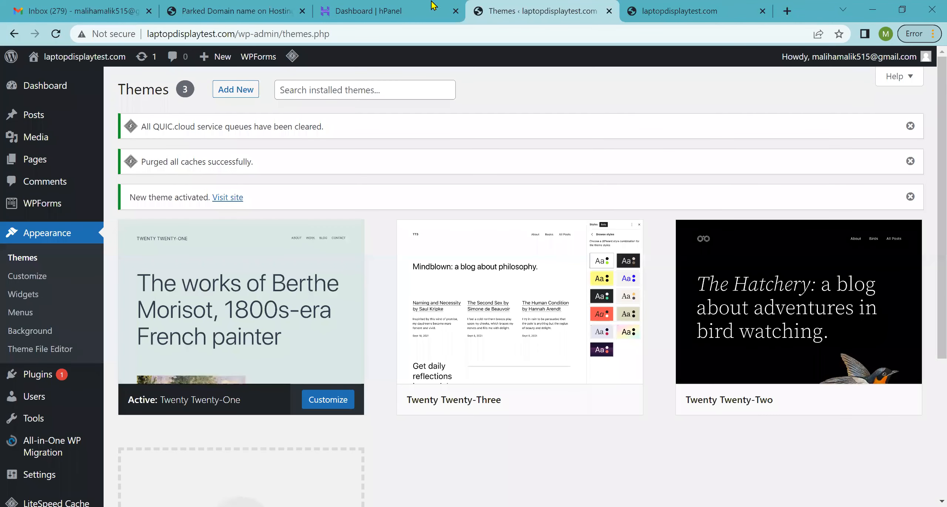
{"action": "mouse_move", "coordinate": [407, 5]}
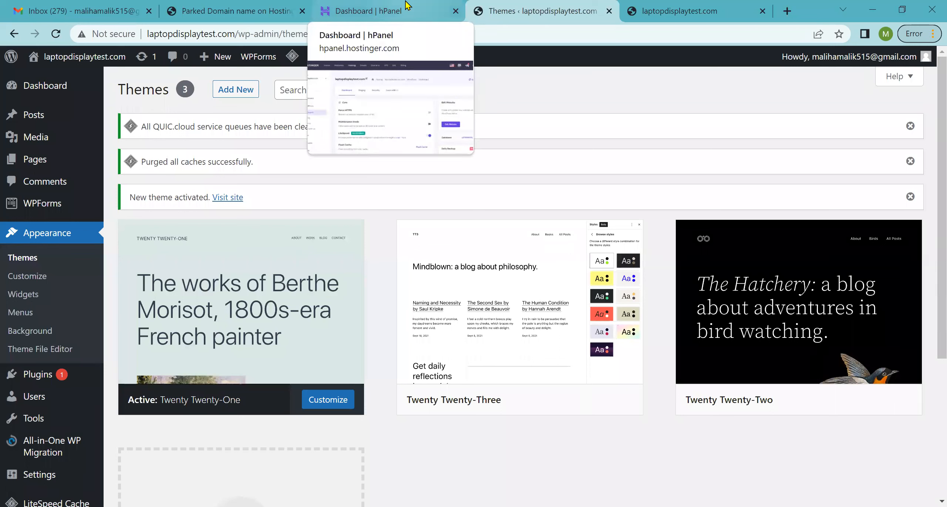
{"action": "mouse_move", "coordinate": [279, 292]}
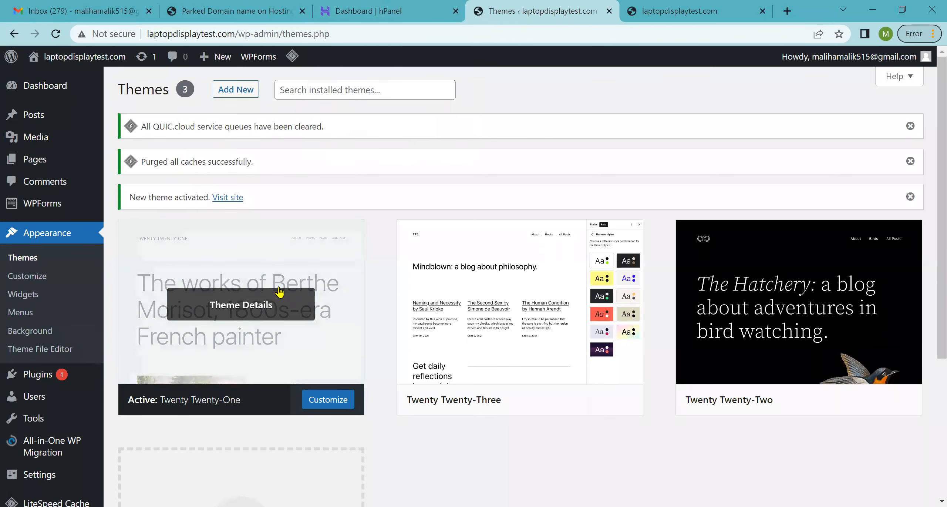
{"action": "left_click", "coordinate": [684, 12]}
{"action": "scroll", "coordinate": [573, 334], "scroll_direction": "down", "scroll_amount": 10}
{"action": "scroll", "coordinate": [573, 334], "scroll_direction": "up", "scroll_amount": 10}
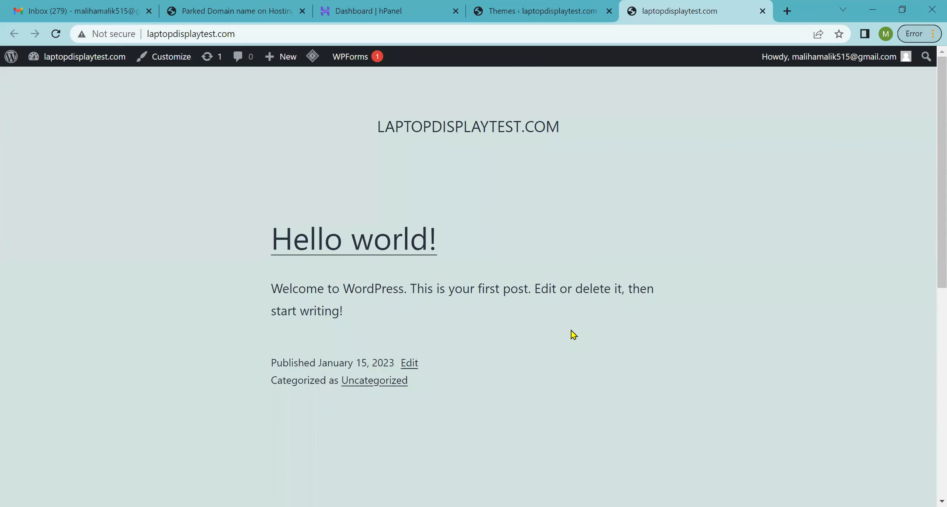
{"action": "left_click", "coordinate": [555, 10]}
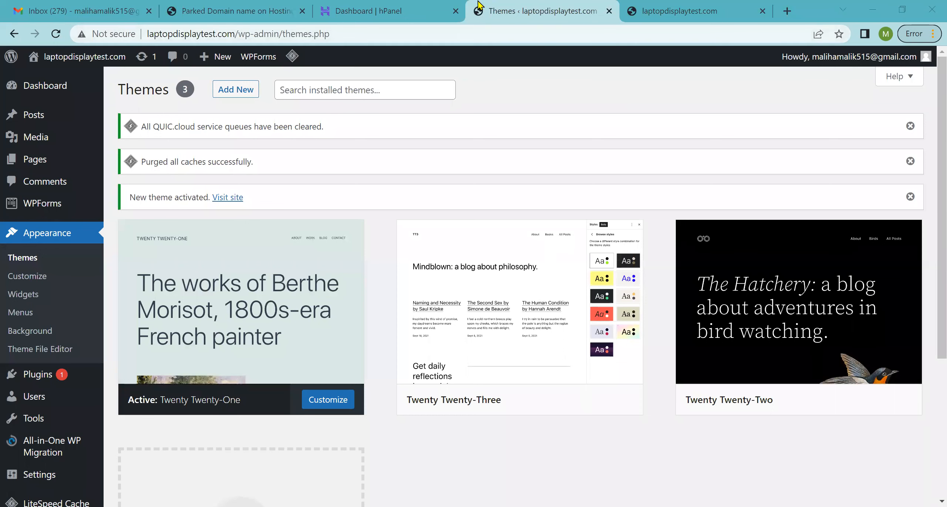
Check the SSL certificate status of laptopdisplaytest.com in Hostinger's hPanel
{"action": "left_click", "coordinate": [422, 5]}
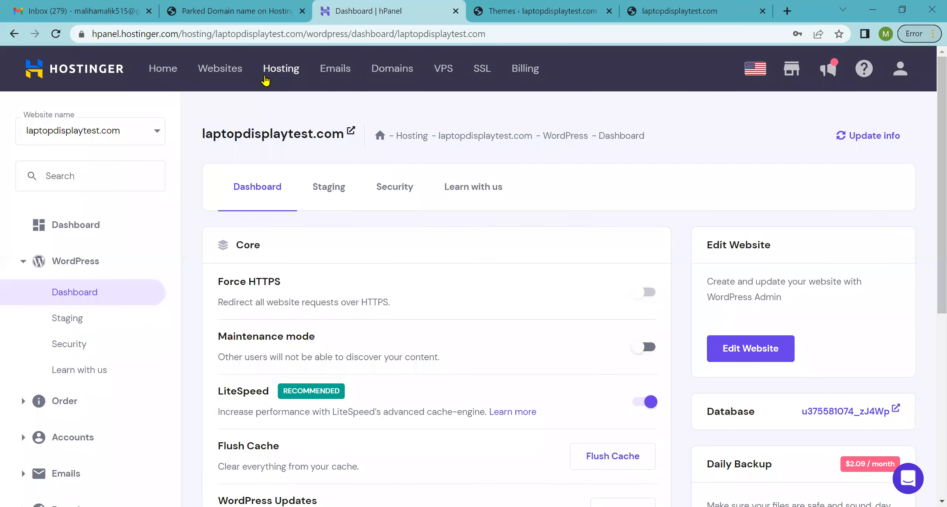
{"action": "left_click", "coordinate": [482, 69]}
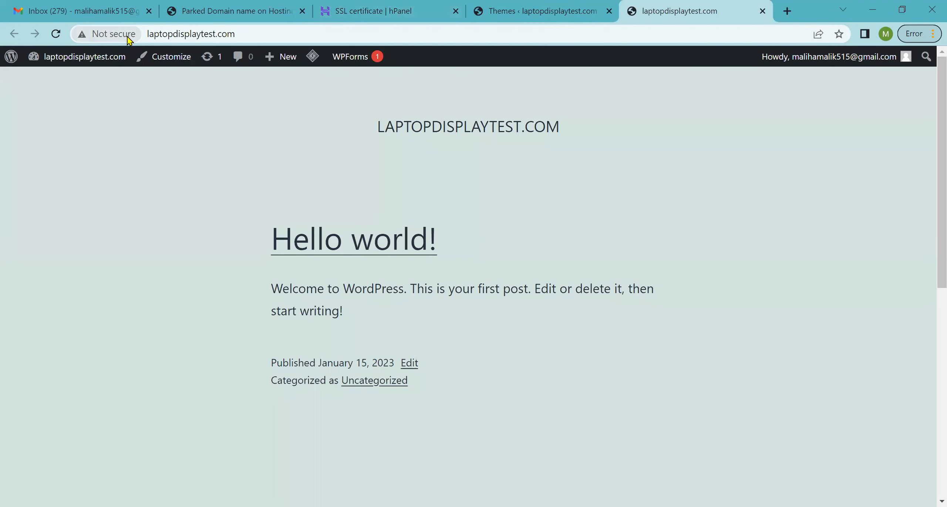
{"action": "left_click", "coordinate": [382, 6]}
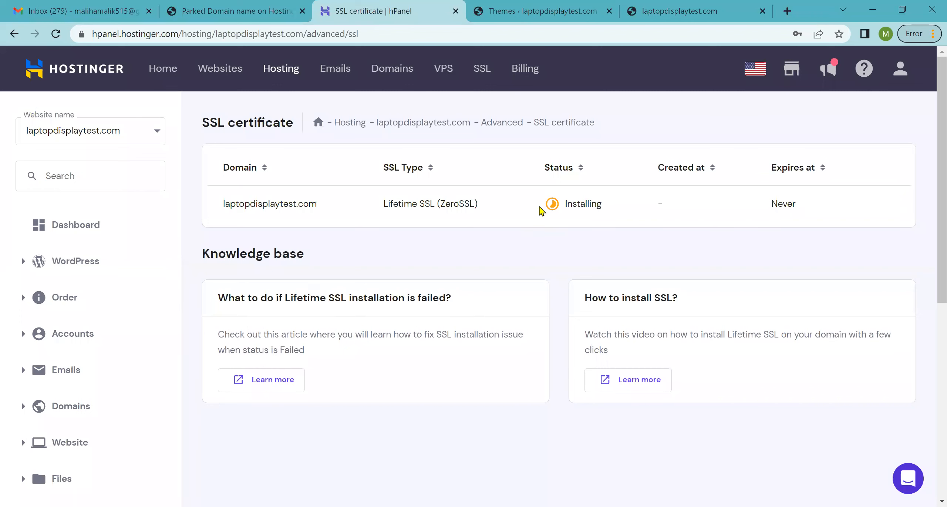
{"action": "mouse_move", "coordinate": [621, 216]}
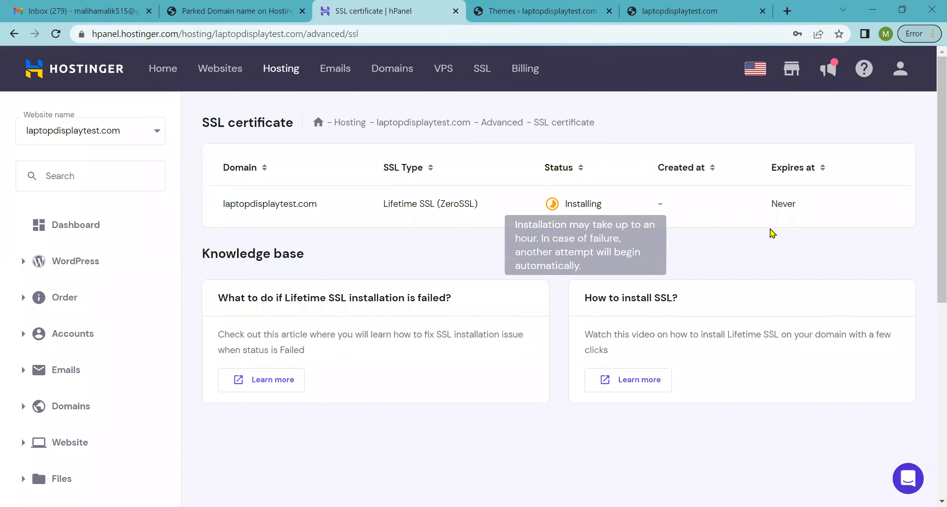
Return to the WordPress dashboard in hPanel and review its Force HTTPS, core, and Speed & Security settings
{"action": "left_click", "coordinate": [69, 267]}
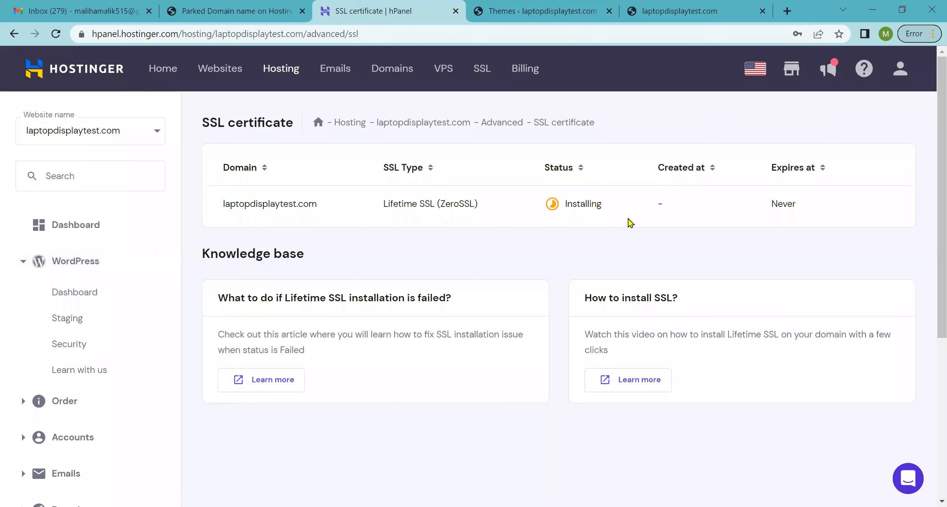
{"action": "left_click", "coordinate": [97, 294]}
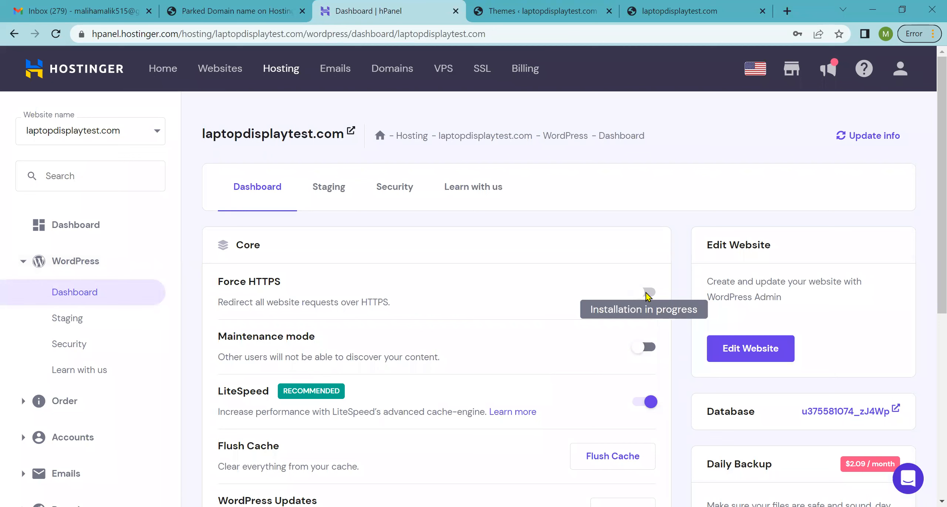
{"action": "scroll", "coordinate": [647, 295], "scroll_direction": "down", "scroll_amount": 2}
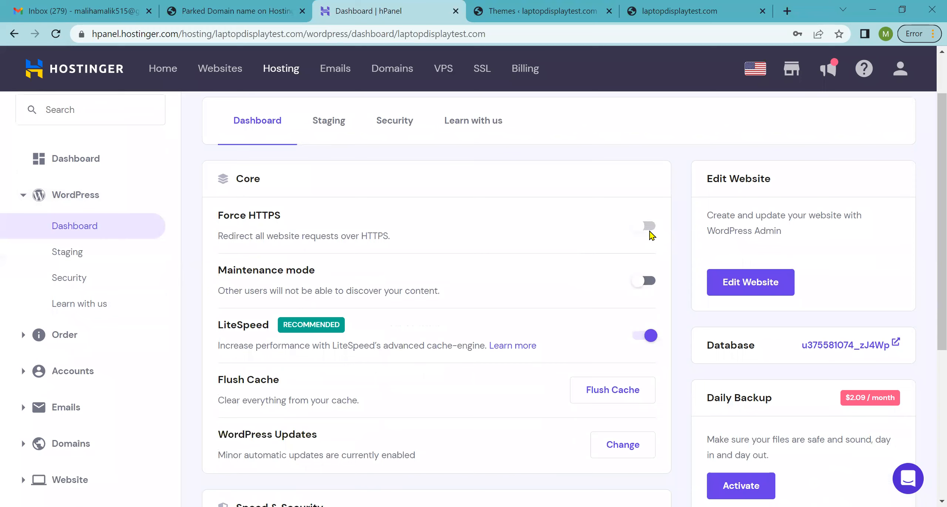
{"action": "scroll", "coordinate": [664, 270], "scroll_direction": "down", "scroll_amount": 7}
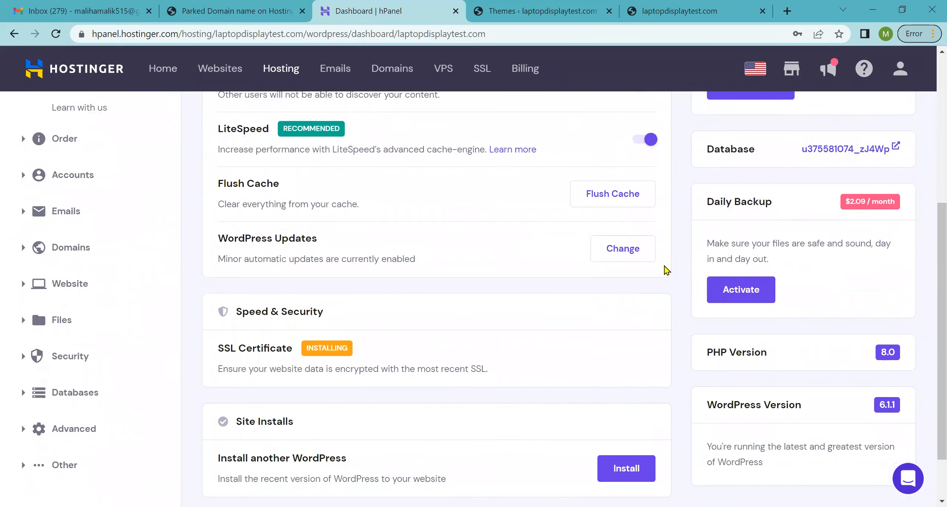
Review the installed themes in the WordPress admin against the live laptopdisplaytest.com page
{"action": "left_click", "coordinate": [546, 8]}
{"action": "left_click", "coordinate": [698, 8]}
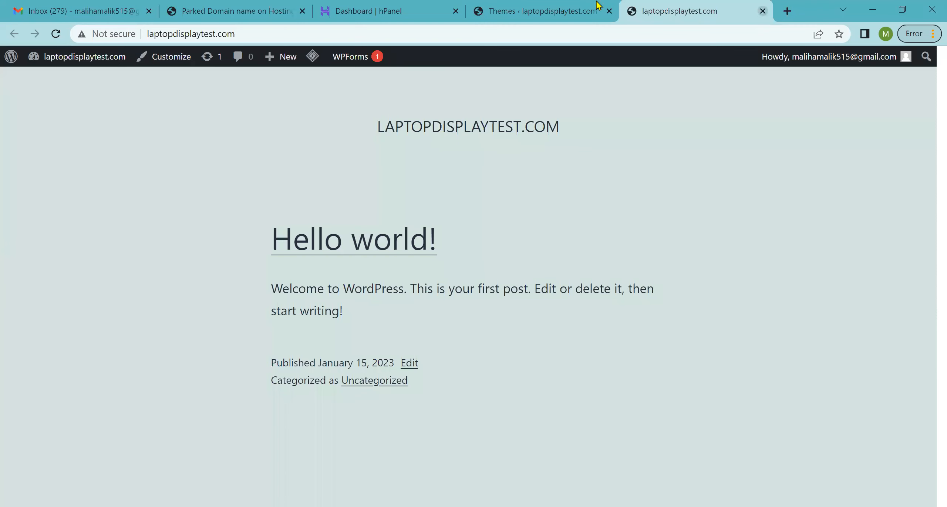
{"action": "left_click", "coordinate": [505, 8]}
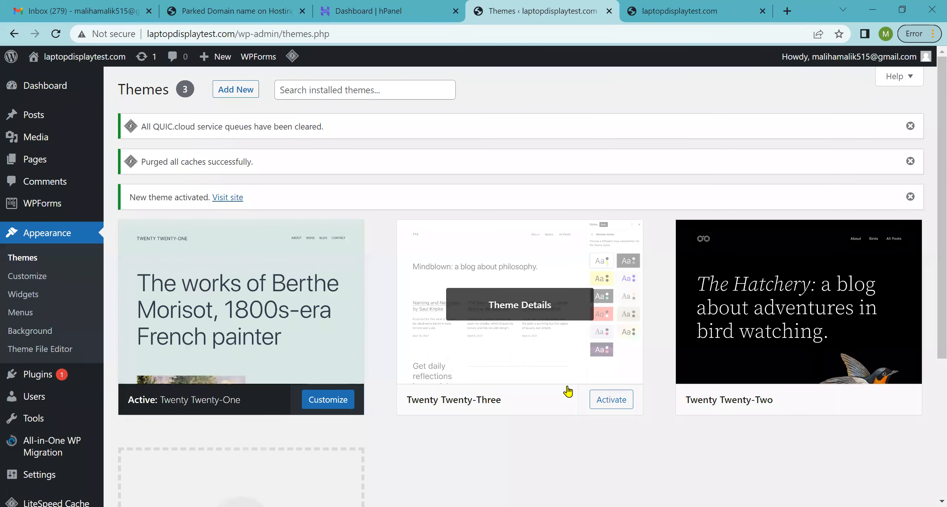
{"action": "scroll", "coordinate": [573, 414], "scroll_direction": "down", "scroll_amount": 4}
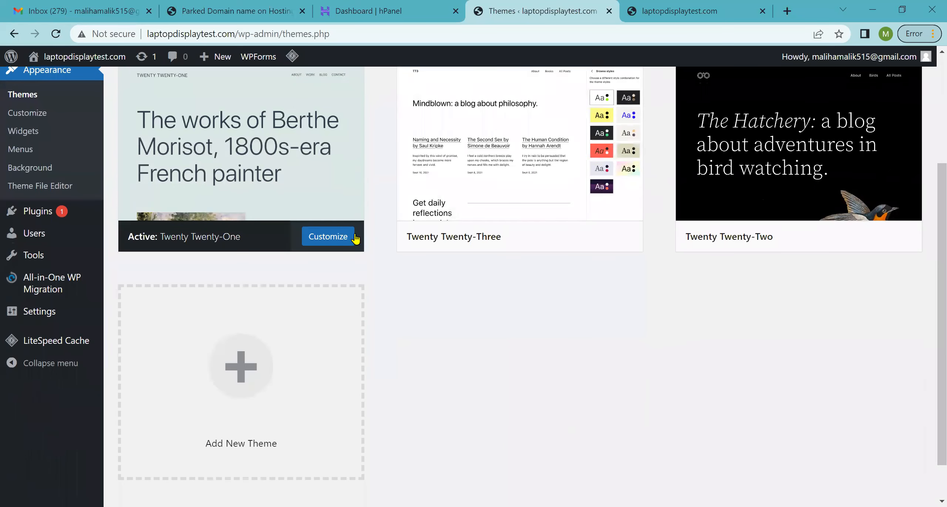
{"action": "scroll", "coordinate": [630, 278], "scroll_direction": "up", "scroll_amount": 3}
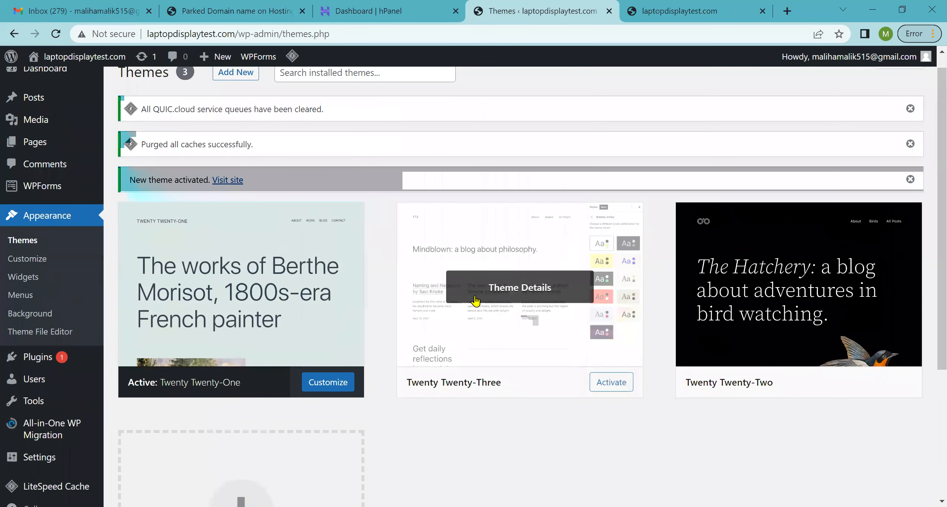
{"action": "left_click", "coordinate": [719, 6]}
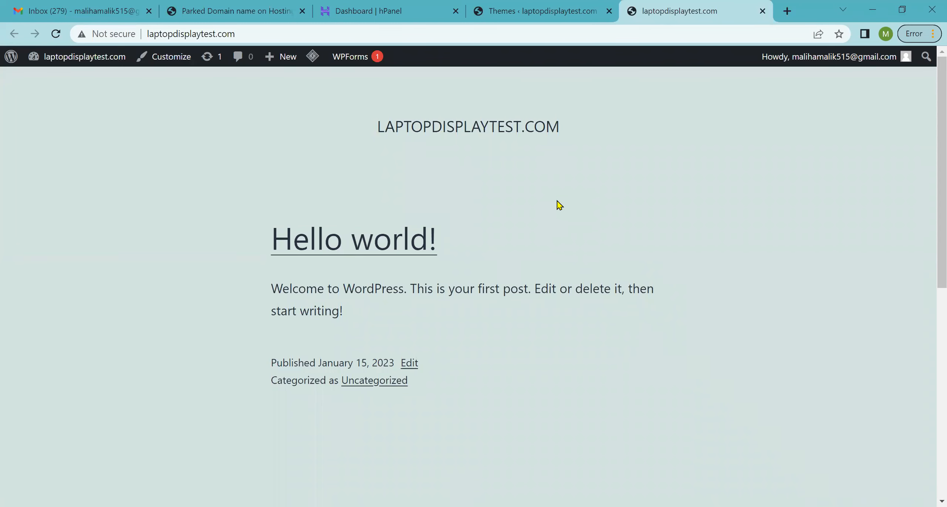
{"action": "left_click", "coordinate": [508, 9]}
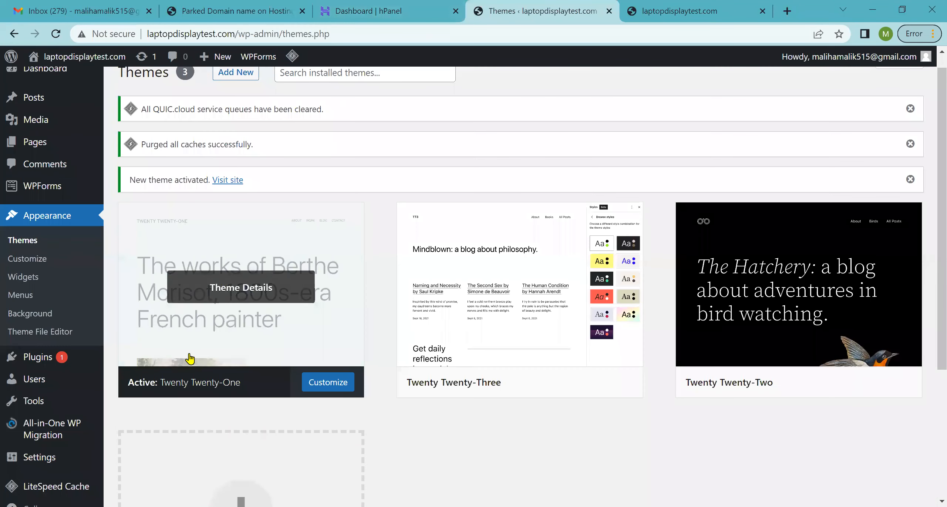
{"action": "scroll", "coordinate": [10, 479], "scroll_direction": "down", "scroll_amount": 5}
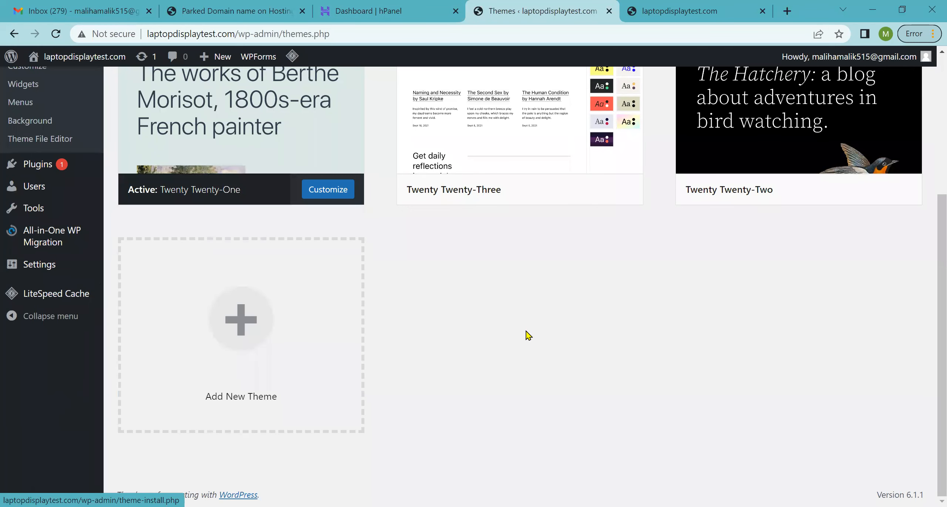
{"action": "scroll", "coordinate": [528, 335], "scroll_direction": "up", "scroll_amount": 5}
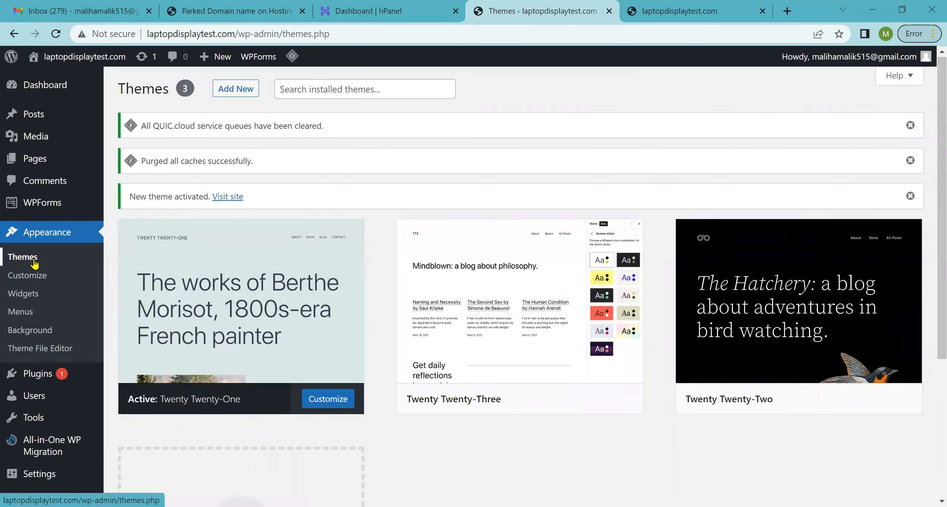
Reopen the Themes page, log back in with the account password and Remember Me enabled, and save the password to this device only
{"action": "left_click", "coordinate": [34, 264]}
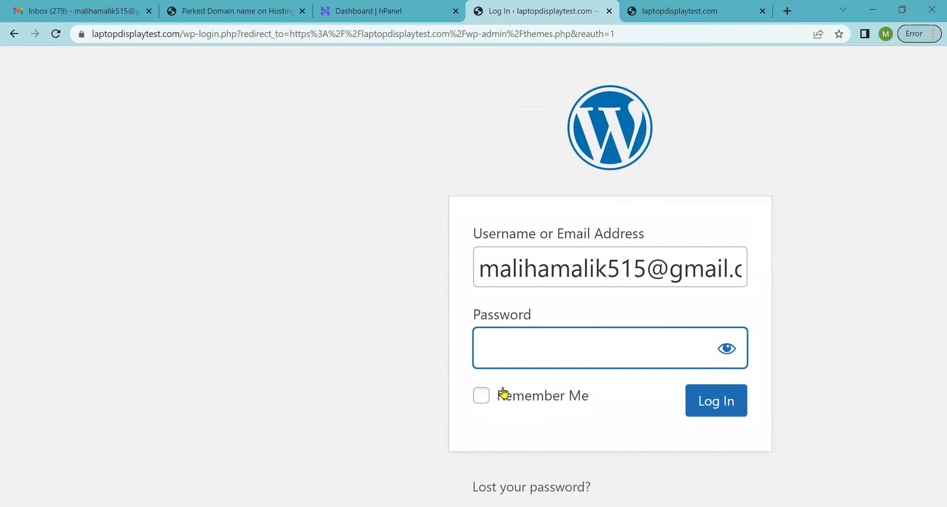
{"action": "left_click", "coordinate": [481, 396]}
{"action": "left_click", "coordinate": [549, 350]}
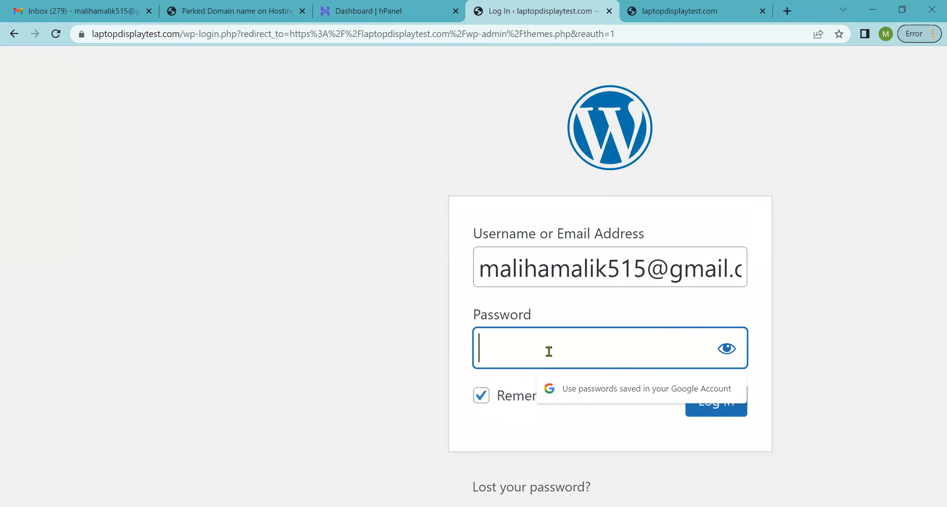
{"action": "scroll", "coordinate": [549, 350], "scroll_direction": "down", "scroll_amount": 5}
{"action": "left_click", "coordinate": [488, 266]}
{"action": "type", "text": "•••••"}
{"action": "key", "text": "BackSpace"}
{"action": "key", "text": "BackSpace"}
{"action": "key", "text": "BackSpace"}
{"action": "key", "text": "BackSpace"}
{"action": "key", "text": "BackSpace"}
{"action": "type", "text": "••••••••••"}
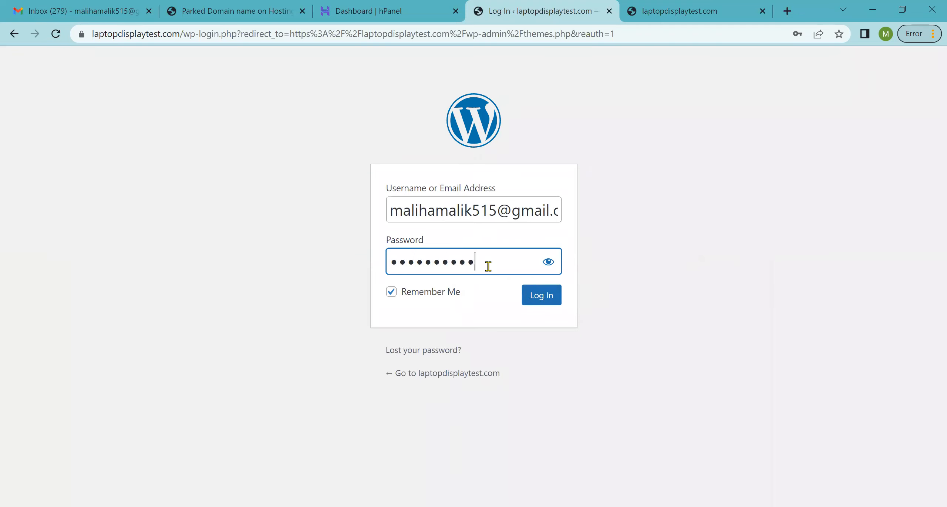
{"action": "key", "text": "Return"}
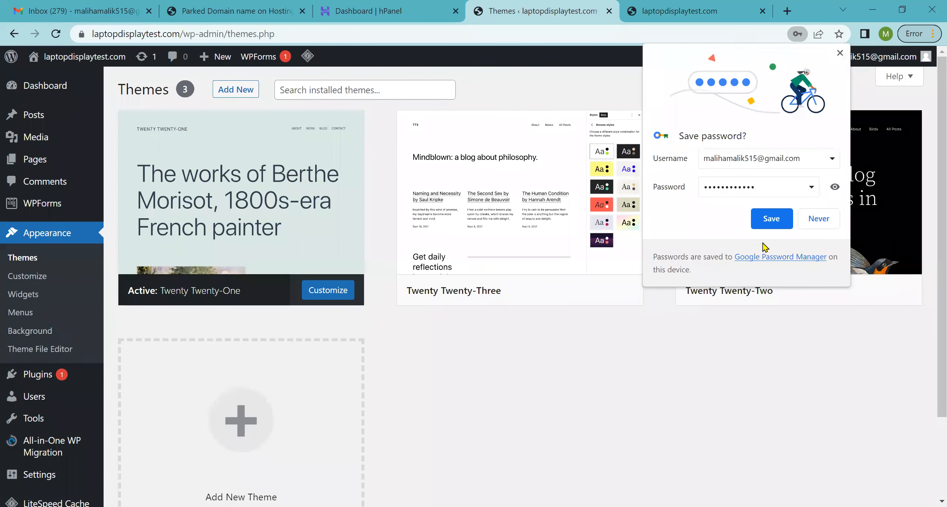
{"action": "left_click", "coordinate": [772, 218]}
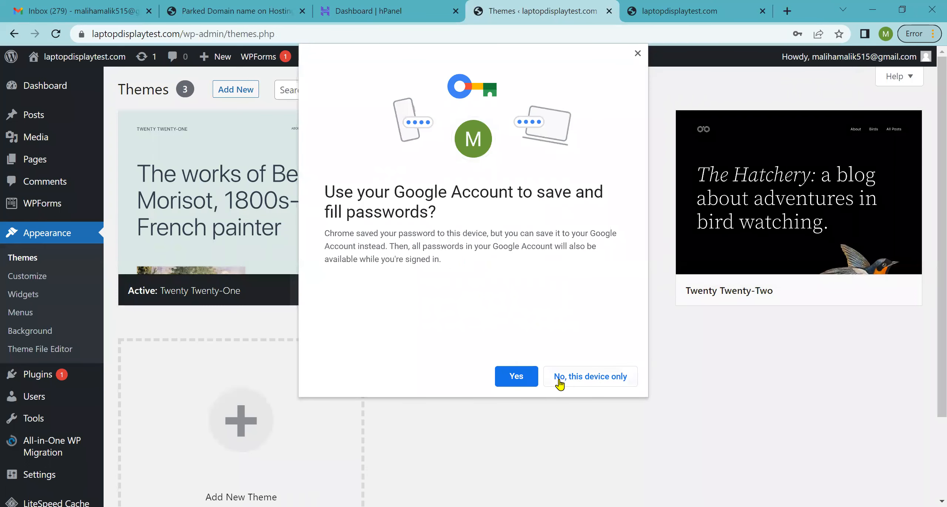
{"action": "left_click", "coordinate": [560, 384]}
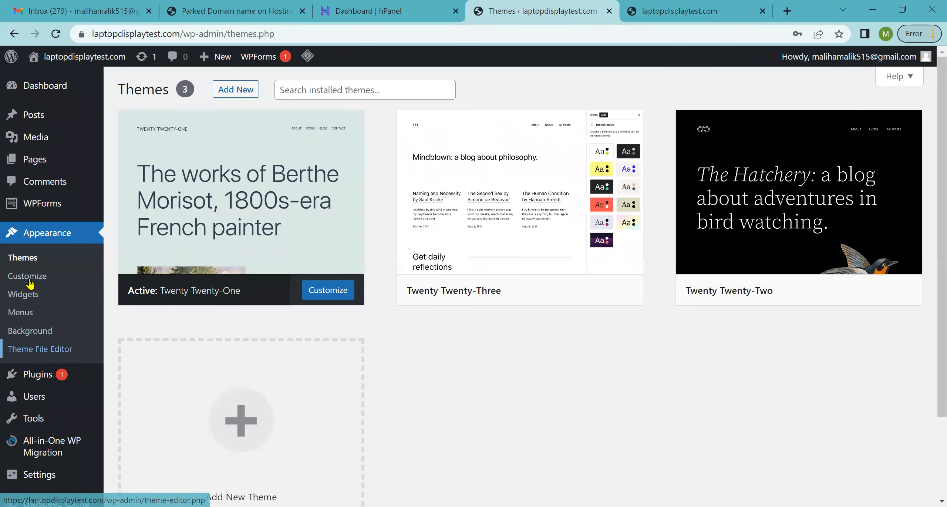
Start adding a new theme and browse the popular themes in the directory
{"action": "scroll", "coordinate": [215, 86], "scroll_direction": "up", "scroll_amount": 5}
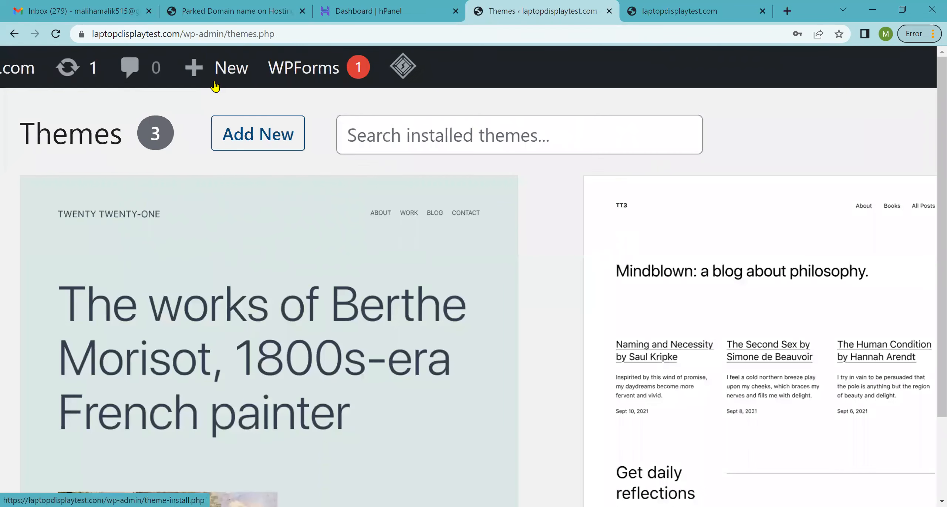
{"action": "left_click", "coordinate": [283, 140]}
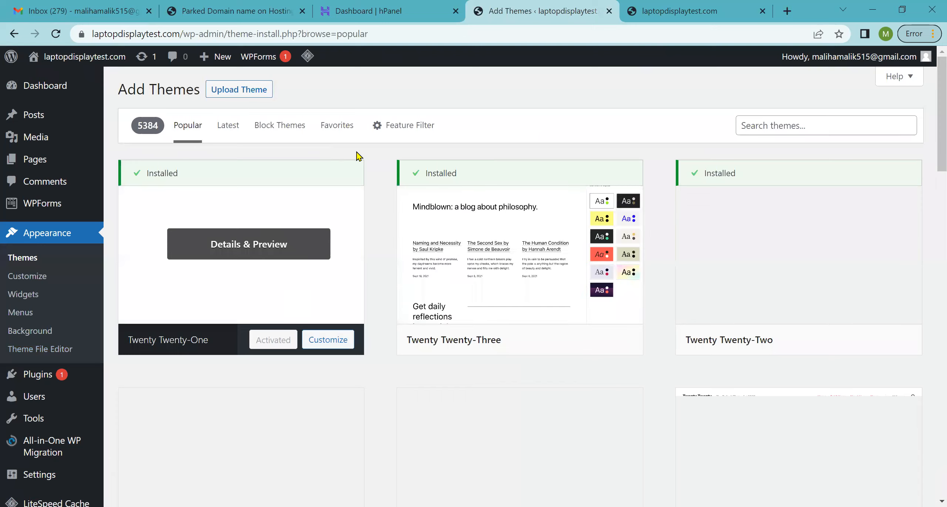
{"action": "scroll", "coordinate": [763, 317], "scroll_direction": "down", "scroll_amount": 5}
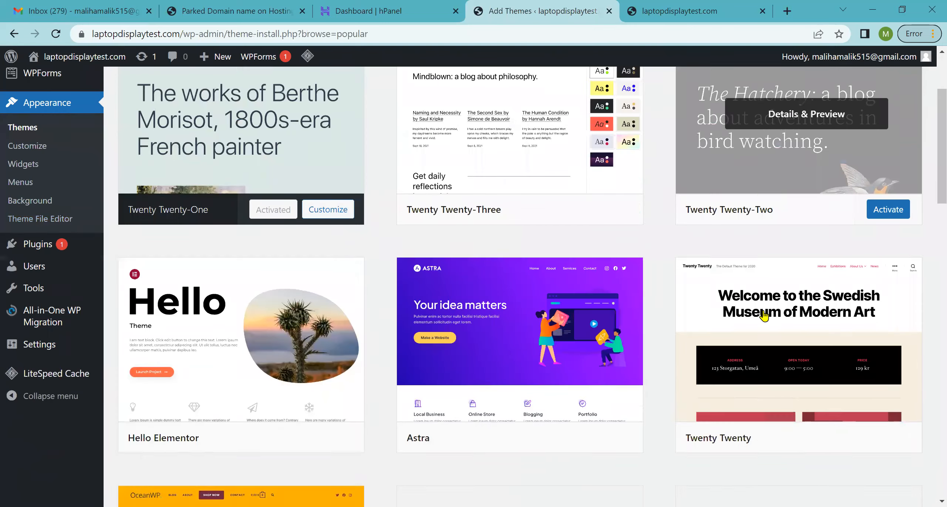
{"action": "scroll", "coordinate": [765, 315], "scroll_direction": "down", "scroll_amount": 20}
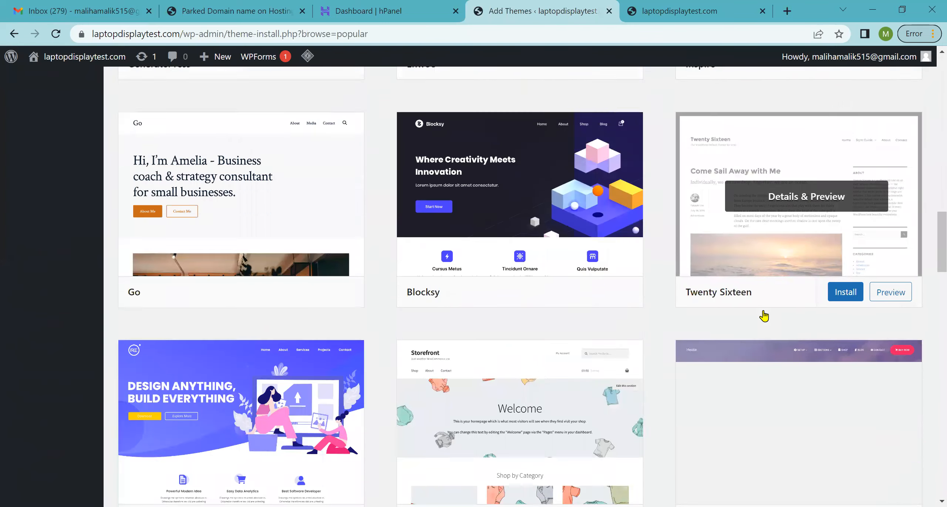
{"action": "scroll", "coordinate": [762, 314], "scroll_direction": "up", "scroll_amount": 20}
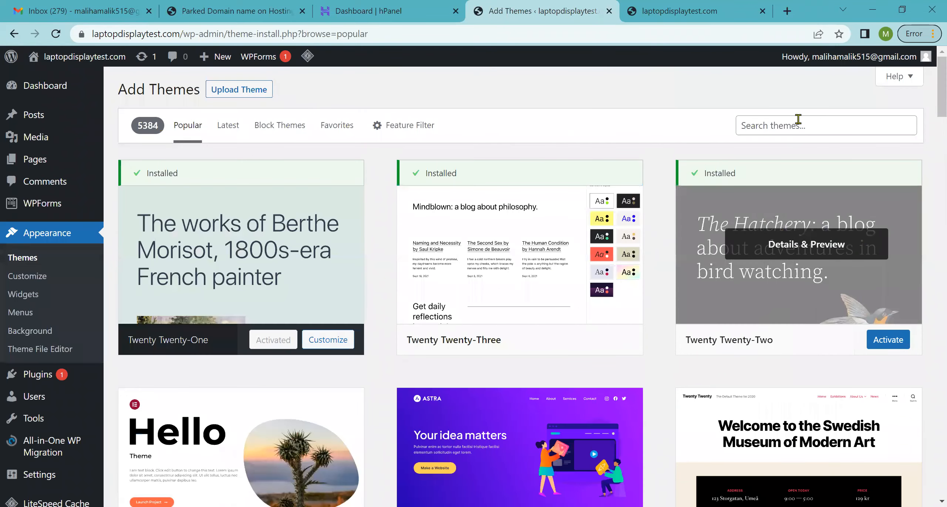
Search the theme directory for "newspaper" to install the Daily Newspaper theme, and return to the live site
{"action": "left_click", "coordinate": [807, 126]}
{"action": "type", "text": "newspaper"}
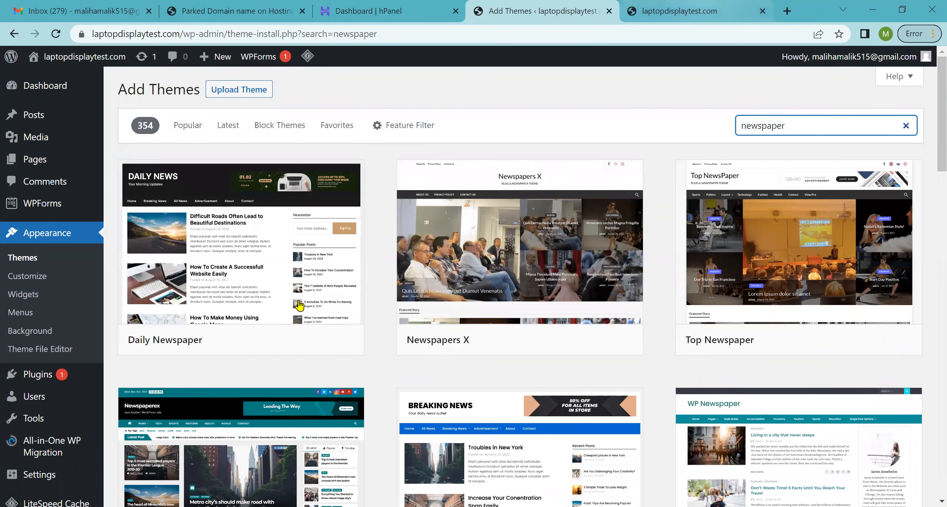
{"action": "left_click", "coordinate": [291, 338]}
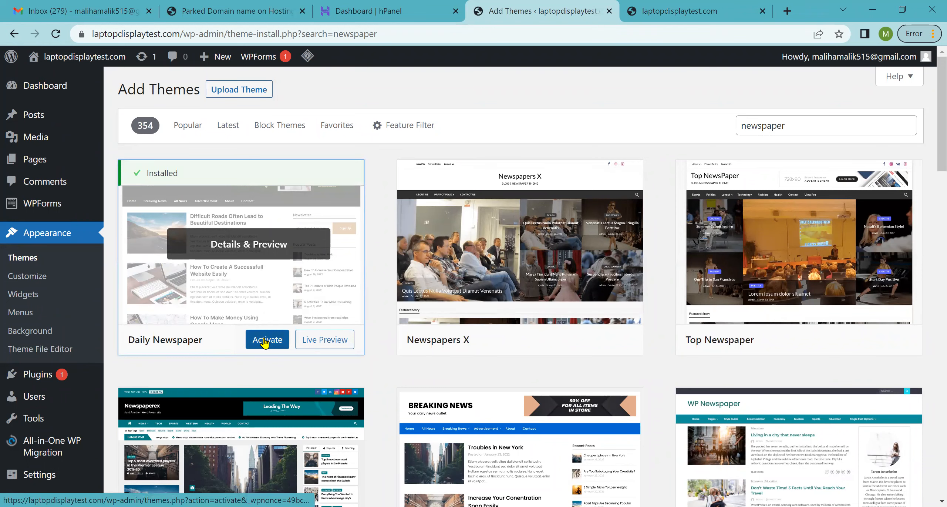
{"action": "left_click", "coordinate": [685, 5]}
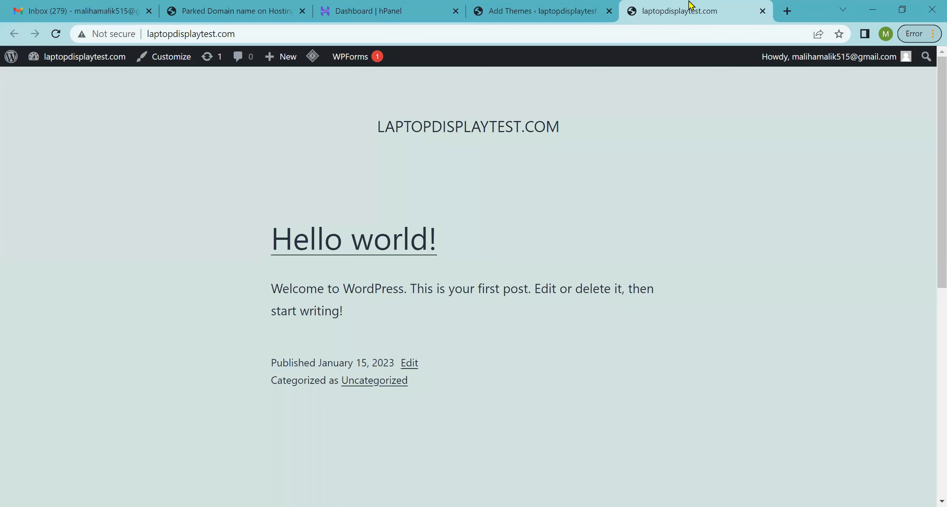
Refresh the live site, return to the theme search results, activate the Daily Newspaper theme and look through the installed themes
{"action": "left_click", "coordinate": [56, 34]}
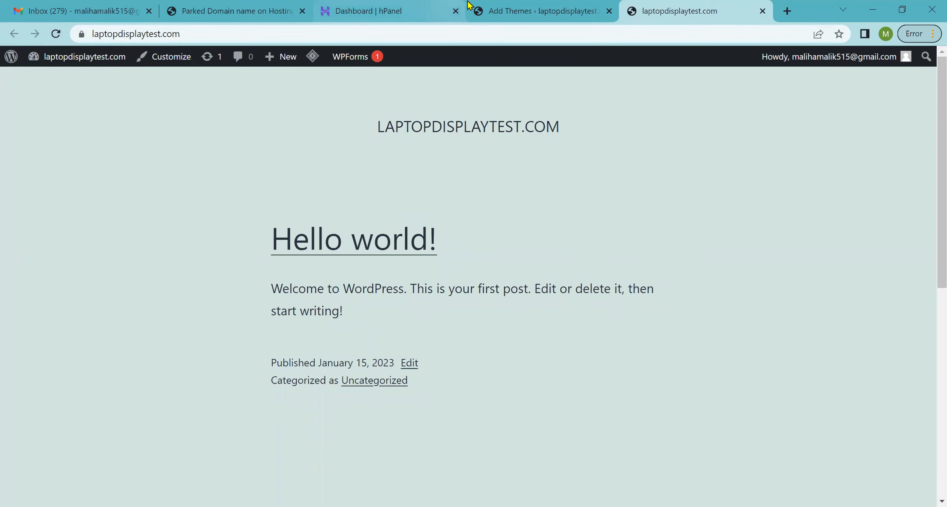
{"action": "left_click", "coordinate": [511, 5]}
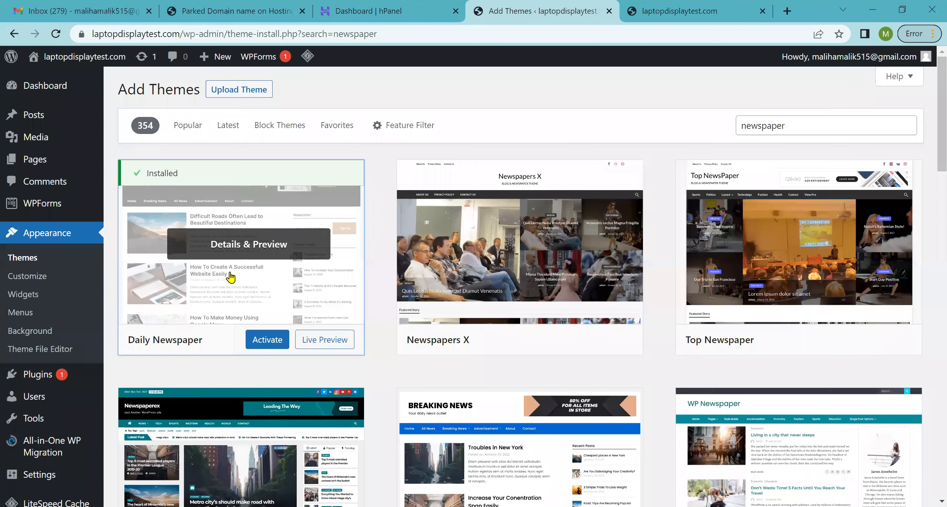
{"action": "left_click", "coordinate": [265, 345]}
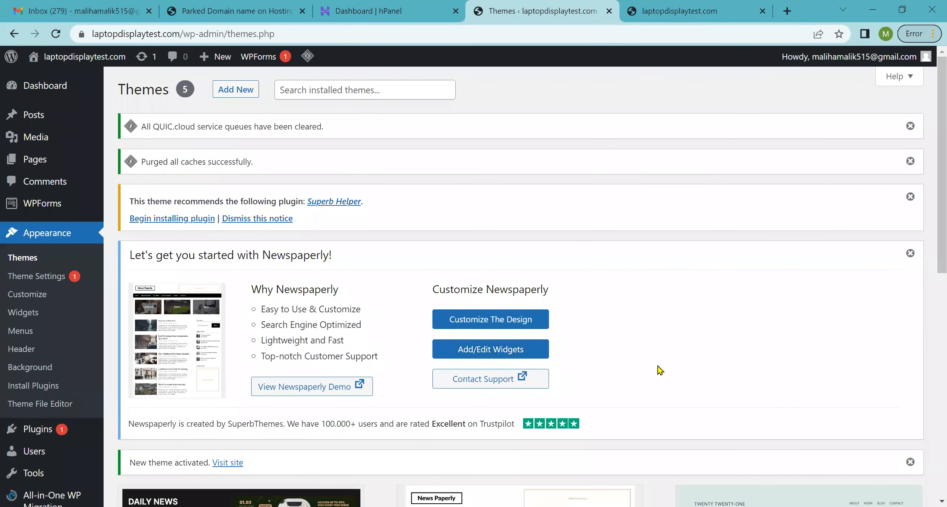
{"action": "scroll", "coordinate": [664, 368], "scroll_direction": "down", "scroll_amount": 5}
{"action": "scroll", "coordinate": [664, 370], "scroll_direction": "down", "scroll_amount": 5}
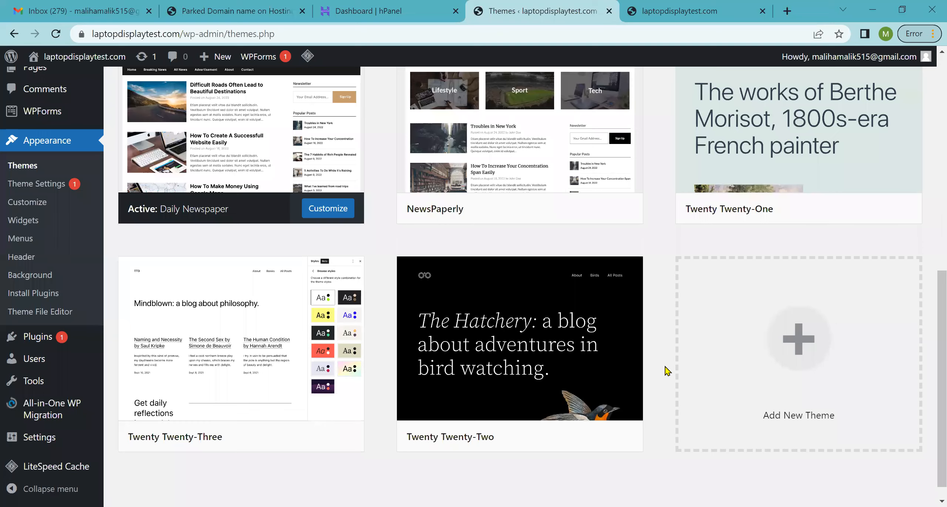
{"action": "scroll", "coordinate": [664, 370], "scroll_direction": "up", "scroll_amount": 10}
Check the Daily Newspaper theme on the refreshed live site, and dismiss the Newspaperly getting-started notice on the Themes page
{"action": "left_click", "coordinate": [679, 5]}
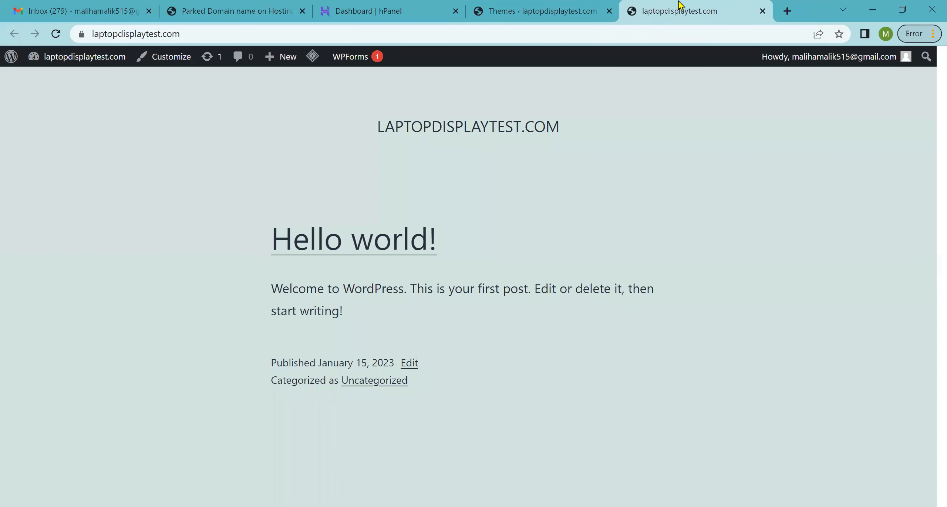
{"action": "left_click", "coordinate": [56, 33]}
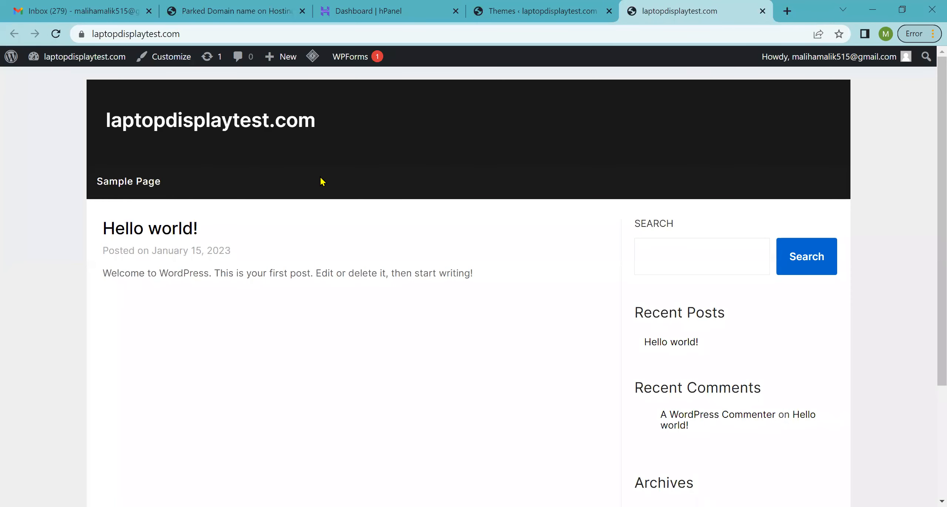
{"action": "scroll", "coordinate": [423, 346], "scroll_direction": "down", "scroll_amount": 4}
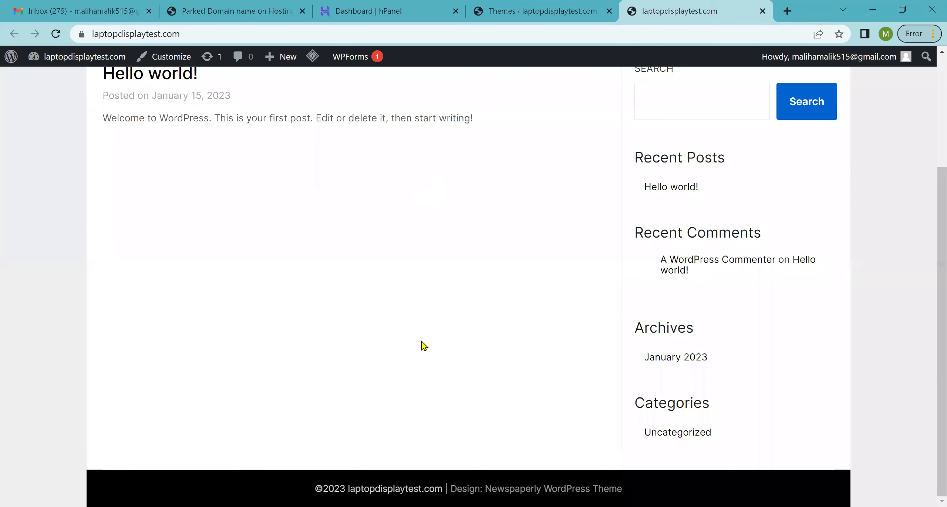
{"action": "scroll", "coordinate": [424, 346], "scroll_direction": "up", "scroll_amount": 4}
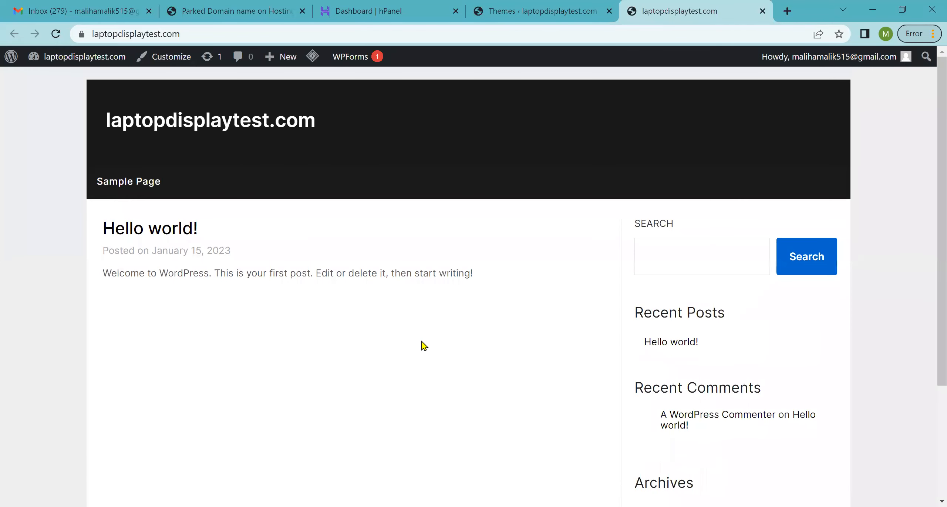
{"action": "left_click", "coordinate": [579, 5]}
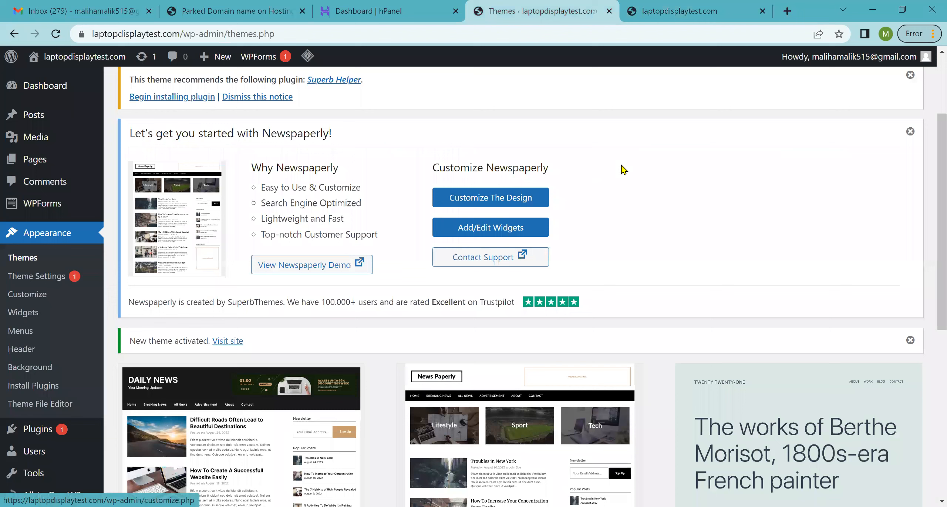
{"action": "left_click", "coordinate": [910, 132]}
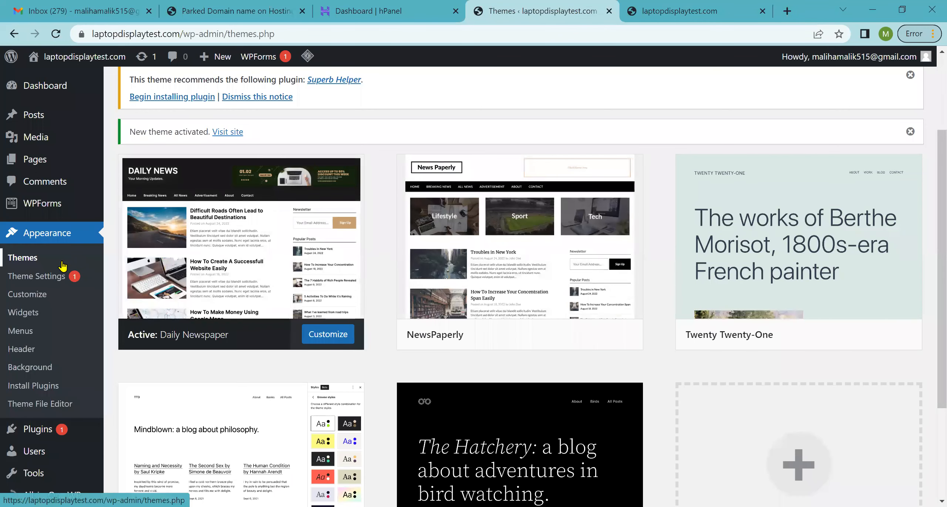
Refresh the site's WordPress dashboard in hPanel and review the Force HTTPS and SSL Certificate settings
{"action": "left_click", "coordinate": [415, 6]}
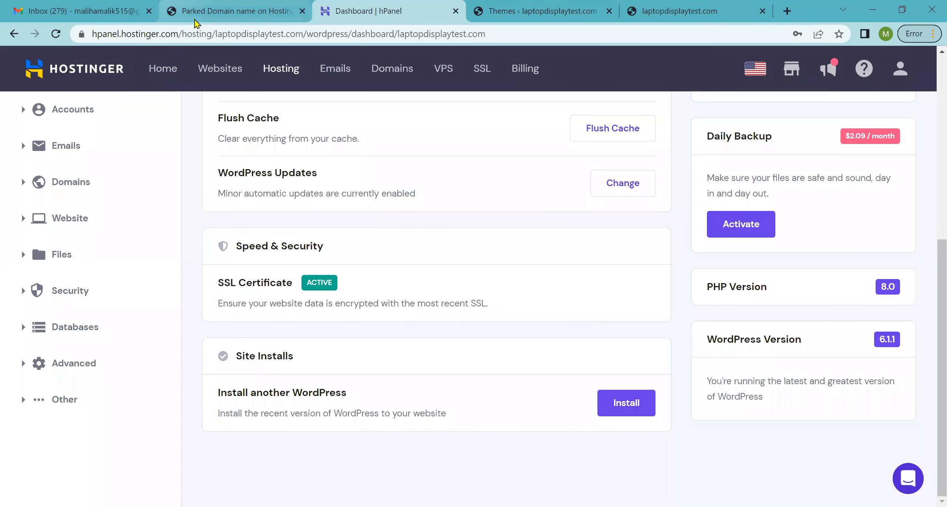
{"action": "scroll", "coordinate": [470, 263], "scroll_direction": "up", "scroll_amount": 5}
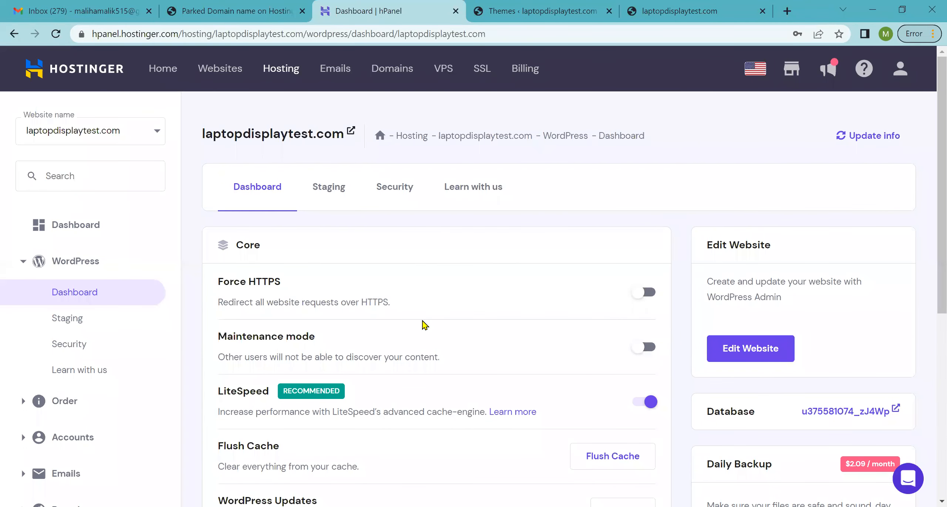
{"action": "left_click", "coordinate": [55, 33]}
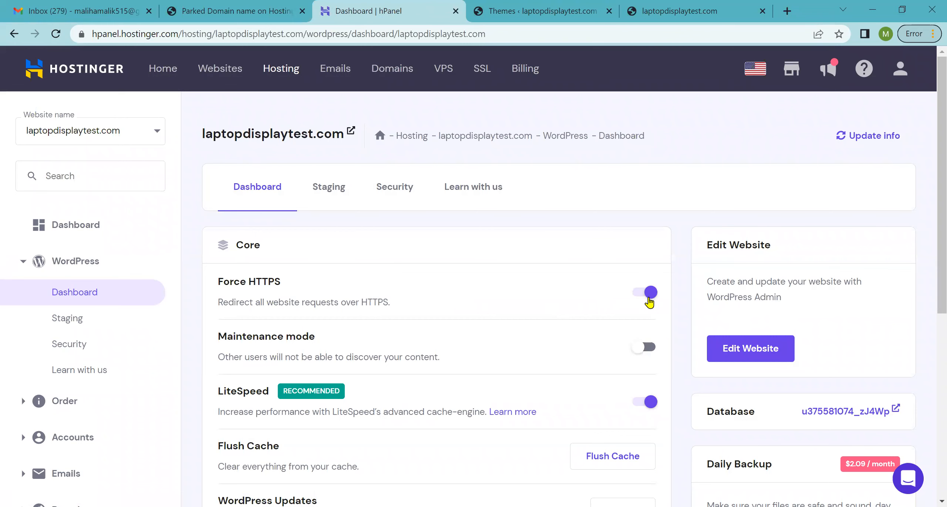
{"action": "scroll", "coordinate": [694, 341], "scroll_direction": "down", "scroll_amount": 7}
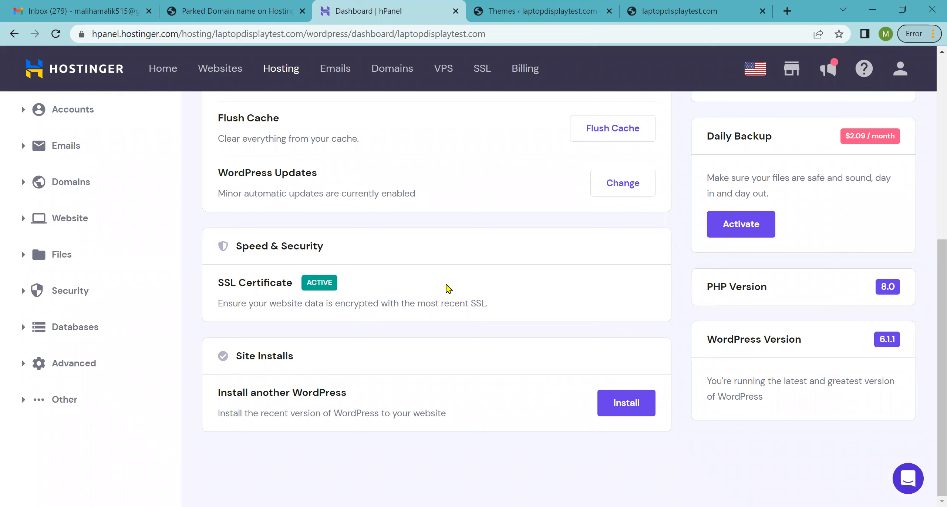
{"action": "left_click", "coordinate": [606, 5]}
{"action": "left_click", "coordinate": [651, 11]}
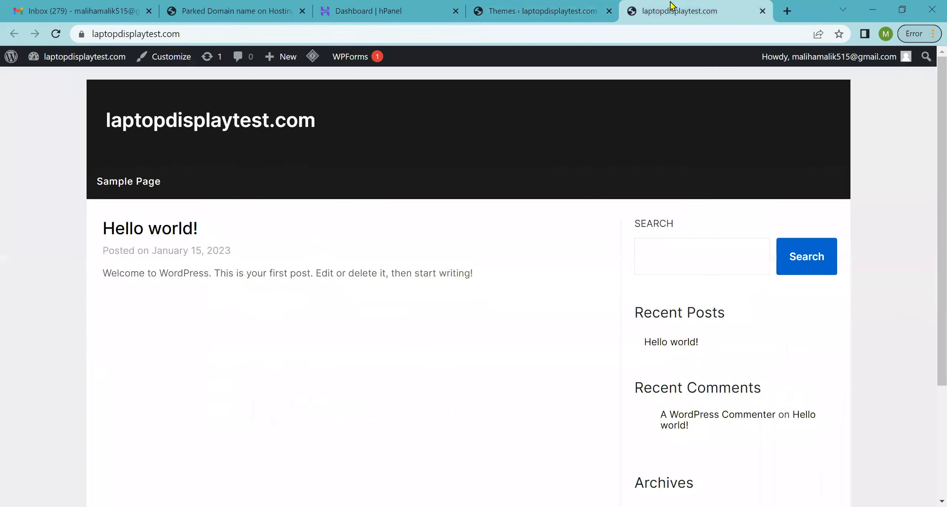
{"action": "left_click", "coordinate": [786, 11]}
{"action": "type", "text": "http://"}
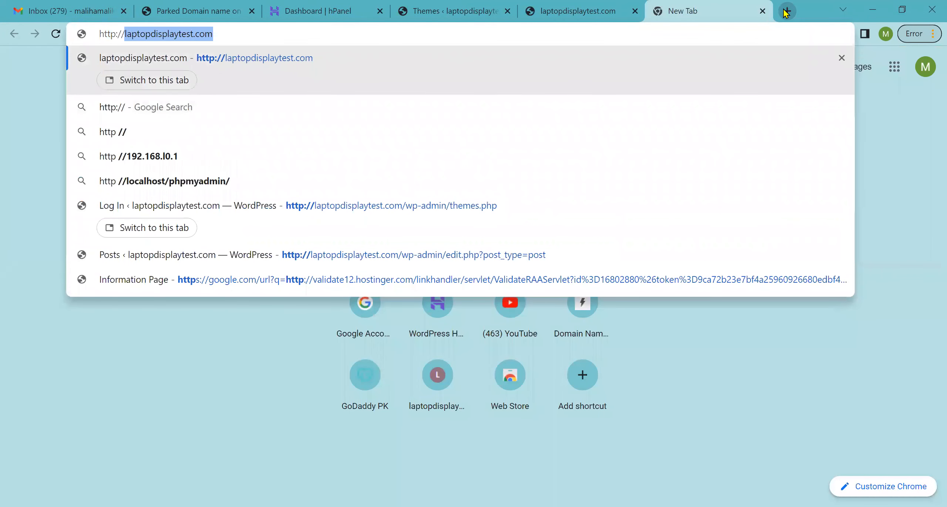
{"action": "key", "text": "Return"}
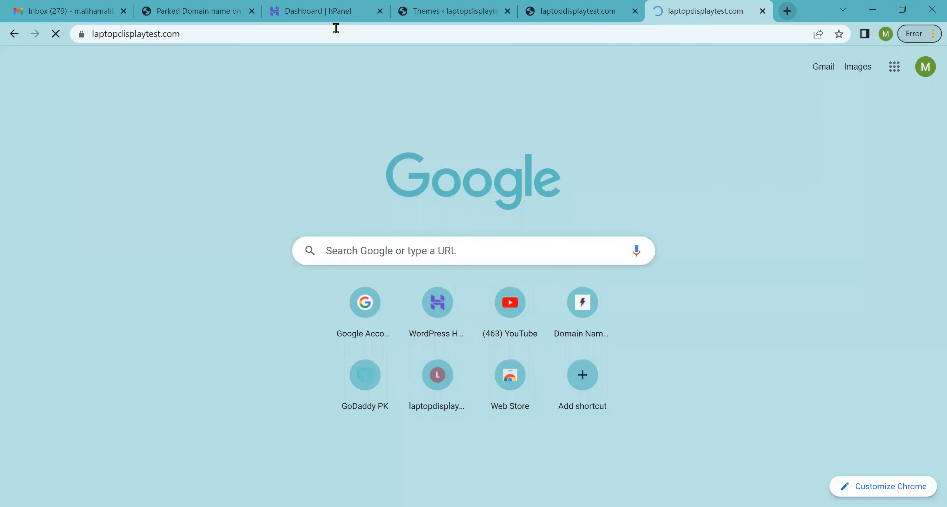
{"action": "double_click", "coordinate": [104, 34]}
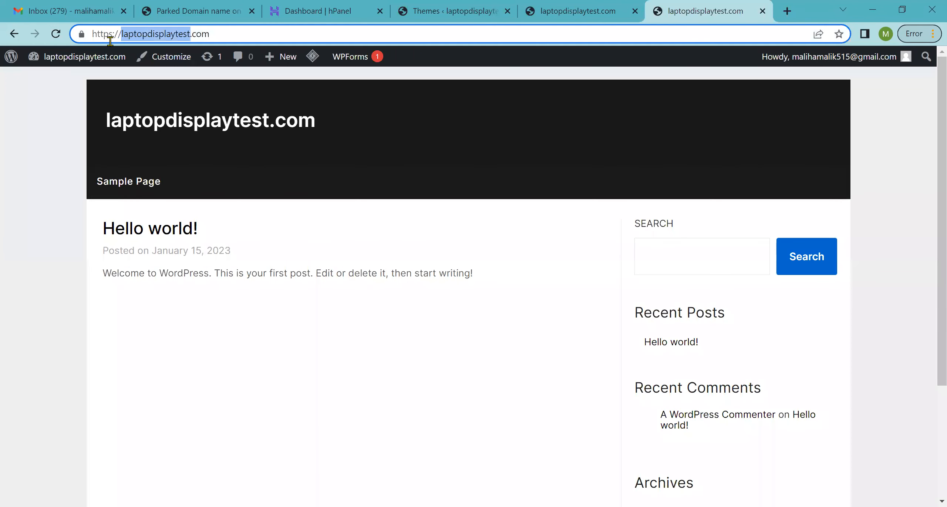
{"action": "left_click", "coordinate": [65, 178]}
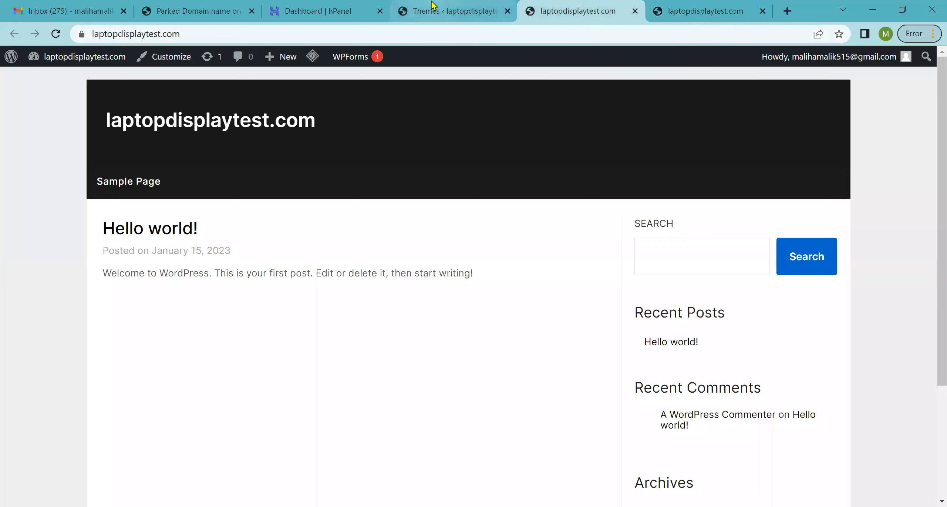
Return to the Themes page, start adding a new theme by upload, and open the file chooser
{"action": "left_click", "coordinate": [431, 10]}
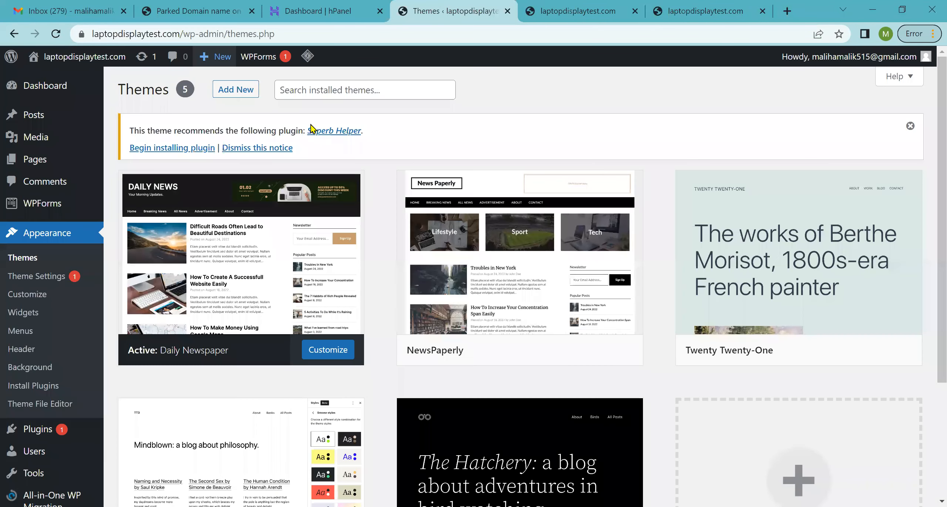
{"action": "left_click", "coordinate": [48, 264]}
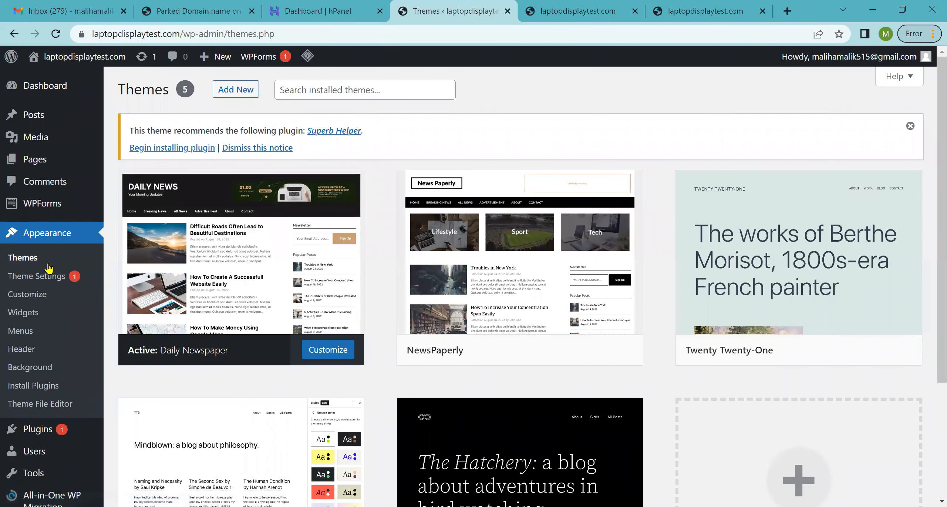
{"action": "left_click", "coordinate": [235, 90]}
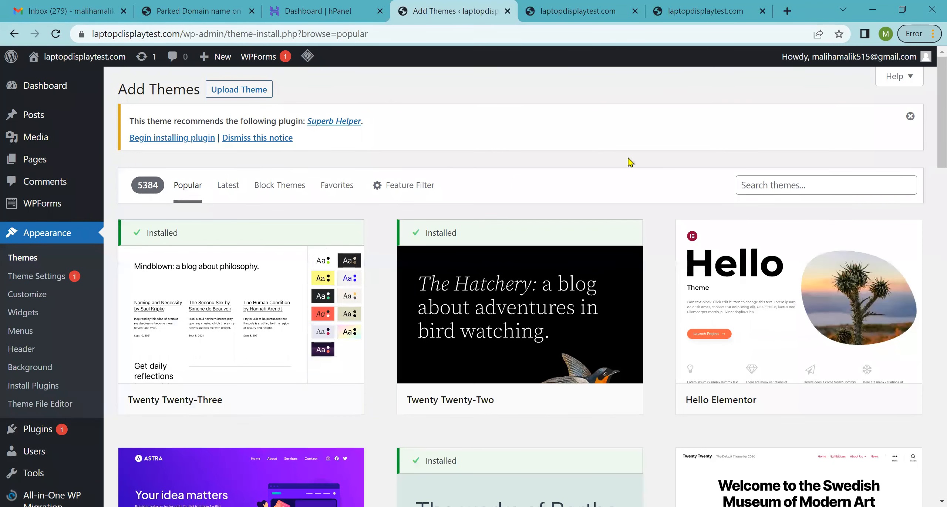
{"action": "left_click", "coordinate": [265, 96]}
{"action": "left_click", "coordinate": [455, 267]}
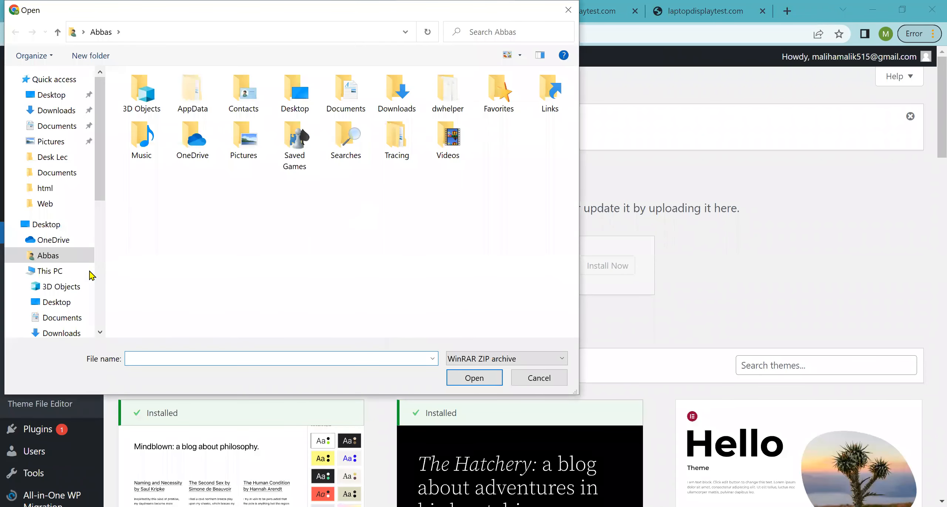
Choose the DgAps-A-1.3 ZIP archive from WP Themes > Themes > DgAps on drive D: and install it
{"action": "scroll", "coordinate": [59, 331], "scroll_direction": "down", "scroll_amount": 2}
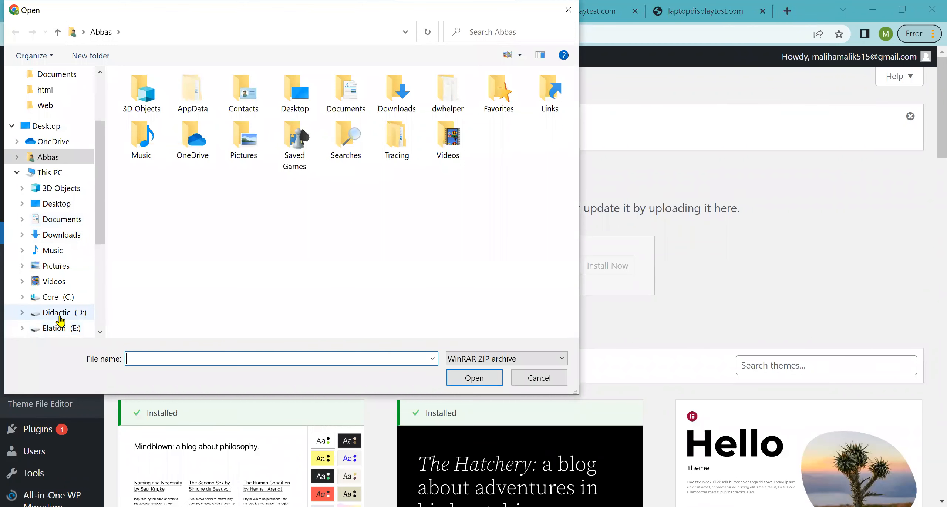
{"action": "left_click", "coordinate": [56, 313]}
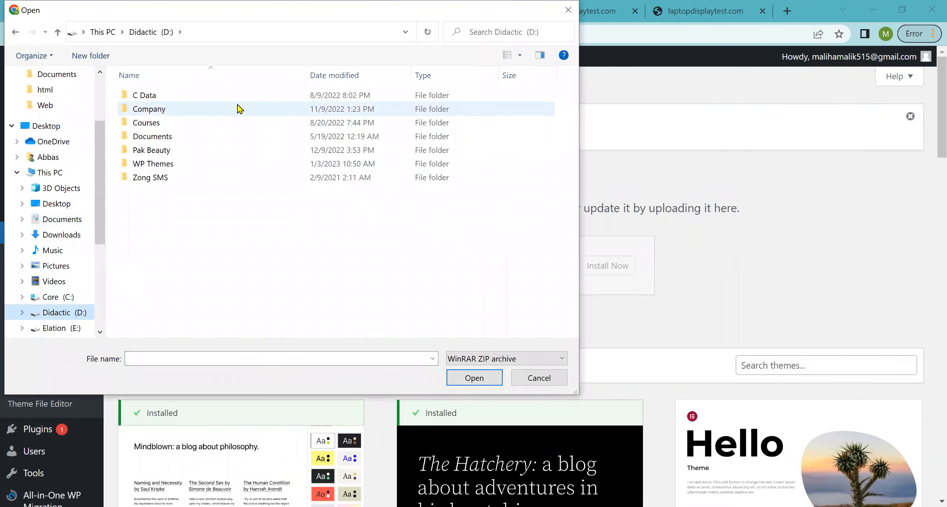
{"action": "double_click", "coordinate": [227, 163]}
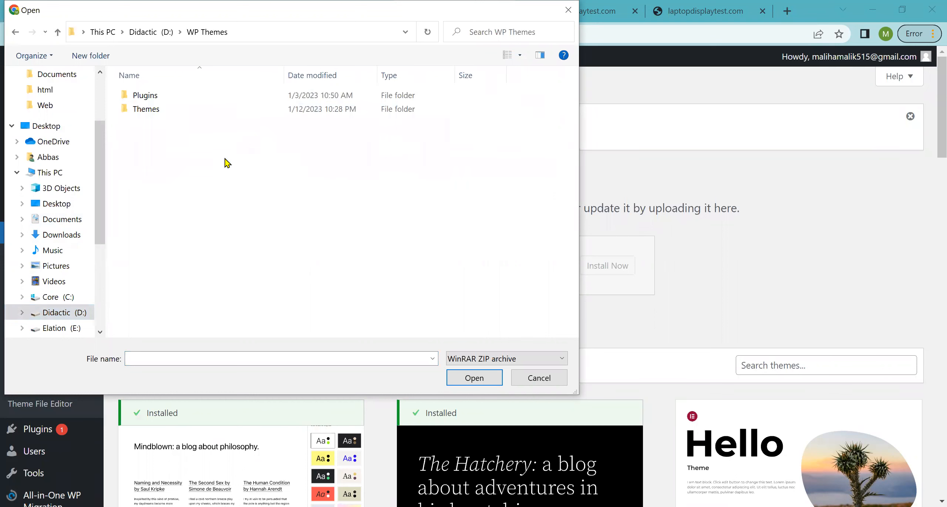
{"action": "double_click", "coordinate": [209, 117]}
{"action": "double_click", "coordinate": [206, 97]}
{"action": "left_click", "coordinate": [203, 98]}
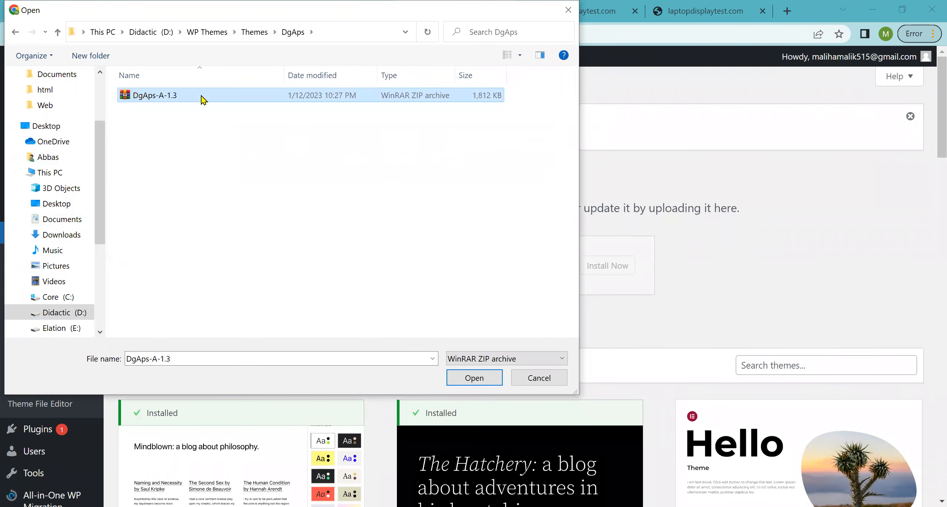
{"action": "key", "text": "Return"}
{"action": "left_click", "coordinate": [608, 266]}
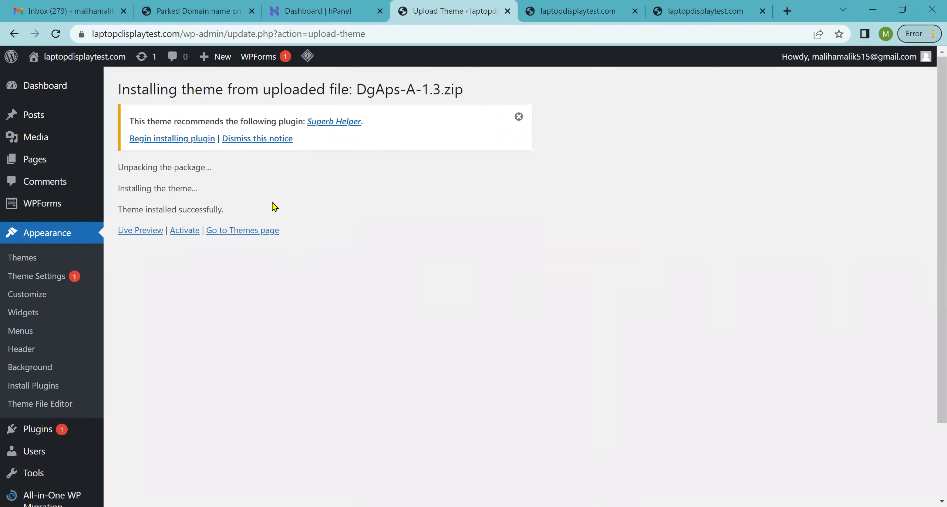
Review the theme installation result and find DgAps A-1.3 with its activation option among the installed themes
{"action": "left_click_drag", "start_coordinate": [123, 212], "coordinate": [261, 209]}
{"action": "scroll", "coordinate": [261, 209], "scroll_direction": "up", "scroll_amount": 5}
{"action": "scroll", "coordinate": [261, 214], "scroll_direction": "down", "scroll_amount": 5}
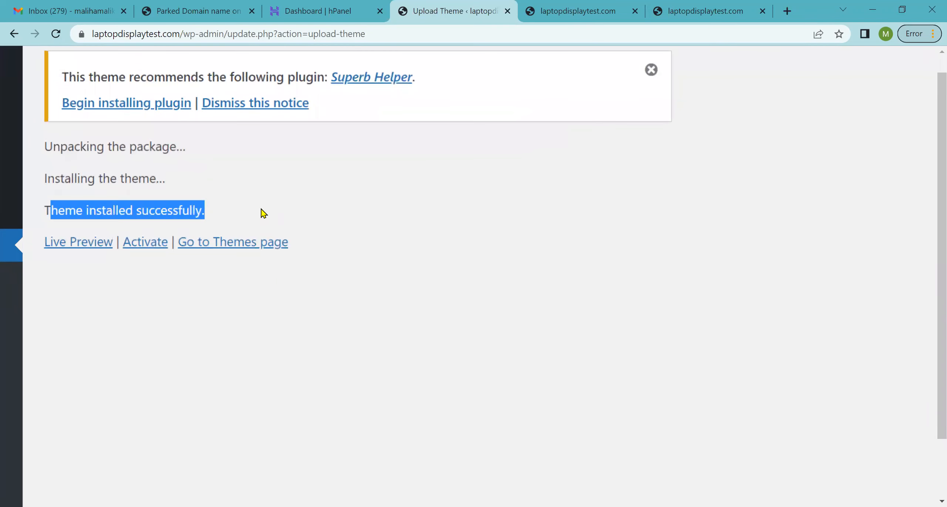
{"action": "left_click", "coordinate": [50, 257]}
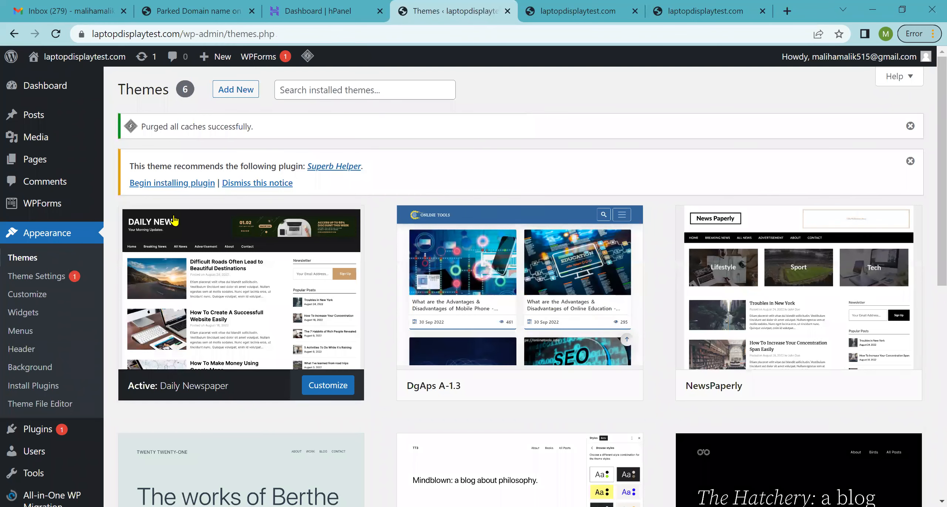
{"action": "mouse_move", "coordinate": [556, 386]}
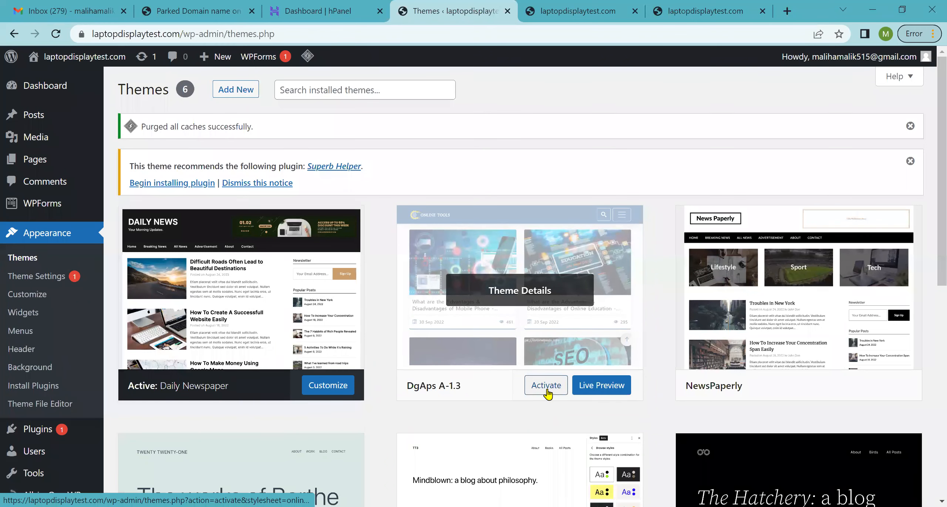
Refresh the live site, close the duplicate laptopdisplaytest.com tab and return to the Themes page
{"action": "left_click", "coordinate": [550, 5]}
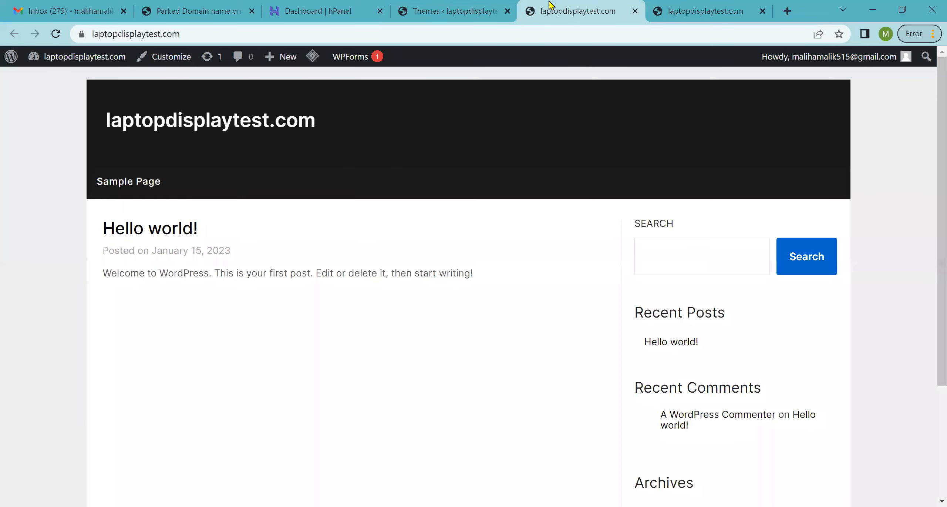
{"action": "left_click", "coordinate": [55, 34]}
{"action": "left_click", "coordinate": [739, 11]}
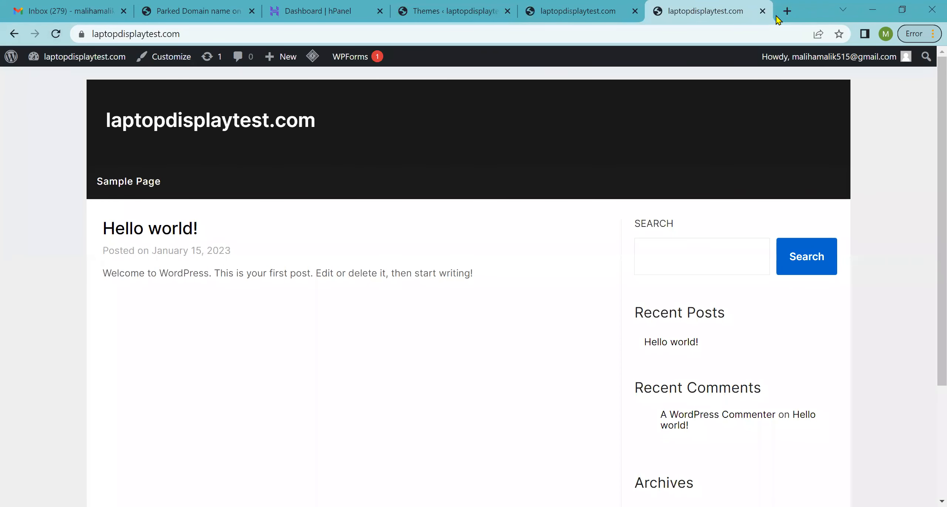
{"action": "left_click", "coordinate": [763, 11]}
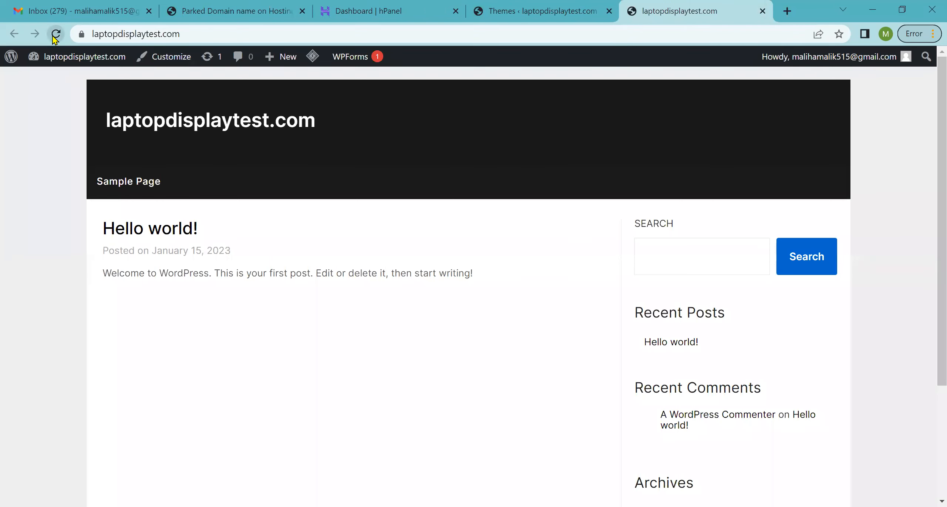
{"action": "left_click", "coordinate": [531, 6]}
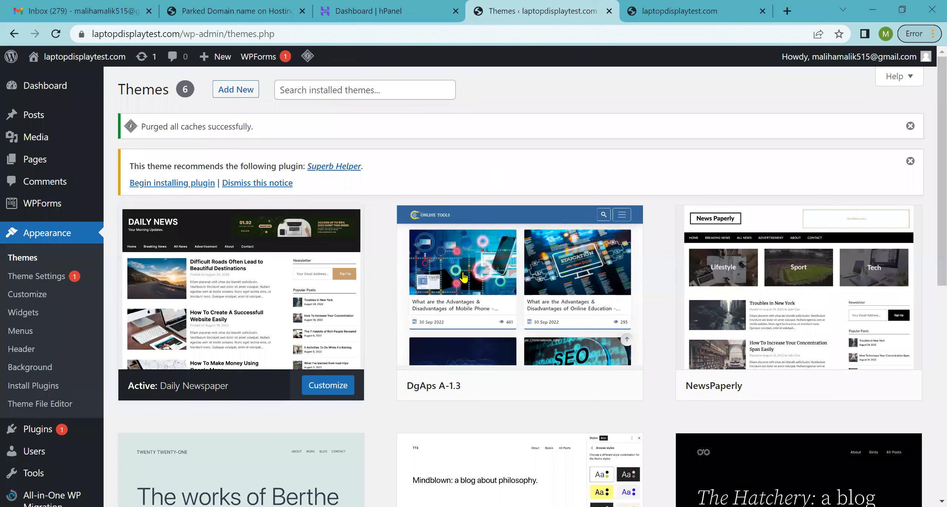
Activate the DgAps A-1.3 theme and reload the live site to see its new design
{"action": "mouse_move", "coordinate": [444, 316]}
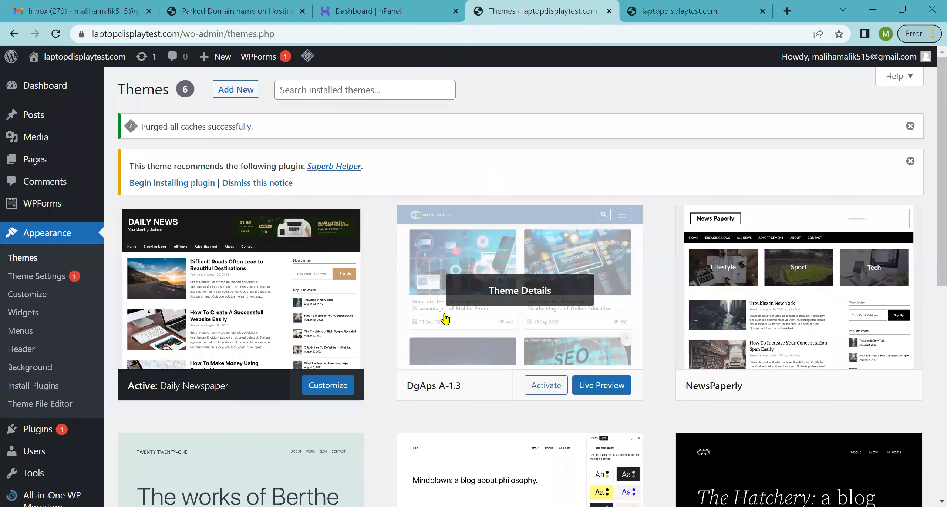
{"action": "left_click", "coordinate": [553, 388]}
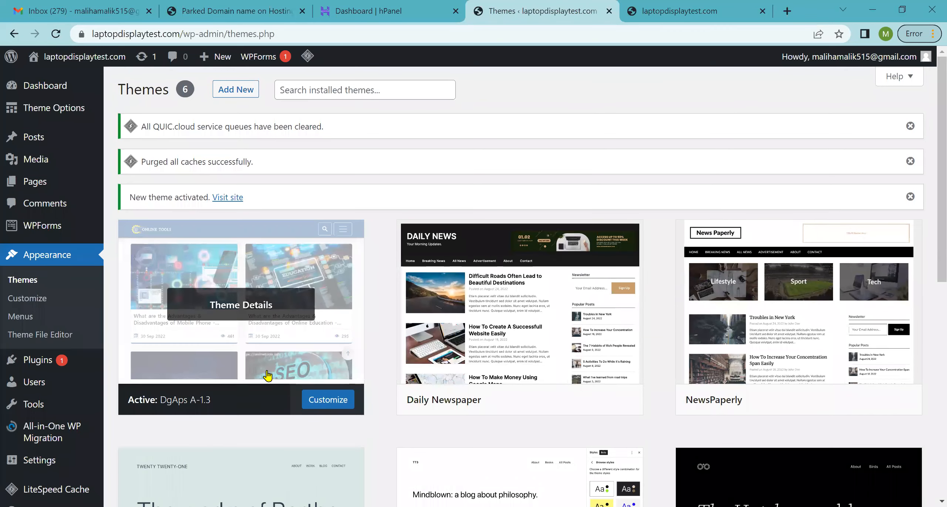
{"action": "left_click", "coordinate": [695, 9]}
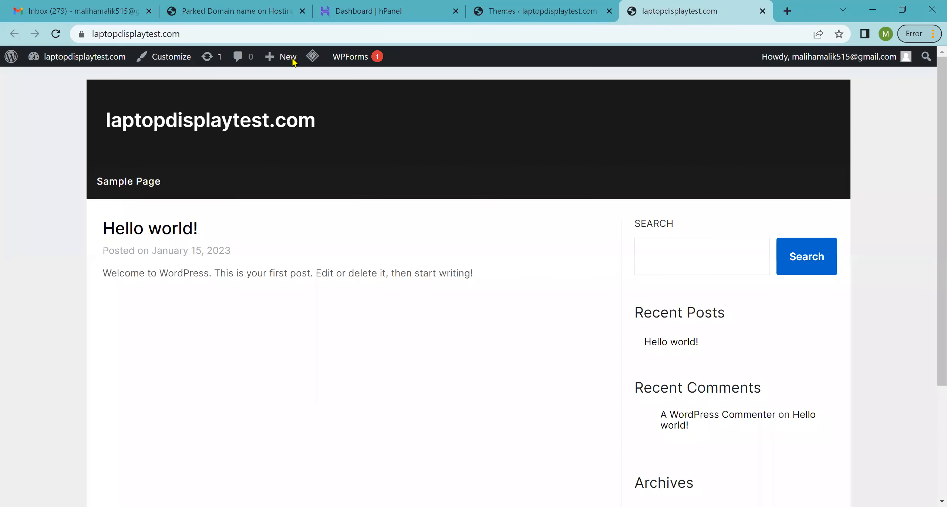
{"action": "left_click", "coordinate": [56, 34]}
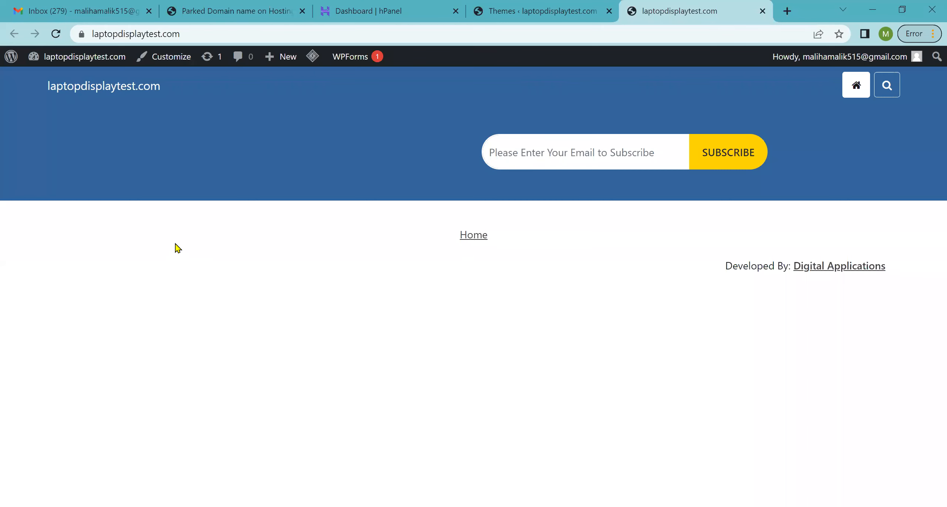
Return to the Themes page, switch the active theme back to Daily Newspaper and reload the live site
{"action": "left_click", "coordinate": [523, 10]}
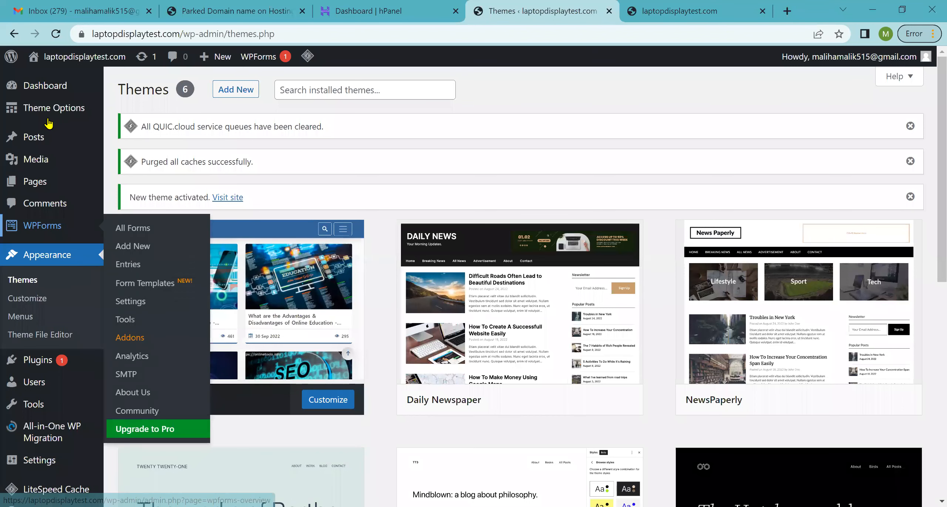
{"action": "mouse_move", "coordinate": [45, 113]}
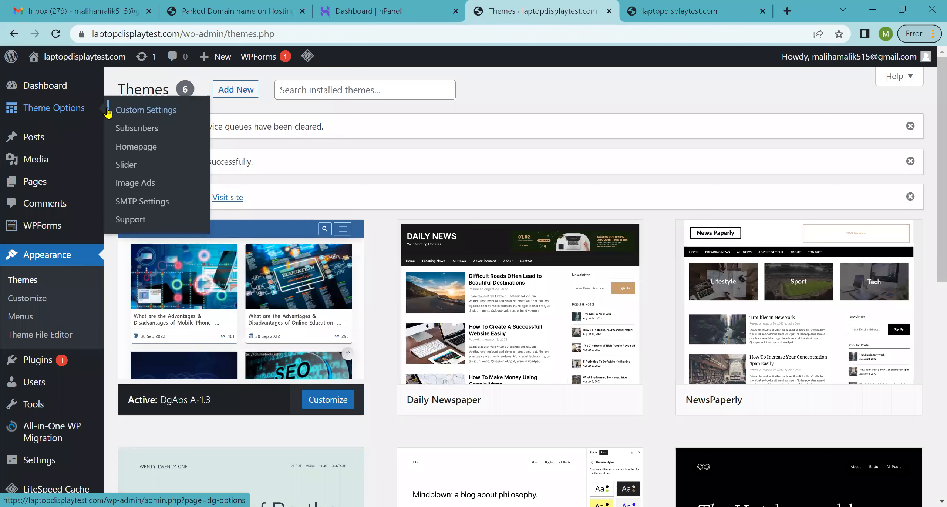
{"action": "left_click", "coordinate": [554, 401]}
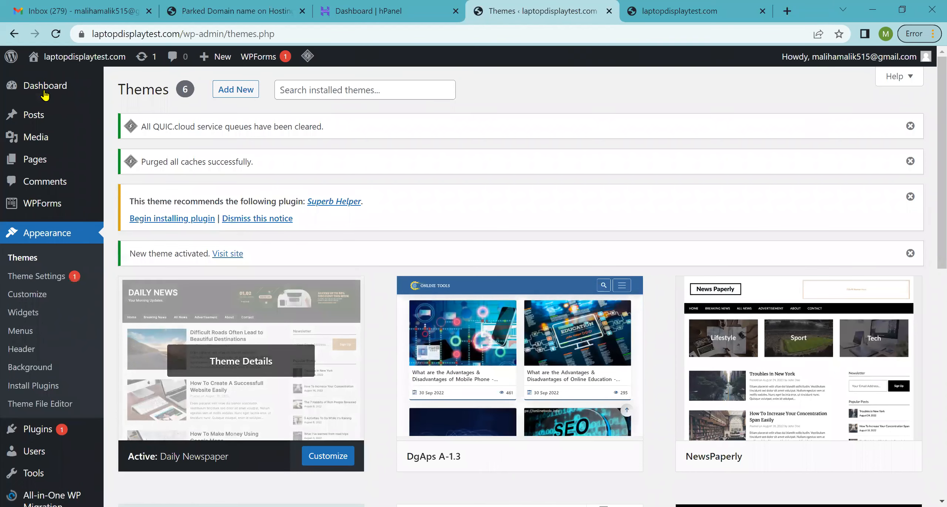
{"action": "mouse_move", "coordinate": [31, 138]}
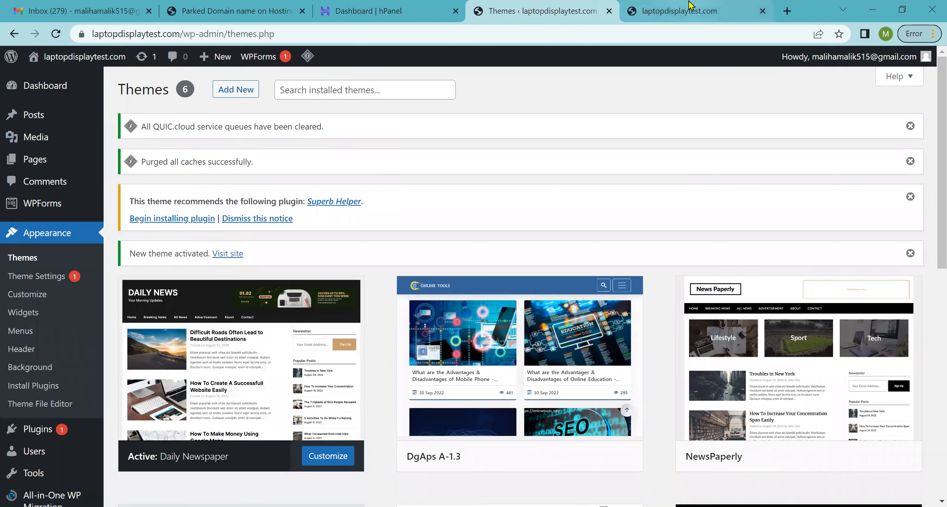
{"action": "left_click", "coordinate": [647, 8]}
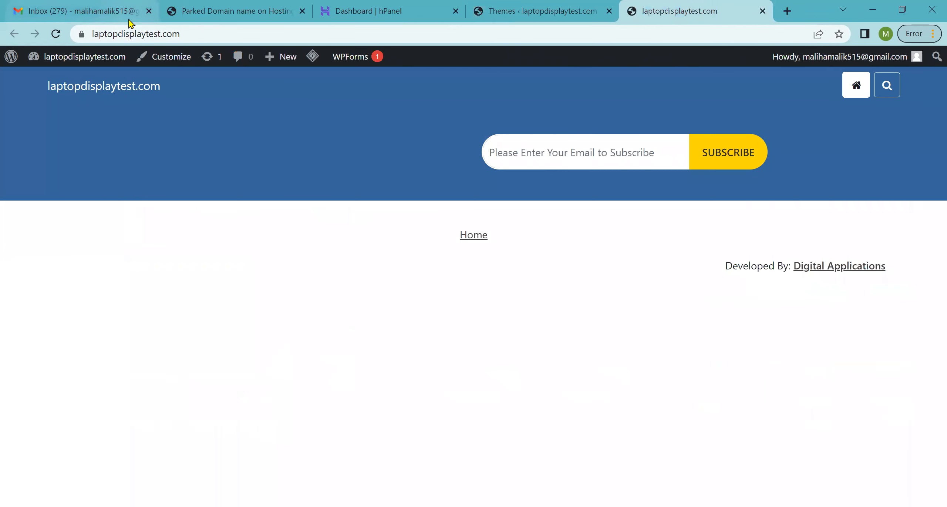
{"action": "left_click", "coordinate": [56, 34]}
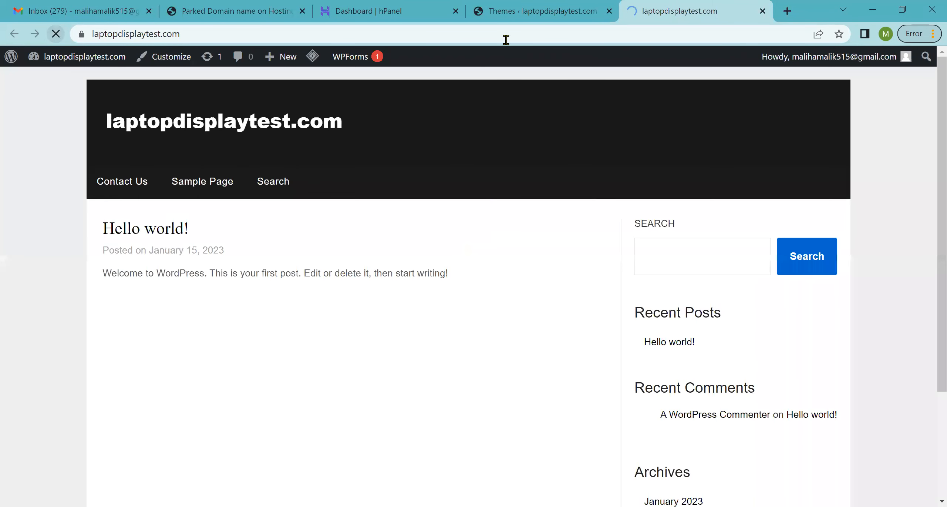
Reactivate the DgAps A-1.3 theme from the Themes page and open its Theme Options
{"action": "left_click", "coordinate": [550, 6]}
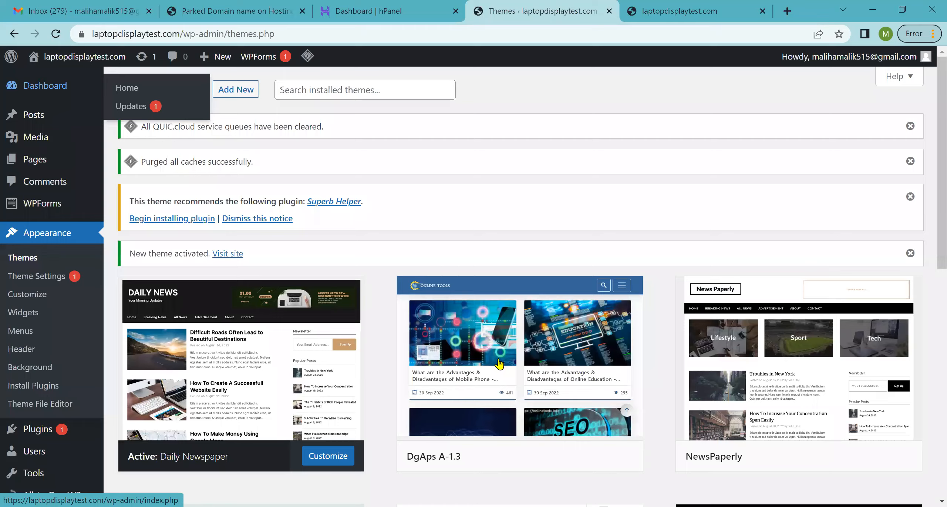
{"action": "scroll", "coordinate": [499, 364], "scroll_direction": "down", "scroll_amount": 1}
{"action": "scroll", "coordinate": [499, 364], "scroll_direction": "up", "scroll_amount": 1}
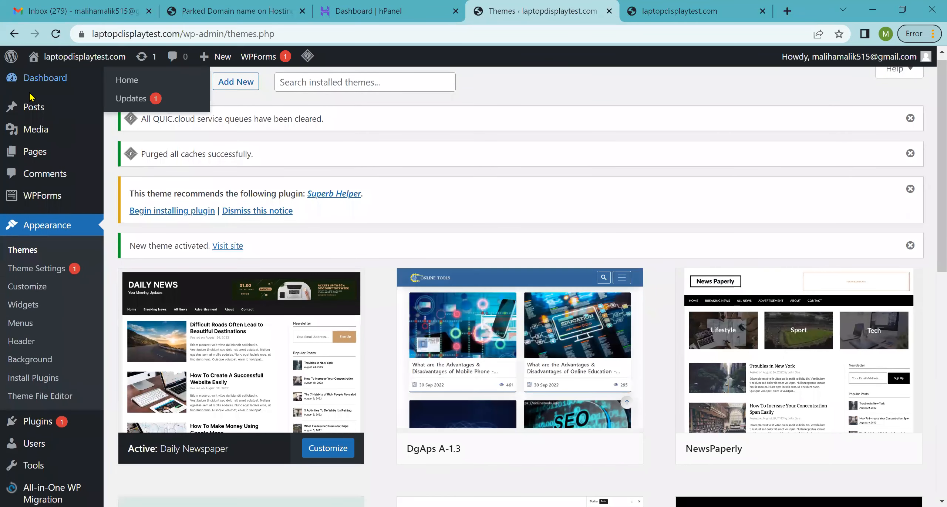
{"action": "mouse_move", "coordinate": [61, 106]}
{"action": "left_click", "coordinate": [563, 454]}
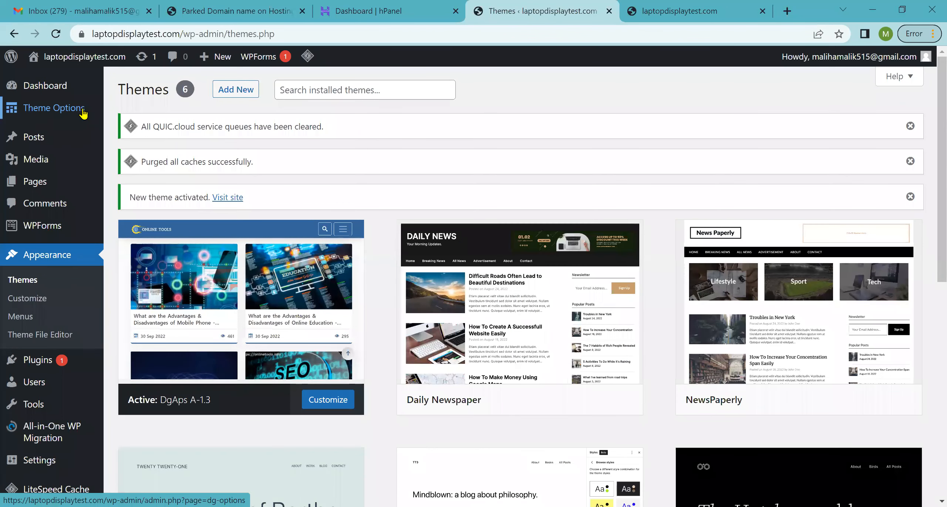
{"action": "left_click", "coordinate": [83, 111]}
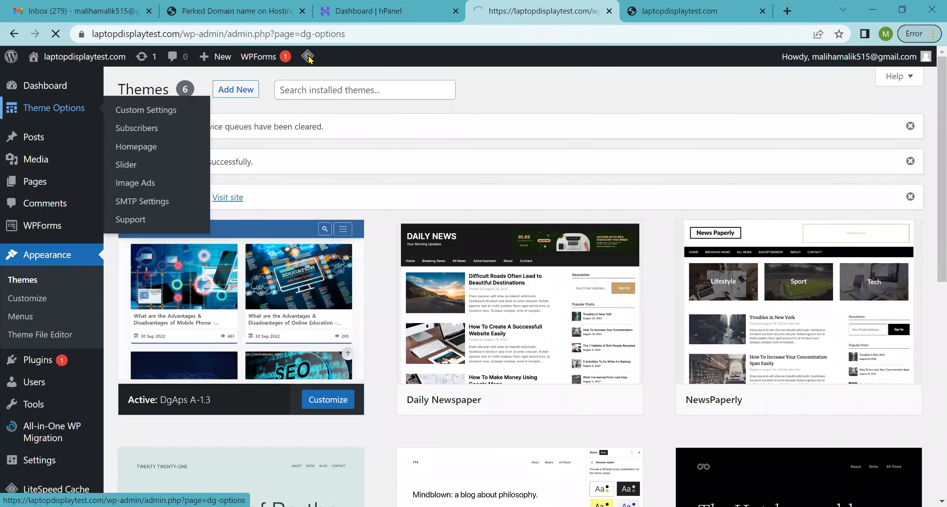
Reload the live site and compare it with the theme's Custom Settings page
{"action": "left_click", "coordinate": [635, 5]}
{"action": "left_click", "coordinate": [56, 34]}
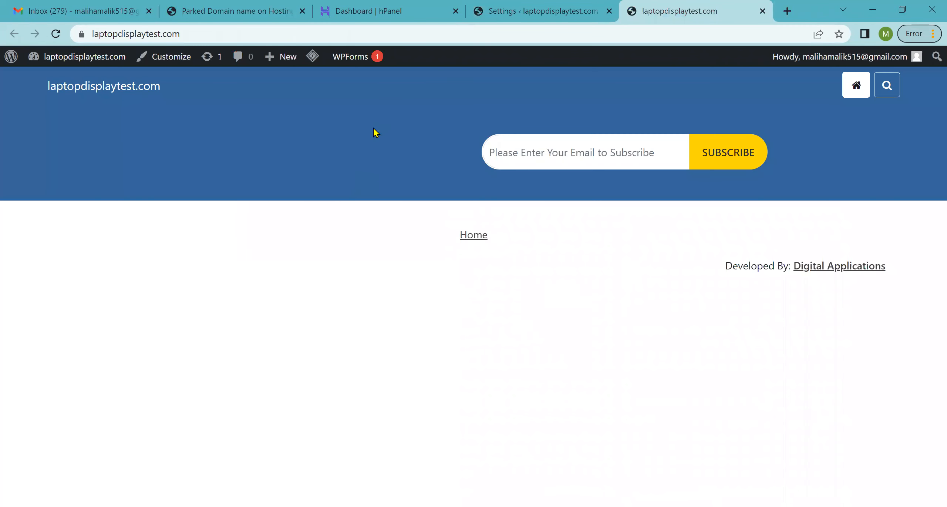
{"action": "left_click", "coordinate": [570, 6]}
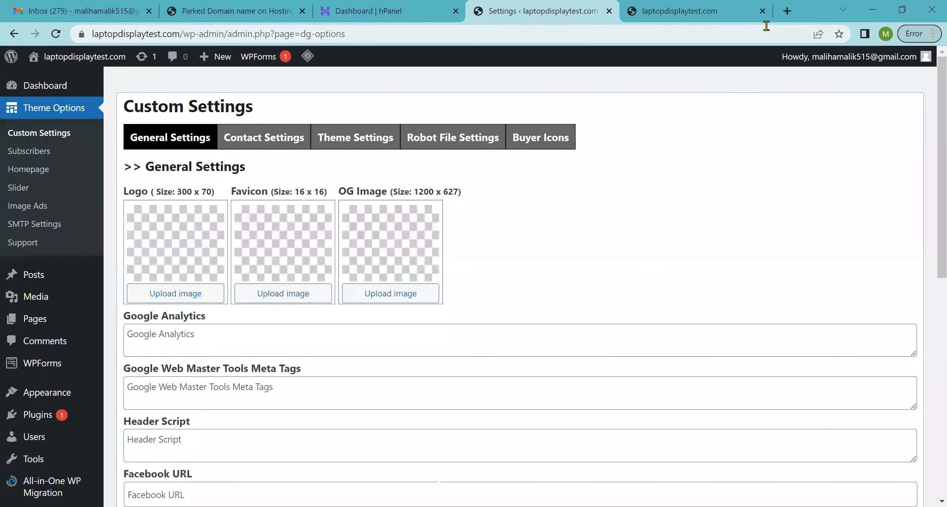
{"action": "left_click", "coordinate": [665, 5]}
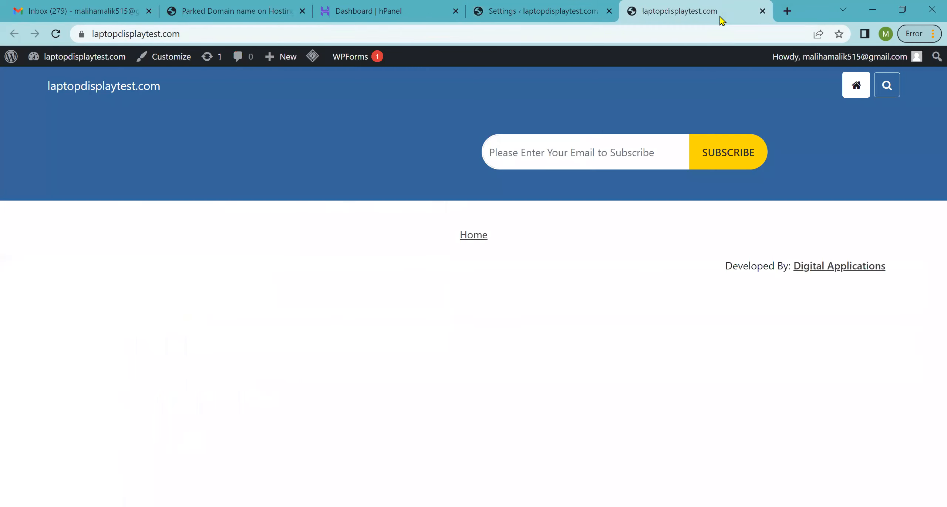
Open jobistan.net in a new browser tab
{"action": "left_click", "coordinate": [786, 11]}
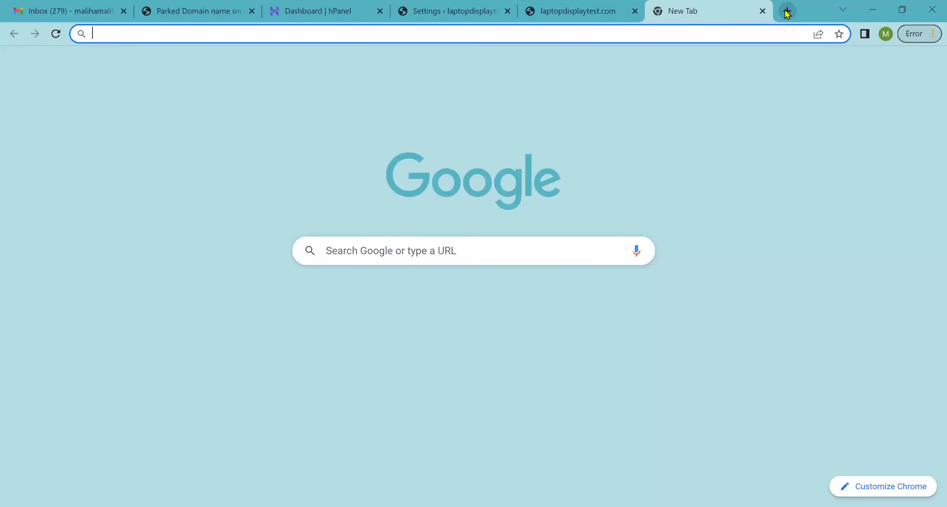
{"action": "type", "text": "jobistan"}
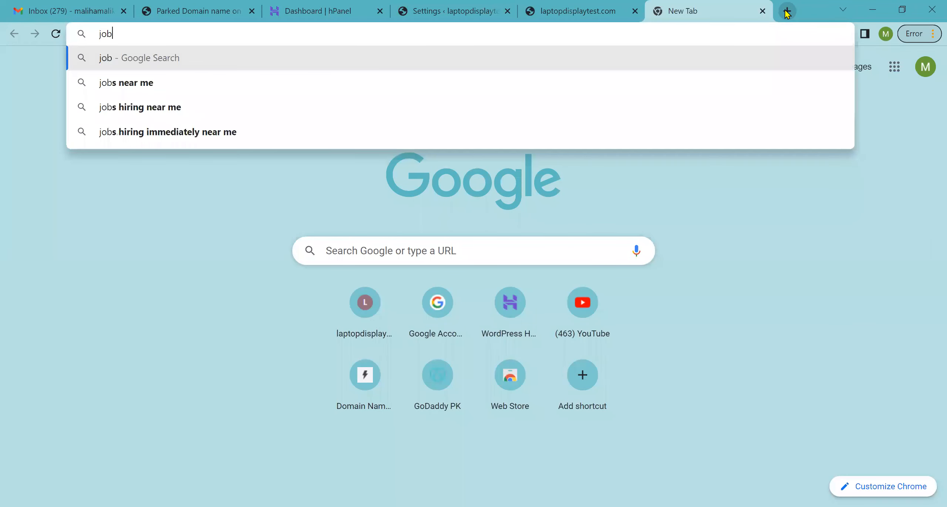
{"action": "type", "text": ".net"}
{"action": "key", "text": "Return"}
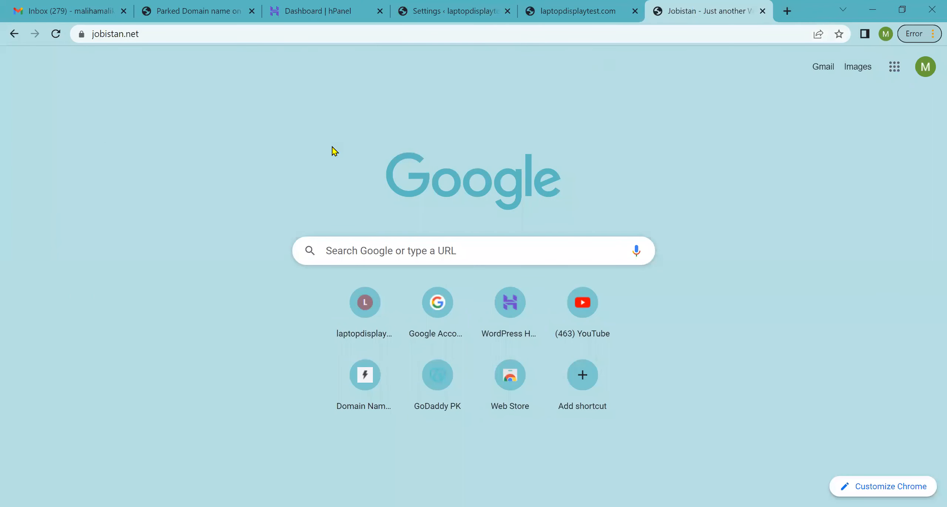
Look through the jobistan.net homepage sections down to the footer and open the Advantages & Disadvantages of SEO post in a separate tab
{"action": "scroll", "coordinate": [327, 316], "scroll_direction": "down", "scroll_amount": 10}
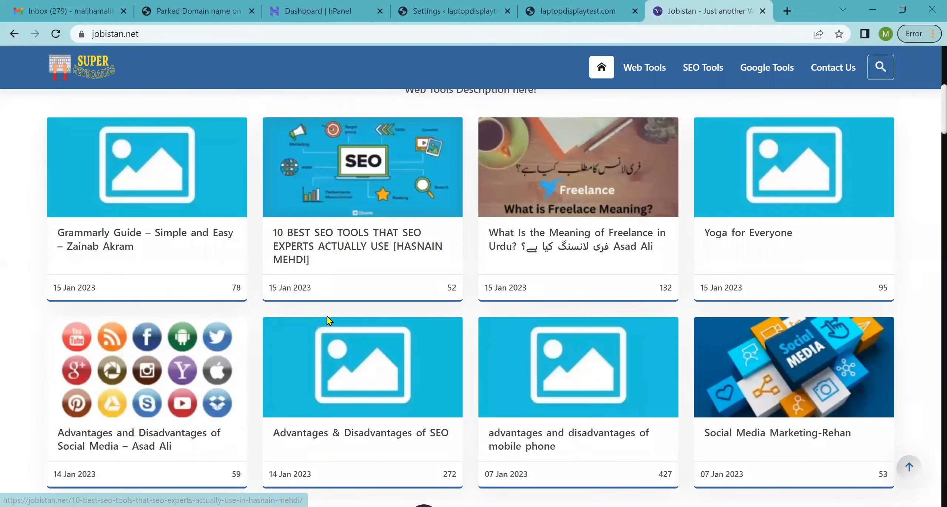
{"action": "scroll", "coordinate": [327, 317], "scroll_direction": "down", "scroll_amount": 4}
{"action": "right_click", "coordinate": [372, 294]}
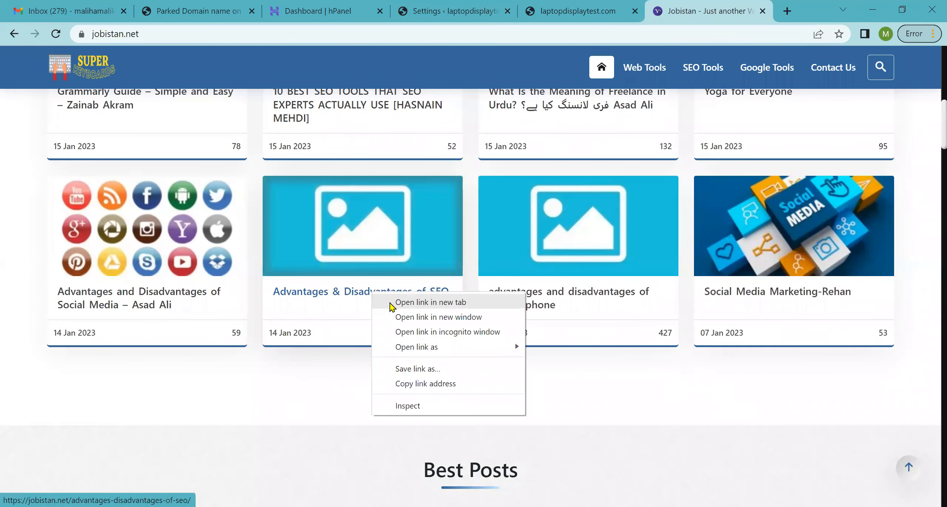
{"action": "left_click", "coordinate": [422, 302]}
{"action": "scroll", "coordinate": [391, 306], "scroll_direction": "up", "scroll_amount": 14}
{"action": "scroll", "coordinate": [390, 306], "scroll_direction": "down", "scroll_amount": 9}
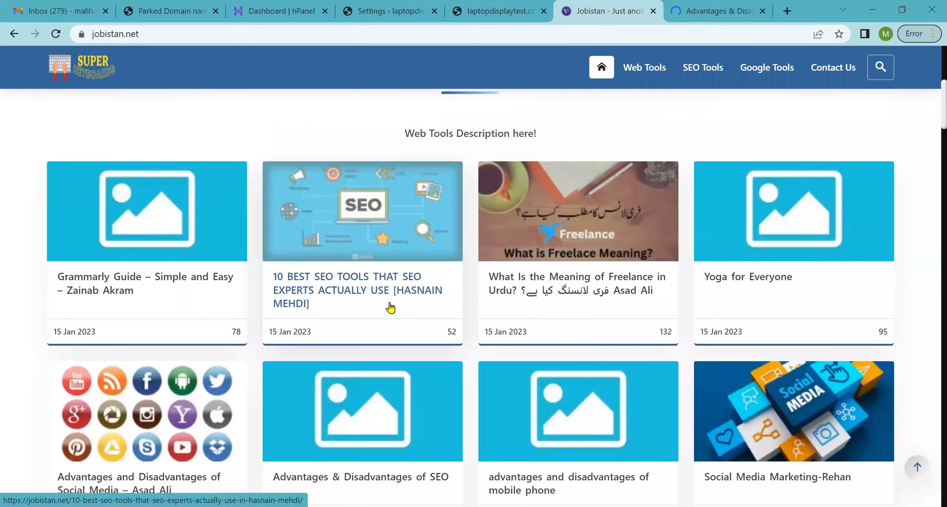
{"action": "scroll", "coordinate": [392, 307], "scroll_direction": "down", "scroll_amount": 12}
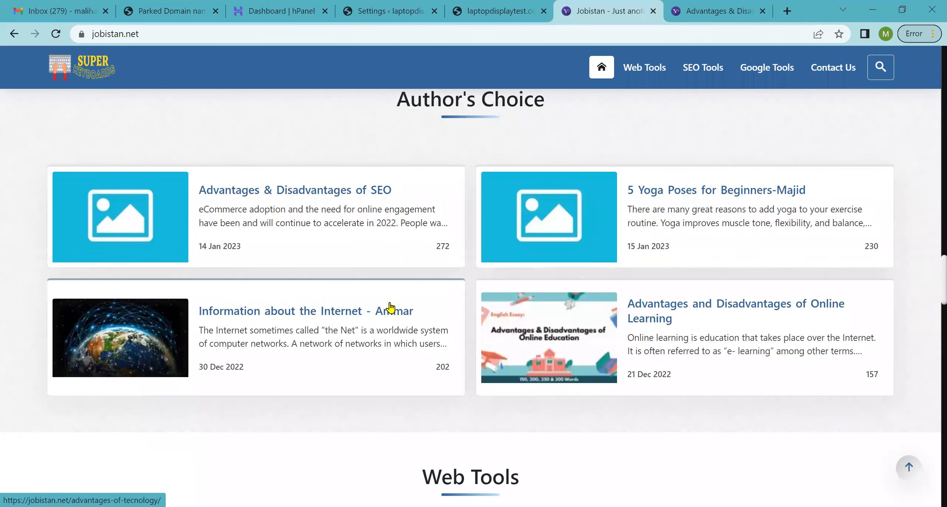
{"action": "scroll", "coordinate": [390, 307], "scroll_direction": "down", "scroll_amount": 10}
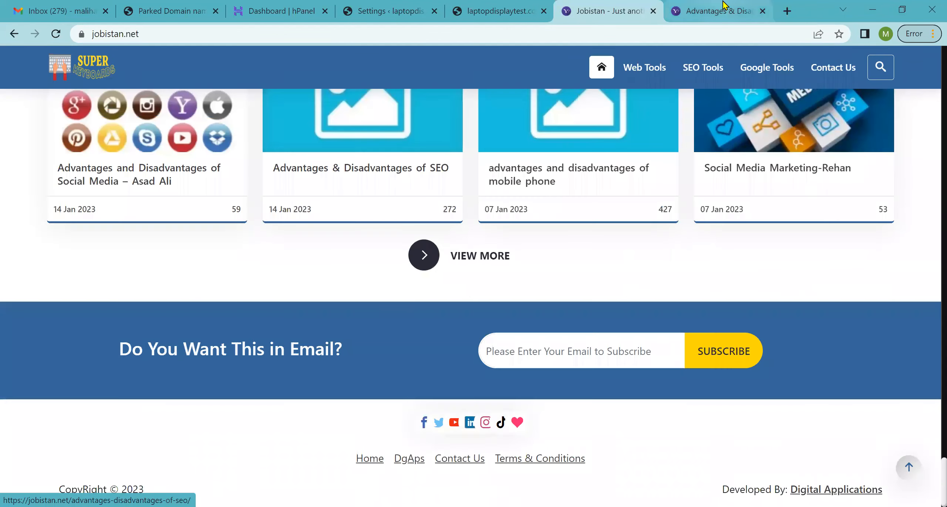
Examine the SEO article's layout, including its table of contents, videos, images, quotes, related posts and product buttons
{"action": "key", "text": "ctrl+Tab"}
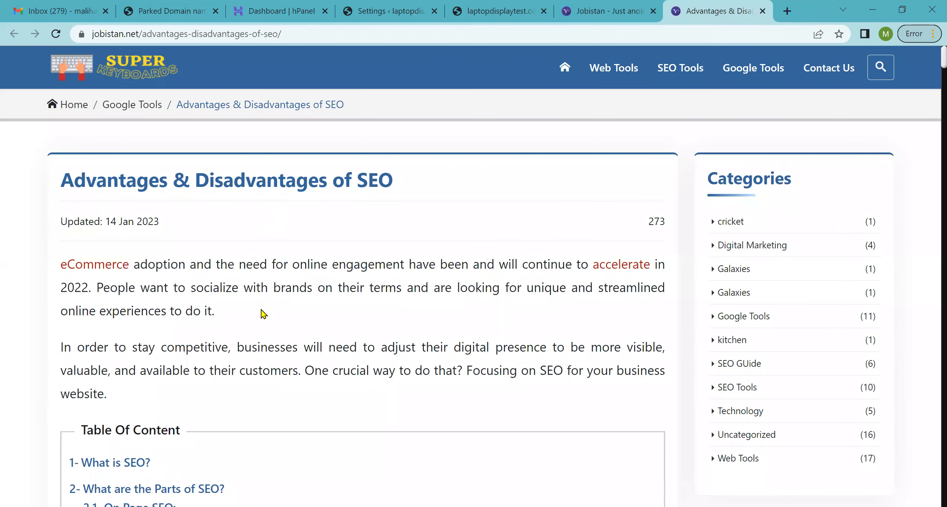
{"action": "scroll", "coordinate": [263, 314], "scroll_direction": "down", "scroll_amount": 15}
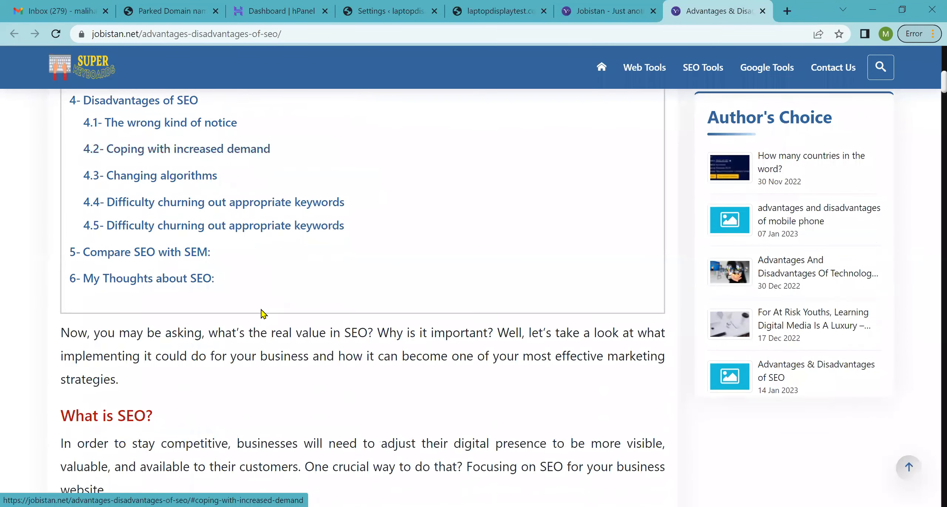
{"action": "scroll", "coordinate": [262, 313], "scroll_direction": "down", "scroll_amount": 8}
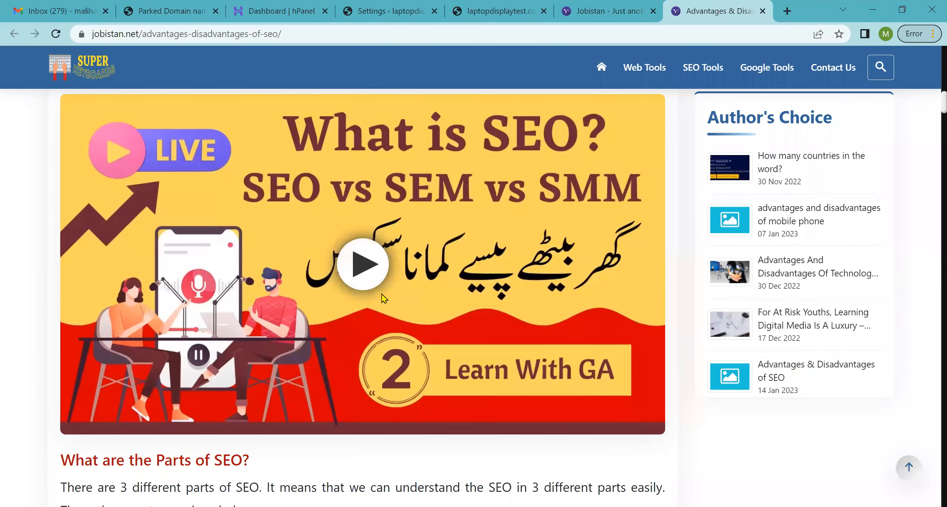
{"action": "scroll", "coordinate": [381, 297], "scroll_direction": "down", "scroll_amount": 7}
{"action": "scroll", "coordinate": [384, 298], "scroll_direction": "down", "scroll_amount": 2}
{"action": "scroll", "coordinate": [386, 336], "scroll_direction": "down", "scroll_amount": 6}
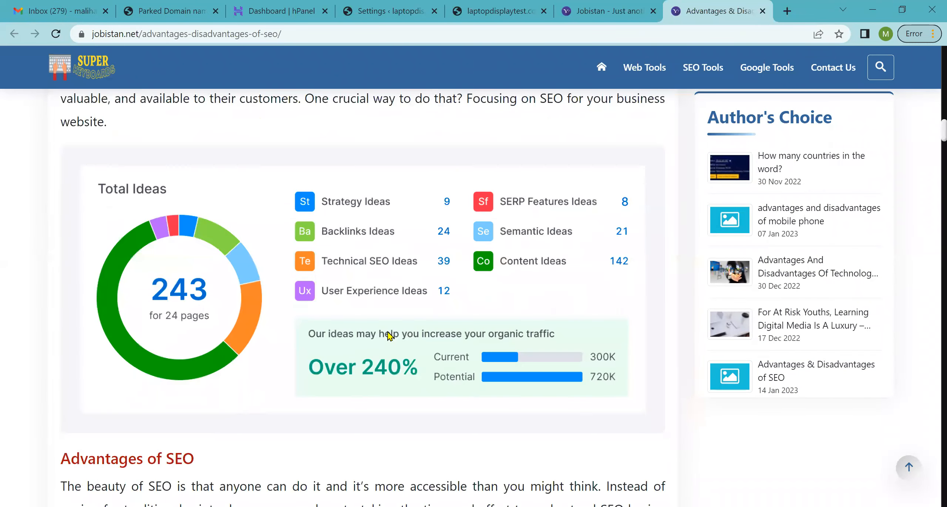
{"action": "scroll", "coordinate": [385, 338], "scroll_direction": "down", "scroll_amount": 12}
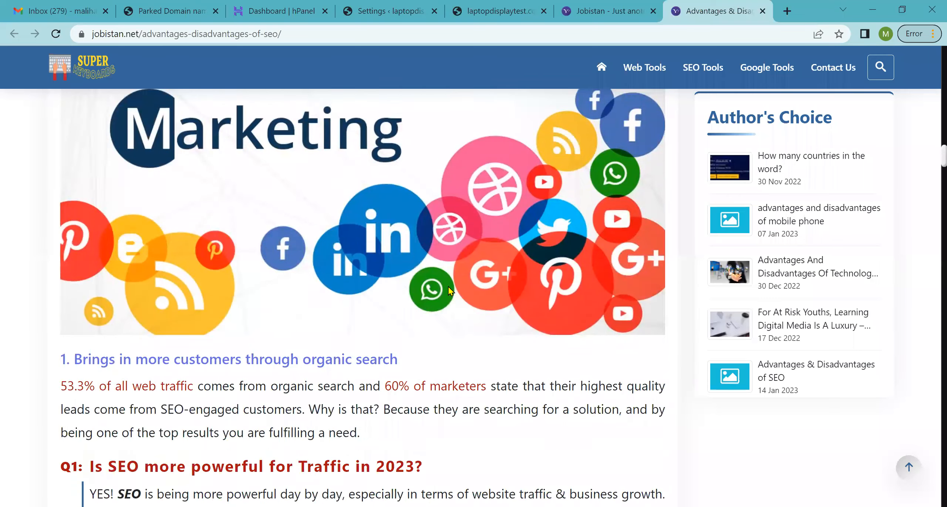
{"action": "scroll", "coordinate": [260, 258], "scroll_direction": "down", "scroll_amount": 7}
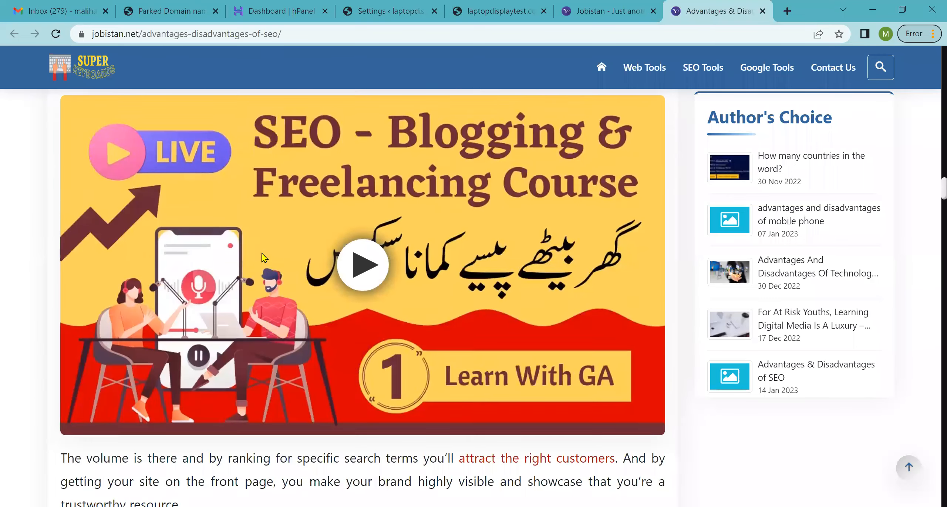
{"action": "scroll", "coordinate": [376, 317], "scroll_direction": "down", "scroll_amount": 7}
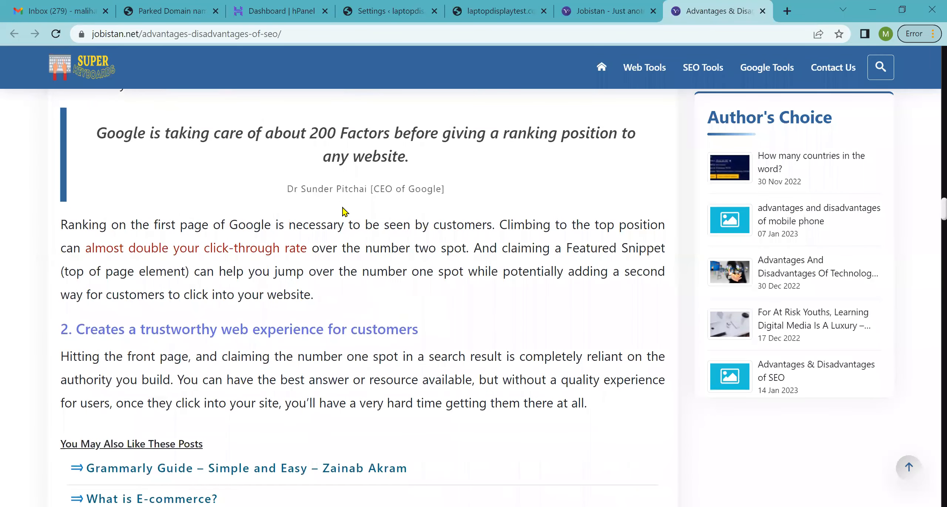
{"action": "scroll", "coordinate": [356, 189], "scroll_direction": "down", "scroll_amount": 5}
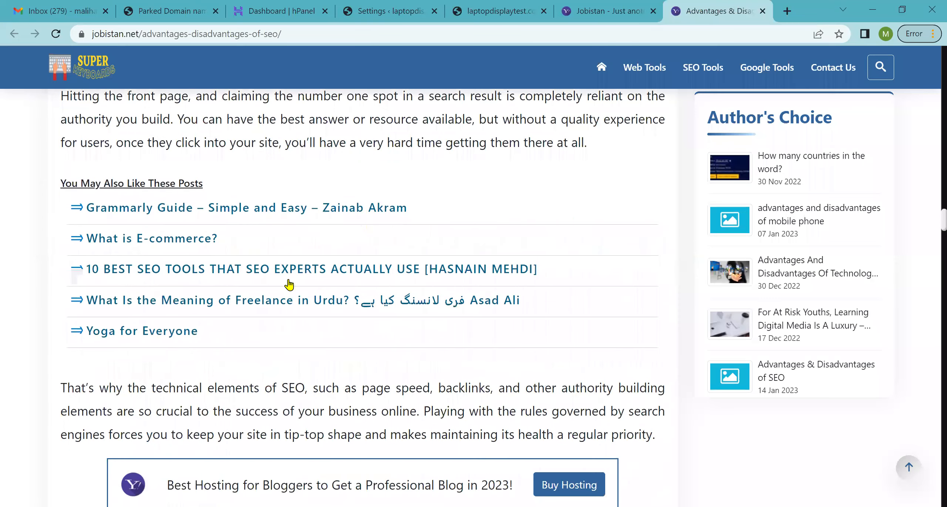
{"action": "scroll", "coordinate": [299, 281], "scroll_direction": "down", "scroll_amount": 7}
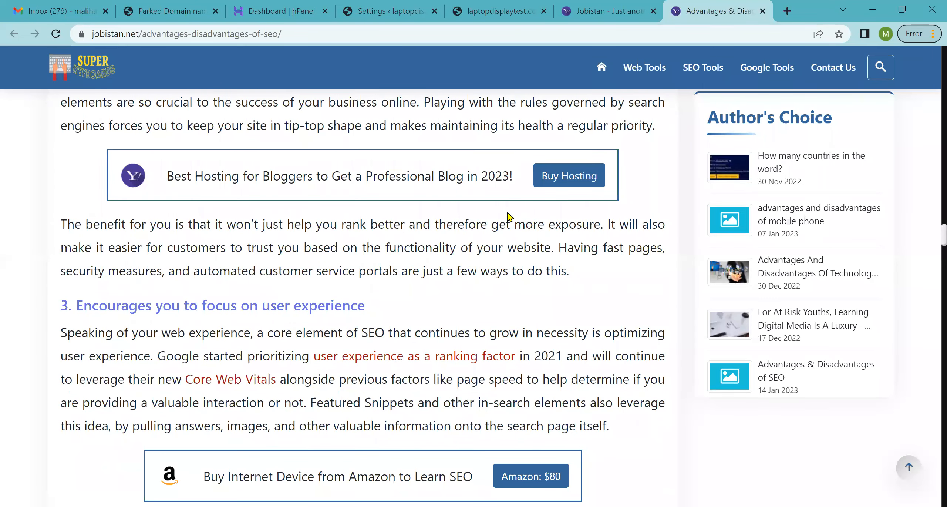
{"action": "scroll", "coordinate": [492, 274], "scroll_direction": "down", "scroll_amount": 5}
{"action": "scroll", "coordinate": [478, 331], "scroll_direction": "down", "scroll_amount": 5}
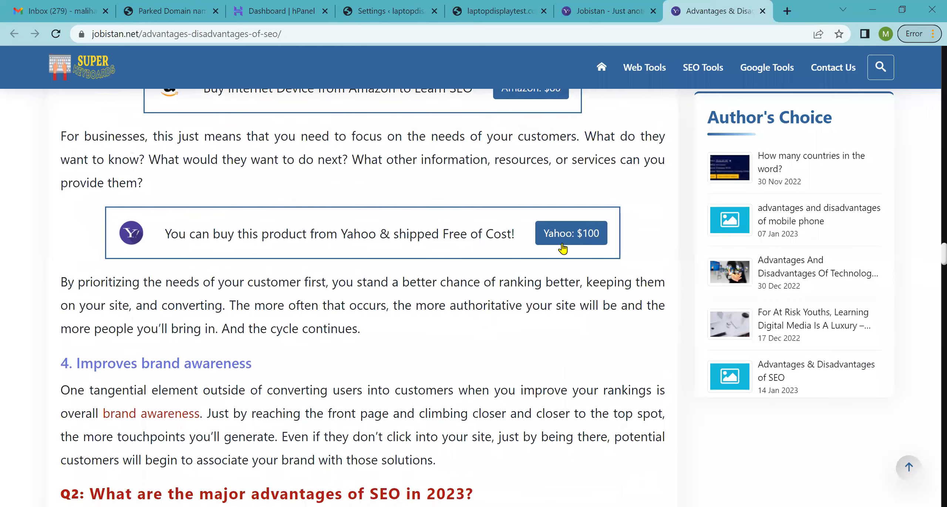
Examine the rest of the SEO article, including its drawbacks box, quotes, embedded video, related posts and green/red comparison boxes
{"action": "scroll", "coordinate": [545, 275], "scroll_direction": "down", "scroll_amount": 7}
{"action": "scroll", "coordinate": [267, 287], "scroll_direction": "down", "scroll_amount": 15}
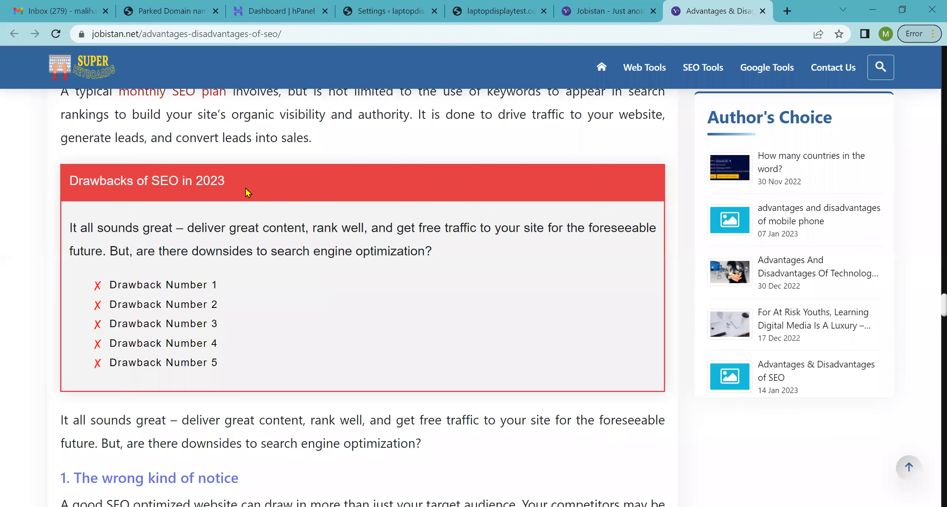
{"action": "scroll", "coordinate": [292, 302], "scroll_direction": "down", "scroll_amount": 10}
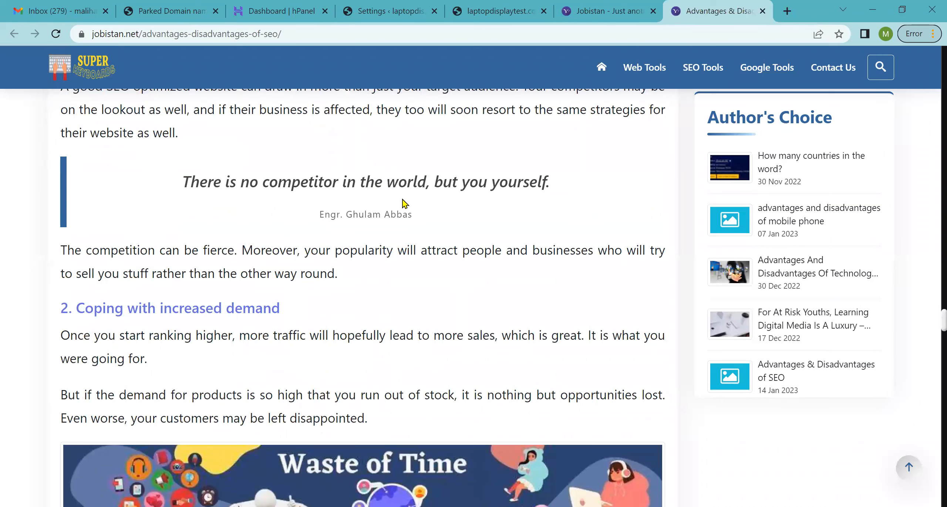
{"action": "scroll", "coordinate": [402, 203], "scroll_direction": "down", "scroll_amount": 10}
{"action": "scroll", "coordinate": [407, 202], "scroll_direction": "down", "scroll_amount": 17}
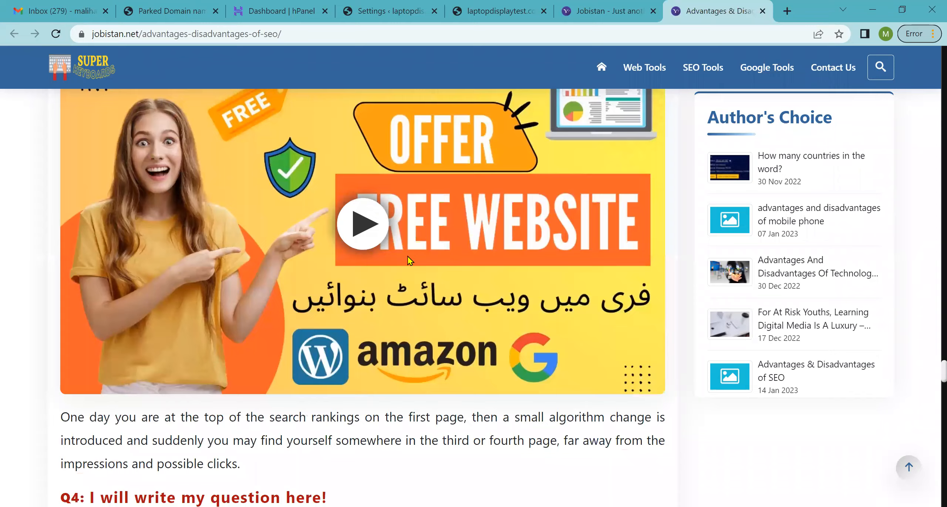
{"action": "scroll", "coordinate": [354, 198], "scroll_direction": "down", "scroll_amount": 10}
{"action": "scroll", "coordinate": [295, 289], "scroll_direction": "down", "scroll_amount": 8}
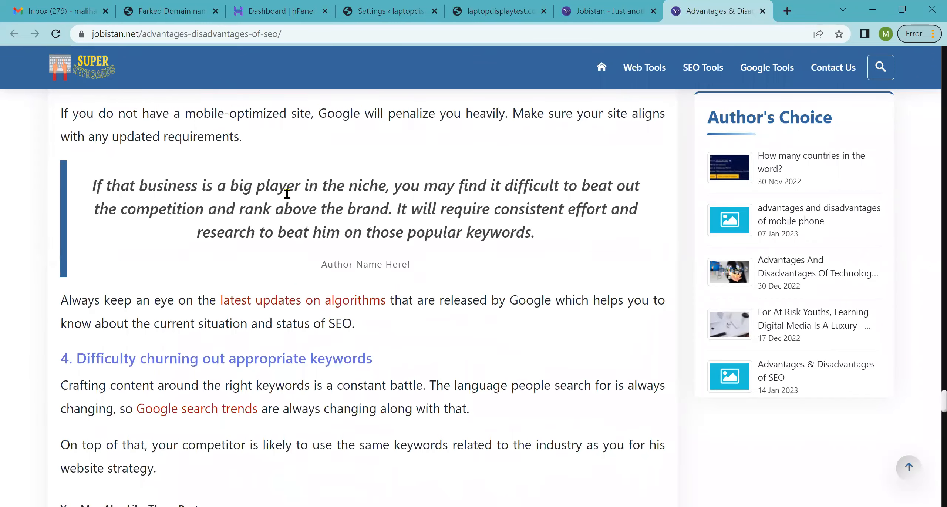
{"action": "scroll", "coordinate": [340, 286], "scroll_direction": "down", "scroll_amount": 9}
{"action": "scroll", "coordinate": [340, 285], "scroll_direction": "down", "scroll_amount": 14}
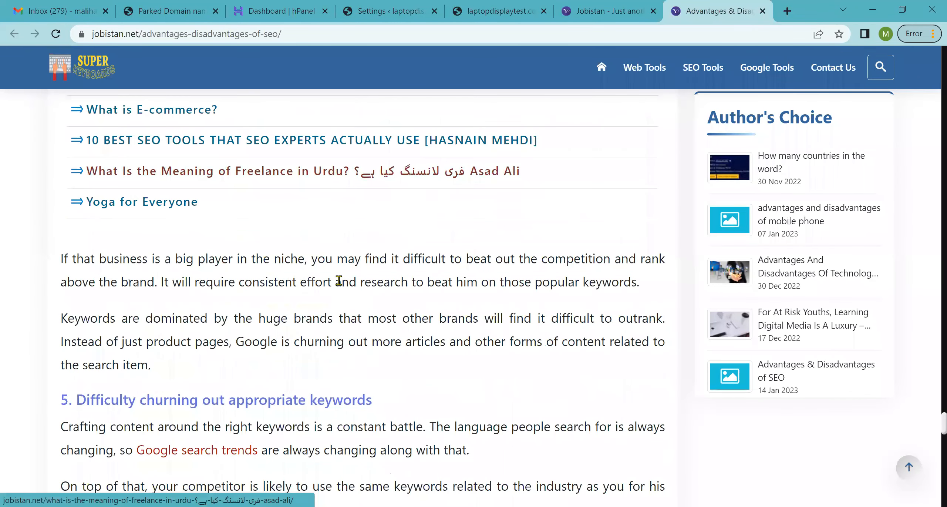
{"action": "scroll", "coordinate": [262, 298], "scroll_direction": "down", "scroll_amount": 7}
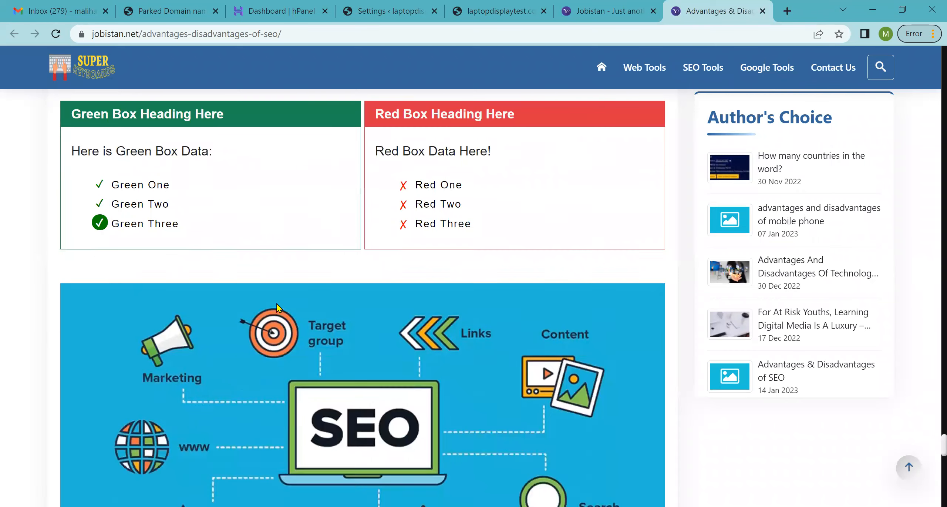
{"action": "scroll", "coordinate": [407, 379], "scroll_direction": "down", "scroll_amount": 8}
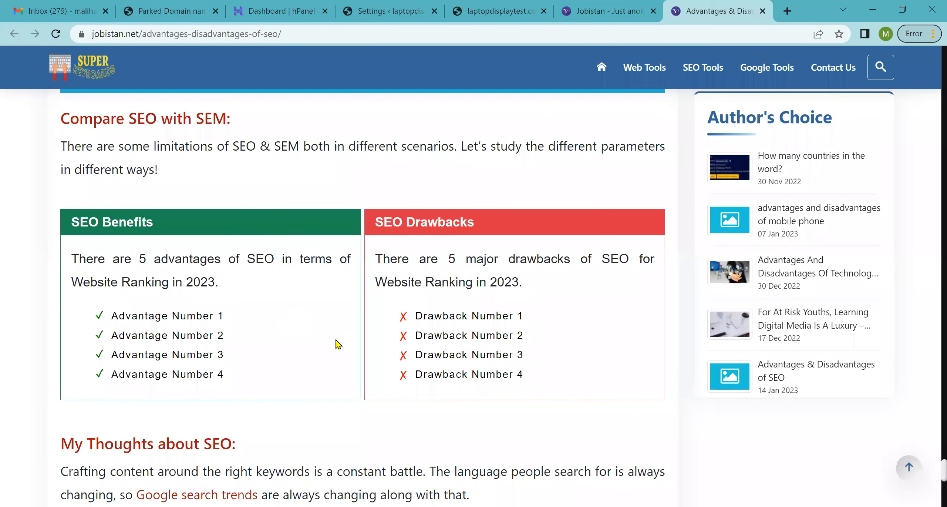
{"action": "scroll", "coordinate": [407, 353], "scroll_direction": "down", "scroll_amount": 10}
{"action": "scroll", "coordinate": [412, 353], "scroll_direction": "up", "scroll_amount": 9}
{"action": "scroll", "coordinate": [413, 351], "scroll_direction": "up", "scroll_amount": 15}
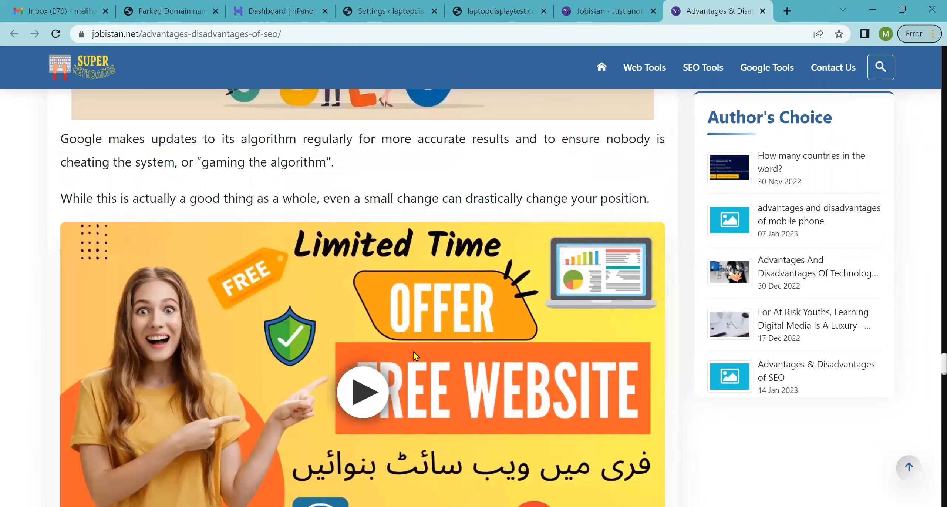
{"action": "scroll", "coordinate": [413, 355], "scroll_direction": "up", "scroll_amount": 12}
{"action": "scroll", "coordinate": [383, 358], "scroll_direction": "down", "scroll_amount": 1}
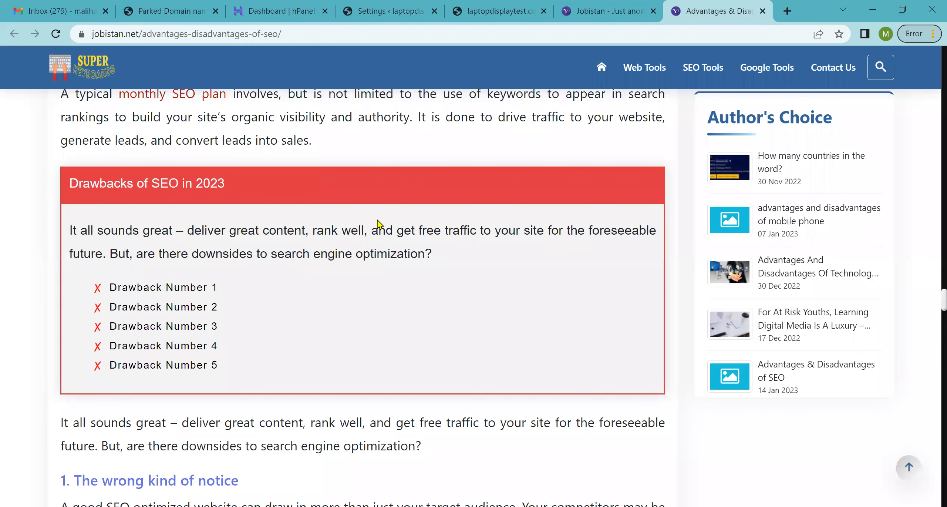
Return to the live laptopdisplaytest.com site and look over its WordPress dashboard page in Hostinger hPanel
{"action": "left_click", "coordinate": [612, 8]}
{"action": "left_click", "coordinate": [437, 5]}
{"action": "left_click", "coordinate": [473, 7]}
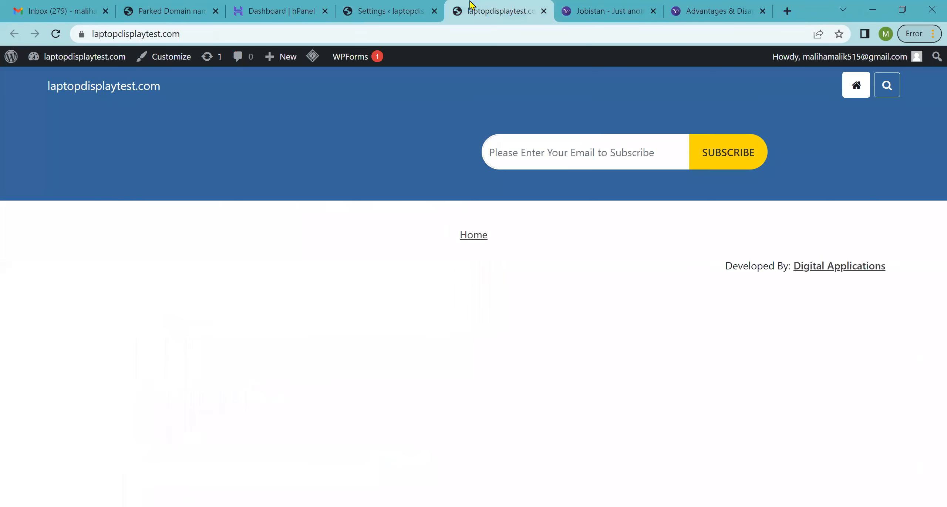
{"action": "left_click", "coordinate": [247, 5]}
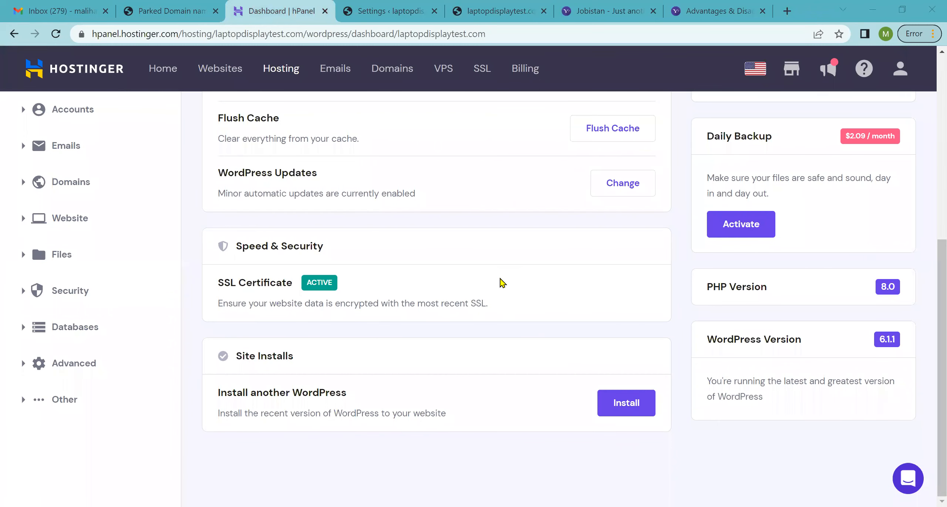
{"action": "scroll", "coordinate": [501, 281], "scroll_direction": "up", "scroll_amount": 5}
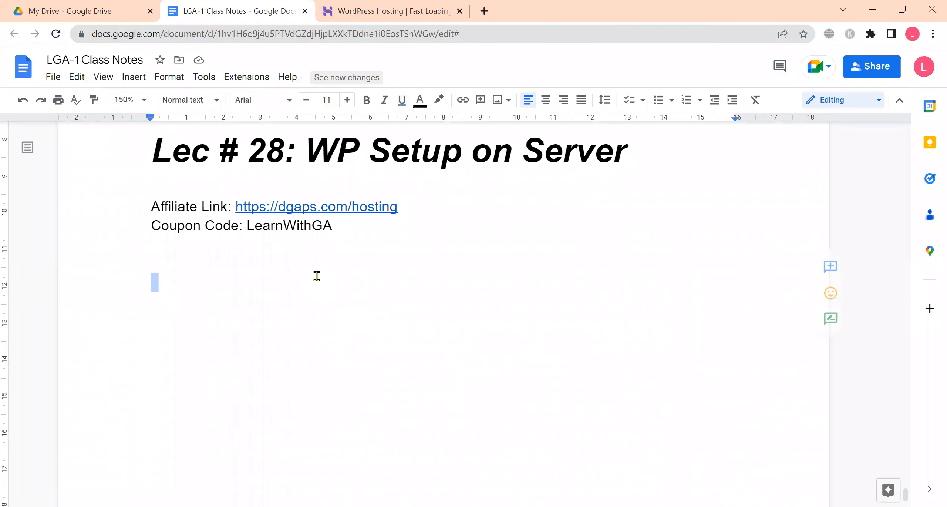
In the LGA-1 Class Notes Google Doc, start a numbered list below the coupon code with "How to Buy Hosting" and sub-item "Click on Affiliate Link"
{"action": "key", "text": "ctrl+shift+7"}
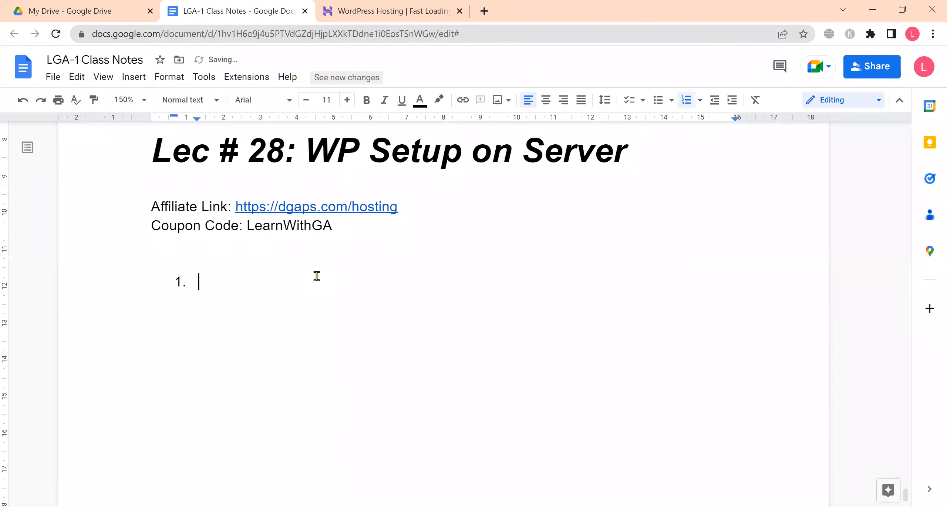
{"action": "type", "text": "How to B"}
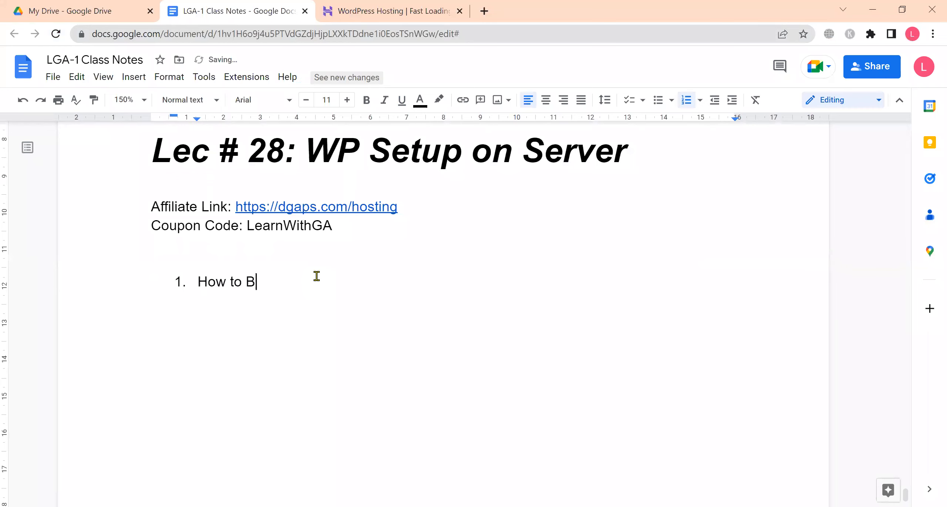
{"action": "type", "text": "uy Hosting"}
{"action": "key", "text": "Return"}
{"action": "key", "text": "Tab"}
{"action": "type", "text": "Click on Affiliate Link"}
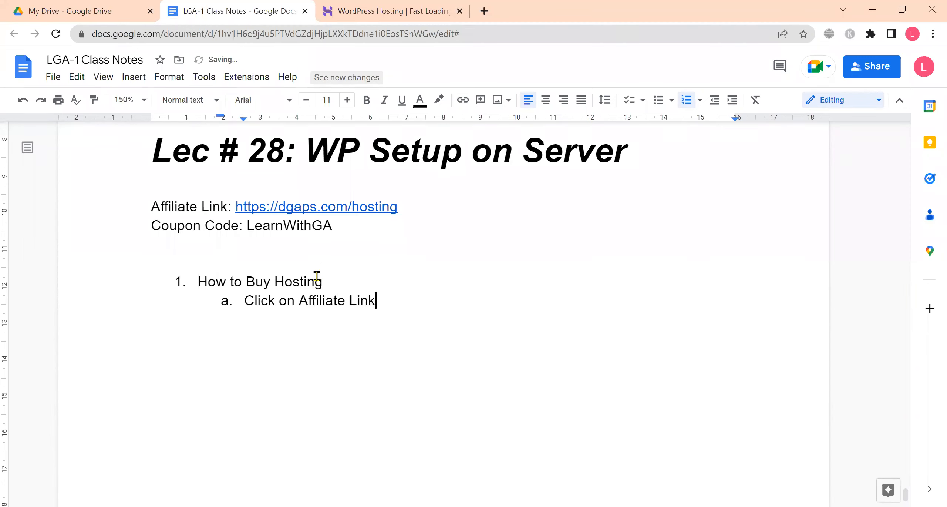
Add the sub-items "Choose Hosting Package" and "Choose Hosting Period" below the affiliate link item
{"action": "key", "text": "Return"}
{"action": "type", "text": "F"}
{"action": "key", "text": "BackSpace"}
{"action": "type", "text": "Choose Hosting Package"}
{"action": "key", "text": "Return"}
{"action": "type", "text": "Choose Hosting Period"}
{"action": "key", "text": "Return"}
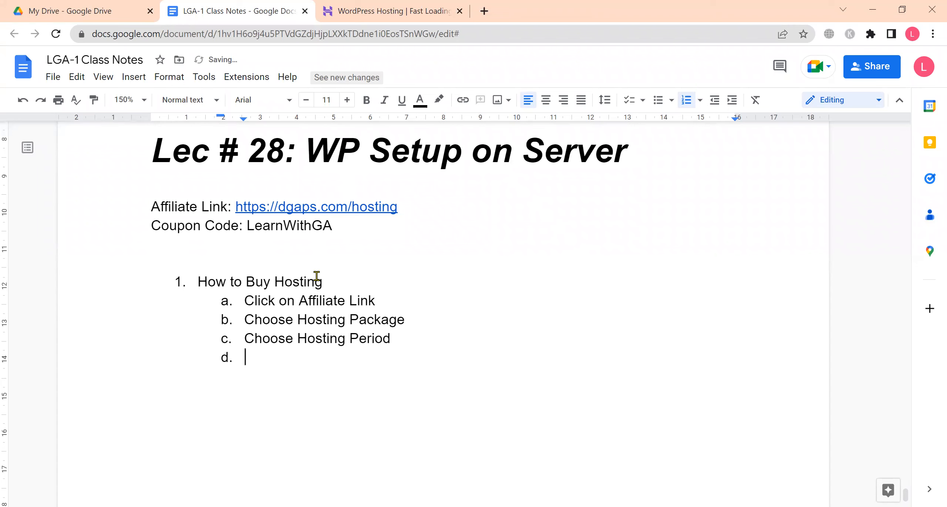
Add the sub-items "Enter Detail and Click" and "Hosting Buy ⇒ Done" to the How to Buy Hosting list
{"action": "type", "text": "Enter Detail an"}
{"action": "type", "text": "d Click"}
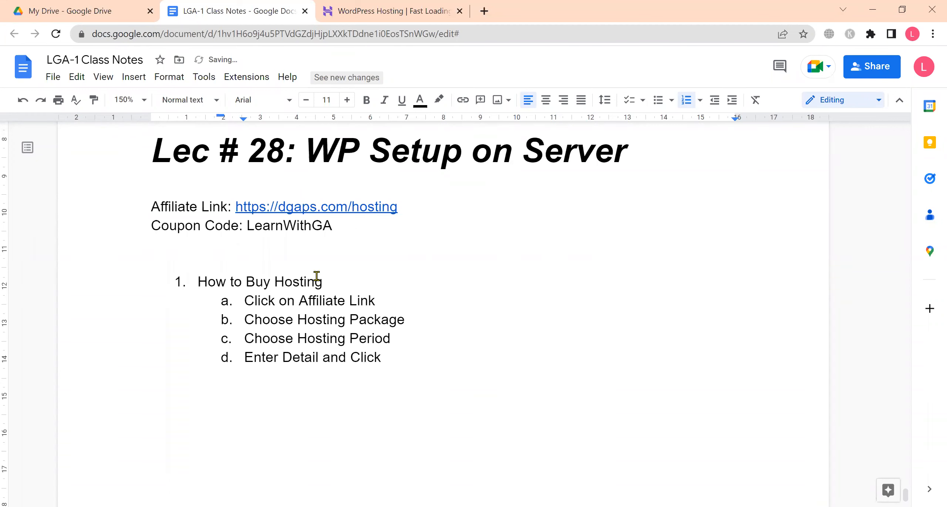
{"action": "key", "text": "Return"}
{"action": "type", "text": "Hosting B"}
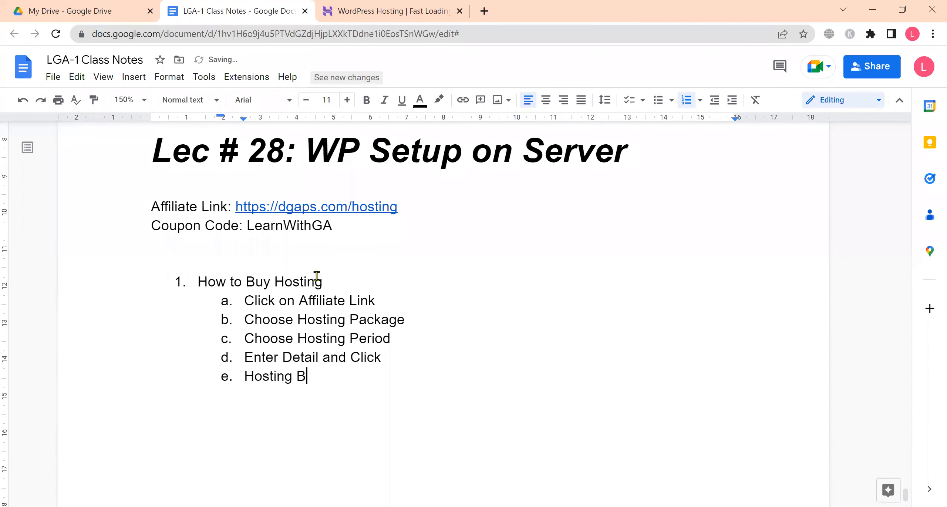
{"action": "type", "text": "uy =="}
{"action": "type", "text": "> Done"}
Add the second main list item "We opened: instantdomainsearch.com" and begin an empty sub-item under it
{"action": "key", "text": "Return"}
{"action": "key", "text": "shift+Tab"}
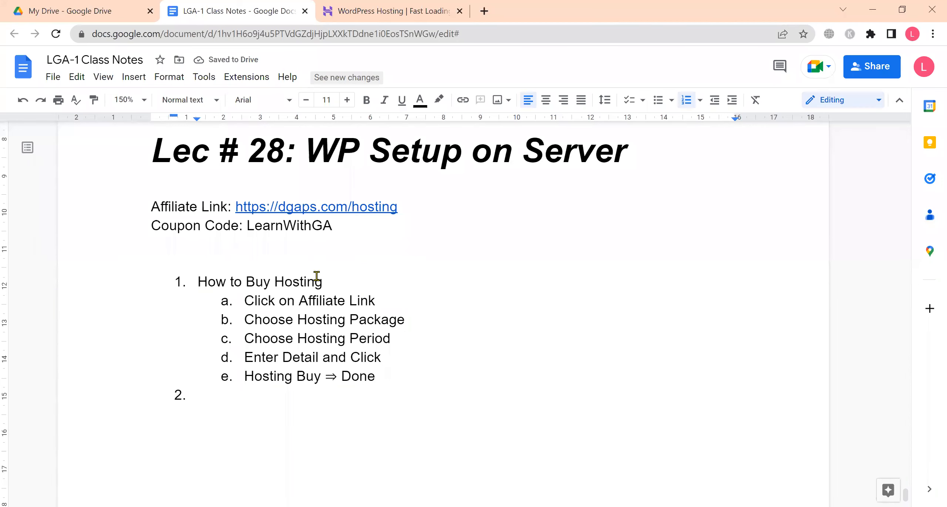
{"action": "type", "text": "We opened: instantdoma"}
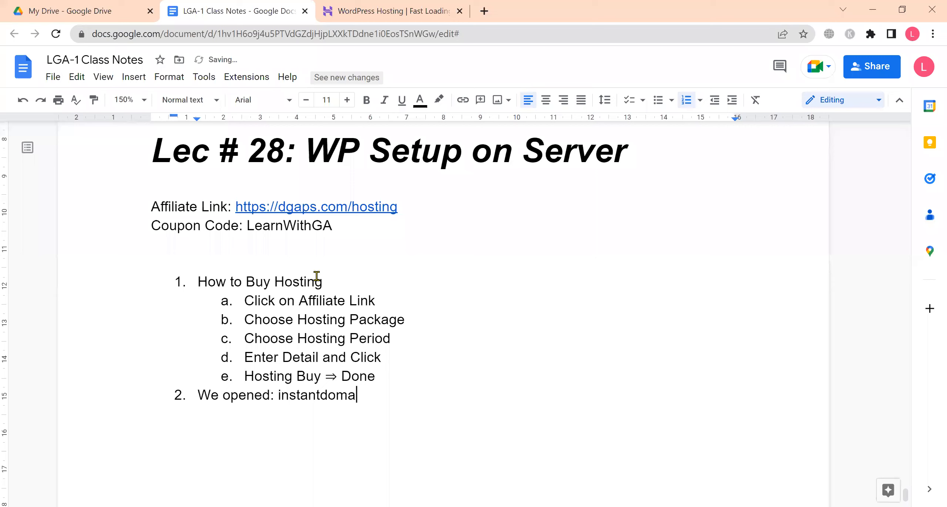
{"action": "type", "text": "insearch.com"}
{"action": "key", "text": "Return"}
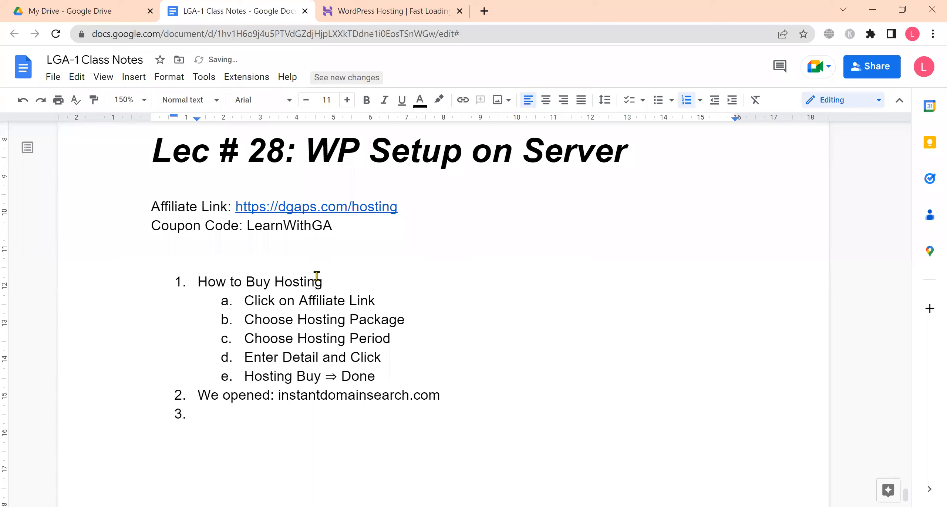
{"action": "key", "text": "Tab"}
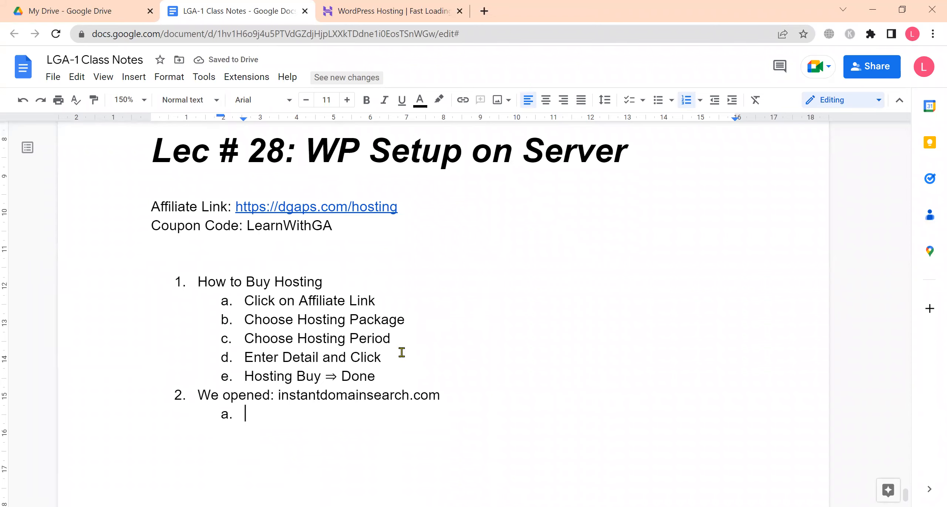
Insert the sub-item "Enter Coupon Code for extra 7% discount" directly after "Choose Hosting Period"
{"action": "left_click", "coordinate": [402, 352]}
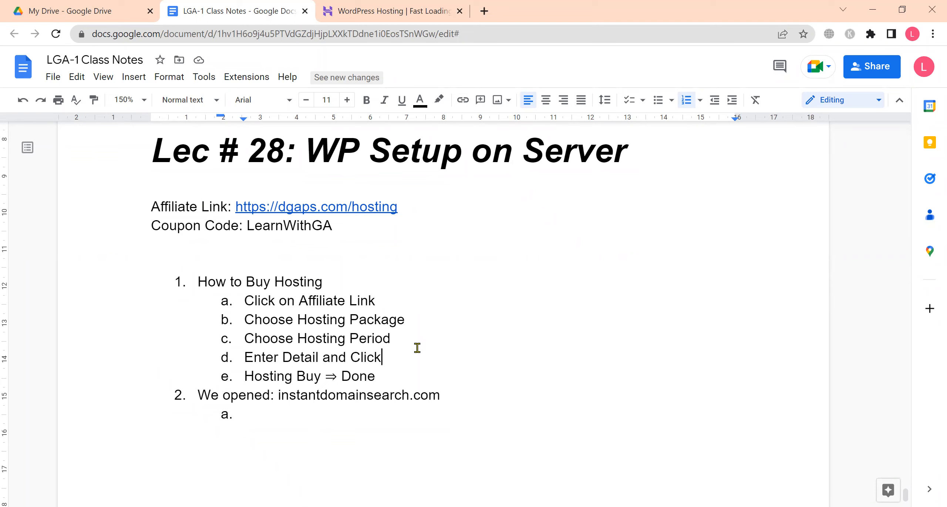
{"action": "double_click", "coordinate": [415, 338]}
{"action": "key", "text": "Return"}
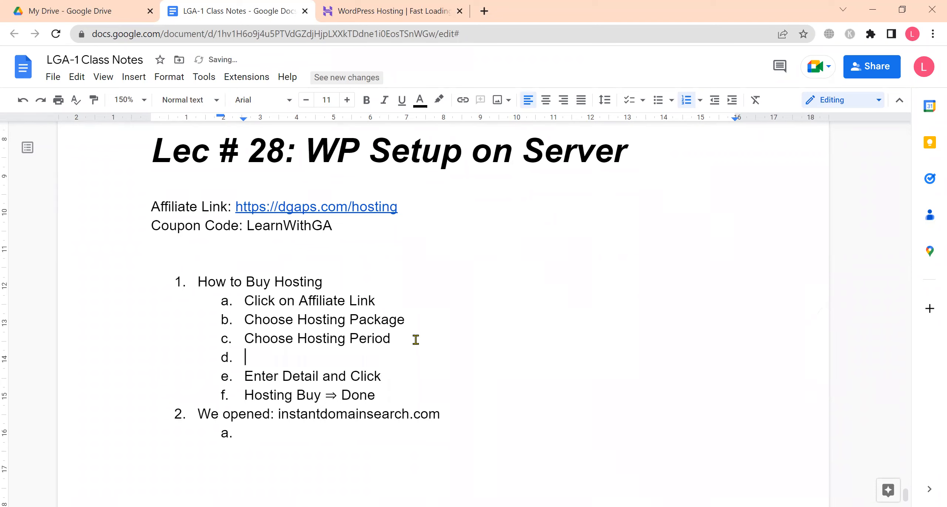
{"action": "type", "text": "Enter CJou"}
{"action": "key", "text": "BackSpace"}
{"action": "key", "text": "BackSpace"}
{"action": "key", "text": "BackSpace"}
{"action": "type", "text": "oupon"}
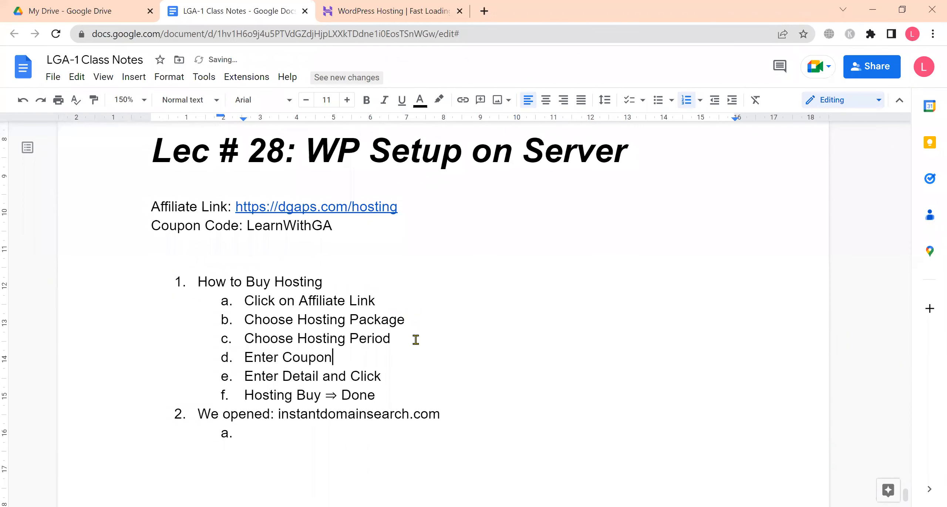
{"action": "type", "text": " Code for e"}
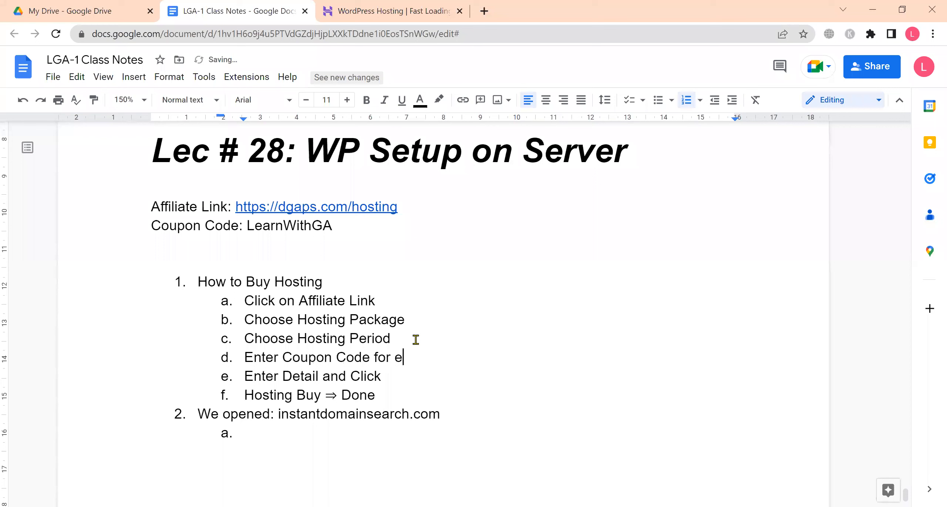
{"action": "type", "text": "xtra 7% discount"}
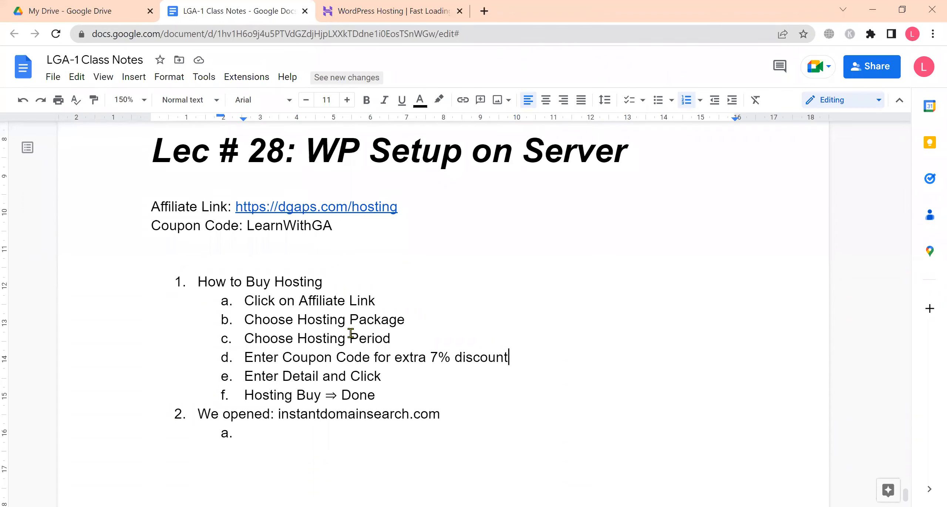
Fill the empty sub-item under instantdomainsearch.com with "Search most relevant domain that is available"
{"action": "double_click", "coordinate": [300, 432]}
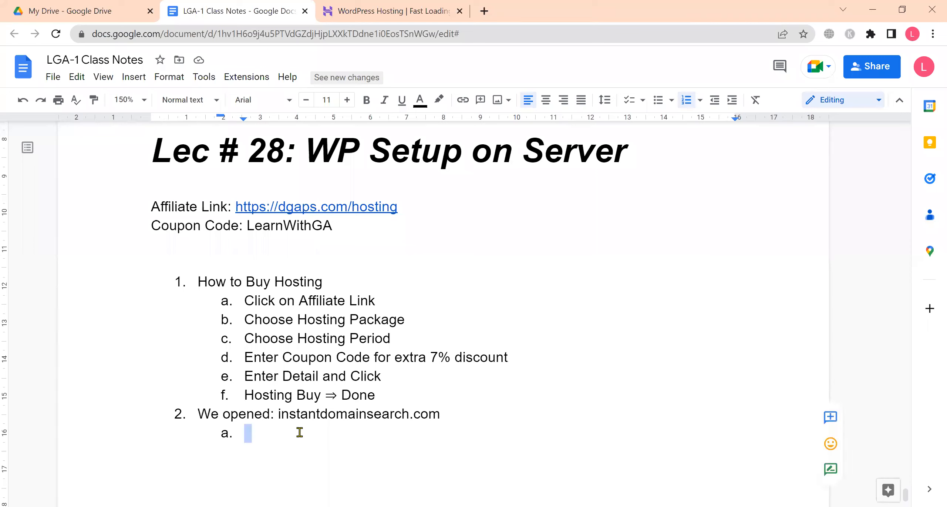
{"action": "left_click", "coordinate": [299, 432]}
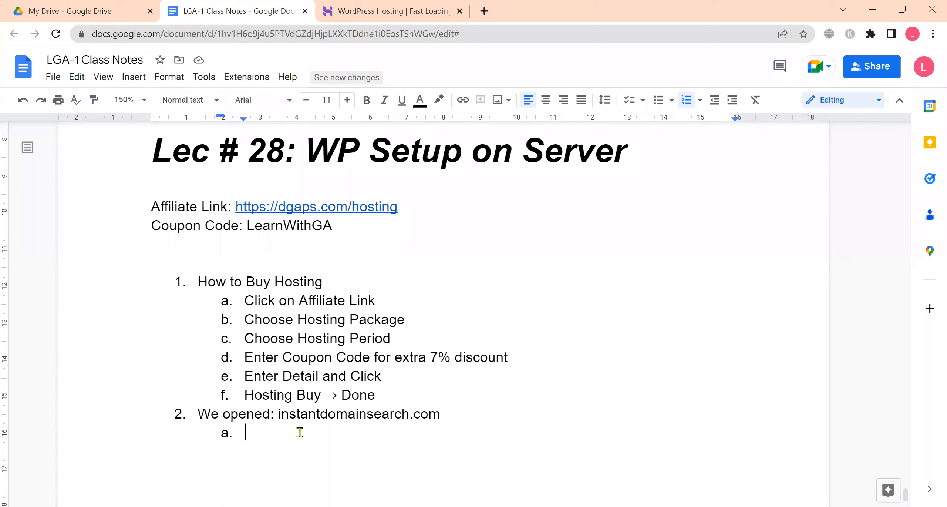
{"action": "type", "text": "Search most relevant domain"}
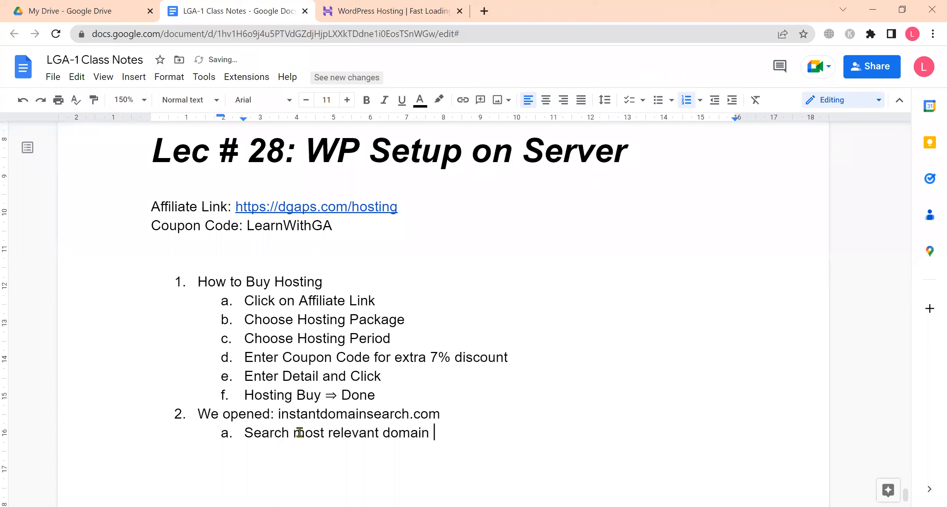
{"action": "type", "text": " that is available"}
Add the third main list item "Hostinger Panel:" with the sub-item "Verify email"
{"action": "key", "text": "Return"}
{"action": "key", "text": "shift+Tab"}
{"action": "type", "text": "Ho"}
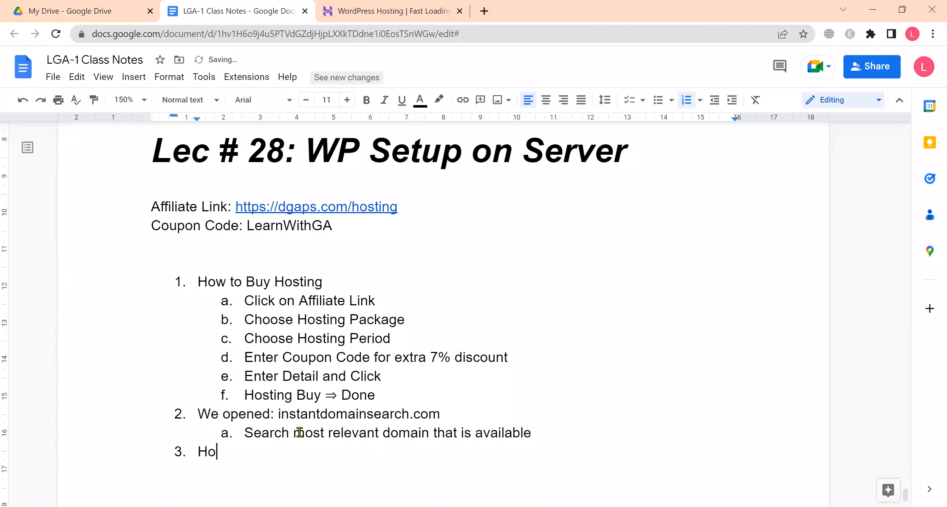
{"action": "type", "text": "stinger Panel:"}
{"action": "key", "text": "Return"}
{"action": "key", "text": "Tab"}
{"action": "type", "text": "E"}
{"action": "key", "text": "BackSpace"}
{"action": "type", "text": "Very"}
{"action": "key", "text": "BackSpace"}
{"action": "type", "text": "ify "}
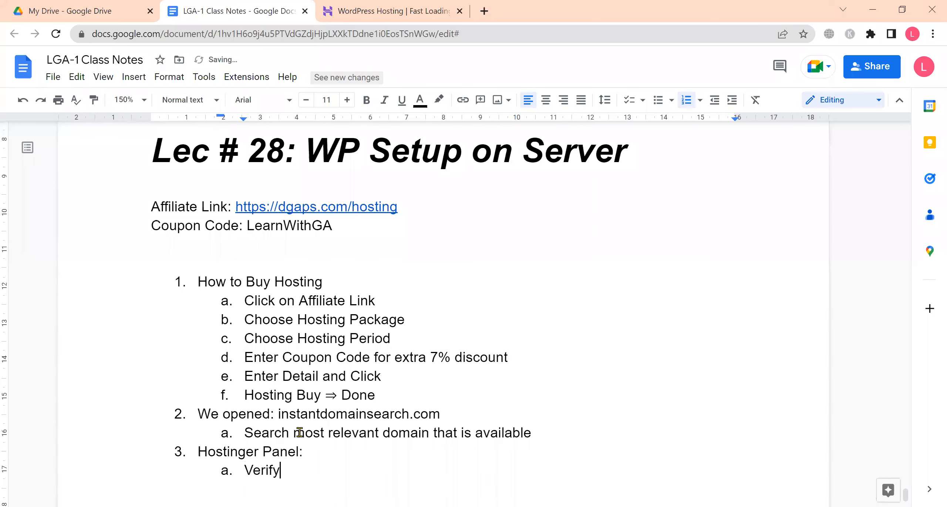
{"action": "type", "text": "email"}
Add the sub-item "Click on Claim Free Domain" under Hostinger Panel and begin another empty sub-item
{"action": "key", "text": "Return"}
{"action": "scroll", "coordinate": [300, 432], "scroll_direction": "down", "scroll_amount": 4}
{"action": "type", "text": "Cl"}
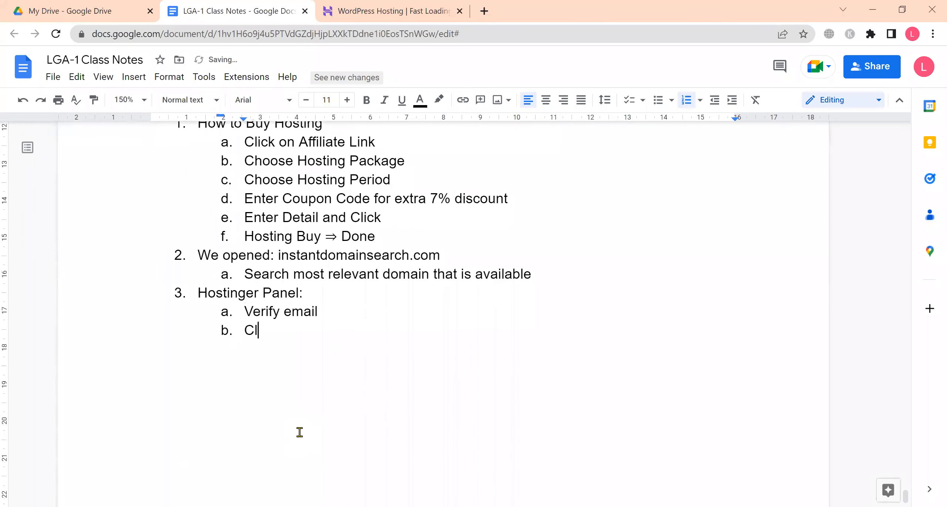
{"action": "type", "text": "ick on Claim F"}
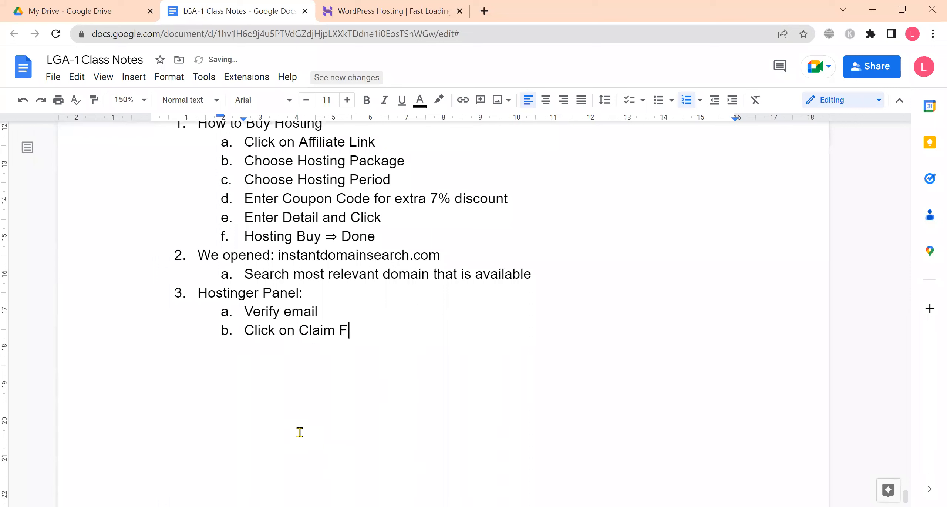
{"action": "type", "text": "ree Domain"}
{"action": "key", "text": "Return"}
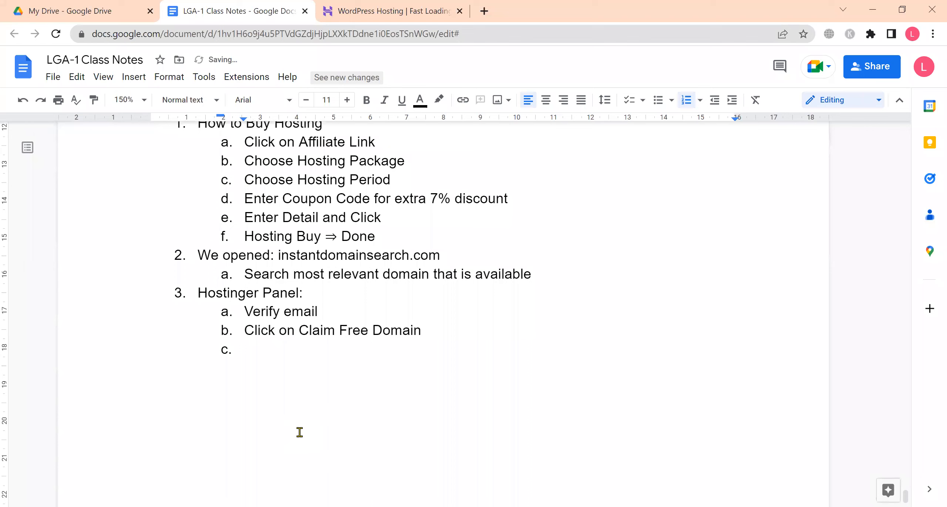
Fill the empty sub-item under Hostinger Panel with "I will enter my selected domain and search"
{"action": "type", "text": "I will enter "}
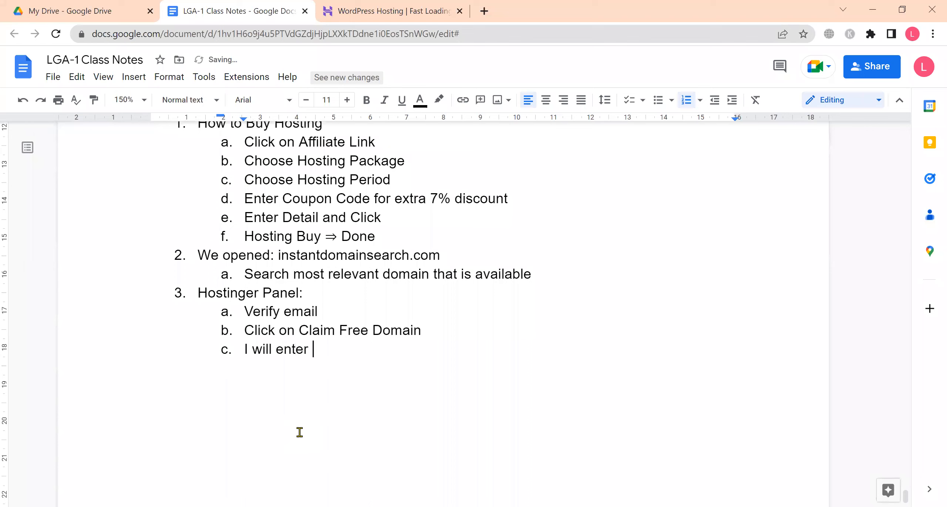
{"action": "type", "text": "my selected do"}
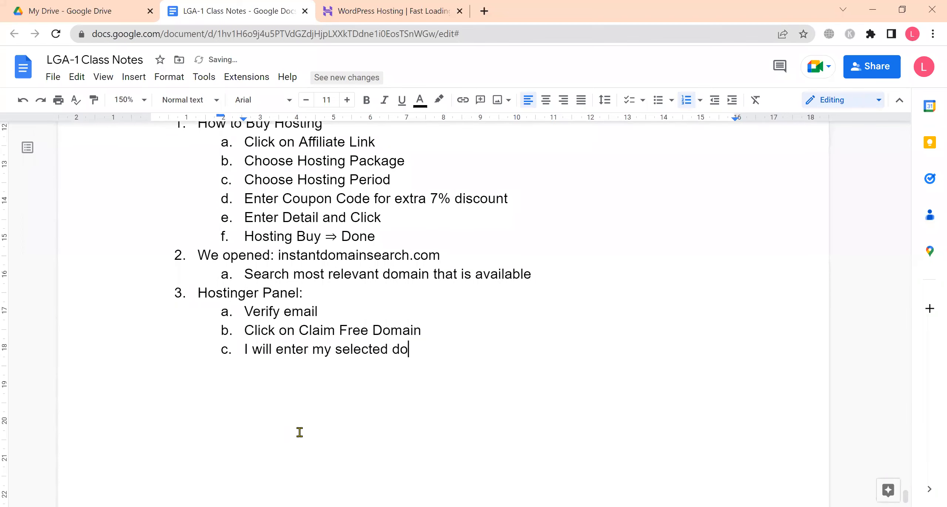
{"action": "type", "text": "main and search"}
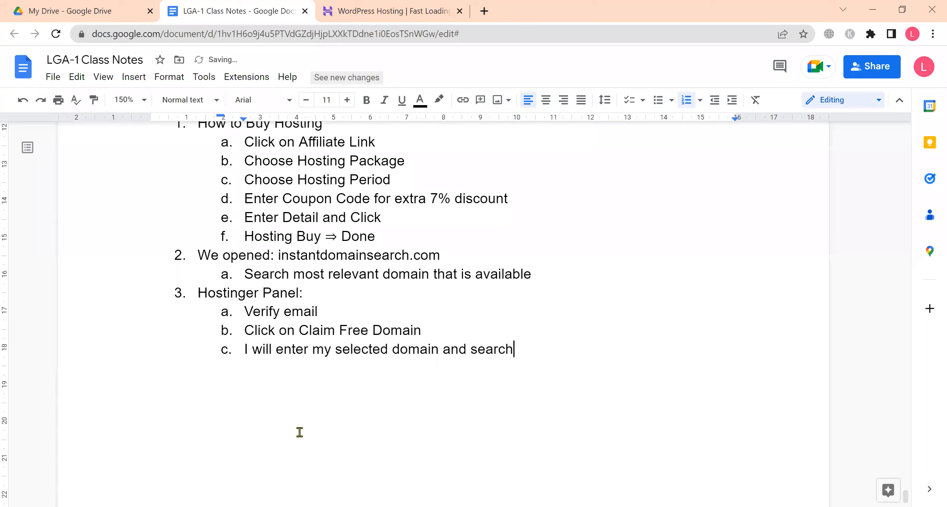
{"action": "type", "text": ","}
{"action": "key", "text": "BackSpace"}
{"action": "key", "text": "BackSpace"}
Add the Hostinger Panel sub-item "This will be added in my account free of cost."
{"action": "key", "text": "Return"}
{"action": "type", "text": "This will"}
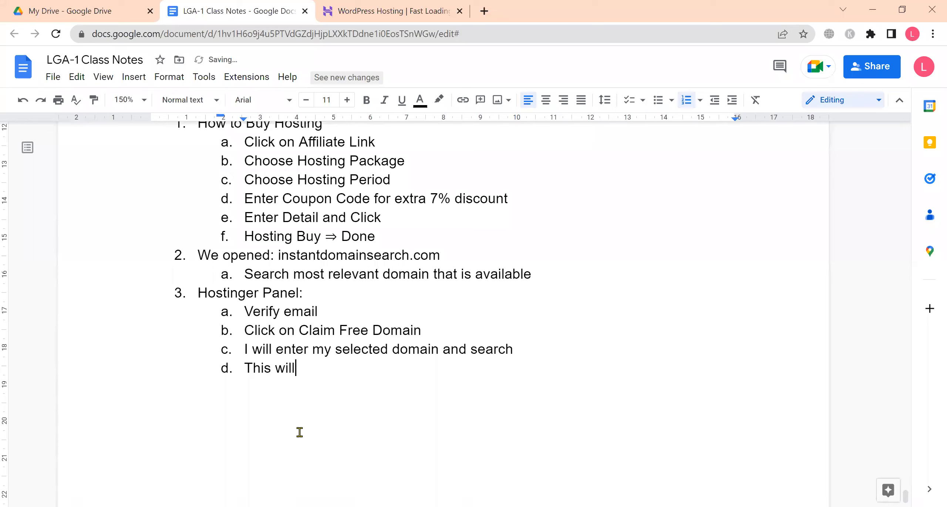
{"action": "type", "text": " be added in my acco"}
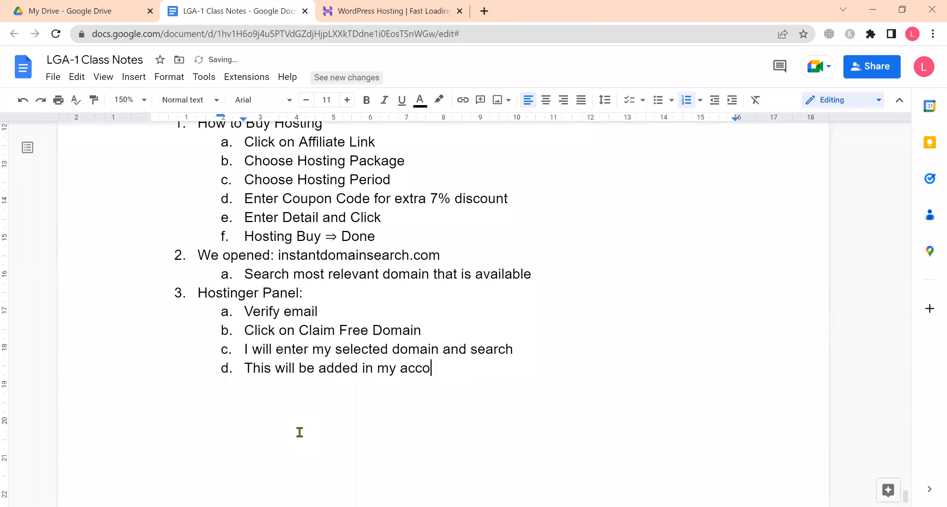
{"action": "type", "text": "unt free of cost."}
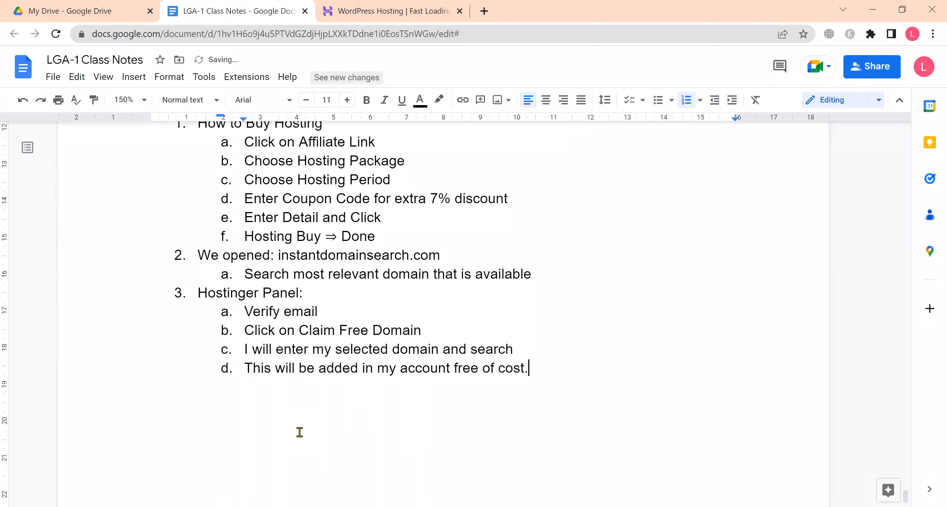
Add the sub-item "Domain Setup" with the nested item "Filled some forms", and start an empty sub-item at the Domain Setup level
{"action": "key", "text": "Return"}
{"action": "type", "text": "Domain Setup"}
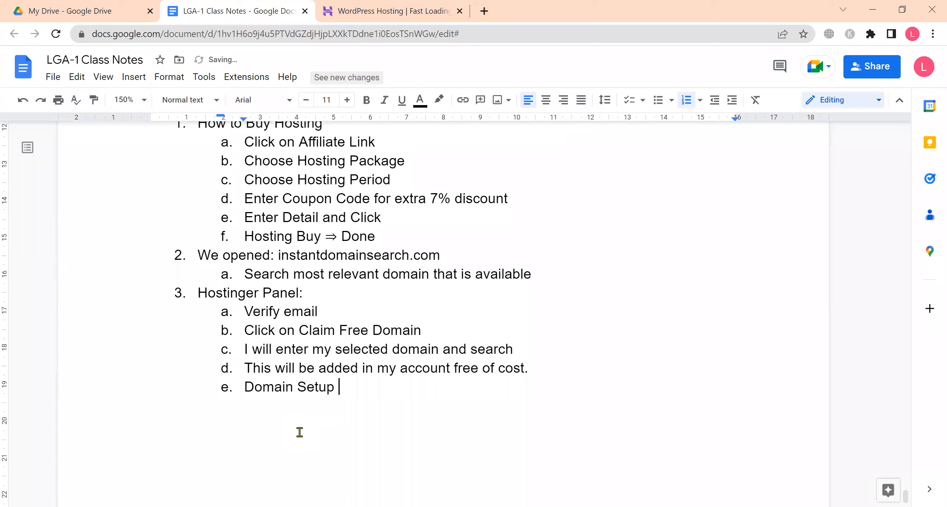
{"action": "key", "text": "Return"}
{"action": "key", "text": "Tab"}
{"action": "type", "text": "Enter D"}
{"action": "key", "text": "BackSpace"}
{"action": "type", "text": "Form"}
{"action": "key", "text": "BackSpace"}
{"action": "key", "text": "BackSpace"}
{"action": "key", "text": "BackSpace"}
{"action": "key", "text": "BackSpace"}
{"action": "key", "text": "BackSpace"}
{"action": "key", "text": "BackSpace"}
{"action": "key", "text": "BackSpace"}
{"action": "key", "text": "BackSpace"}
{"action": "key", "text": "BackSpace"}
{"action": "key", "text": "BackSpace"}
{"action": "type", "text": "Filled some forms"}
{"action": "key", "text": "Return"}
{"action": "key", "text": "shift+Tab"}
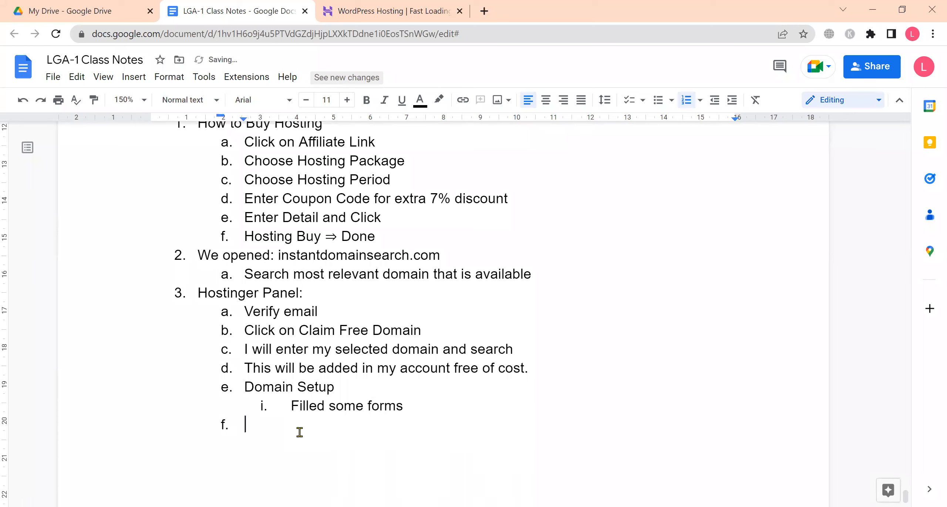
Enter "Hosting Setup" in the empty sub-item and add the nested item "Filled some forms" beneath it
{"action": "type", "text": "Hosting Setup"}
{"action": "key", "text": "Return"}
{"action": "key", "text": "Tab"}
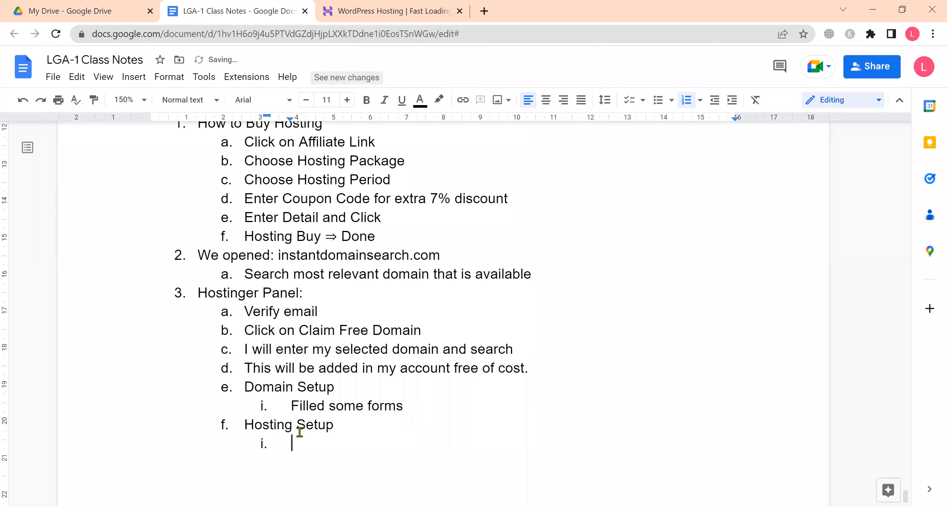
{"action": "type", "text": "Filled some forms"}
{"action": "key", "text": "Return"}
Write "Then I chose my domain on which I wanted to set up." as the second nested item under Hosting Setup
{"action": "scroll", "coordinate": [299, 432], "scroll_direction": "down", "scroll_amount": 3}
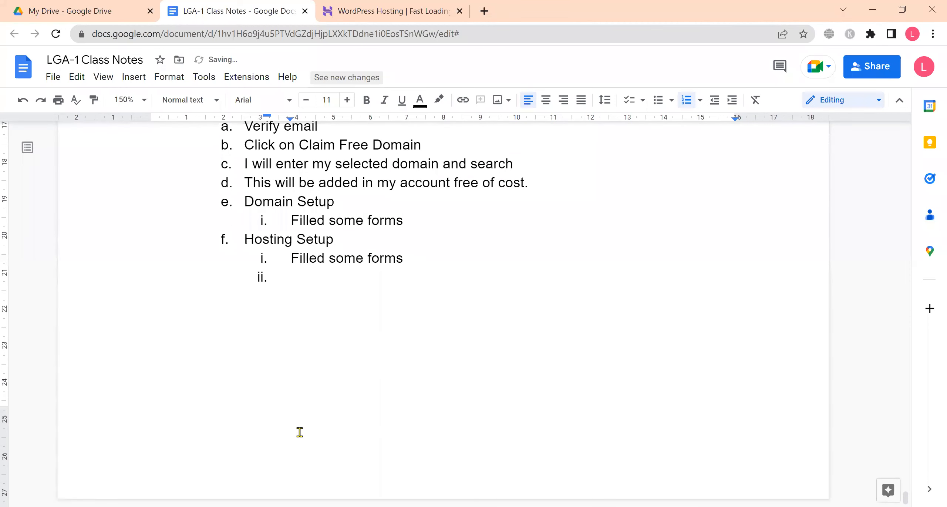
{"action": "type", "text": "Then I chose my domain "}
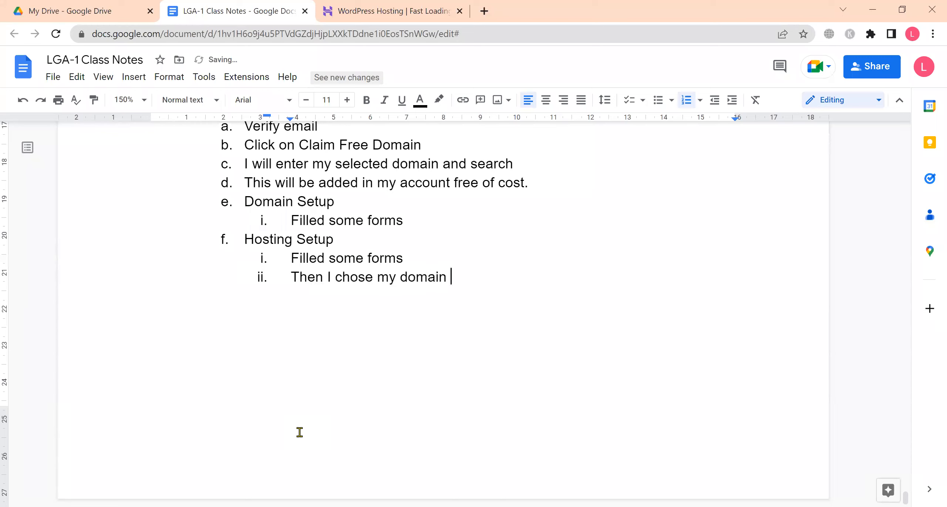
{"action": "type", "text": "on which I wa"}
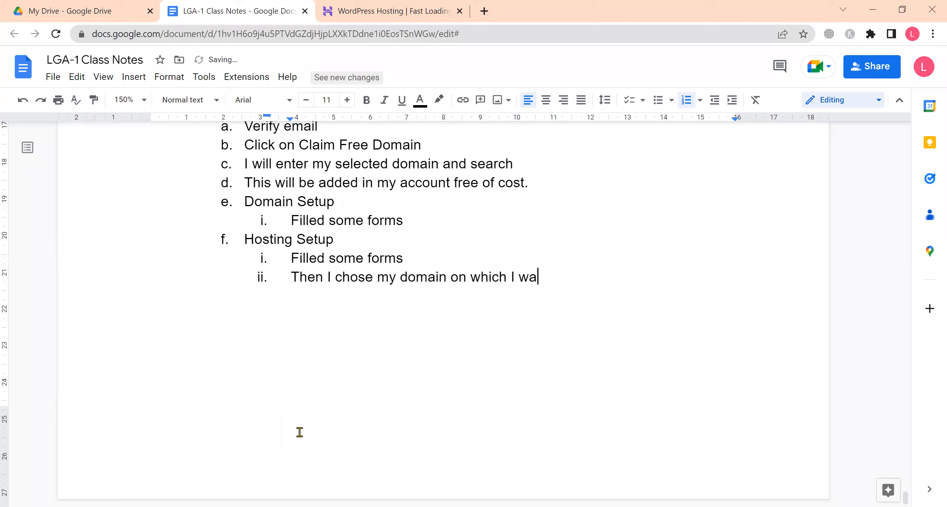
{"action": "type", "text": "nted to setup "}
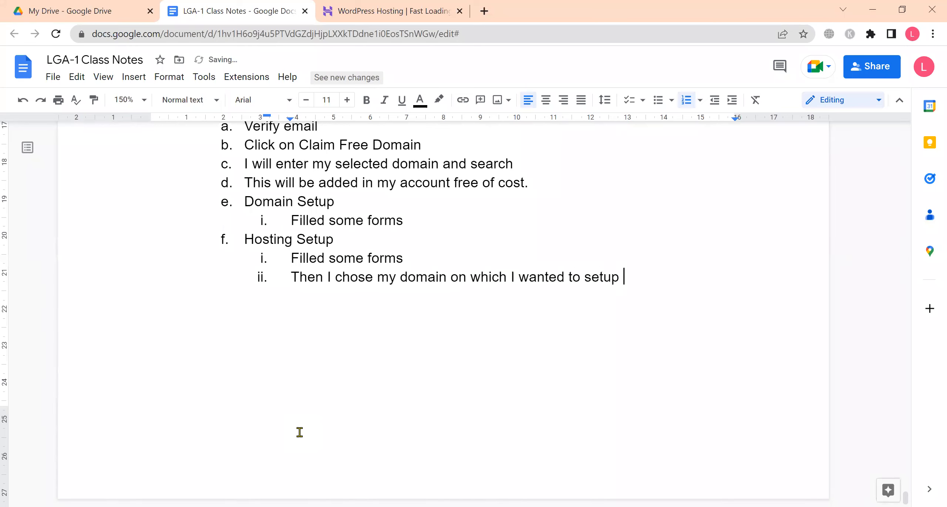
{"action": "type", "text": "my"}
{"action": "key", "text": "BackSpace"}
{"action": "key", "text": "BackSpace"}
{"action": "key", "text": "BackSpace"}
{"action": "key", "text": "BackSpace"}
{"action": "key", "text": "BackSpace"}
{"action": "key", "text": "BackSpace"}
{"action": "type", "text": "up ."}
Add the nested item "Then start installation" with a numbered point "If installation gets complete with SSL, it is perfect" one level deeper
{"action": "key", "text": "Return"}
{"action": "type", "text": "Then start installation"}
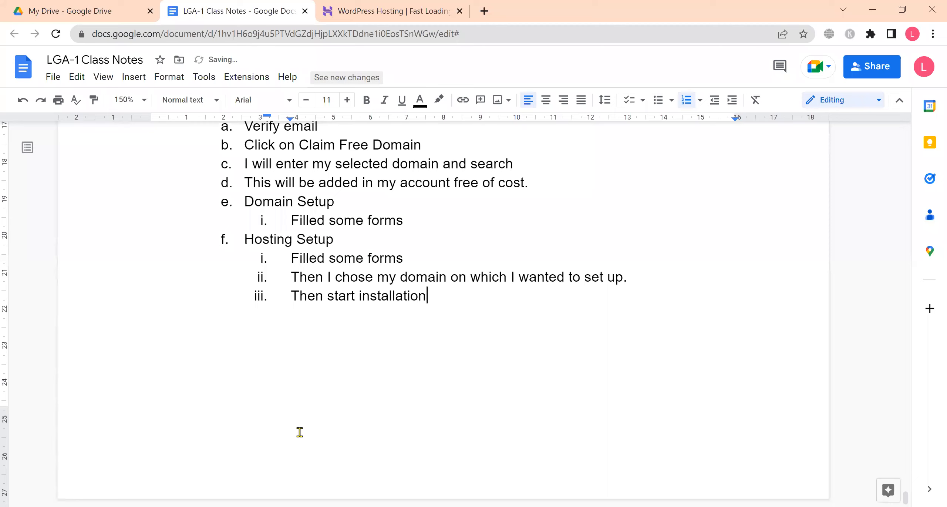
{"action": "key", "text": "Return"}
{"action": "key", "text": "Tab"}
{"action": "type", "text": "If installation gets complete"}
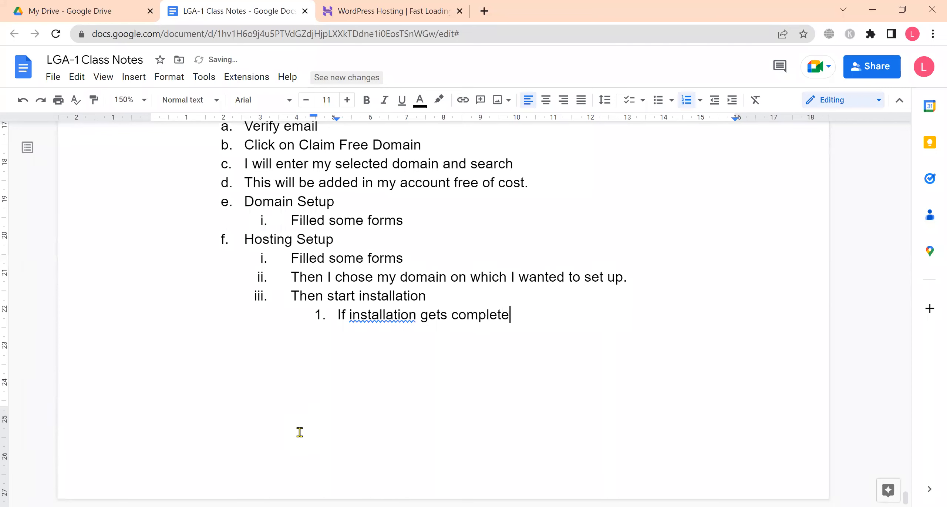
{"action": "type", "text": " with SSL, it is per"}
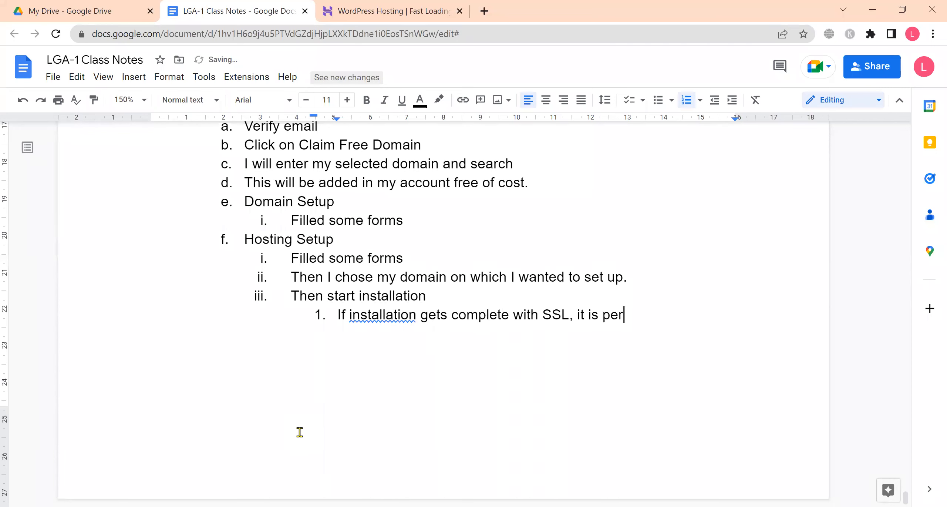
{"action": "type", "text": "fect"}
Add the second point "Otherwise, I will do it manually." and start an empty item one level up
{"action": "key", "text": "Return"}
{"action": "type", "text": "Otherwise, I will do it manually."}
{"action": "key", "text": "Return"}
{"action": "key", "text": "shift+Tab"}
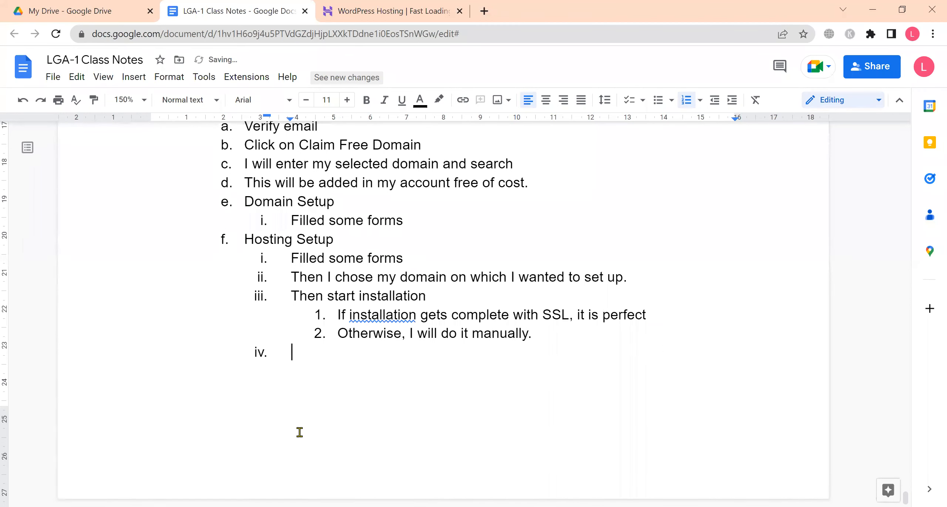
Try to clear the suggestion on "installation" in the SSL point by removing and restoring one letter l
{"action": "left_click", "coordinate": [362, 317]}
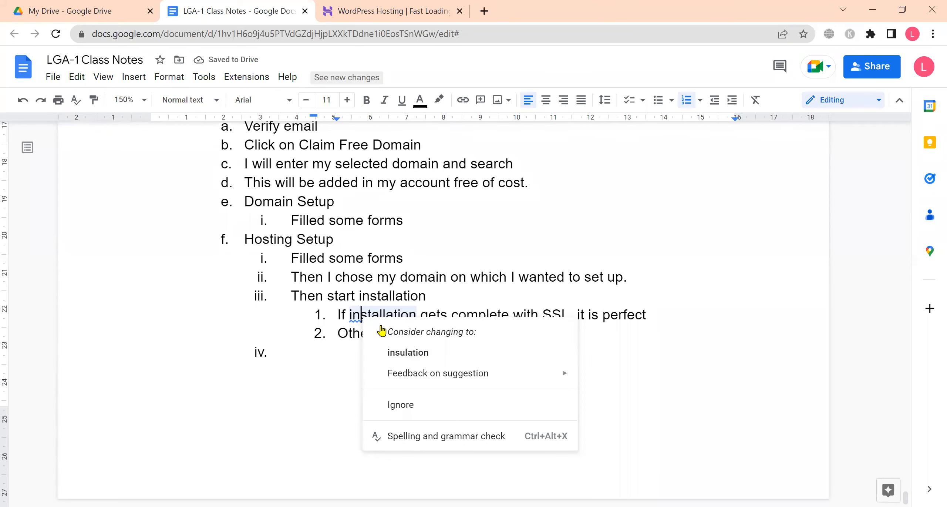
{"action": "left_click", "coordinate": [379, 314]}
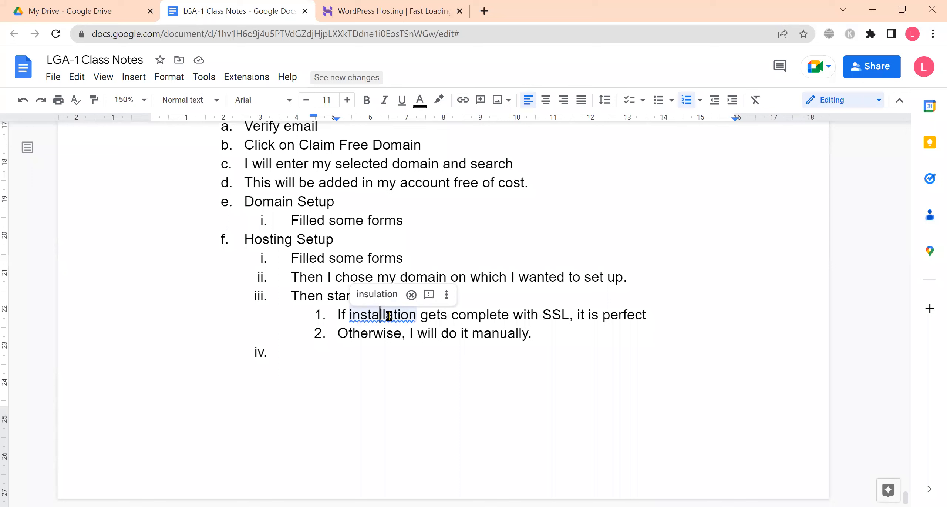
{"action": "key", "text": "BackSpace"}
{"action": "left_click", "coordinate": [367, 351]}
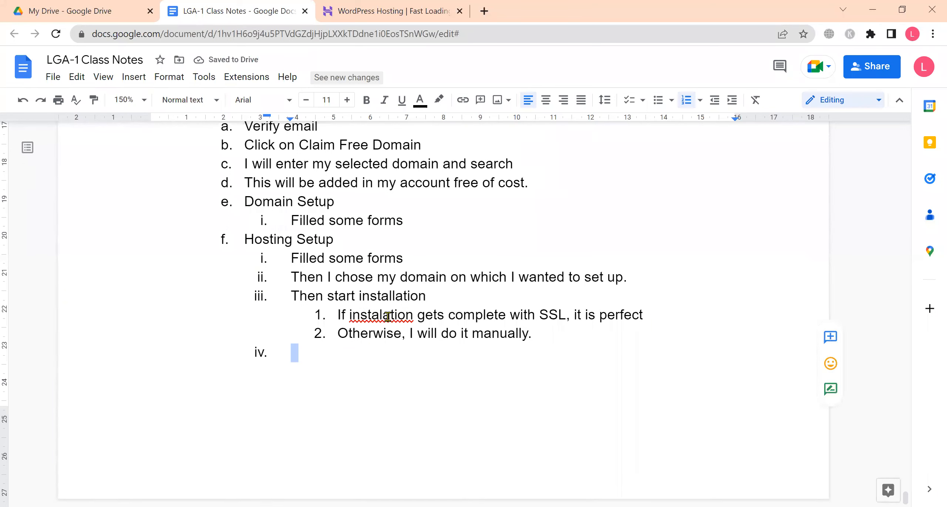
{"action": "key", "text": "Return"}
{"action": "key", "text": "Return"}
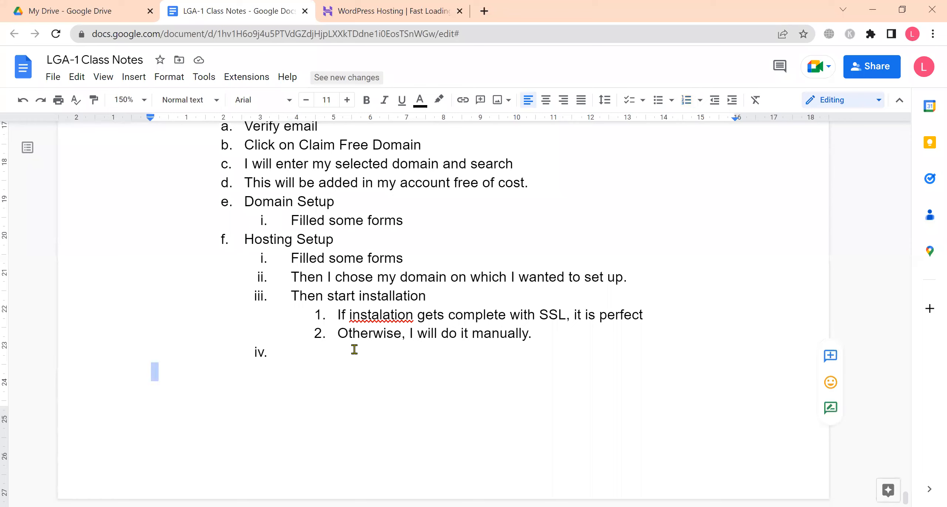
{"action": "left_click", "coordinate": [354, 349]}
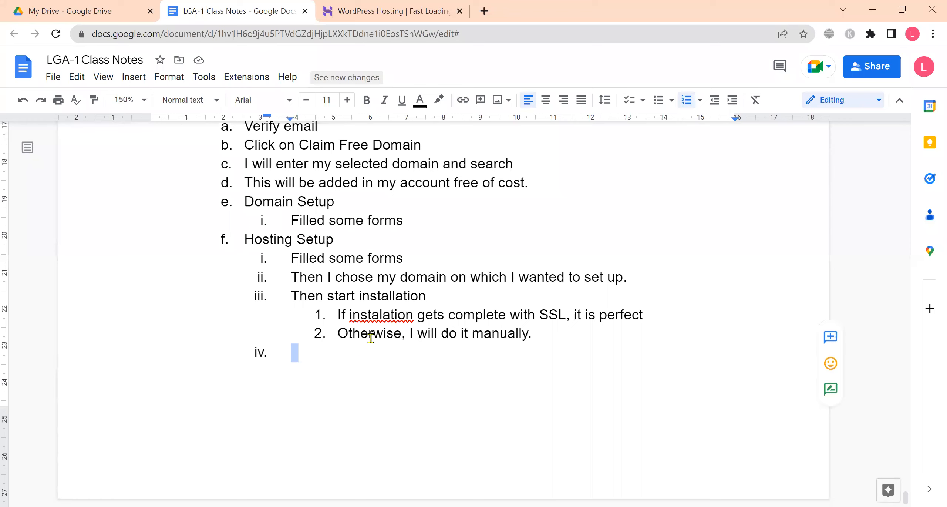
{"action": "left_click", "coordinate": [346, 354]}
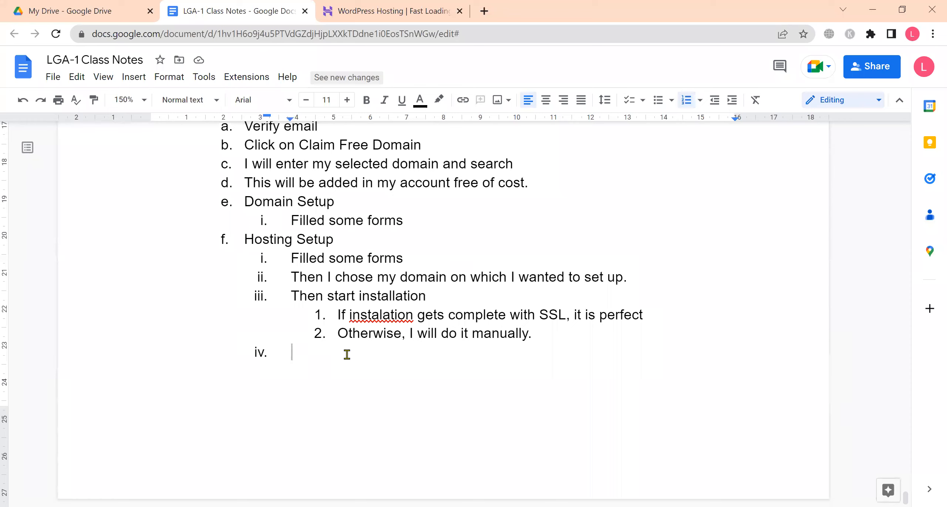
{"action": "left_click", "coordinate": [378, 315]}
{"action": "type", "text": "l"}
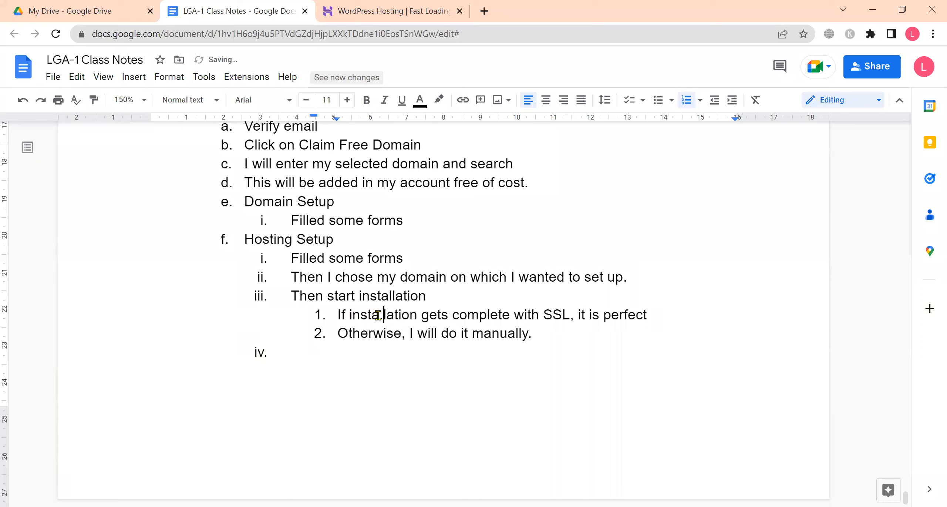
{"action": "left_click", "coordinate": [398, 366]}
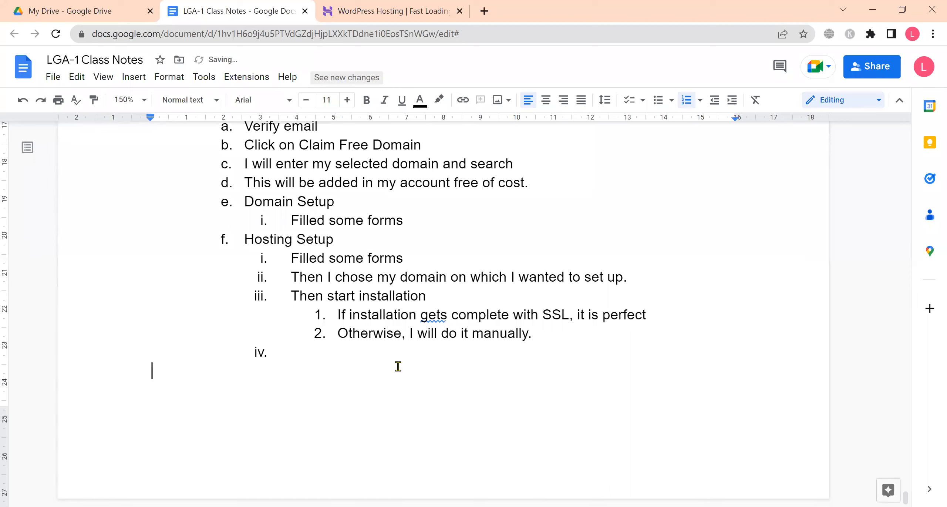
Promote the empty nested item to a Hostinger Panel sub-item reading "Then we opened our WP Admin Area"
{"action": "left_click", "coordinate": [391, 345]}
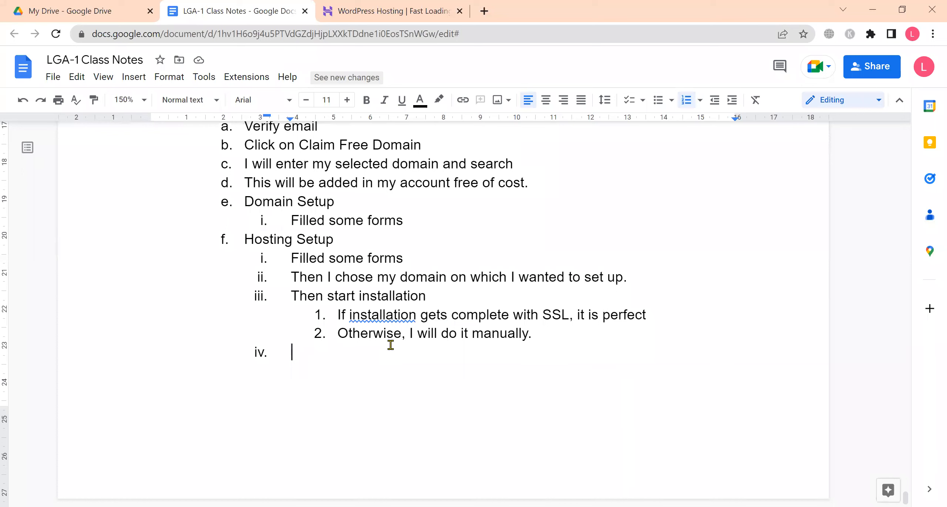
{"action": "double_click", "coordinate": [391, 345]}
{"action": "left_click", "coordinate": [390, 345]}
{"action": "key", "text": "shift+Tab"}
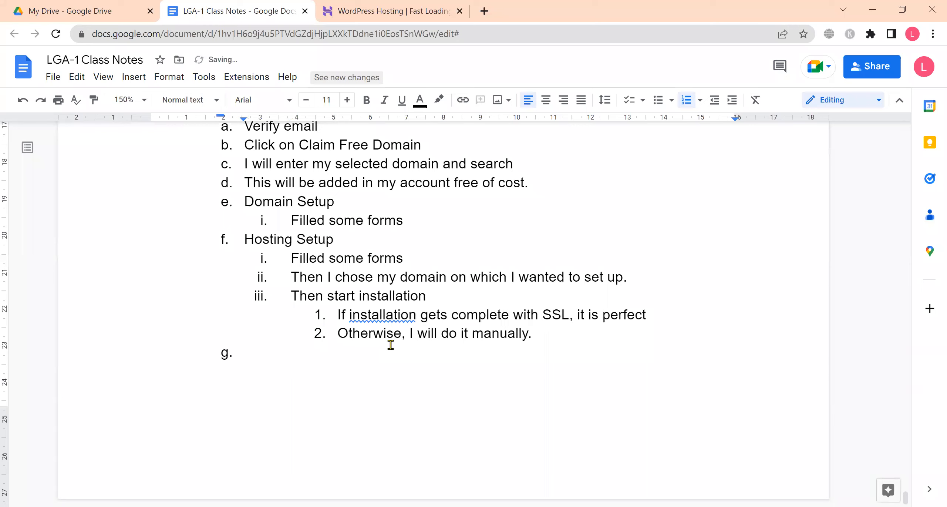
{"action": "type", "text": "Then we w"}
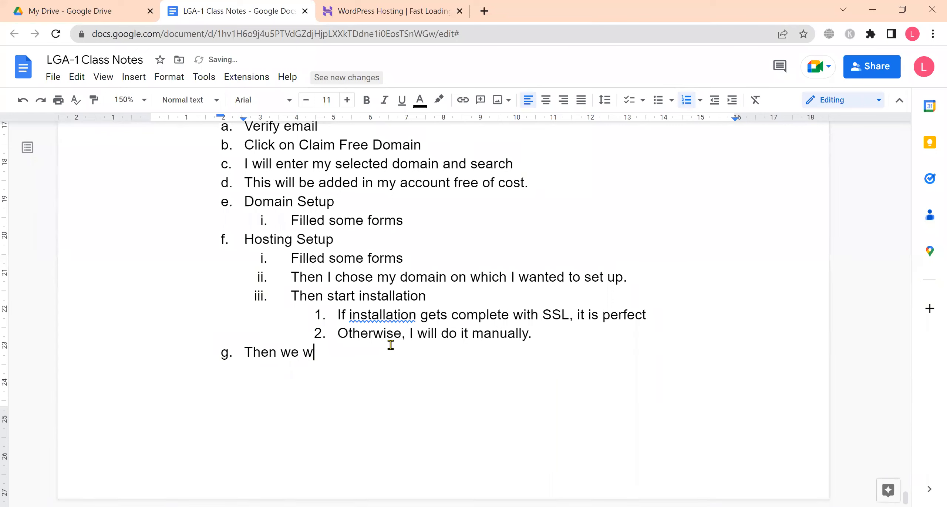
{"action": "key", "text": "BackSpace"}
{"action": "type", "text": "opened our ho"}
{"action": "key", "text": "BackSpace"}
{"action": "key", "text": "BackSpace"}
{"action": "type", "text": "Wp"}
{"action": "key", "text": "BackSpace"}
{"action": "type", "text": "P "}
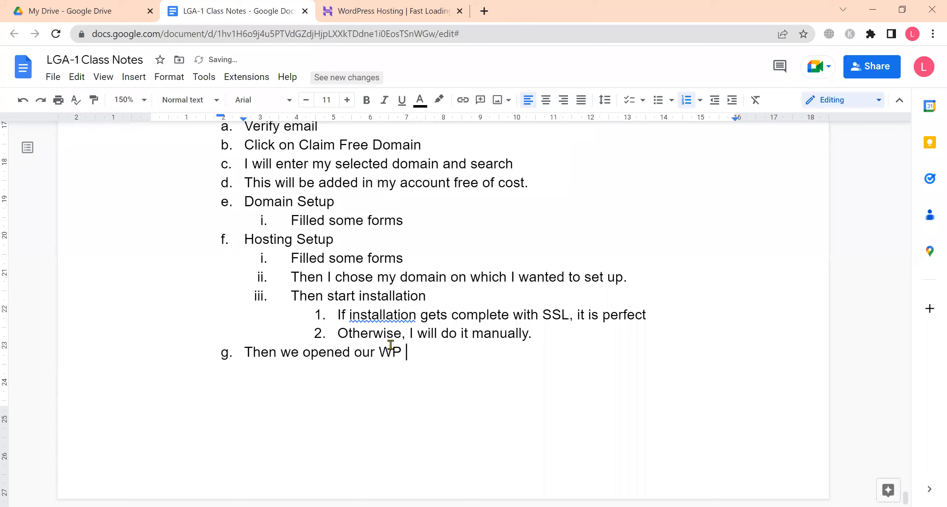
{"action": "type", "text": "Admin Area"}
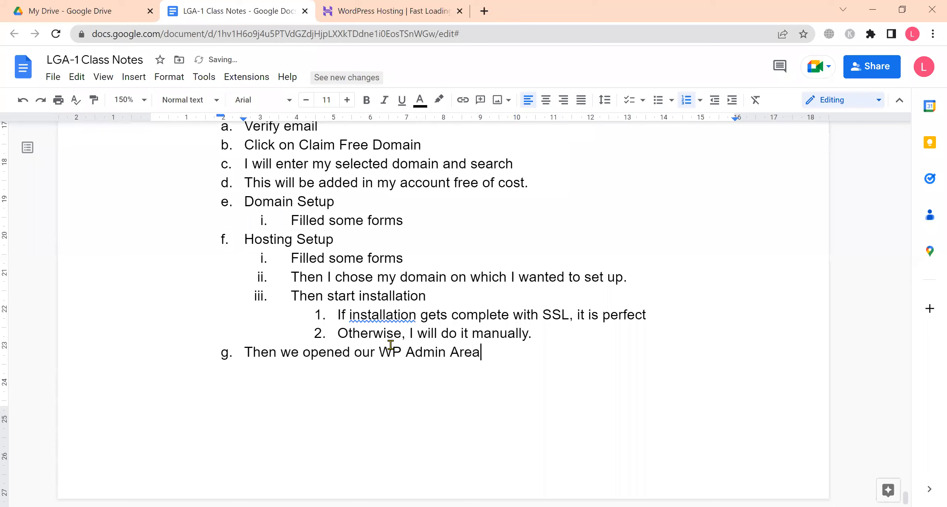
Add the nested items "example.com/wp-login" and "example.com/wp-login.php" under the WP Admin Area sub-item
{"action": "key", "text": "Return"}
{"action": "key", "text": "Tab"}
{"action": "type", "text": "domain"}
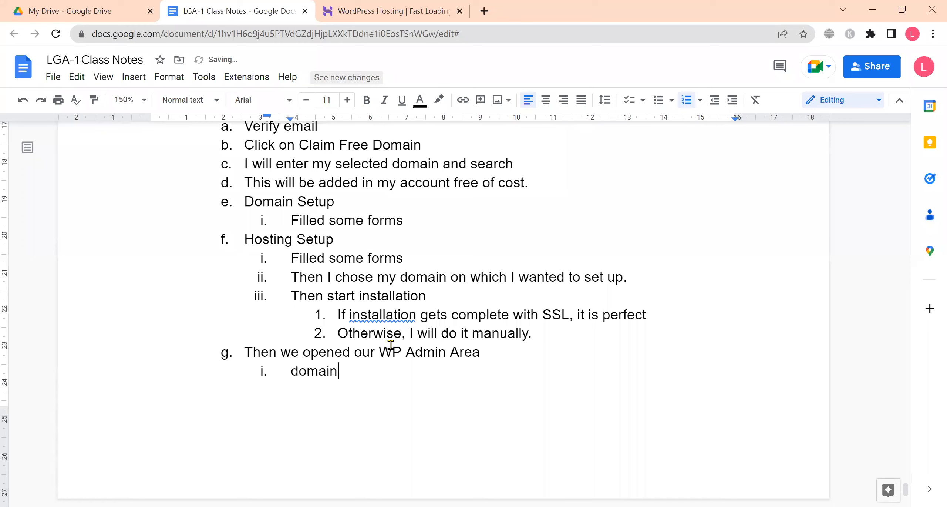
{"action": "type", "text": " name"}
{"action": "key", "text": "BackSpace"}
{"action": "key", "text": "BackSpace"}
{"action": "key", "text": "BackSpace"}
{"action": "key", "text": "BackSpace"}
{"action": "key", "text": "BackSpace"}
{"action": "key", "text": "BackSpace"}
{"action": "key", "text": "BackSpace"}
{"action": "key", "text": "BackSpace"}
{"action": "key", "text": "BackSpace"}
{"action": "key", "text": "BackSpace"}
{"action": "key", "text": "BackSpace"}
{"action": "type", "text": "example.com/wo"}
{"action": "key", "text": "BackSpace"}
{"action": "type", "text": "p"}
{"action": "type", "text": "-admin"}
{"action": "key", "text": "BackSpace"}
{"action": "key", "text": "BackSpace"}
{"action": "key", "text": "BackSpace"}
{"action": "key", "text": "BackSpace"}
{"action": "key", "text": "BackSpace"}
{"action": "type", "text": "login"}
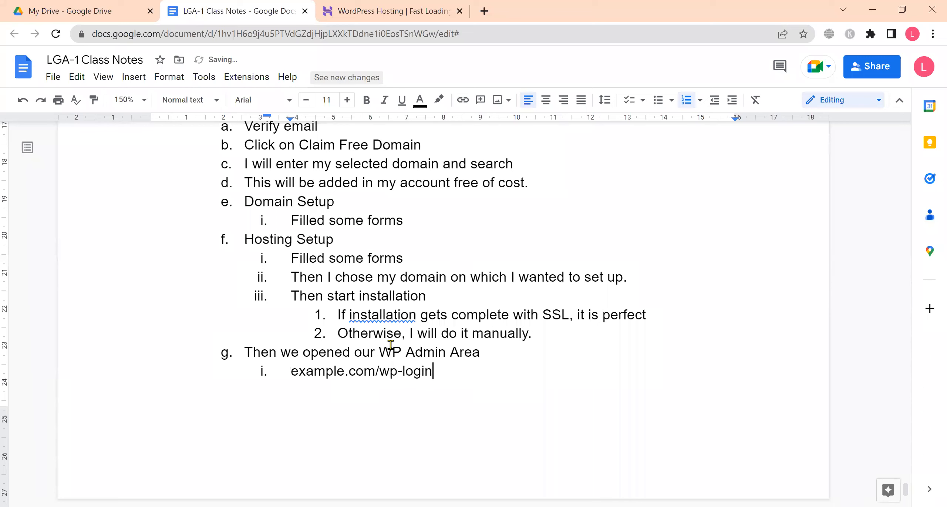
{"action": "key", "text": "Return"}
{"action": "type", "text": "example.com/wp-login.php"}
Add a third nested item under the WP Admin Area sub-item reading "Then we entered our email and selected password."
{"action": "key", "text": "Return"}
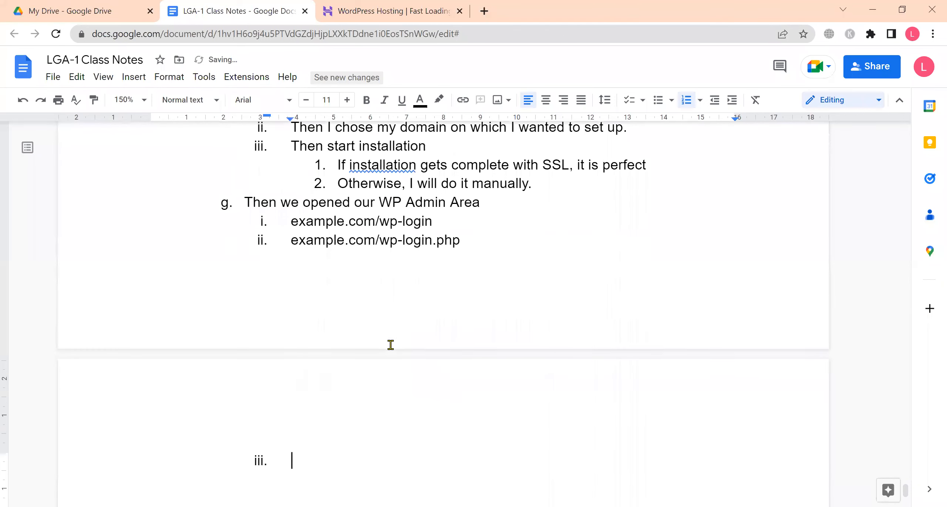
{"action": "type", "text": "Then we entered "}
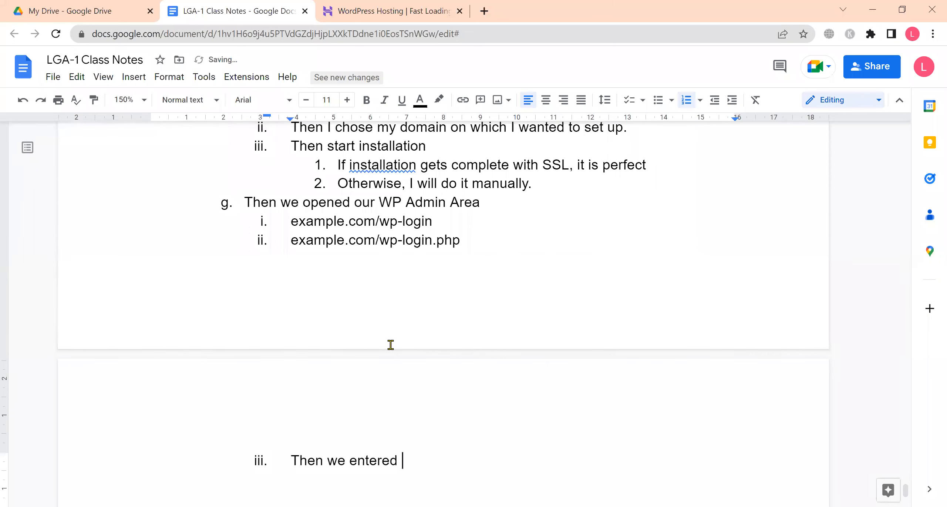
{"action": "type", "text": "our email and "}
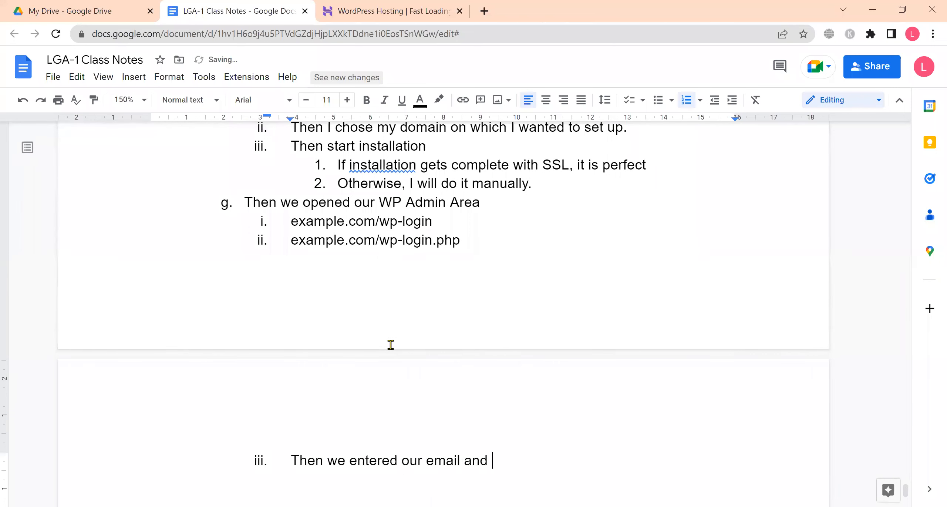
{"action": "type", "text": "selected password"}
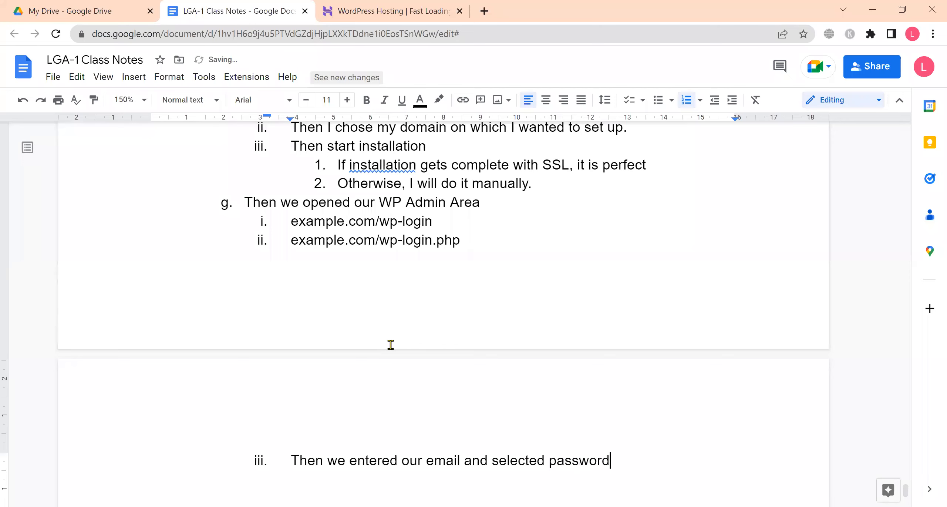
{"action": "type", "text": "."}
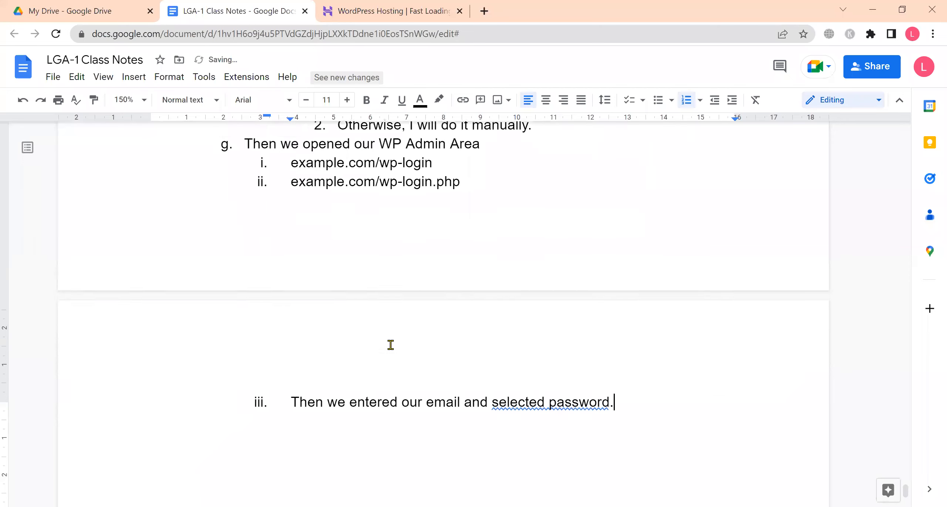
{"action": "scroll", "coordinate": [390, 344], "scroll_direction": "down", "scroll_amount": 2}
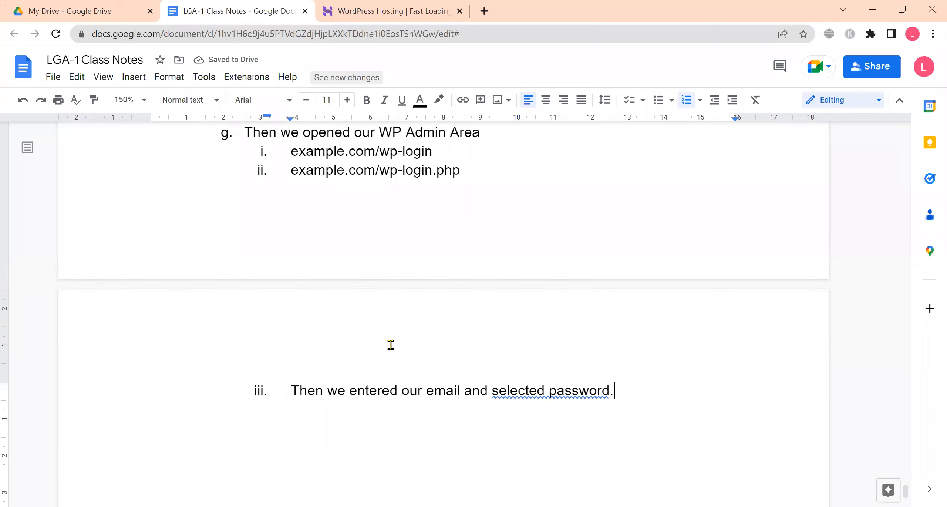
Add a new Hostinger Panel sub-item one level up reading "Our WP panel"
{"action": "key", "text": "Return"}
{"action": "key", "text": "shift+Tab"}
{"action": "type", "text": "Then we"}
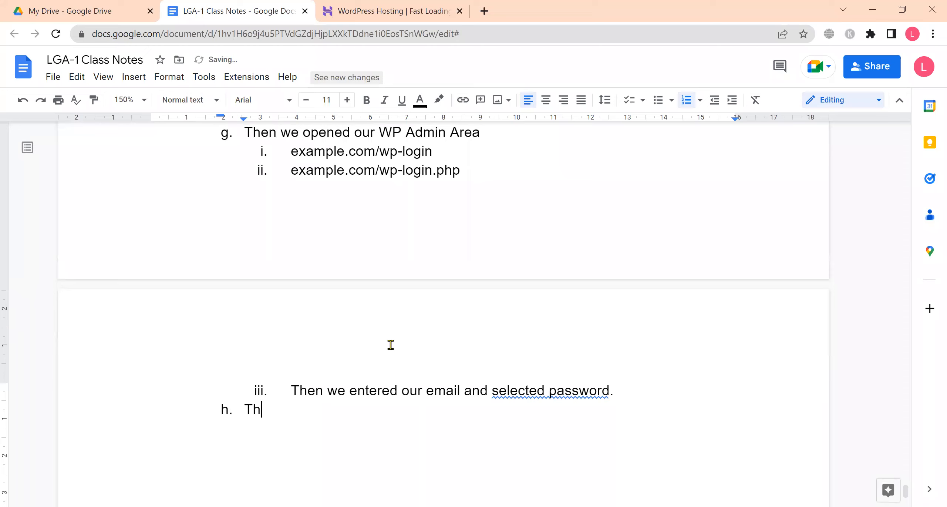
{"action": "key", "text": "BackSpace"}
{"action": "key", "text": "BackSpace"}
{"action": "key", "text": "BackSpace"}
{"action": "key", "text": "BackSpace"}
{"action": "key", "text": "BackSpace"}
{"action": "key", "text": "BackSpace"}
{"action": "key", "text": "BackSpace"}
{"action": "type", "text": "Our hosting "}
{"action": "type", "text": "p"}
{"action": "key", "text": "BackSpace"}
{"action": "key", "text": "BackSpace"}
{"action": "key", "text": "BackSpace"}
{"action": "key", "text": "BackSpace"}
{"action": "key", "text": "BackSpace"}
{"action": "key", "text": "BackSpace"}
{"action": "key", "text": "BackSpace"}
{"action": "key", "text": "BackSpace"}
{"action": "key", "text": "BackSpace"}
{"action": "type", "text": "WP panel"}
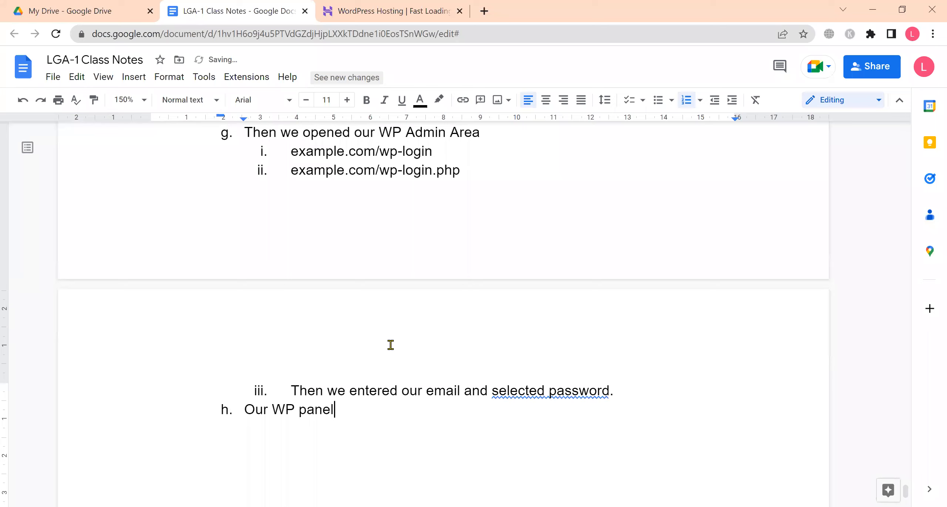
Reword and complete the WP panel sub-item as "Our WP admin panel is in front of us."
{"action": "key", "text": "BackSpace"}
{"action": "key", "text": "BackSpace"}
{"action": "key", "text": "BackSpace"}
{"action": "key", "text": "BackSpace"}
{"action": "key", "text": "BackSpace"}
{"action": "key", "text": "BackSpace"}
{"action": "type", "text": "ac"}
{"action": "key", "text": "BackSpace"}
{"action": "key", "text": "BackSpace"}
{"action": "type", "text": "admin panel is "}
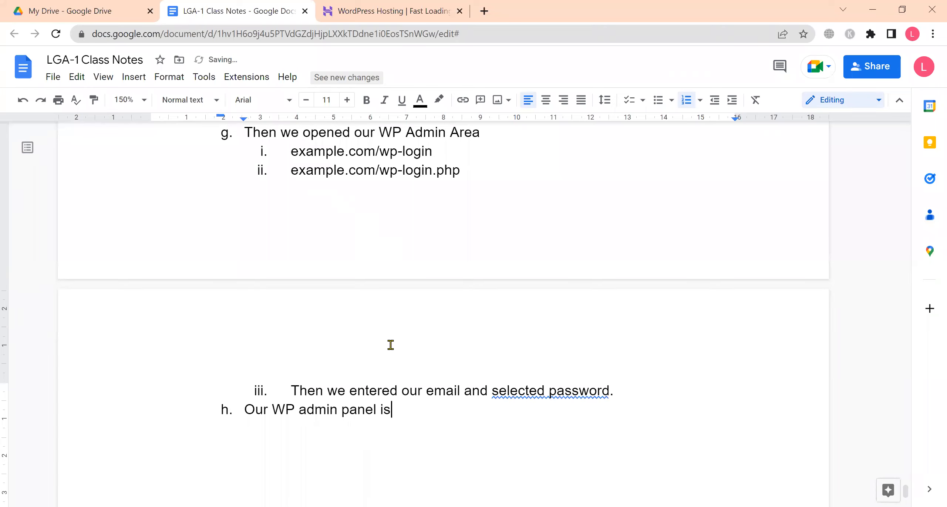
{"action": "type", "text": "in fron t of us."}
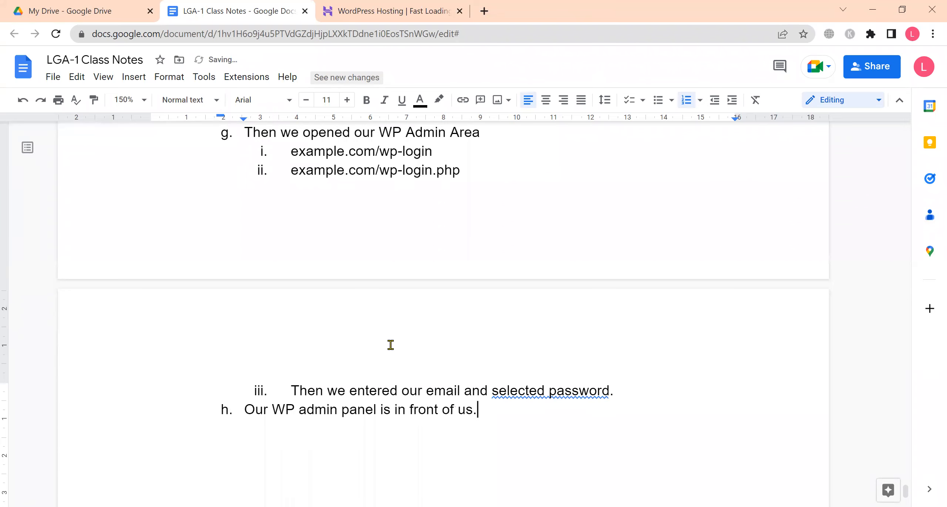
Add a nested item under the WP admin panel sub-item reading "I clicked on Appearance ⇒ Theme"
{"action": "key", "text": "Return"}
{"action": "key", "text": "Tab"}
{"action": "scroll", "coordinate": [390, 344], "scroll_direction": "down", "scroll_amount": 3}
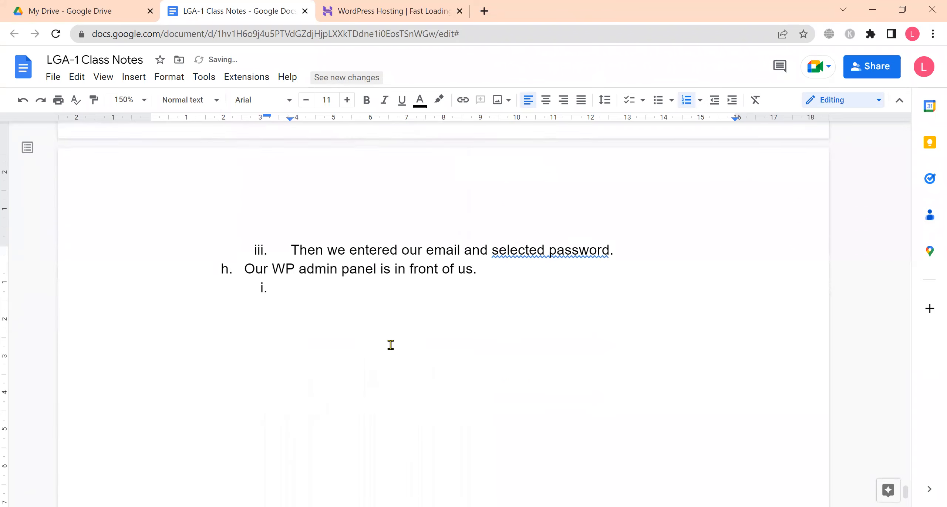
{"action": "type", "text": "I th"}
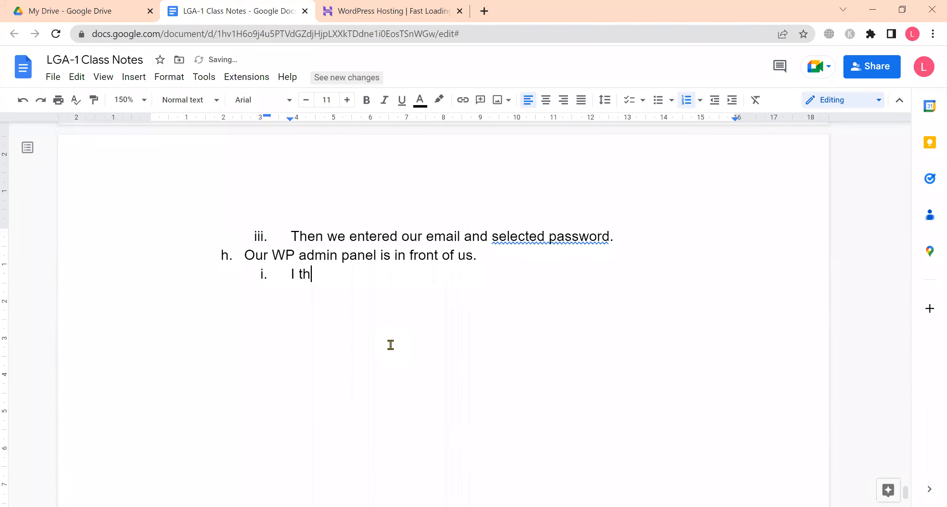
{"action": "key", "text": "BackSpace"}
{"action": "key", "text": "BackSpace"}
{"action": "type", "text": "wen"}
{"action": "key", "text": "BackSpace"}
{"action": "key", "text": "BackSpace"}
{"action": "key", "text": "BackSpace"}
{"action": "key", "text": "BackSpace"}
{"action": "type", "text": "clicked on"}
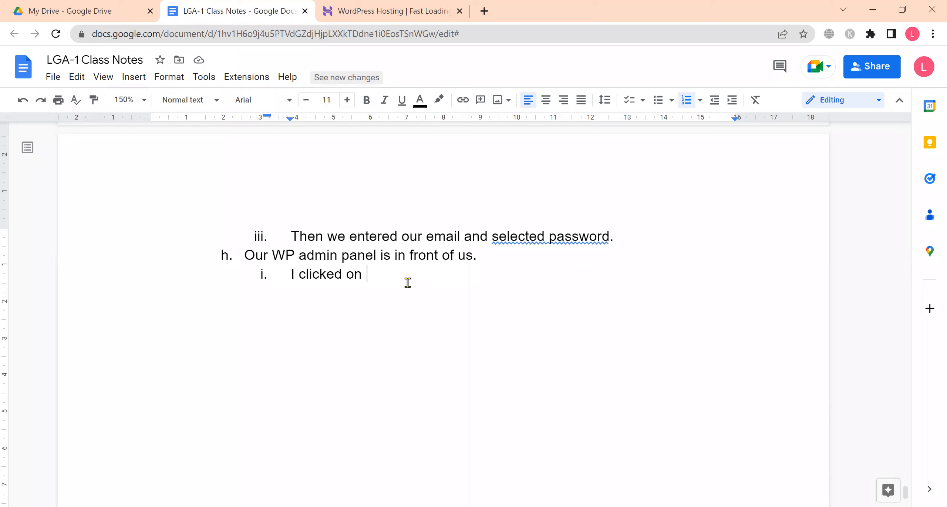
{"action": "type", "text": "Appearc"}
{"action": "key", "text": "BackSpace"}
{"action": "type", "text": "a"}
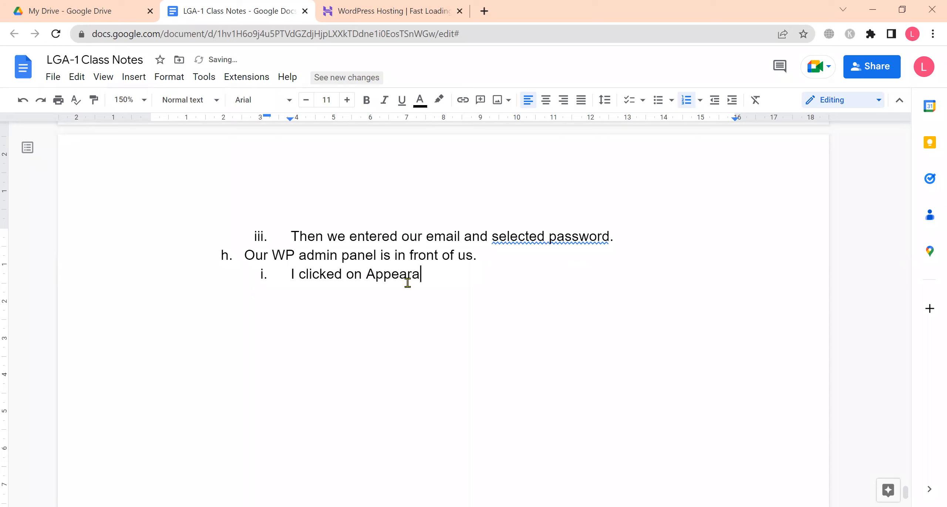
{"action": "type", "text": "nce => Theme, I"}
{"action": "key", "text": "BackSpace"}
{"action": "key", "text": "BackSpace"}
{"action": "key", "text": "BackSpace"}
{"action": "key", "text": "BackSpace"}
Add the second nested item "Then I choose a free theme and clicked on activate." and start an unnumbered line below it
{"action": "key", "text": "Return"}
{"action": "type", "text": "Then"}
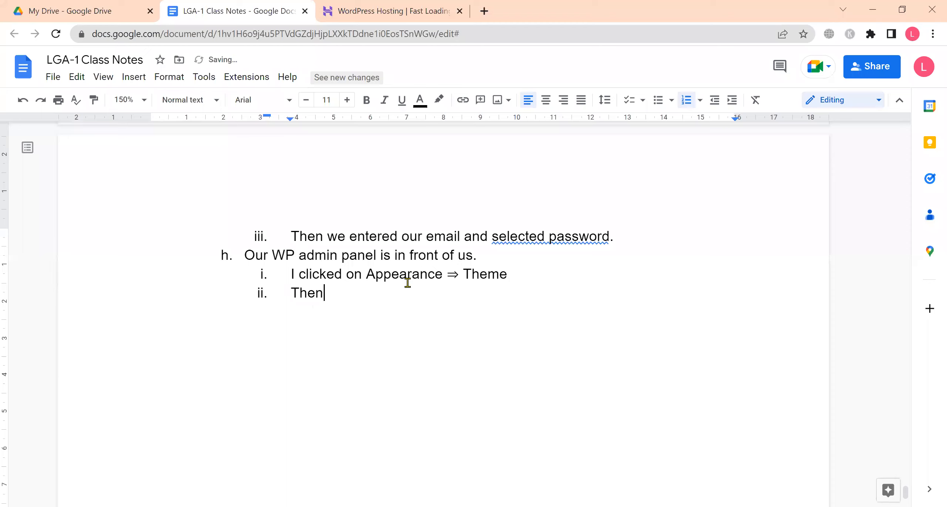
{"action": "type", "text": " I choose a free "}
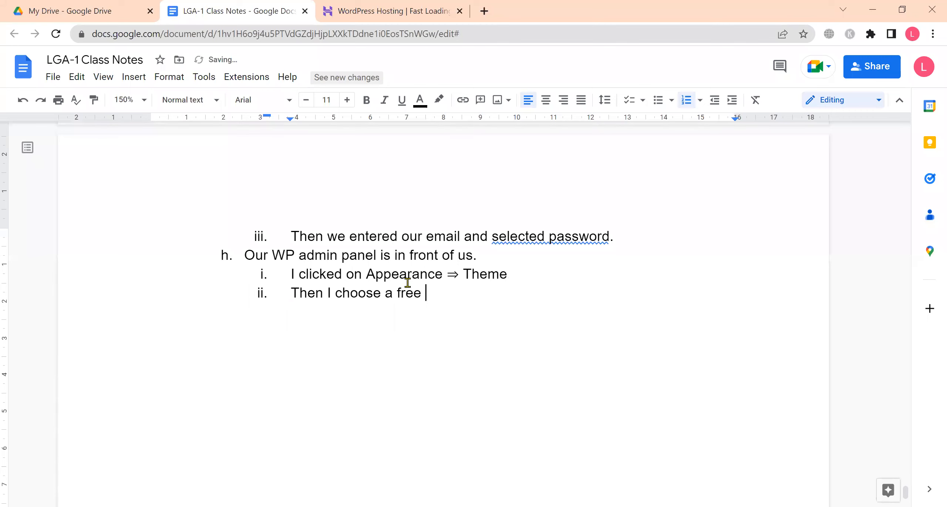
{"action": "type", "text": "theme and click"}
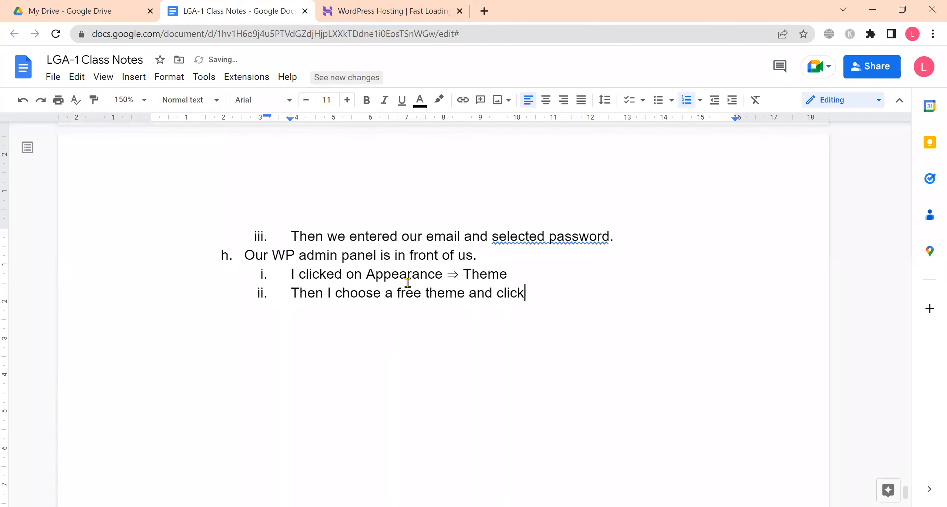
{"action": "type", "text": "ed on activate."}
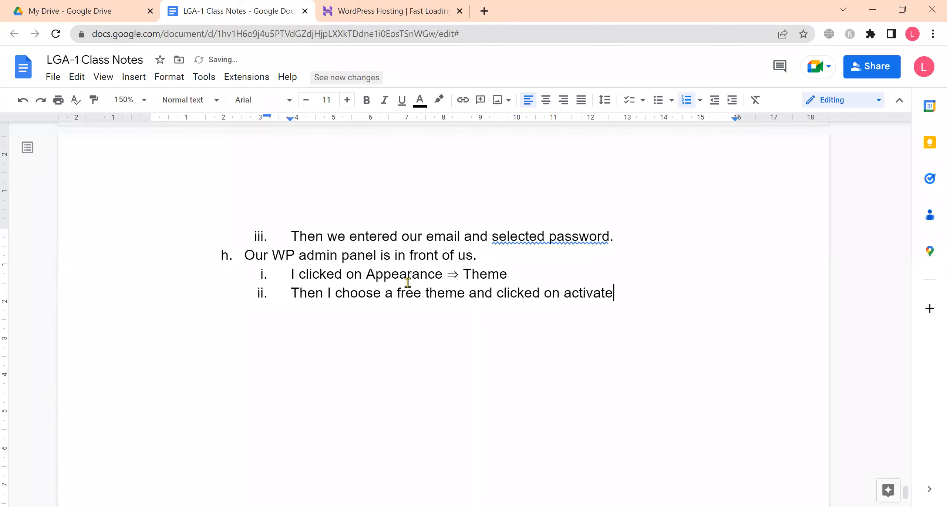
{"action": "key", "text": "Return"}
{"action": "key", "text": "shift+Tab"}
{"action": "key", "text": "BackSpace"}
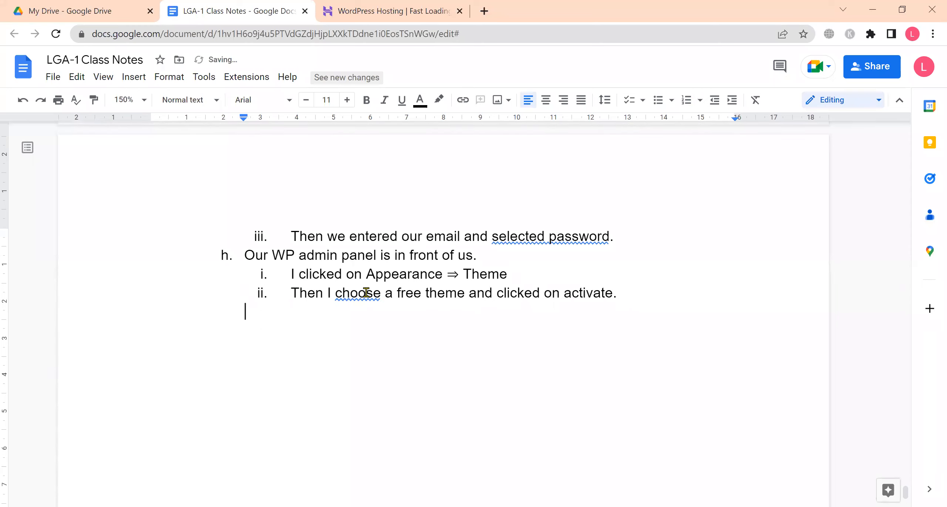
Correct "choose" to "chose" in the free theme item
{"action": "left_click", "coordinate": [366, 292]}
{"action": "key", "text": "BackSpace"}
{"action": "double_click", "coordinate": [338, 314]}
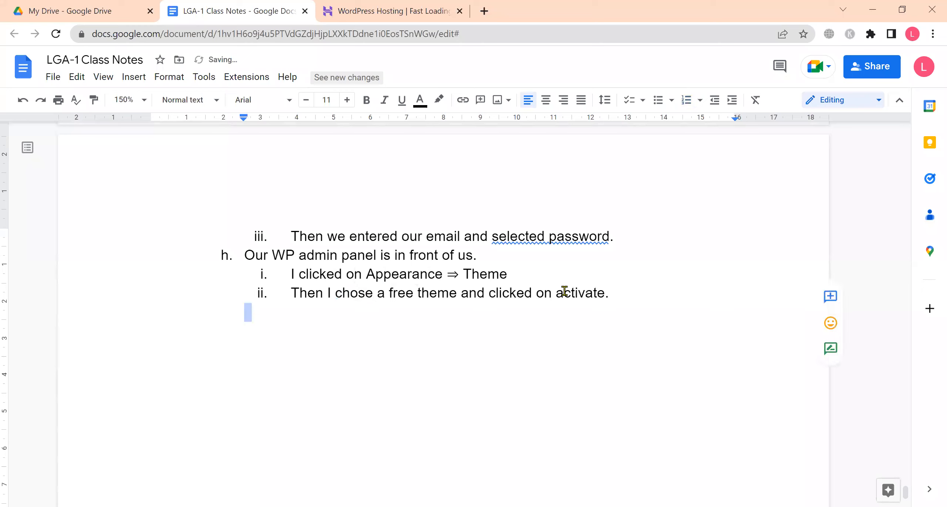
Add a Hostinger Panel sub-item after the free theme point reading "Then I will setup my actual theme and plugins."
{"action": "left_click", "coordinate": [622, 296]}
{"action": "key", "text": "Return"}
{"action": "key", "text": "shift+Tab"}
{"action": "type", "text": "Then I will setup my a"}
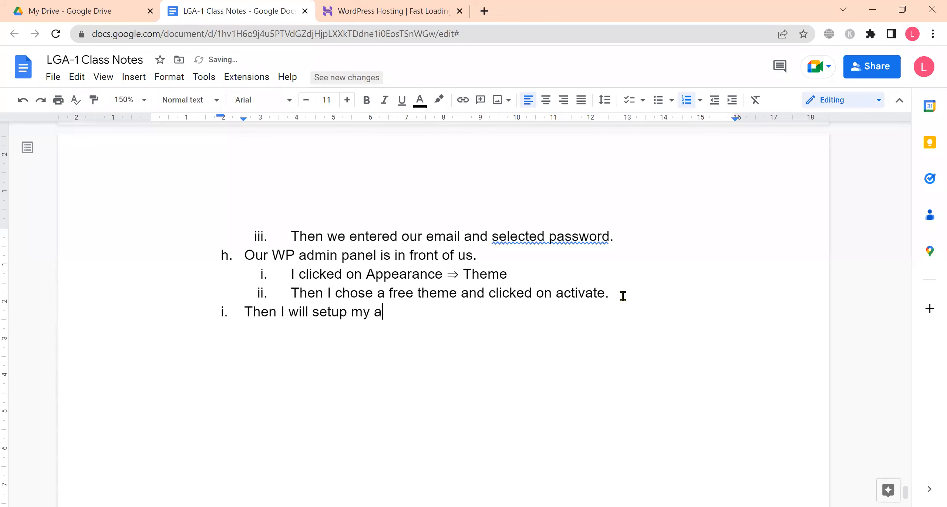
{"action": "type", "text": "ctual theme and plu"}
{"action": "key", "text": "BackSpace"}
{"action": "type", "text": "lugins."}
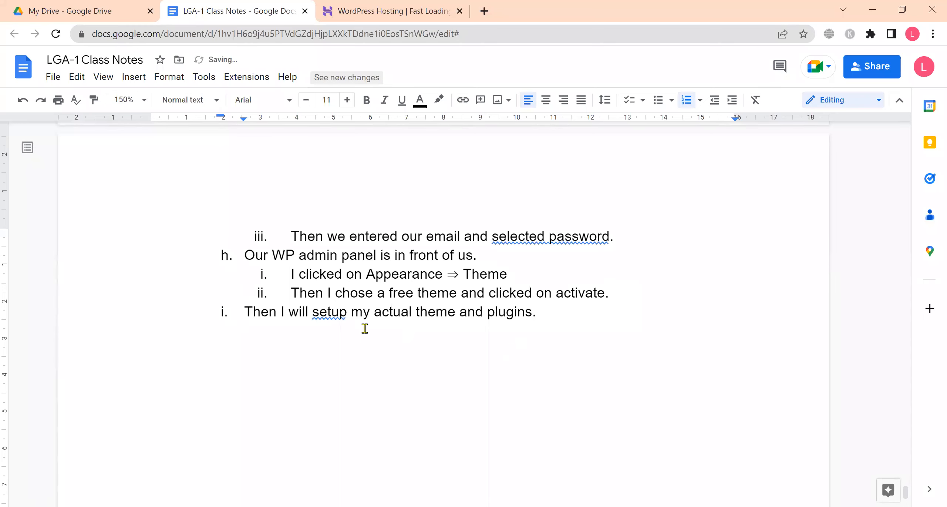
Correct "setup" to "set up" in the theme and plugins item
{"action": "left_click", "coordinate": [333, 313]}
{"action": "left_click", "coordinate": [355, 292]}
{"action": "left_click", "coordinate": [484, 370]}
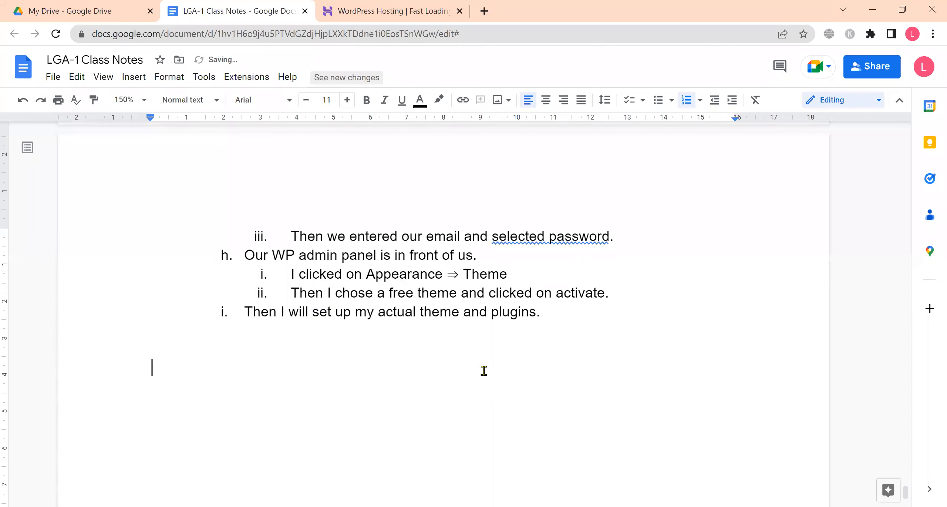
Review the Lec # 28 notes from the heading through the hosting, domain and Hostinger Panel points to the final item
{"action": "scroll", "coordinate": [484, 370], "scroll_direction": "up", "scroll_amount": 20}
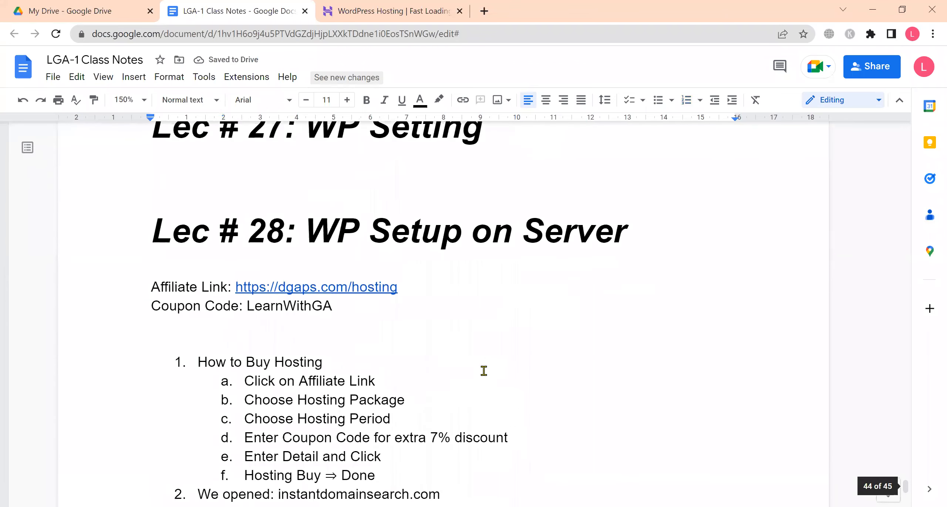
{"action": "scroll", "coordinate": [483, 370], "scroll_direction": "down", "scroll_amount": 4}
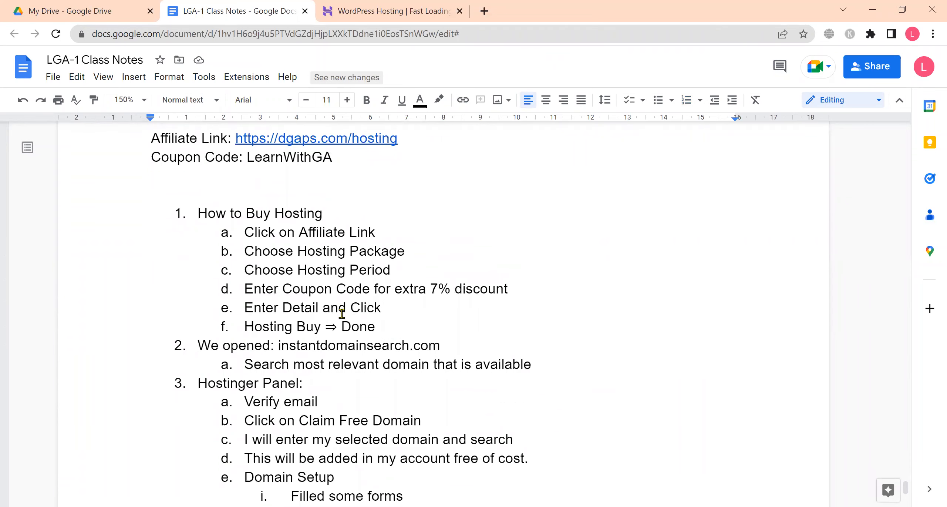
{"action": "scroll", "coordinate": [342, 313], "scroll_direction": "down", "scroll_amount": 2}
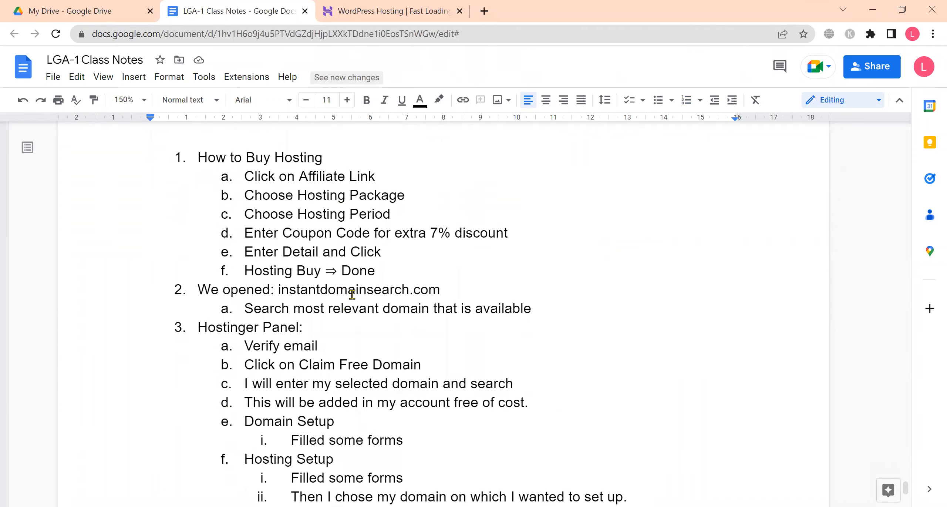
{"action": "scroll", "coordinate": [351, 294], "scroll_direction": "down", "scroll_amount": 2}
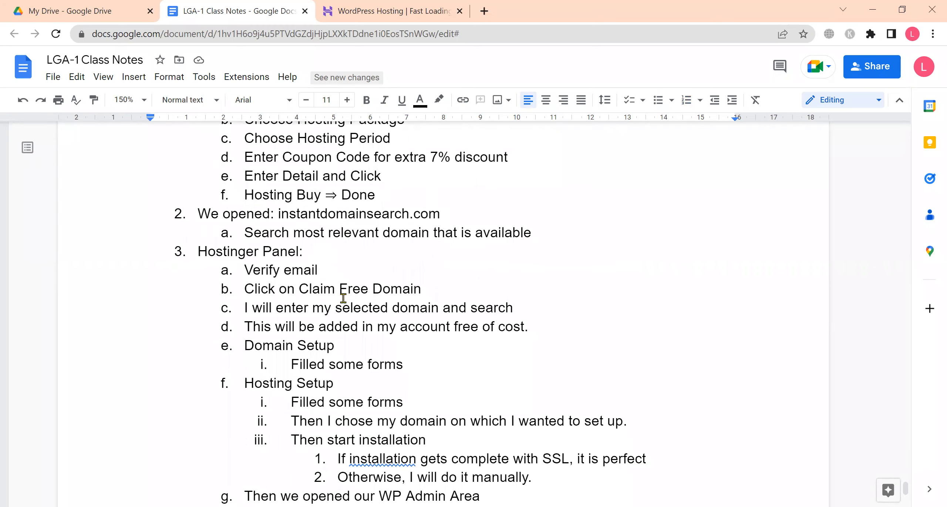
{"action": "scroll", "coordinate": [343, 298], "scroll_direction": "down", "scroll_amount": 2}
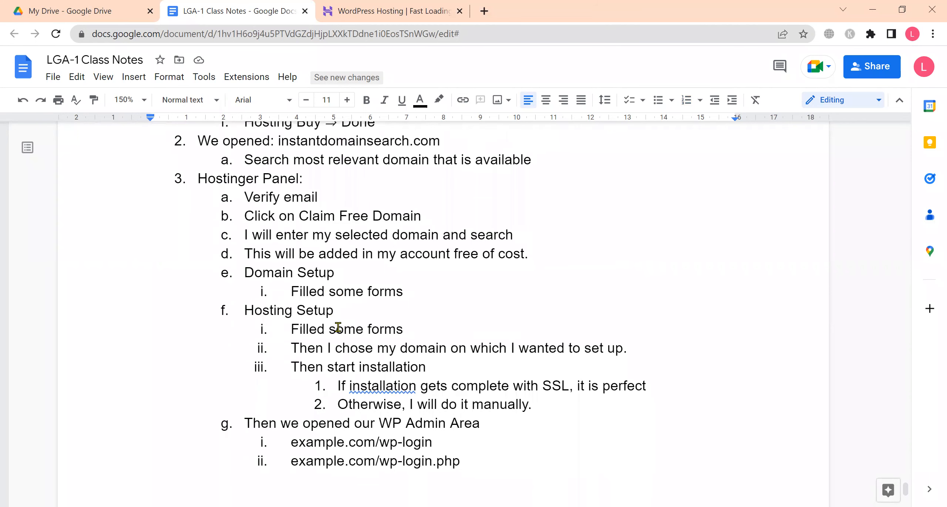
{"action": "scroll", "coordinate": [337, 328], "scroll_direction": "down", "scroll_amount": 3}
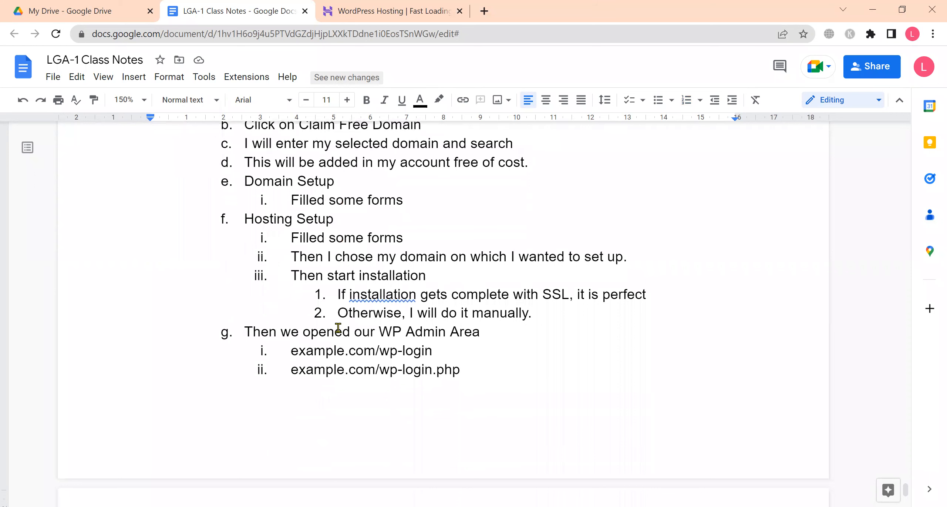
{"action": "scroll", "coordinate": [338, 328], "scroll_direction": "down", "scroll_amount": 1}
{"action": "scroll", "coordinate": [338, 328], "scroll_direction": "down", "scroll_amount": 3}
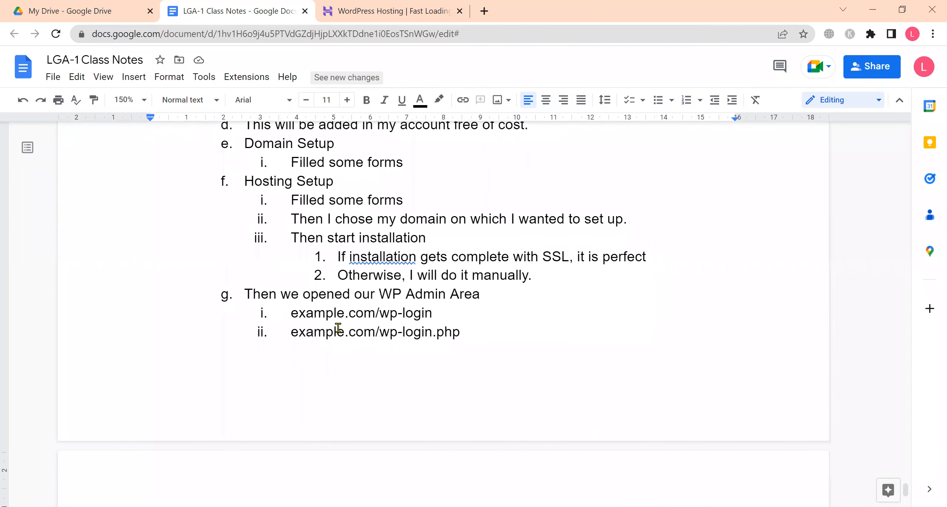
{"action": "scroll", "coordinate": [375, 293], "scroll_direction": "down", "scroll_amount": 1}
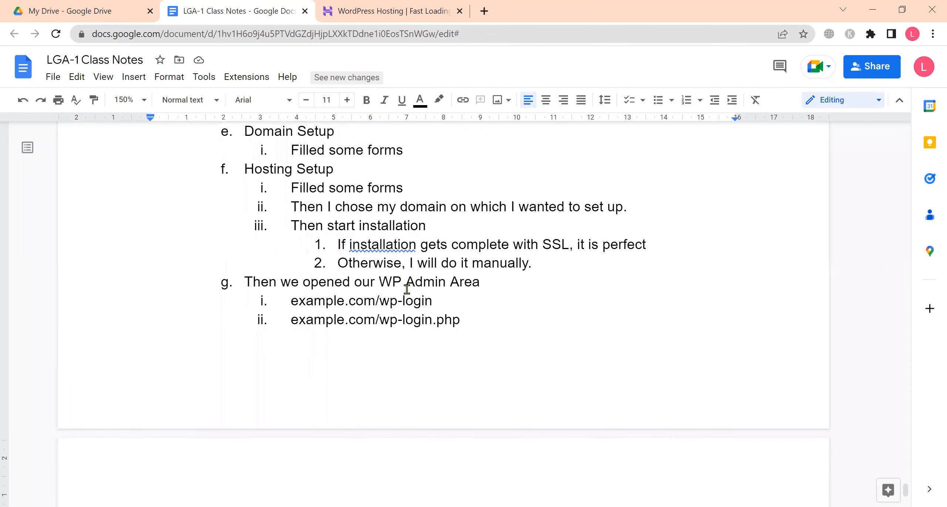
{"action": "scroll", "coordinate": [409, 331], "scroll_direction": "down", "scroll_amount": 10}
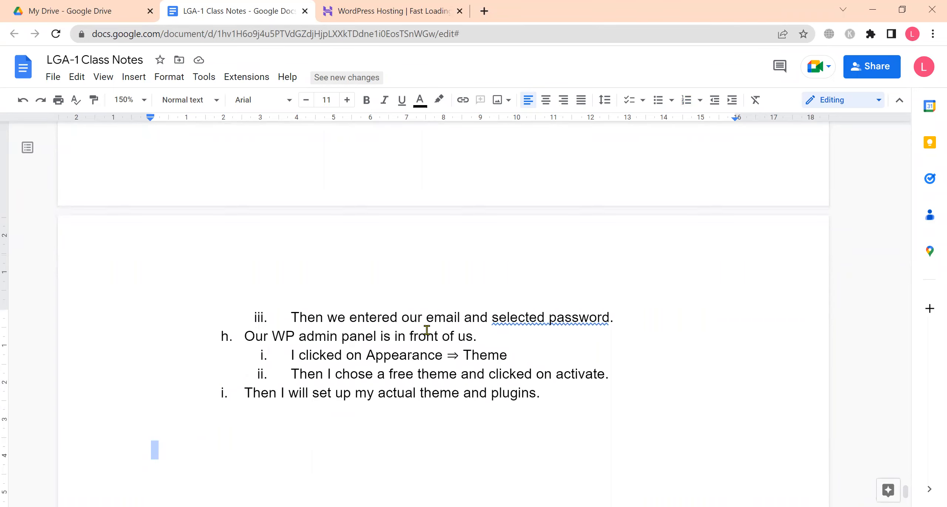
{"action": "scroll", "coordinate": [427, 329], "scroll_direction": "down", "scroll_amount": 1}
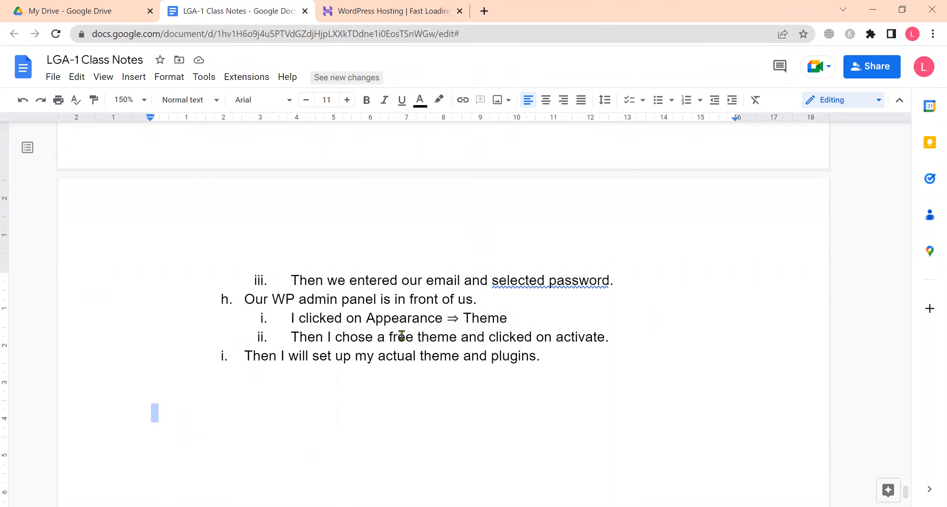
{"action": "left_click", "coordinate": [402, 353]}
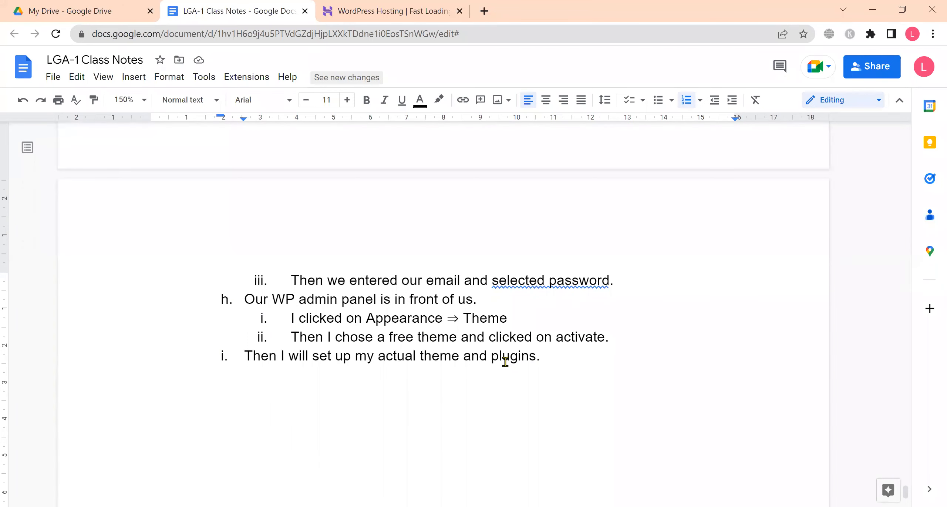
Open the jobistan.net site in a new browser tab
{"action": "left_click", "coordinate": [484, 11]}
{"action": "type", "text": "job"}
{"action": "key", "text": "Return"}
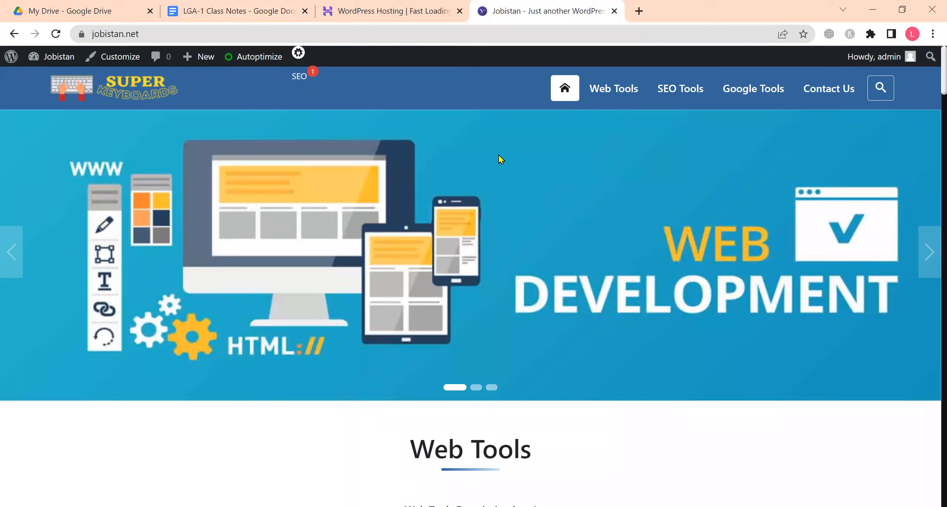
Return to the class notes and review the Lec # 28 procedure from the affiliate link and coupon code through the final theme and plugins item
{"action": "left_click", "coordinate": [408, 5]}
{"action": "left_click", "coordinate": [523, 6]}
{"action": "left_click", "coordinate": [376, 8]}
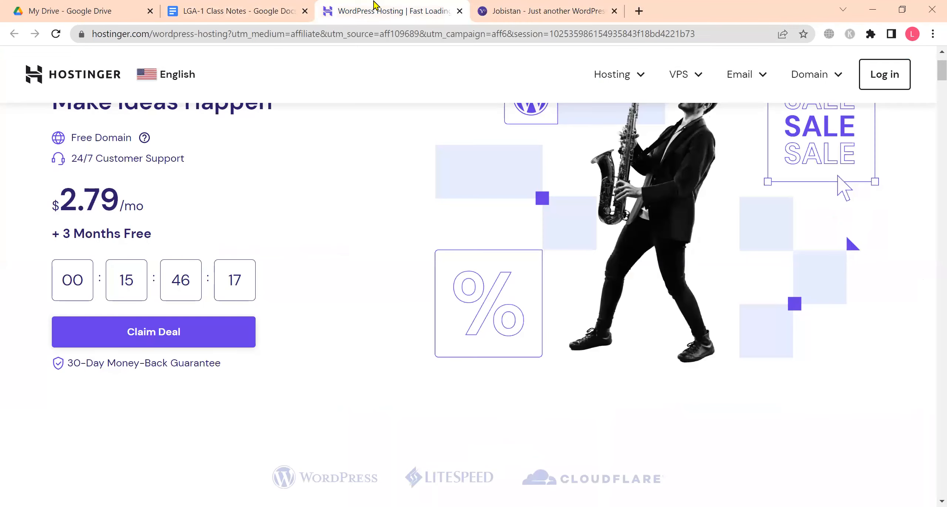
{"action": "left_click", "coordinate": [228, 5]}
{"action": "scroll", "coordinate": [380, 270], "scroll_direction": "up", "scroll_amount": 10}
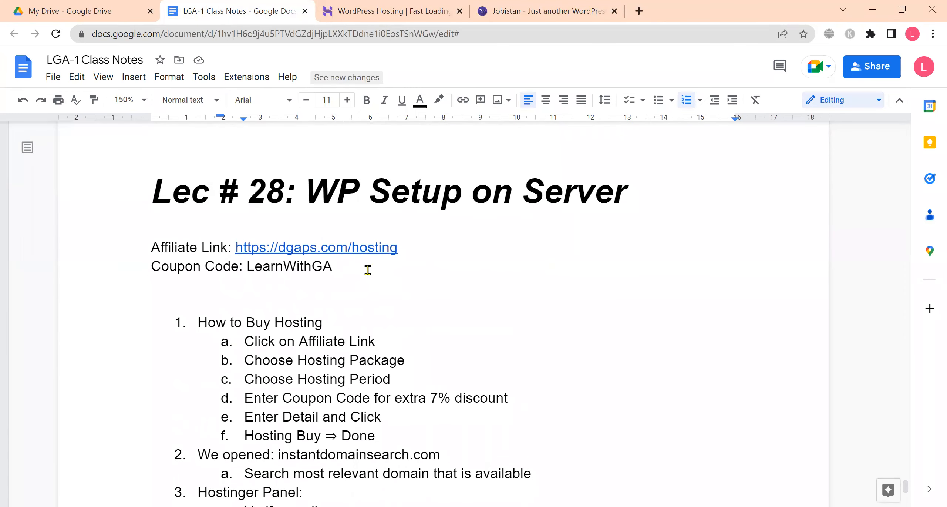
{"action": "scroll", "coordinate": [369, 270], "scroll_direction": "down", "scroll_amount": 3}
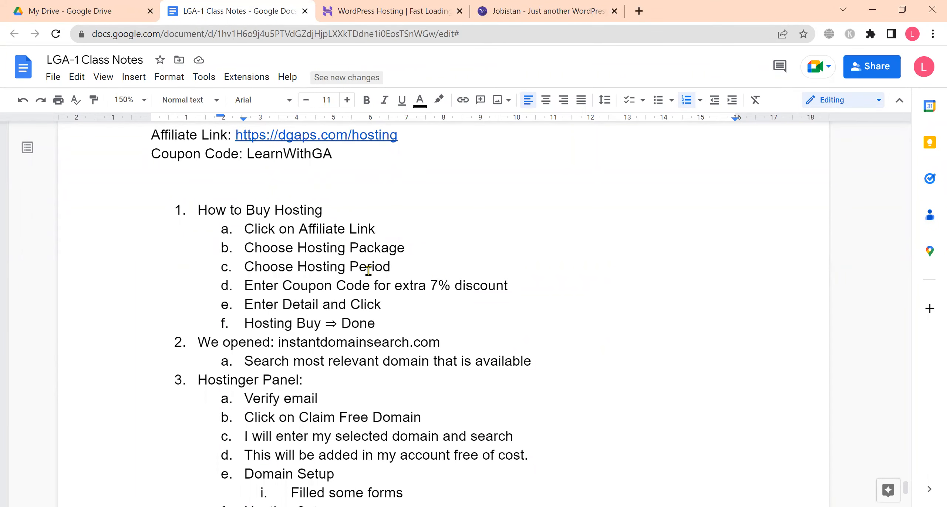
{"action": "scroll", "coordinate": [369, 271], "scroll_direction": "down", "scroll_amount": 2}
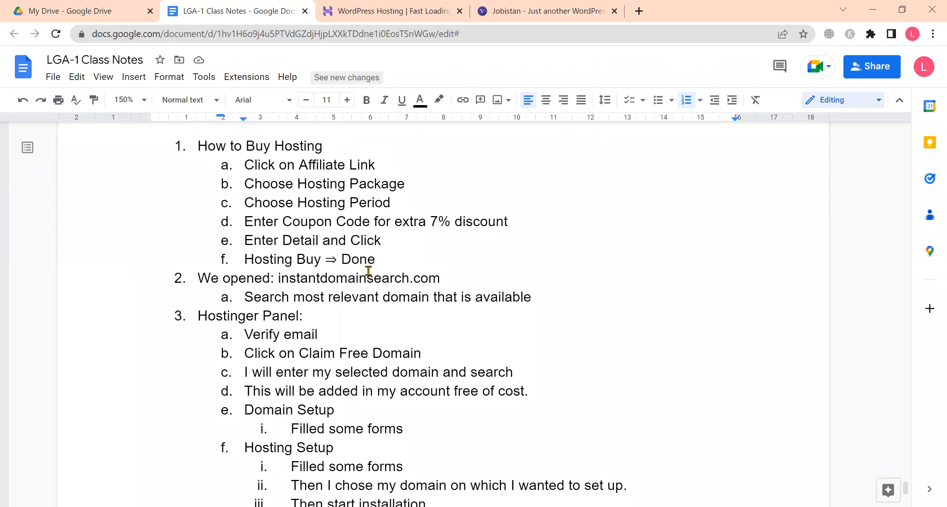
{"action": "scroll", "coordinate": [369, 270], "scroll_direction": "down", "scroll_amount": 8}
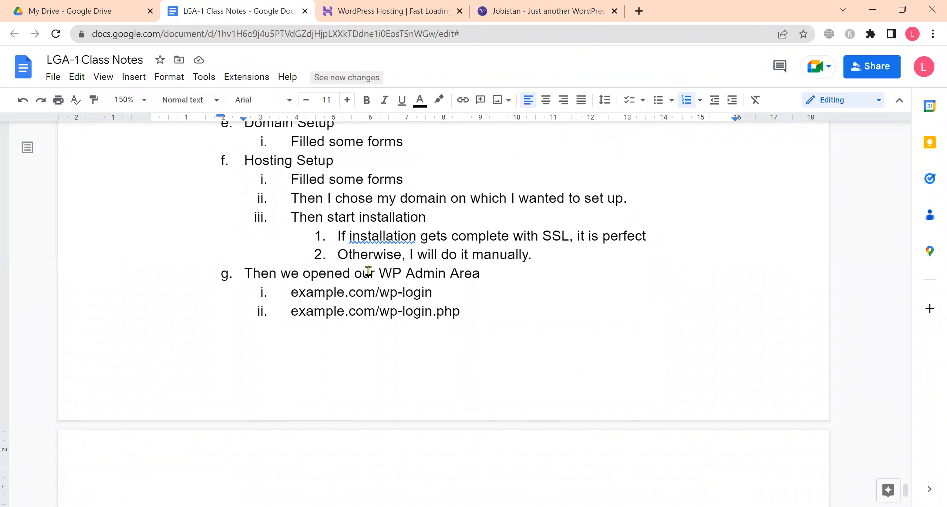
{"action": "scroll", "coordinate": [368, 271], "scroll_direction": "down", "scroll_amount": 8}
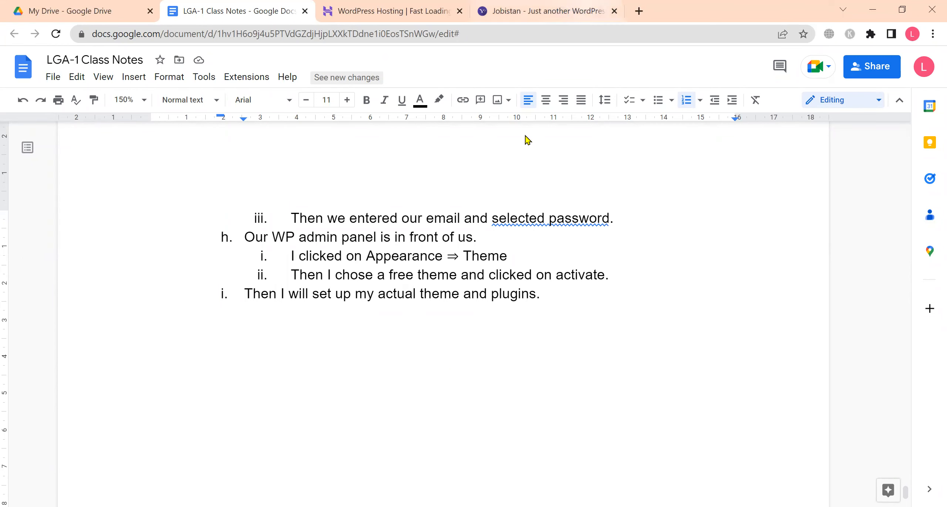
View the jobistan.net home page alongside the closing items of the notes, then place the cursor on the empty line below the list
{"action": "left_click", "coordinate": [543, 12]}
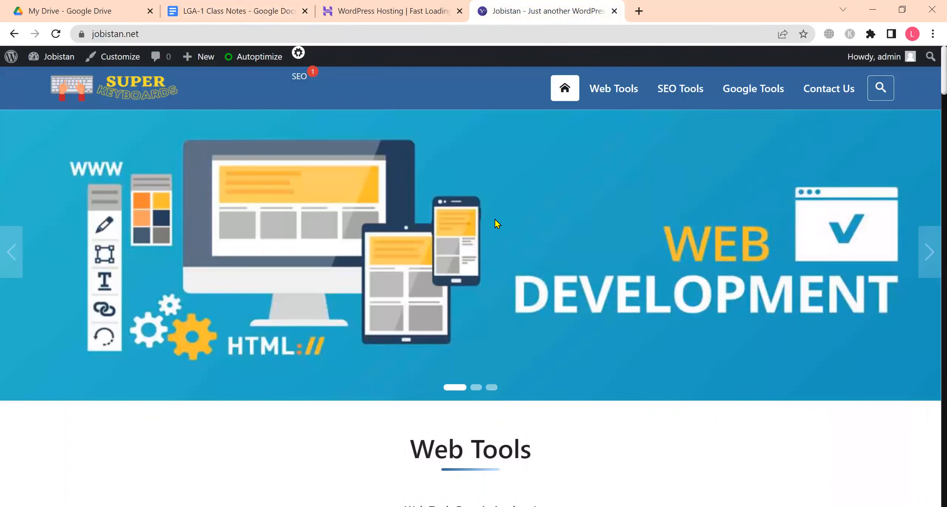
{"action": "left_click", "coordinate": [298, 6]}
{"action": "left_click", "coordinate": [340, 7]}
{"action": "left_click", "coordinate": [229, 5]}
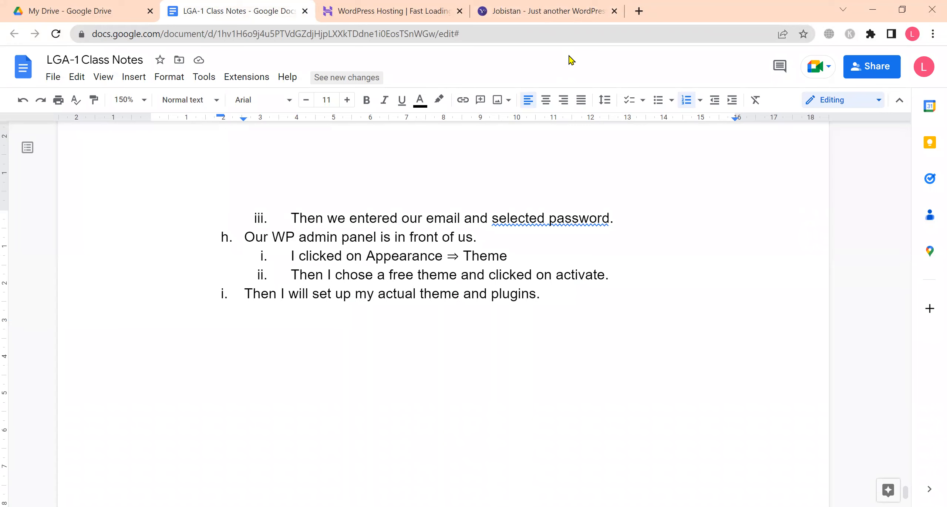
{"action": "left_click", "coordinate": [551, 13]}
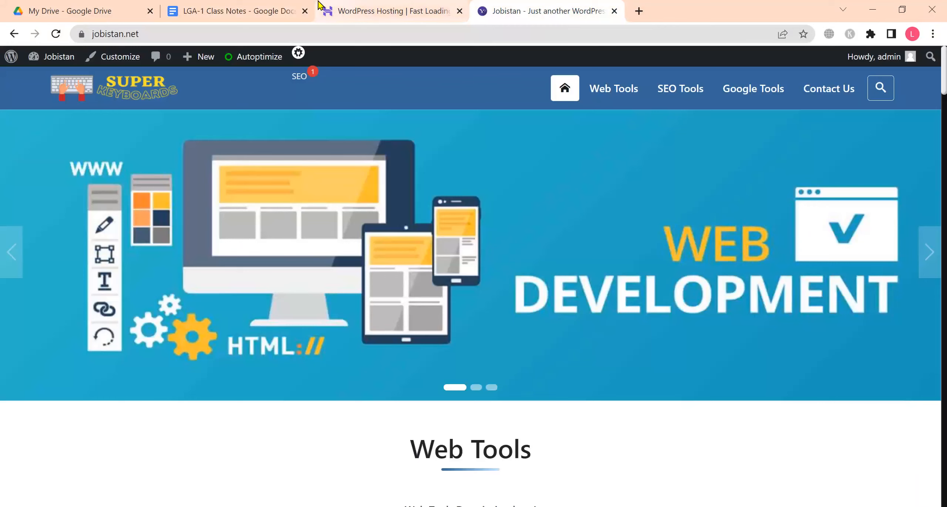
{"action": "left_click", "coordinate": [281, 6]}
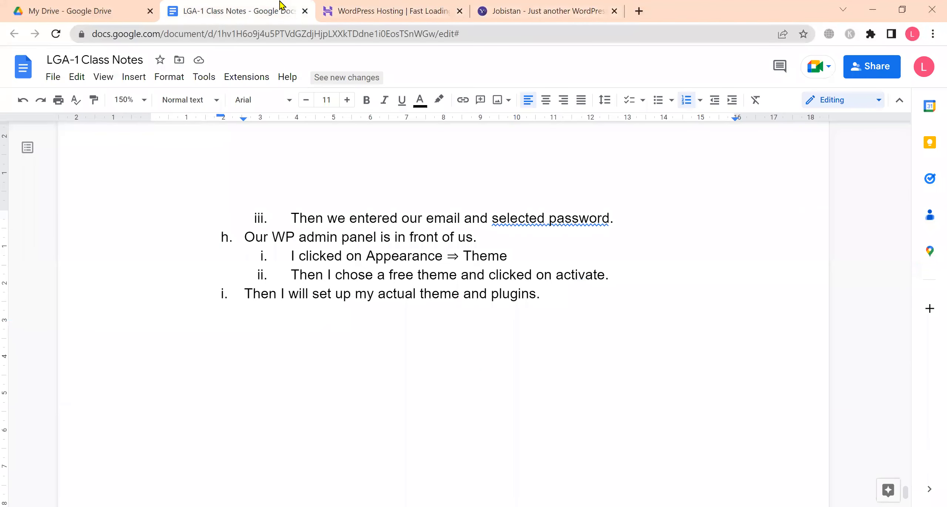
{"action": "left_click", "coordinate": [530, 329]}
{"action": "left_click", "coordinate": [530, 330]}
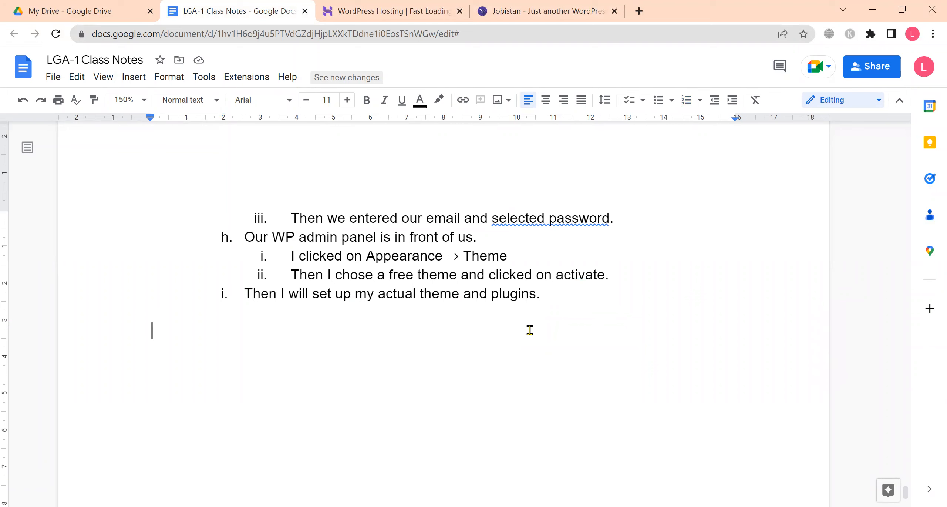
Recheck the Lec # 28 notes from the heading to the end, consulting the jobistan.net and Hostinger WordPress hosting pages in between
{"action": "scroll", "coordinate": [529, 330], "scroll_direction": "up", "scroll_amount": 20}
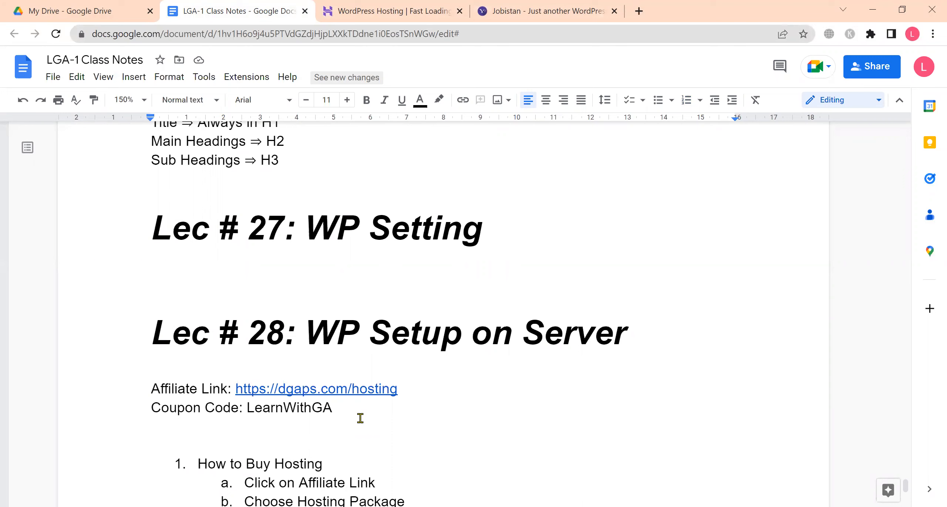
{"action": "scroll", "coordinate": [360, 418], "scroll_direction": "down", "scroll_amount": 5}
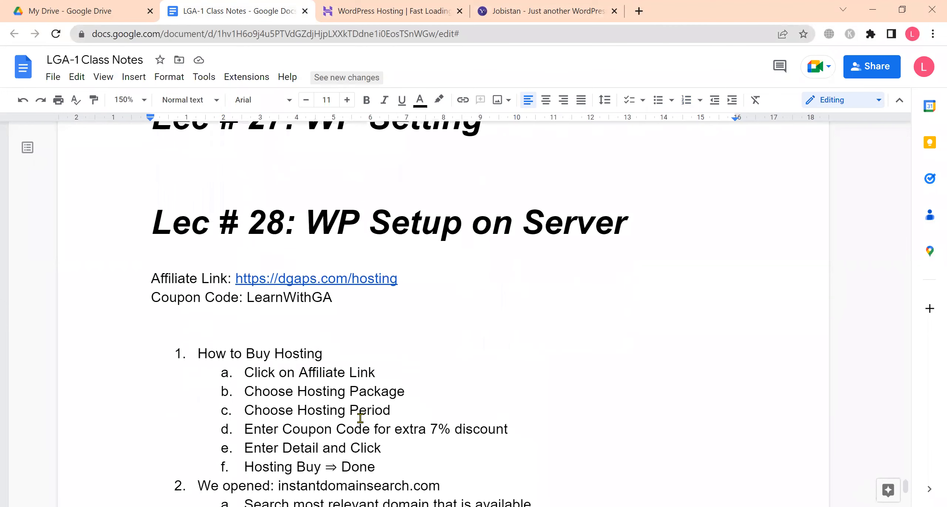
{"action": "scroll", "coordinate": [359, 418], "scroll_direction": "up", "scroll_amount": 1}
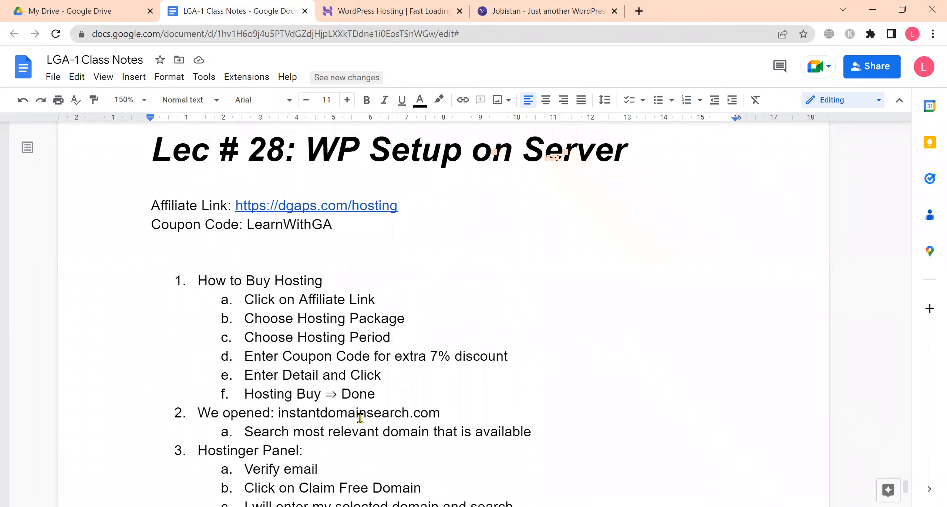
{"action": "left_click", "coordinate": [526, 5]}
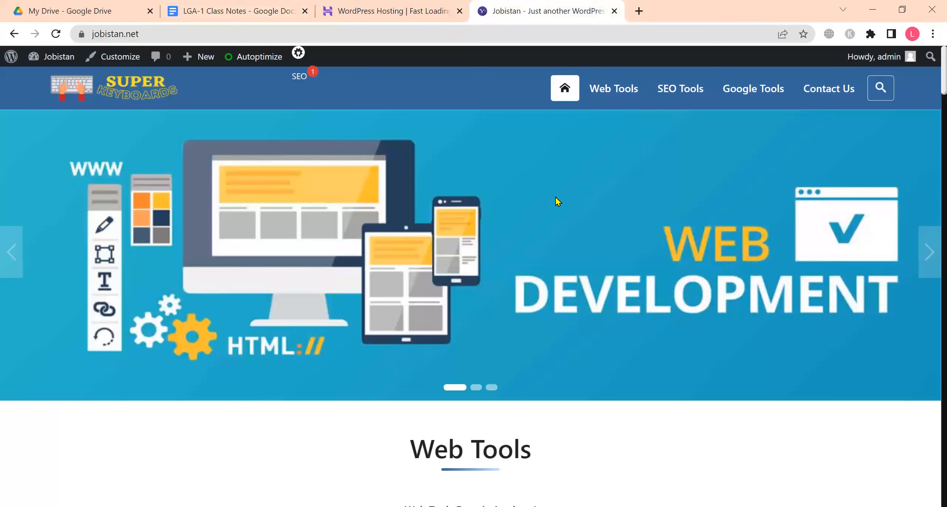
{"action": "left_click", "coordinate": [383, 6]}
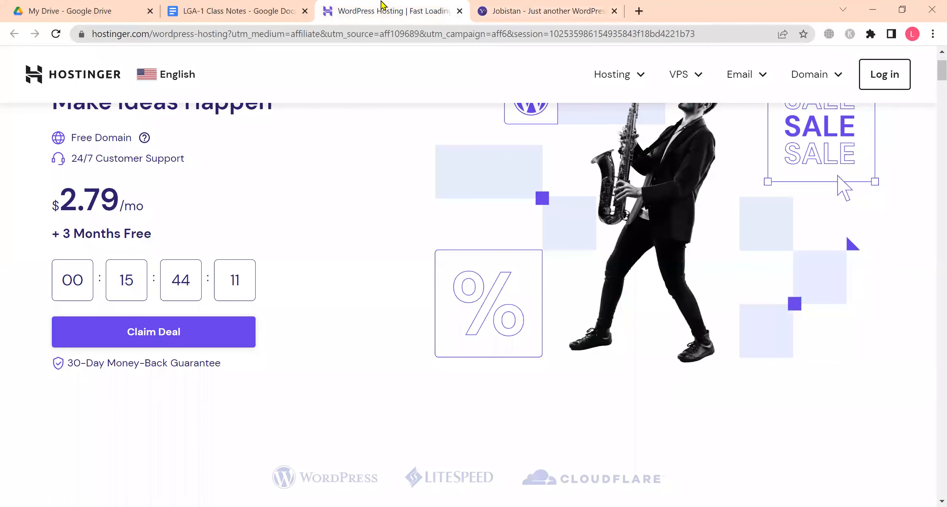
{"action": "left_click", "coordinate": [198, 5]}
{"action": "scroll", "coordinate": [530, 433], "scroll_direction": "down", "scroll_amount": 10}
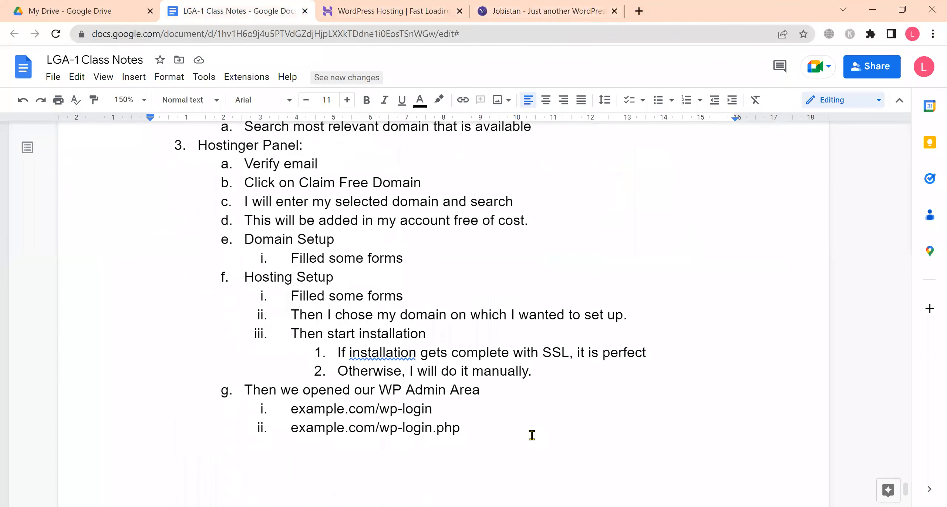
{"action": "scroll", "coordinate": [530, 435], "scroll_direction": "down", "scroll_amount": 5}
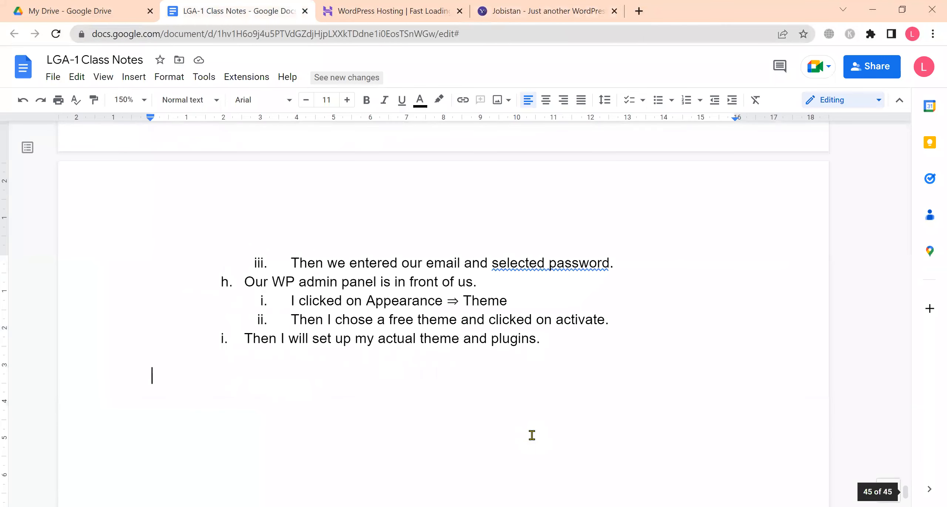